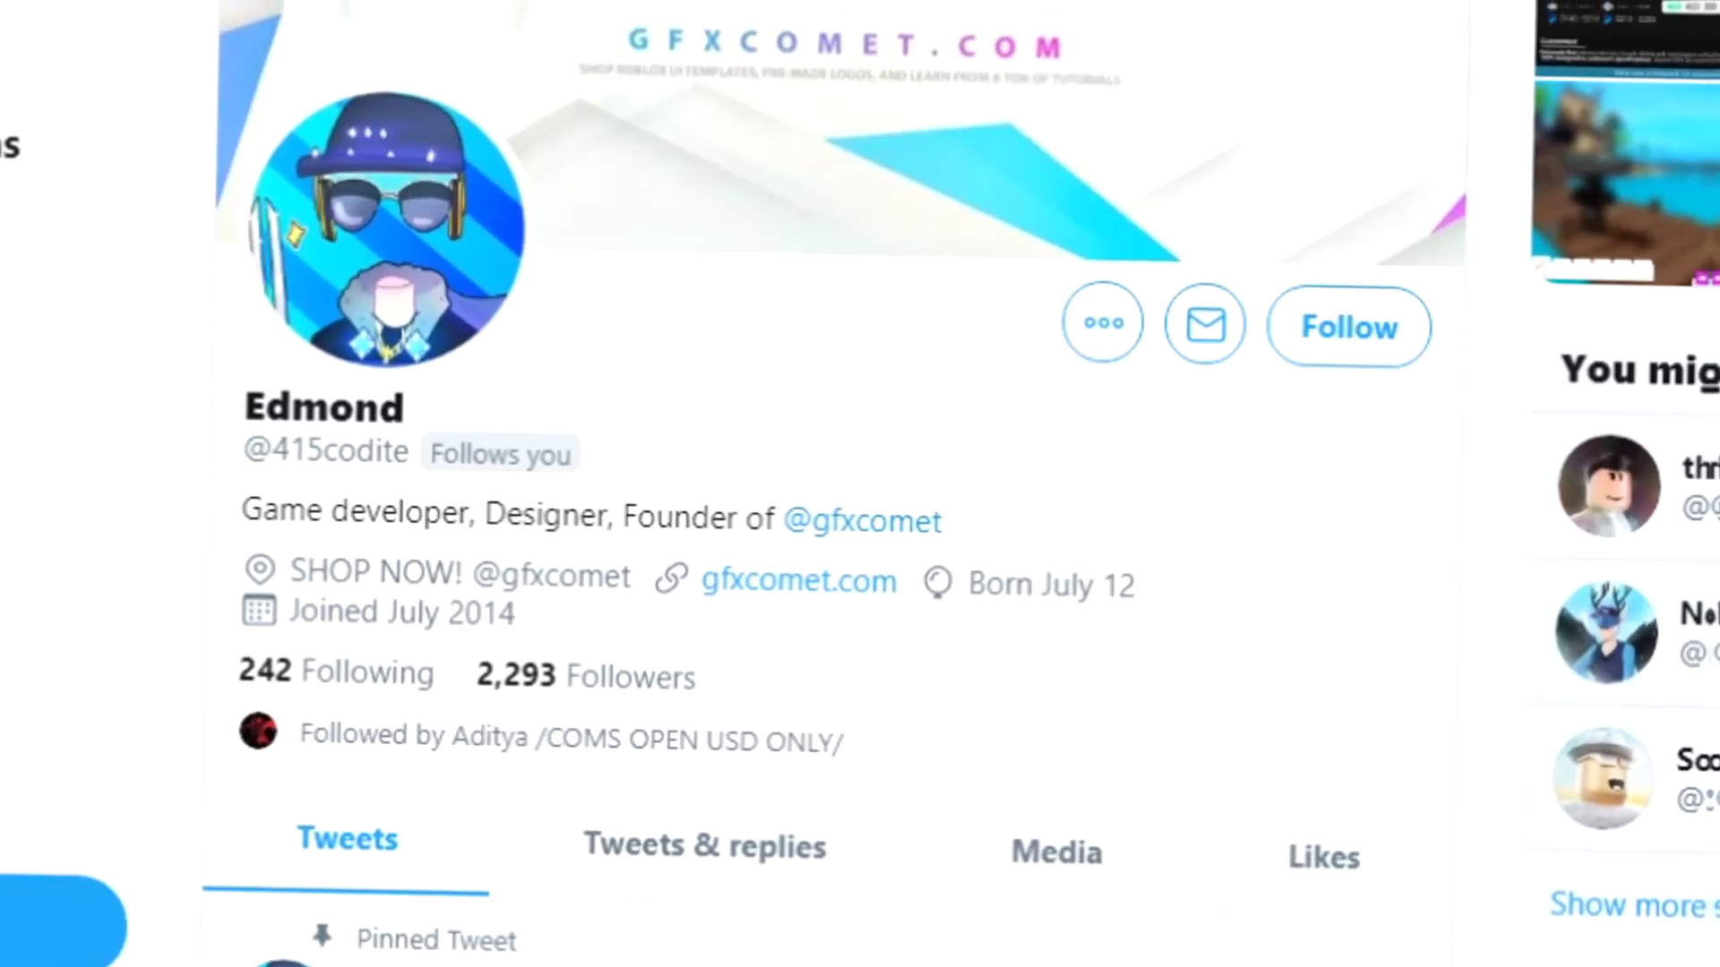
- Follow the GFX COMET founder's profile and the GFX COMET profile on Twitter, turning on notifications for both
{"action": "left_click", "coordinate": [1337, 345]}
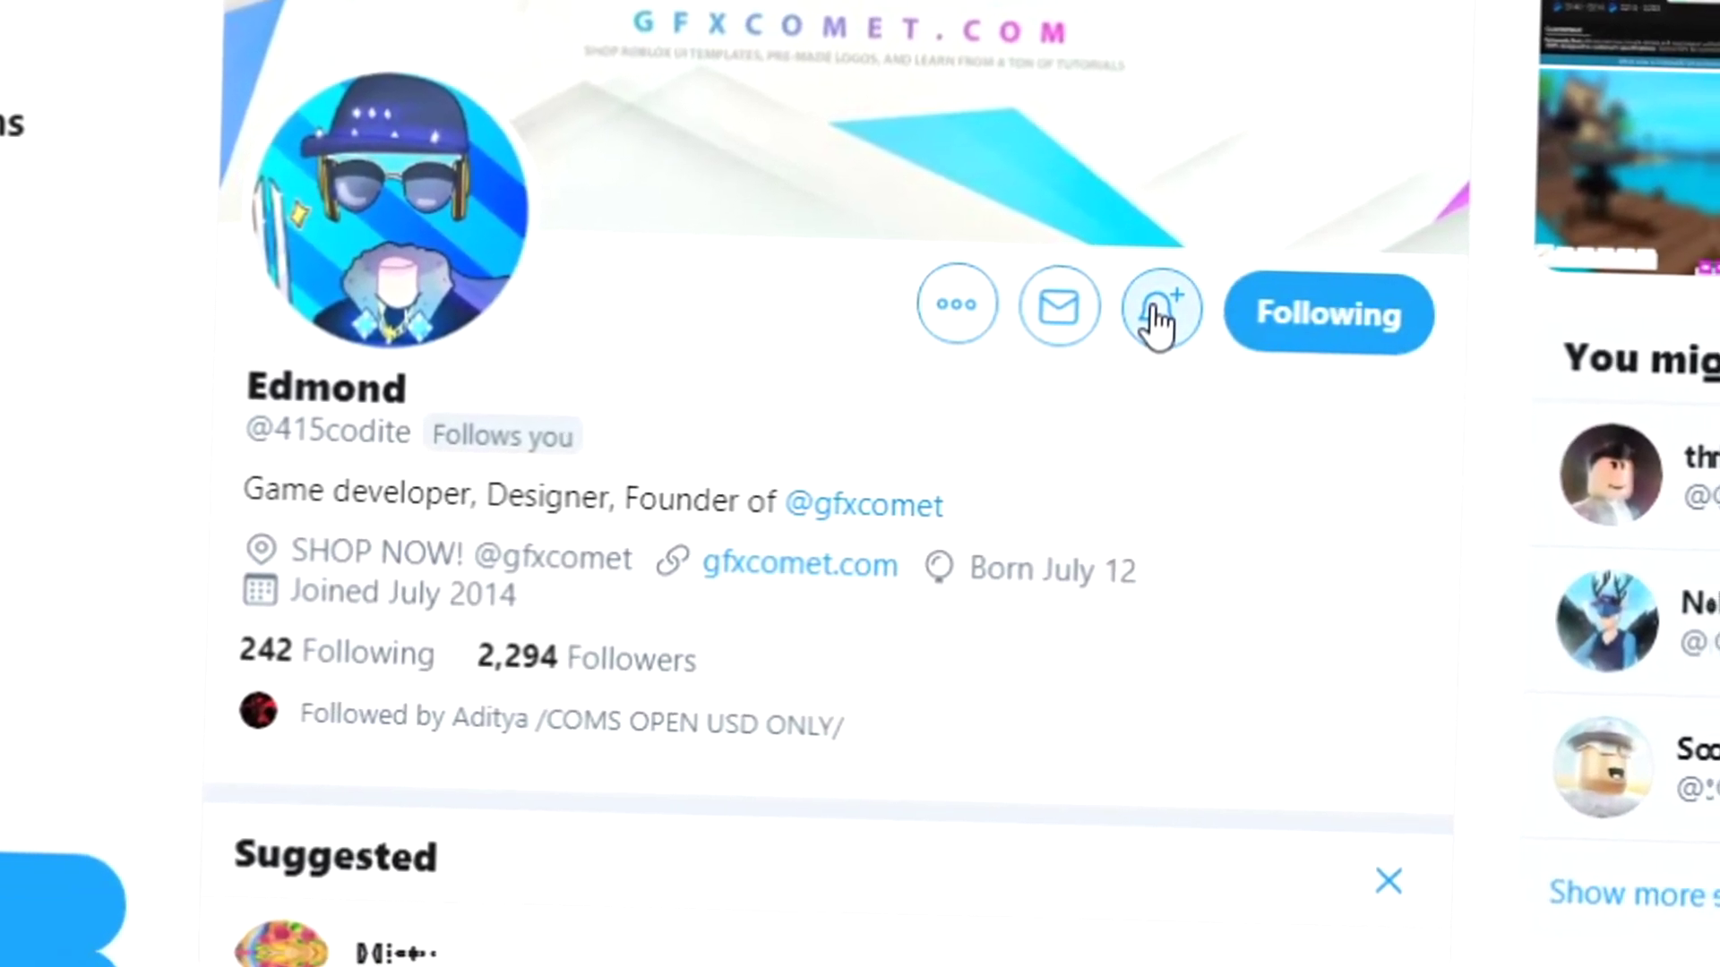
{"action": "left_click", "coordinate": [1167, 314]}
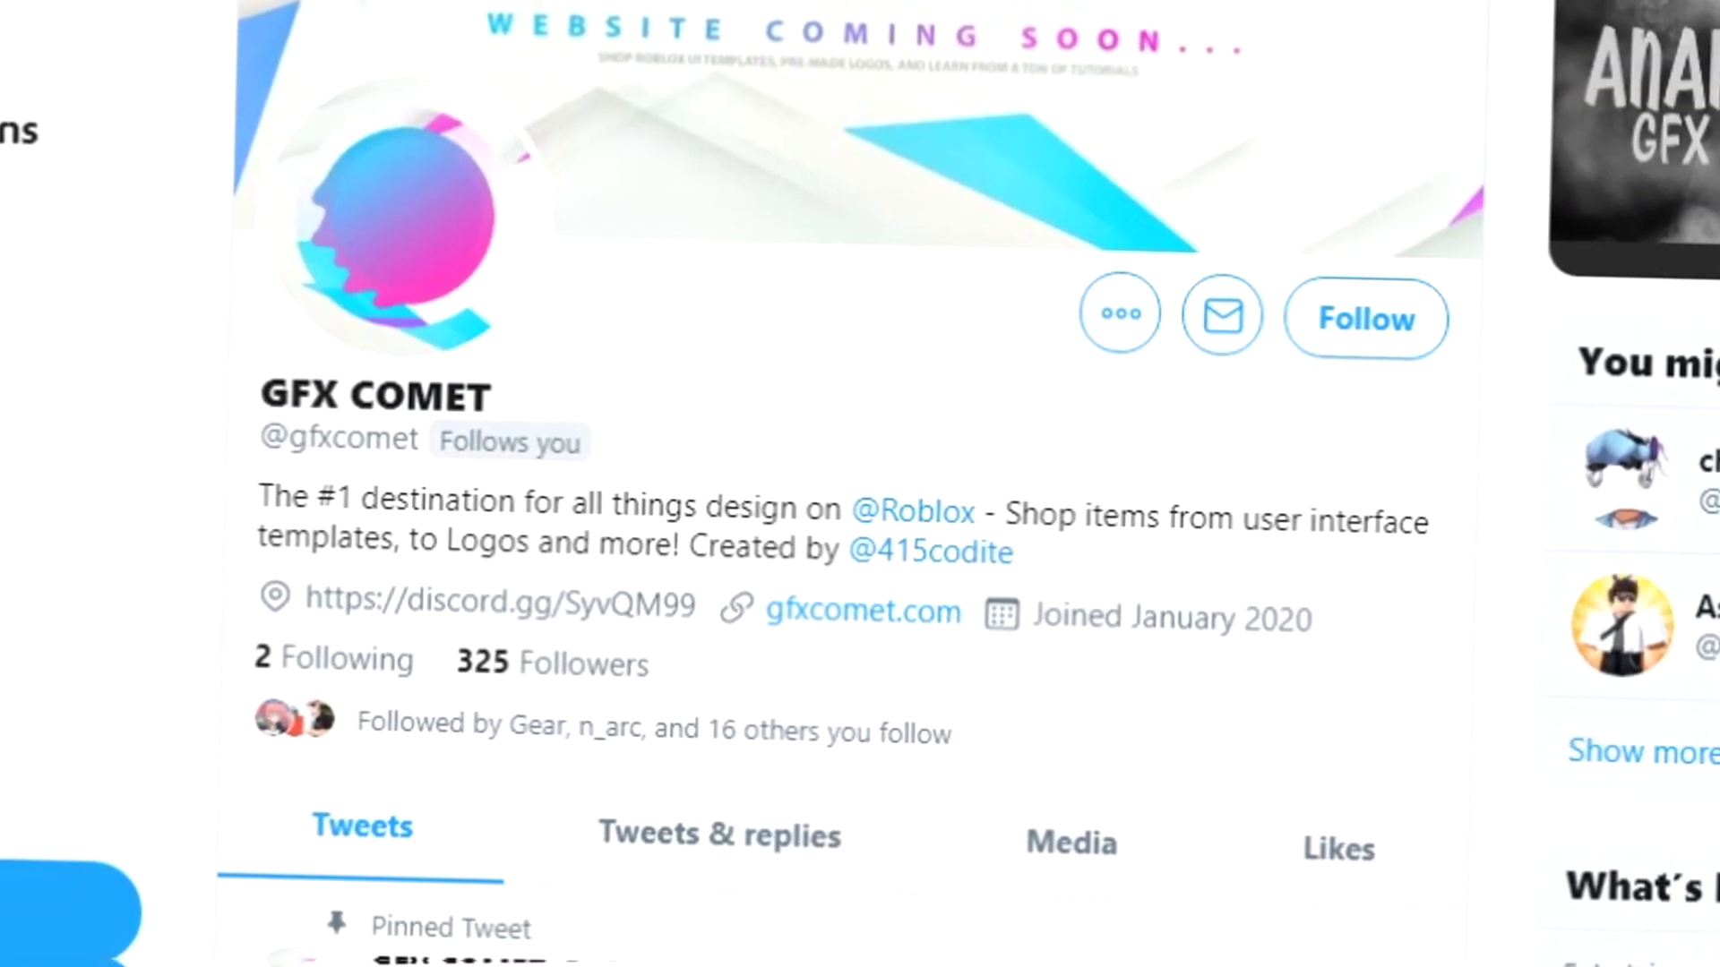
{"action": "left_click", "coordinate": [1366, 333]}
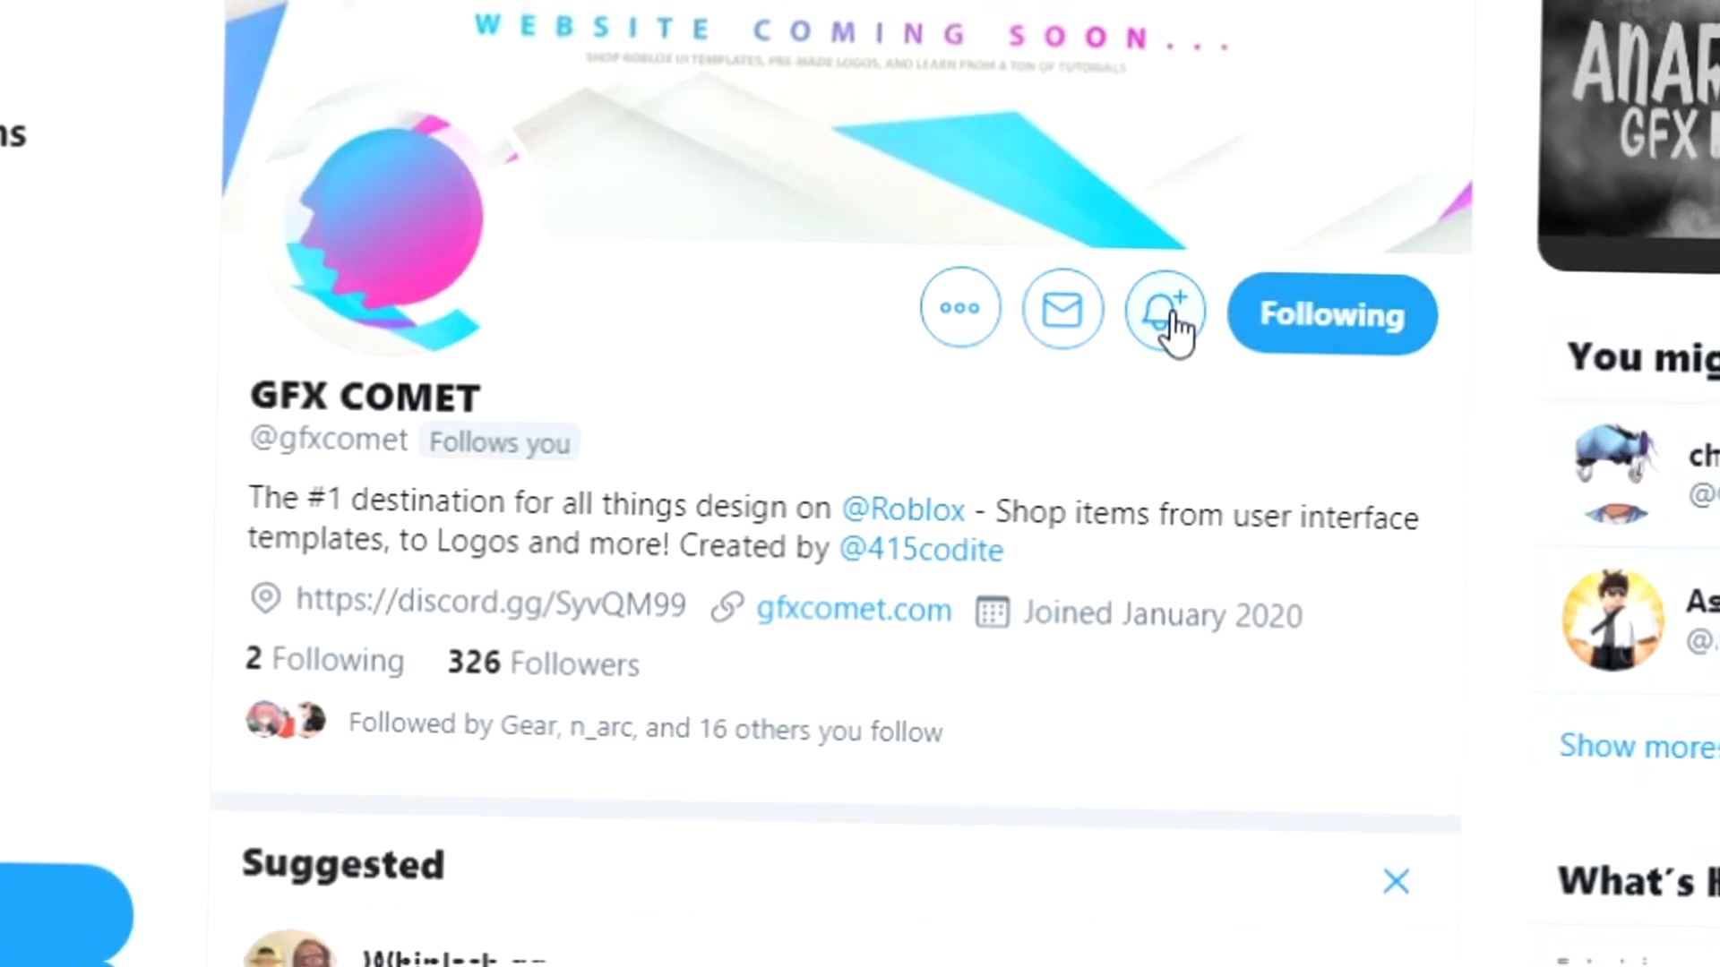
{"action": "left_click", "coordinate": [1153, 324]}
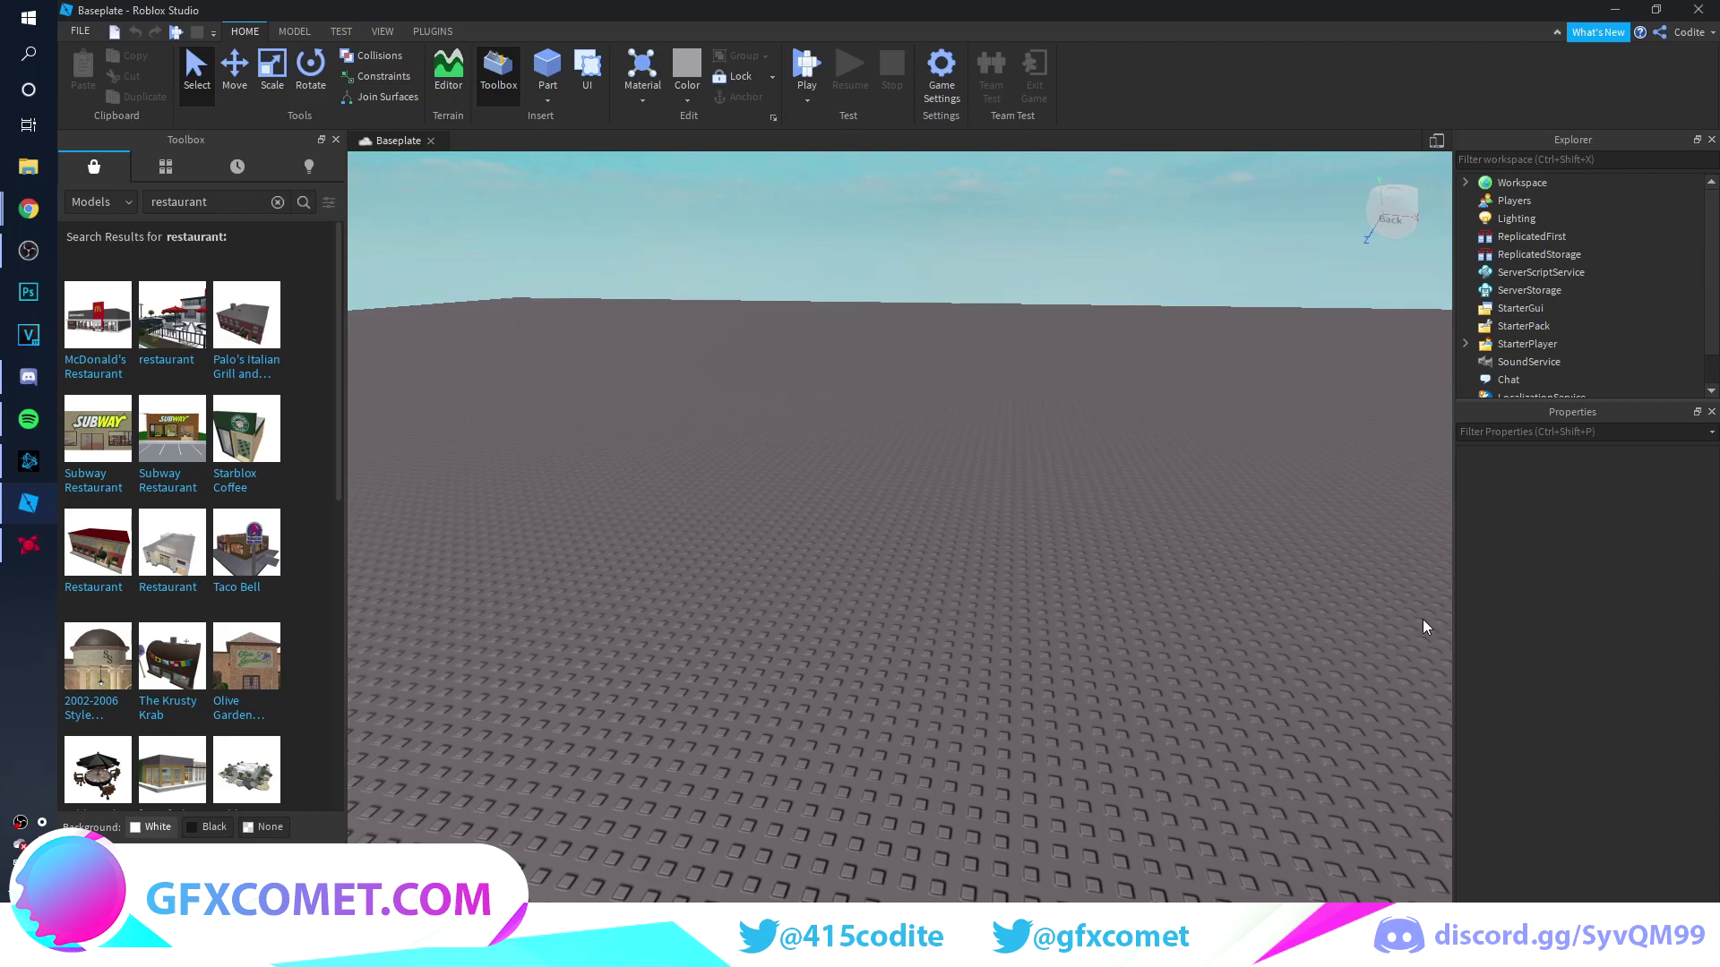
- Search the Roblox Studio model library for "headless horseman" and insert the horseman holding a flaming pumpkin into the baseplate
{"action": "right_click_drag", "start_coordinate": [921, 522], "coordinate": [921, 522]}
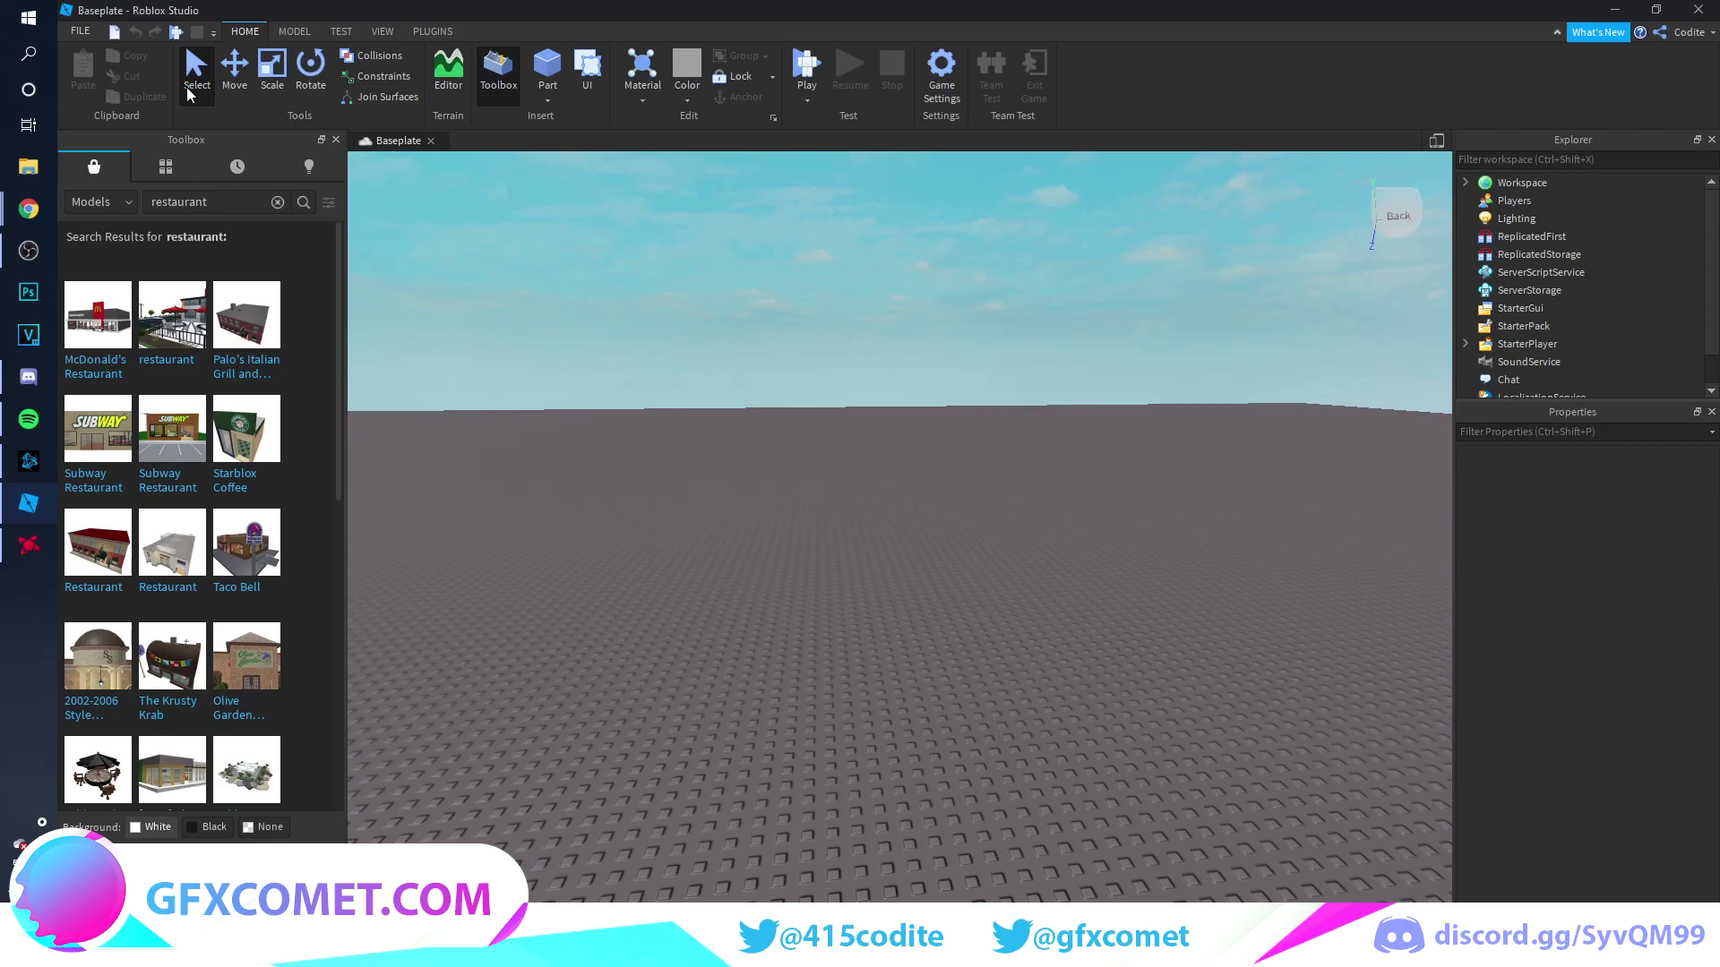
{"action": "left_click", "coordinate": [276, 202]}
{"action": "type", "text": "headless horseman"}
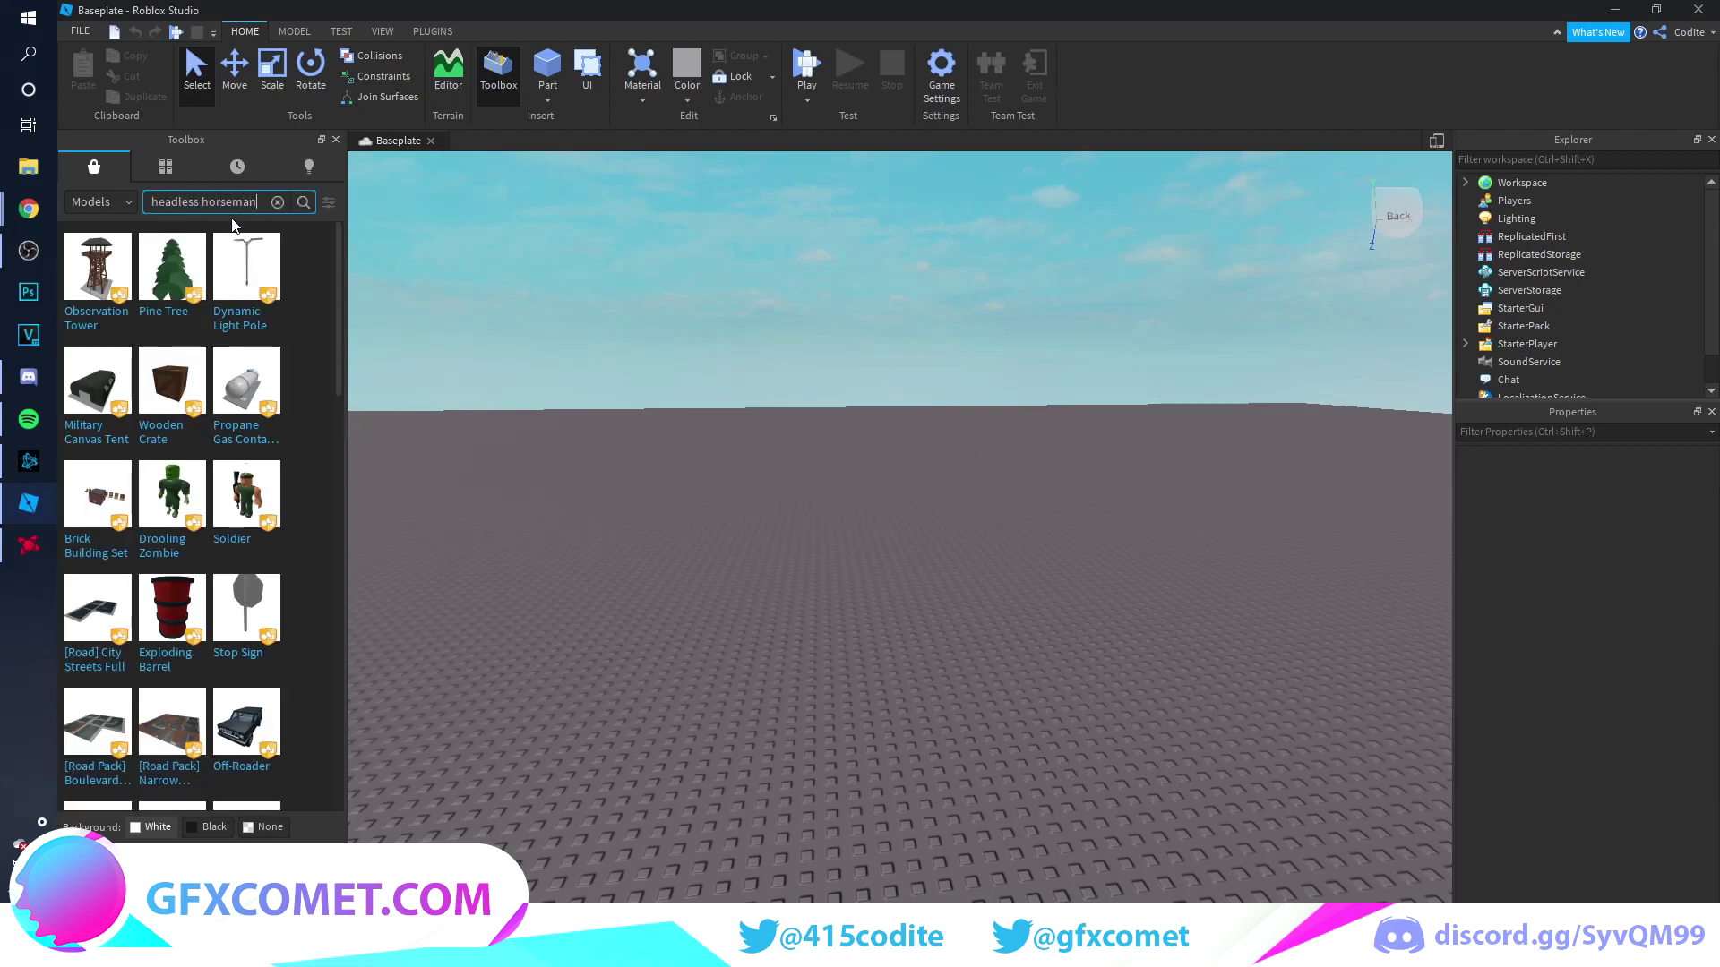
{"action": "key", "text": "Return"}
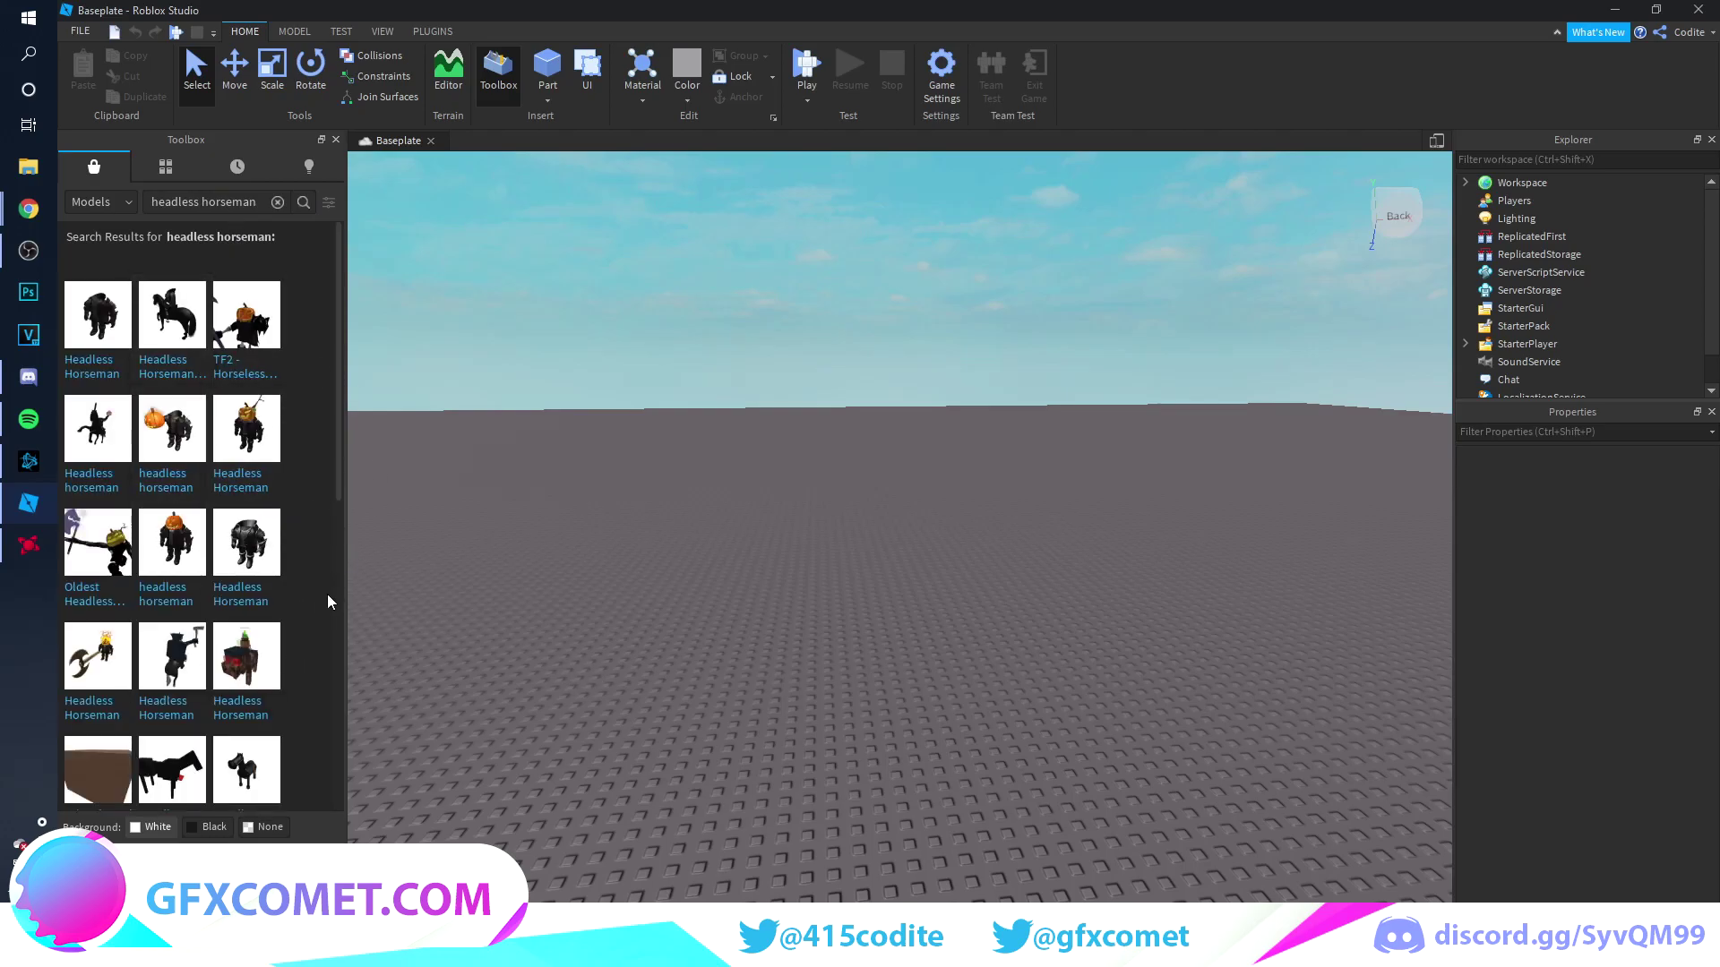
{"action": "left_click", "coordinate": [182, 445]}
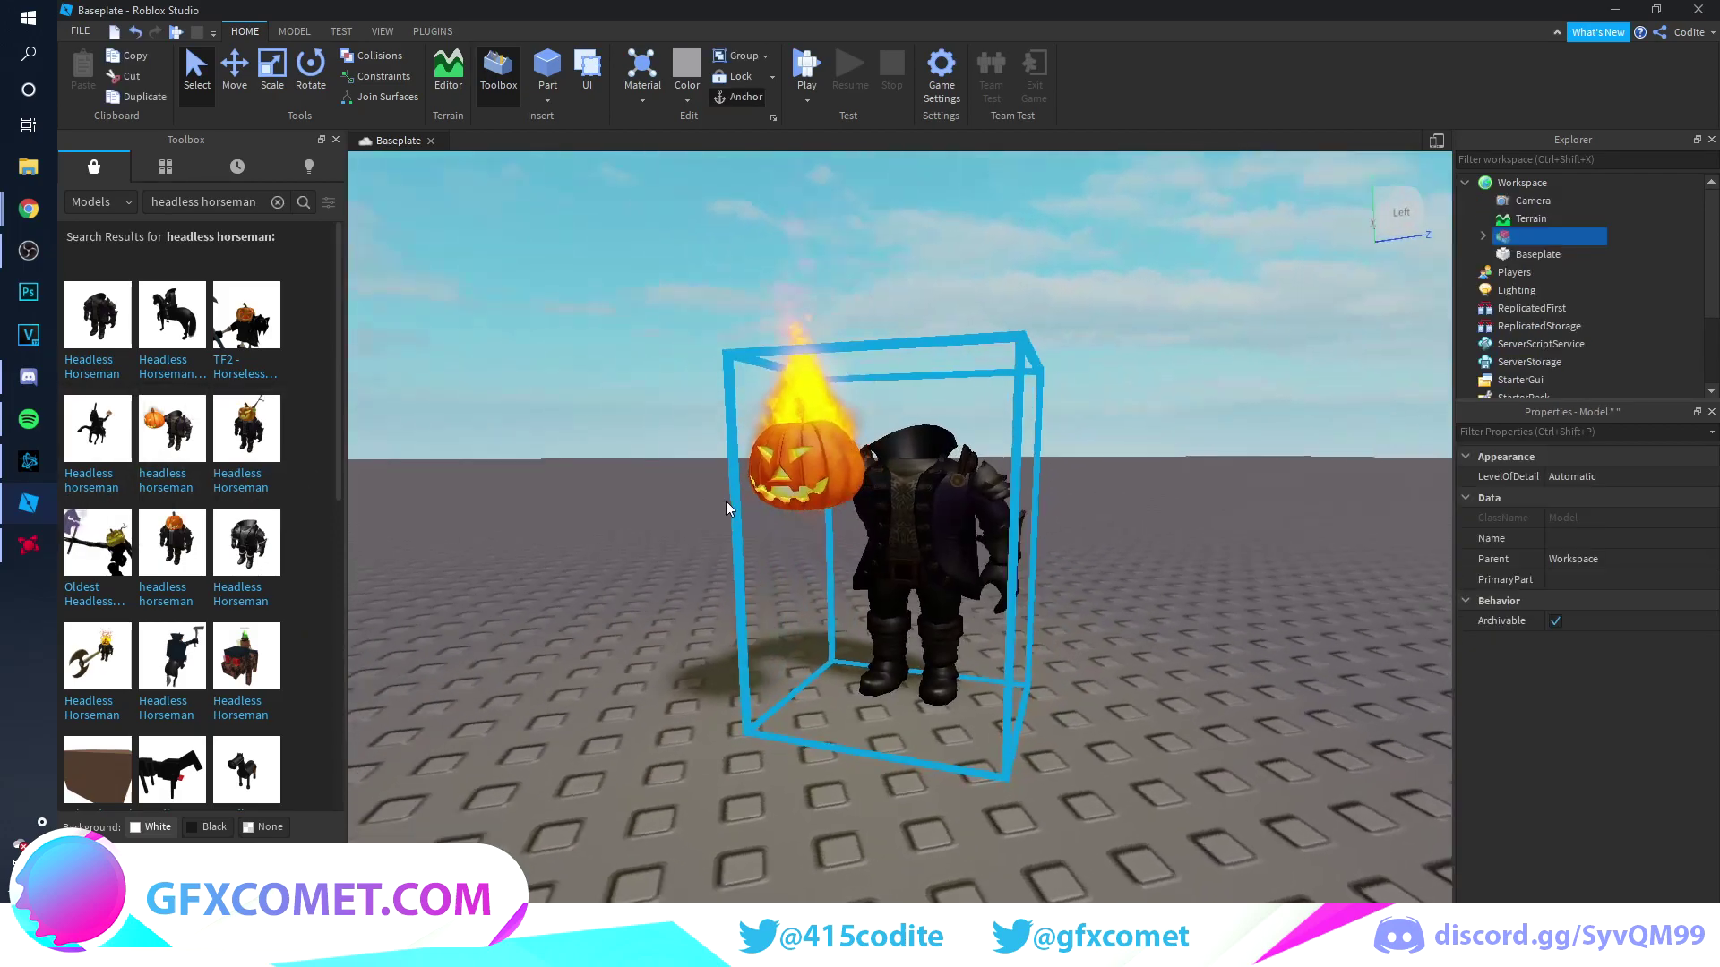
{"action": "key", "text": "f"}
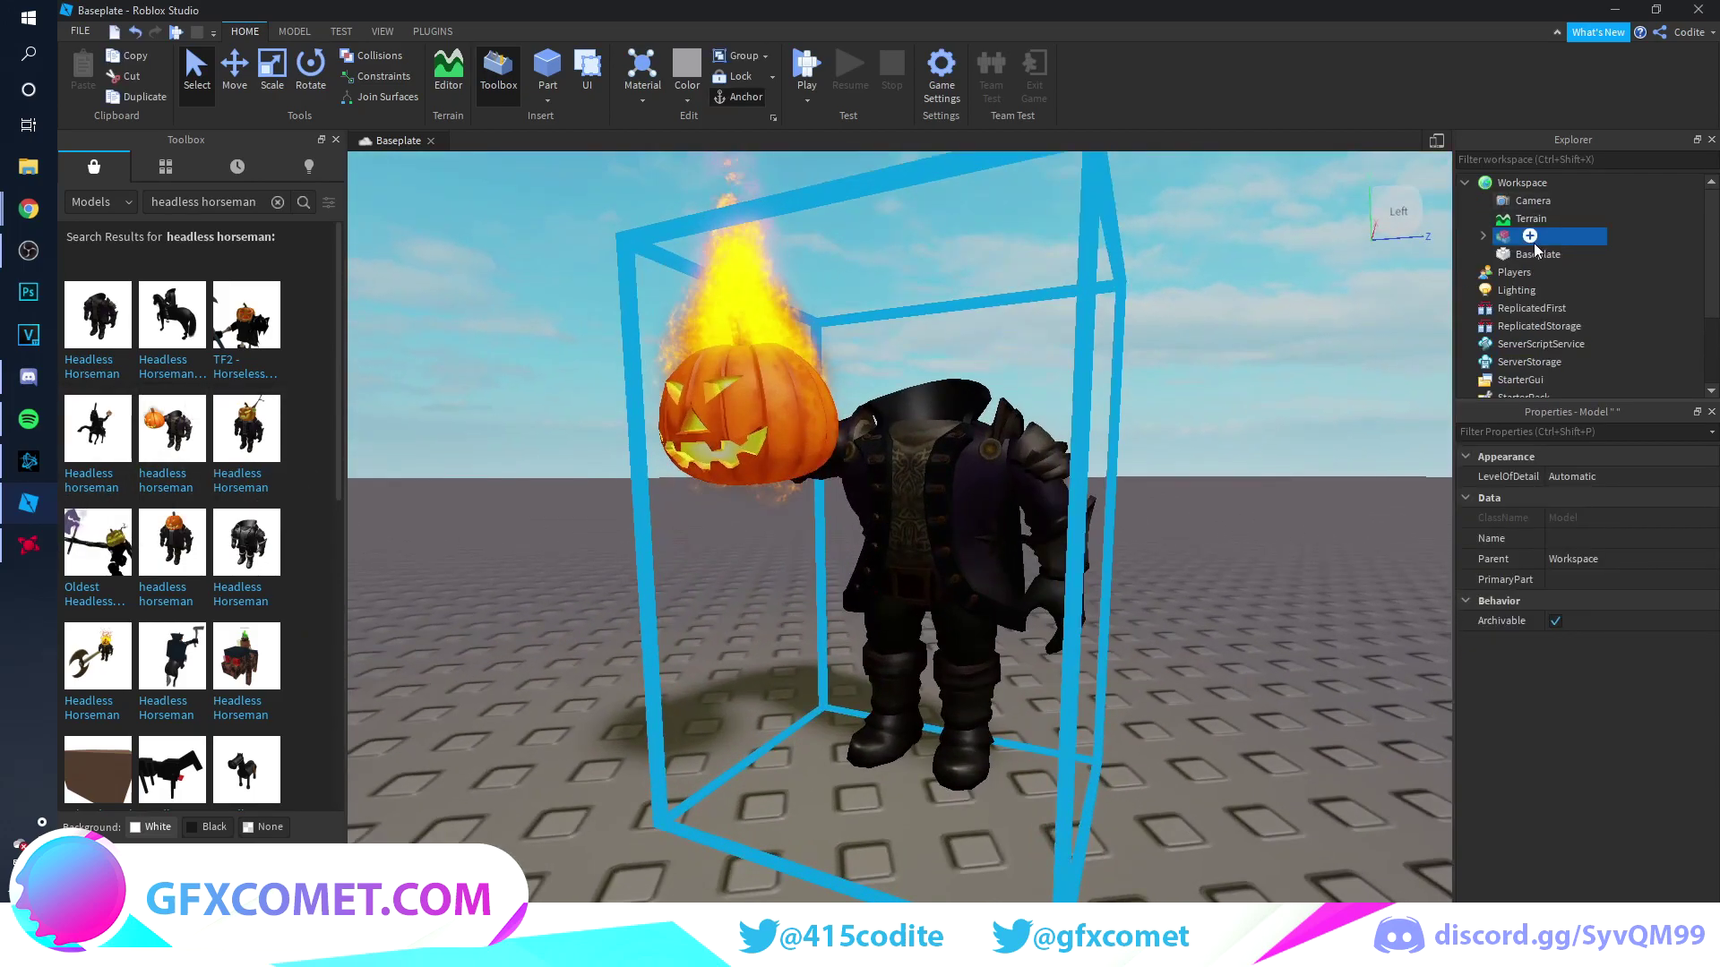
- Export the inserted headless horseman model from the workspace as a file
{"action": "right_click", "coordinate": [1578, 240]}
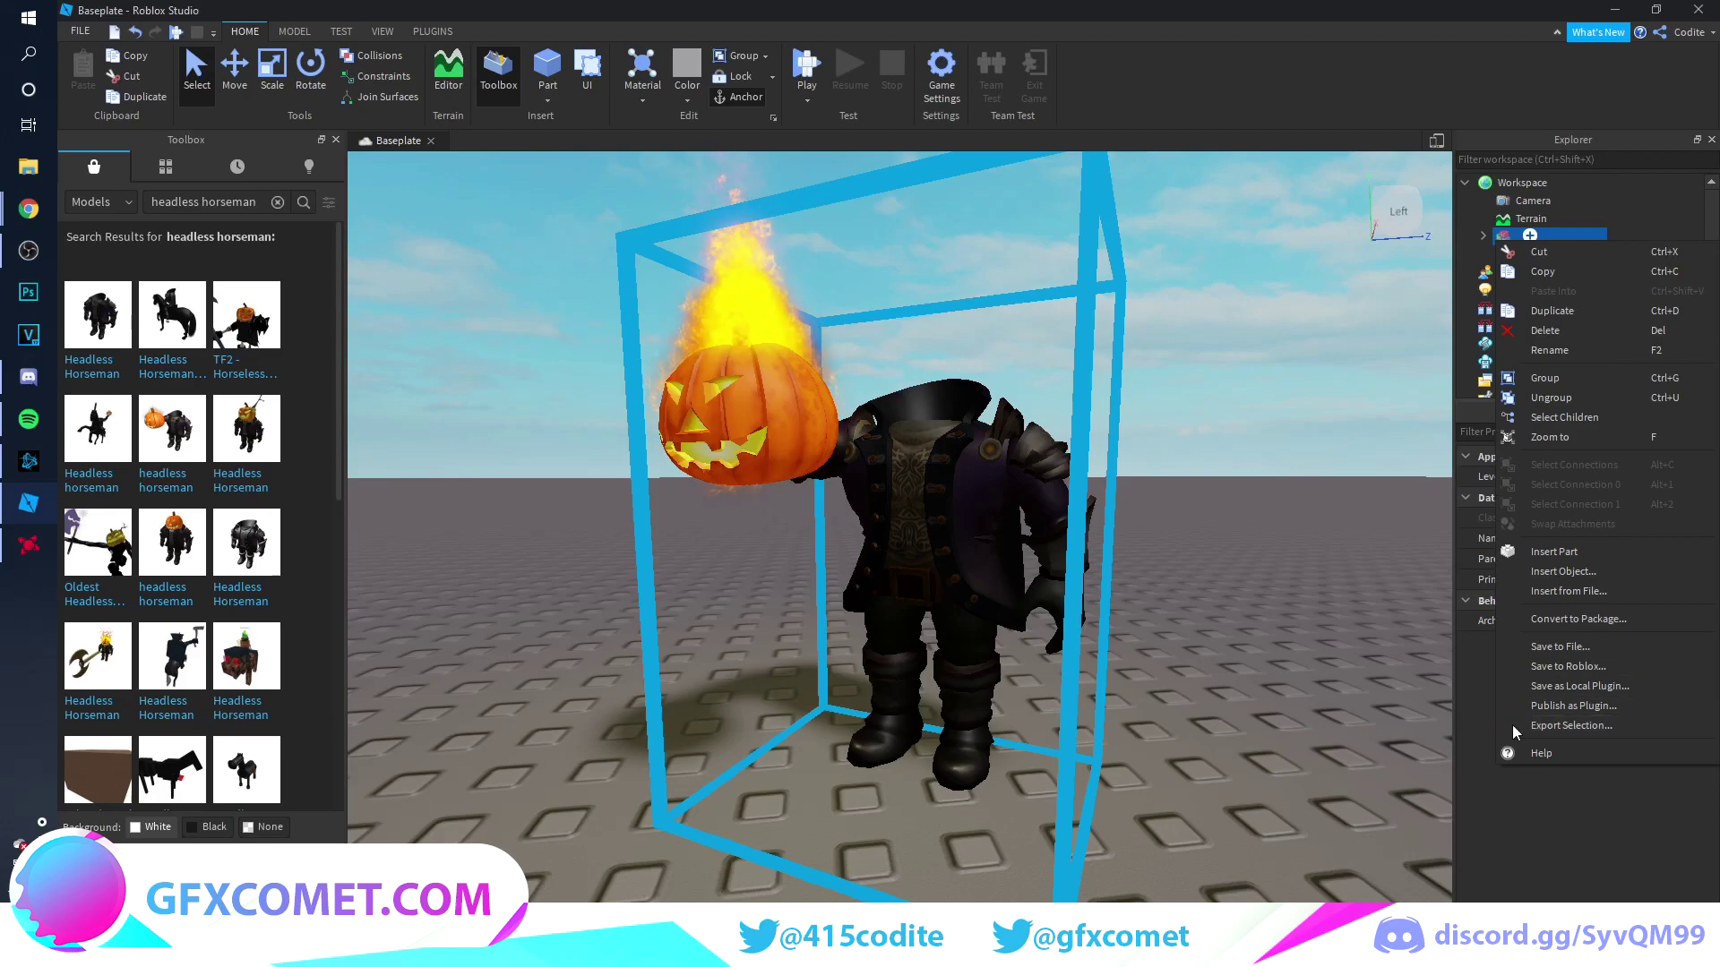
{"action": "left_click", "coordinate": [1569, 726]}
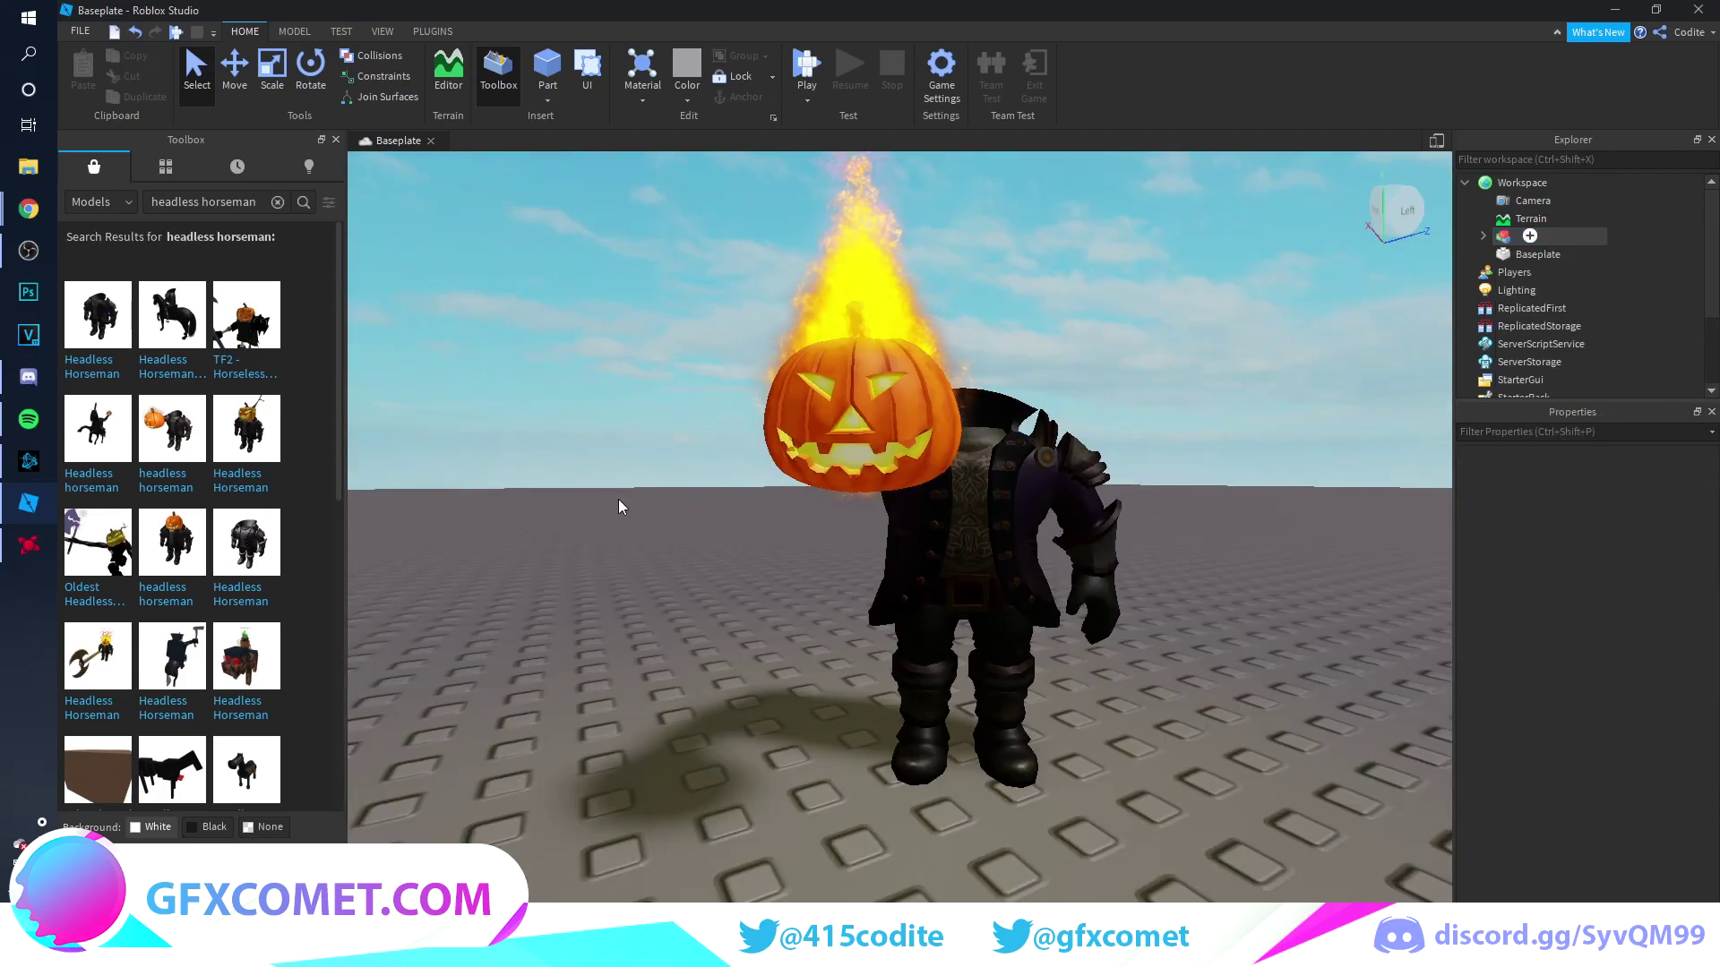
{"action": "right_click_drag", "start_coordinate": [618, 498], "coordinate": [618, 498]}
{"action": "scroll", "coordinate": [618, 498], "scroll_direction": "down", "scroll_amount": 2}
{"action": "scroll", "coordinate": [660, 482], "scroll_direction": "up", "scroll_amount": 4}
{"action": "scroll", "coordinate": [658, 481], "scroll_direction": "down", "scroll_amount": 2}
{"action": "scroll", "coordinate": [555, 502], "scroll_direction": "up", "scroll_amount": 3}
{"action": "scroll", "coordinate": [555, 501], "scroll_direction": "down", "scroll_amount": 2}
{"action": "scroll", "coordinate": [766, 592], "scroll_direction": "up", "scroll_amount": 3}
{"action": "scroll", "coordinate": [765, 591], "scroll_direction": "down", "scroll_amount": 3}
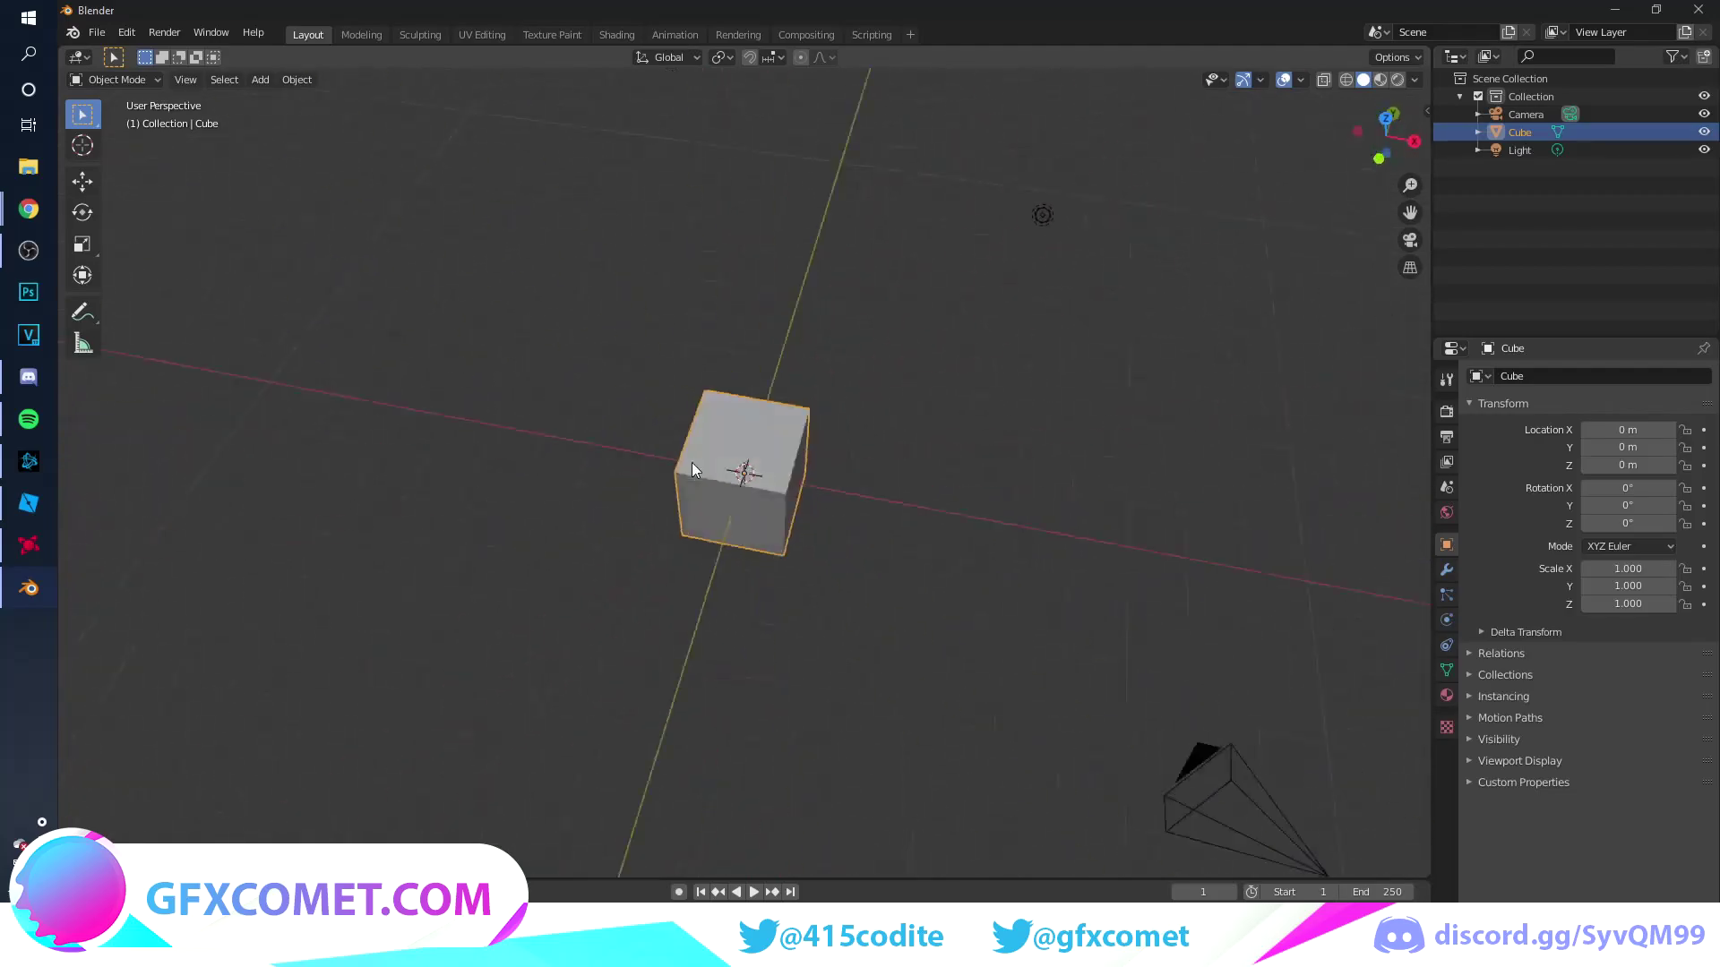
- Switch to Blender and delete the default camera, cube and light from the scene
{"action": "middle_click_drag", "start_coordinate": [555, 358], "coordinate": [974, 392]}
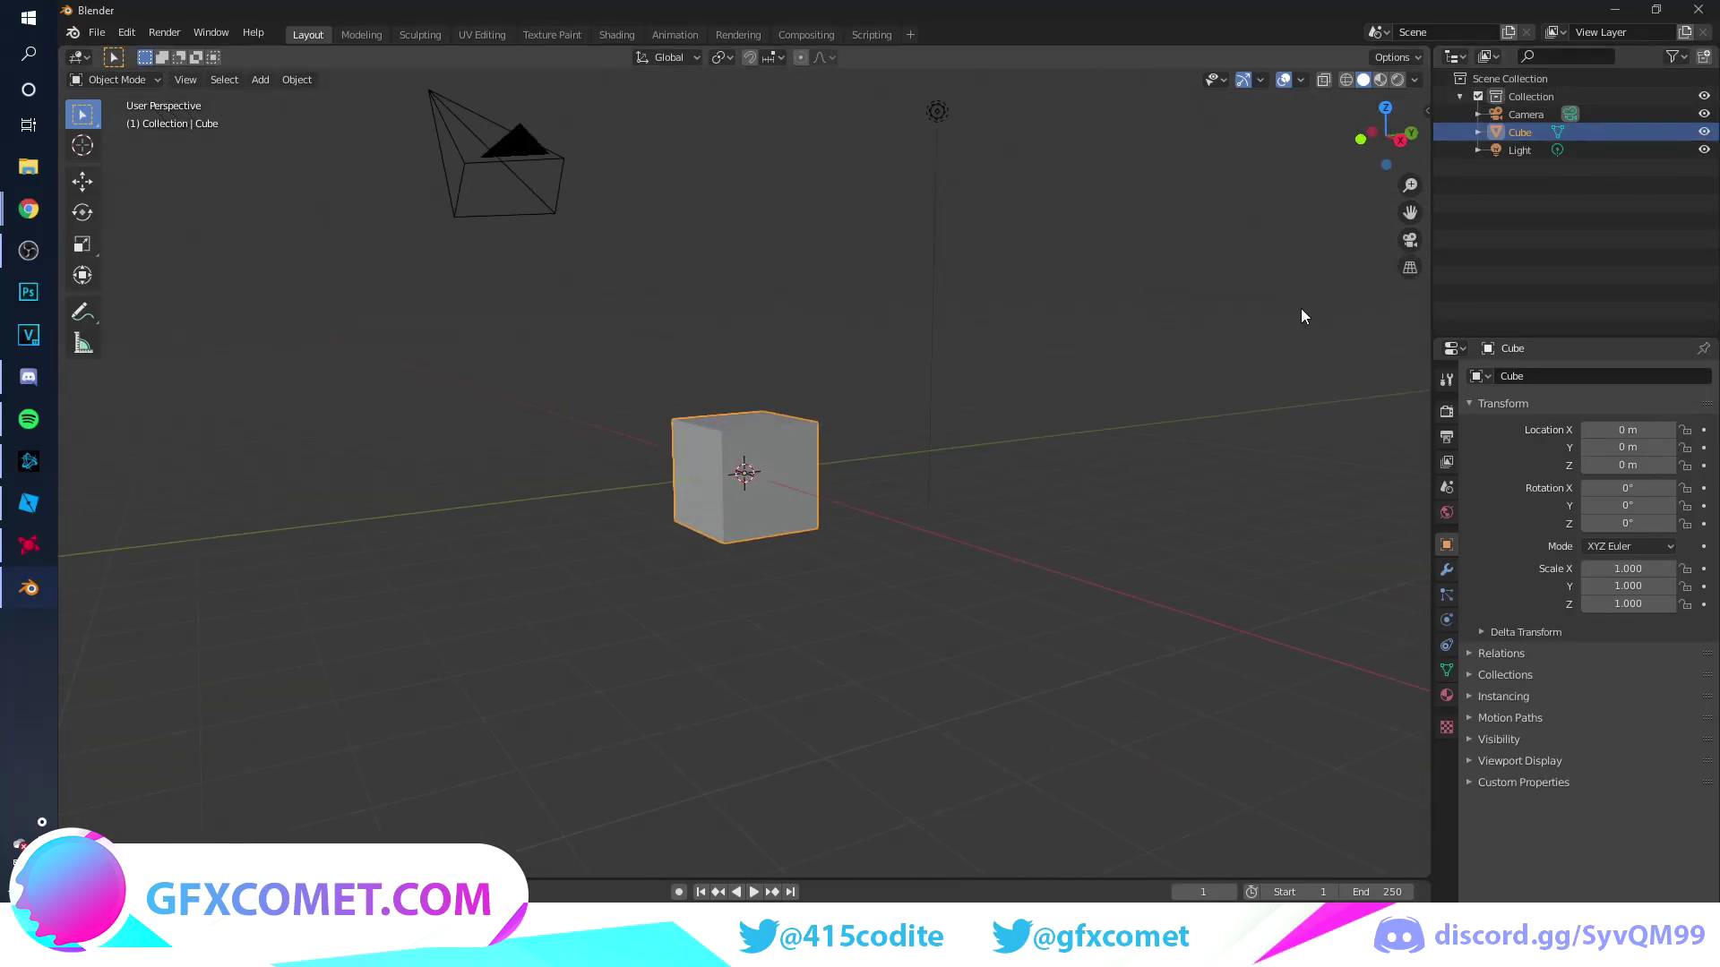
{"action": "middle_click_drag", "start_coordinate": [994, 322], "coordinate": [830, 444]}
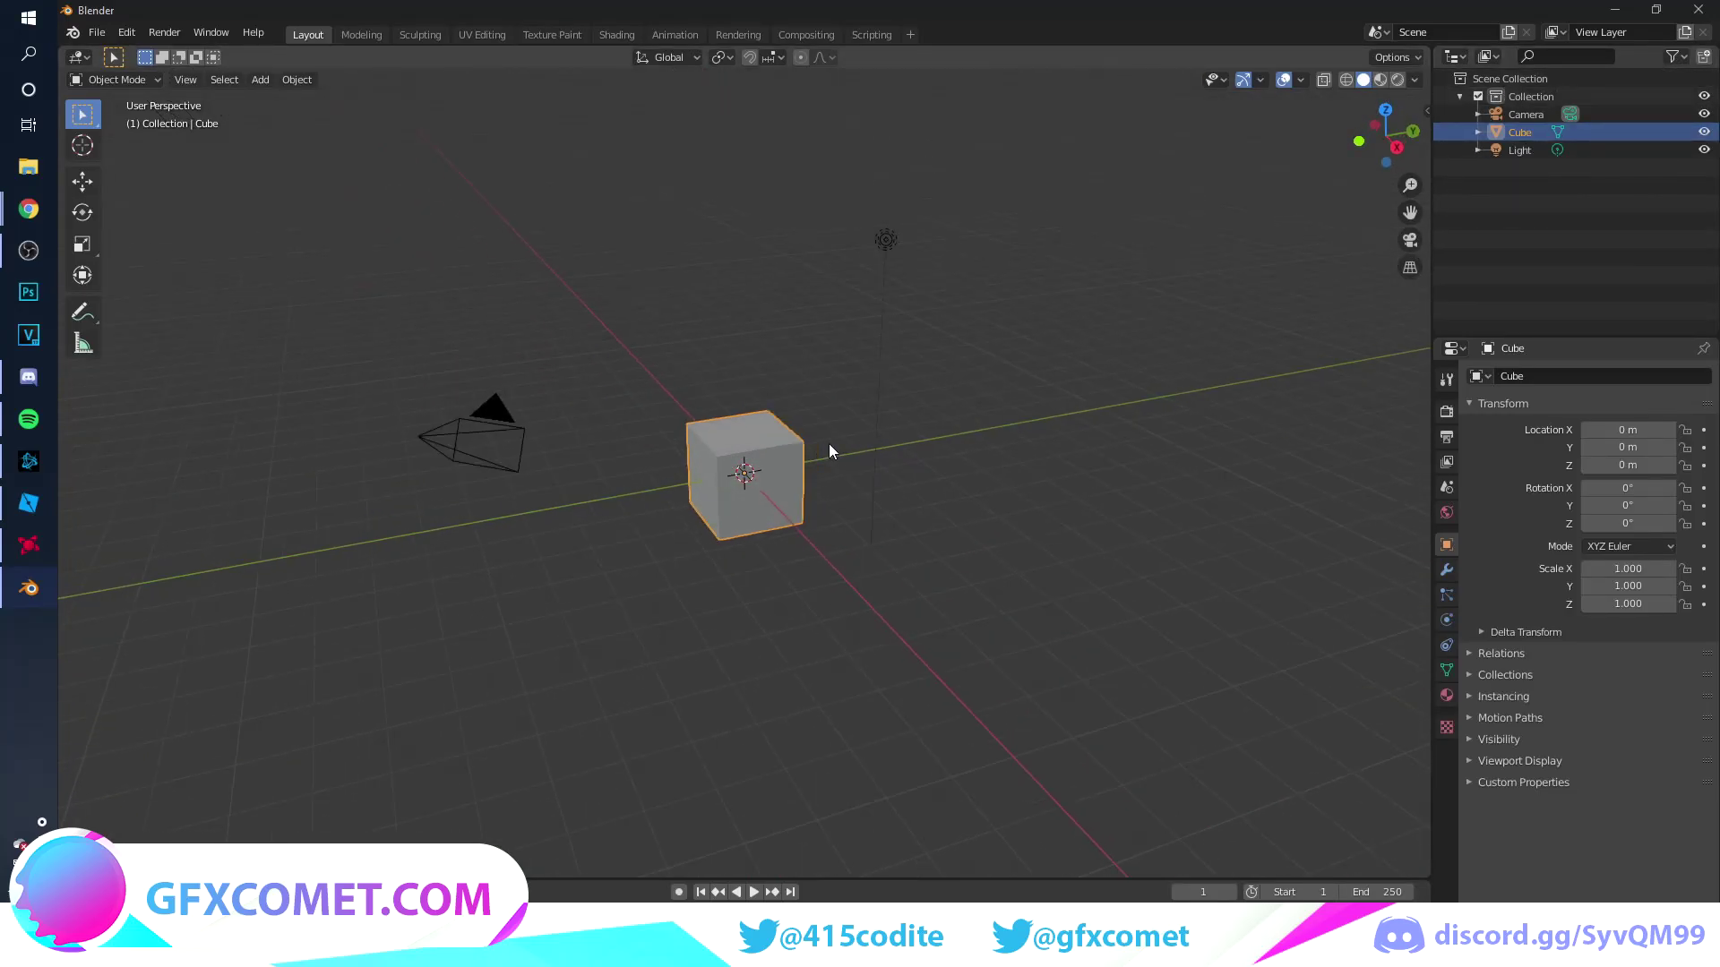
{"action": "key", "text": "a"}
{"action": "key", "text": "x"}
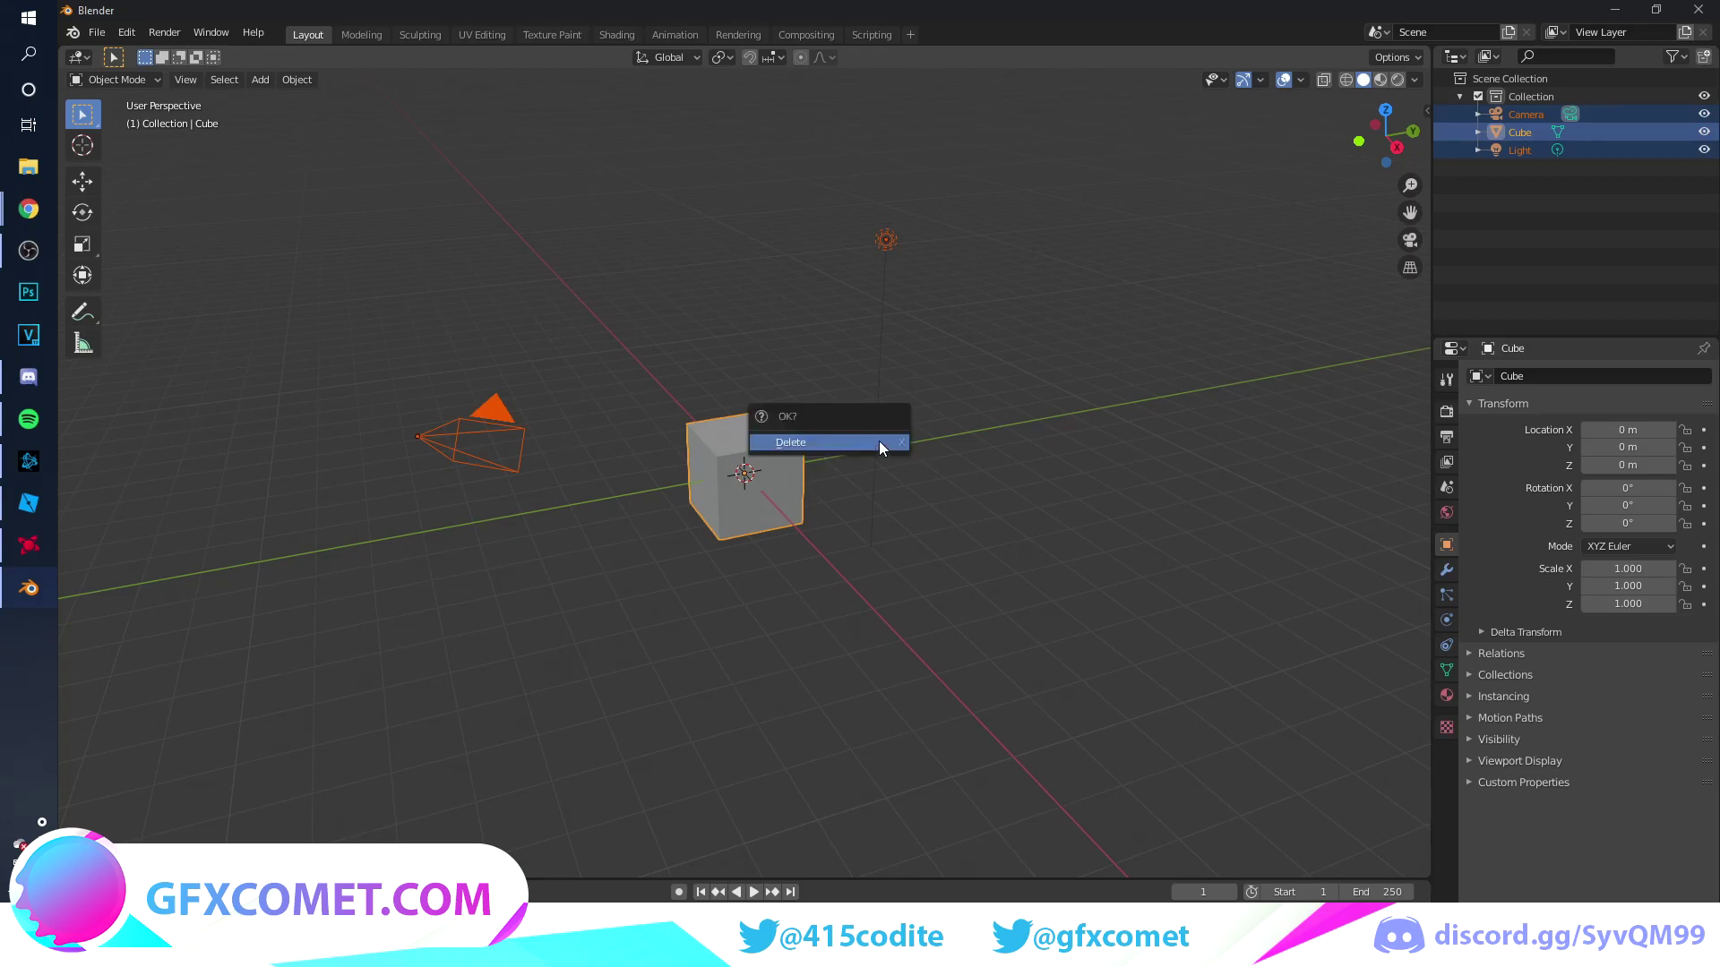
{"action": "left_click", "coordinate": [747, 438]}
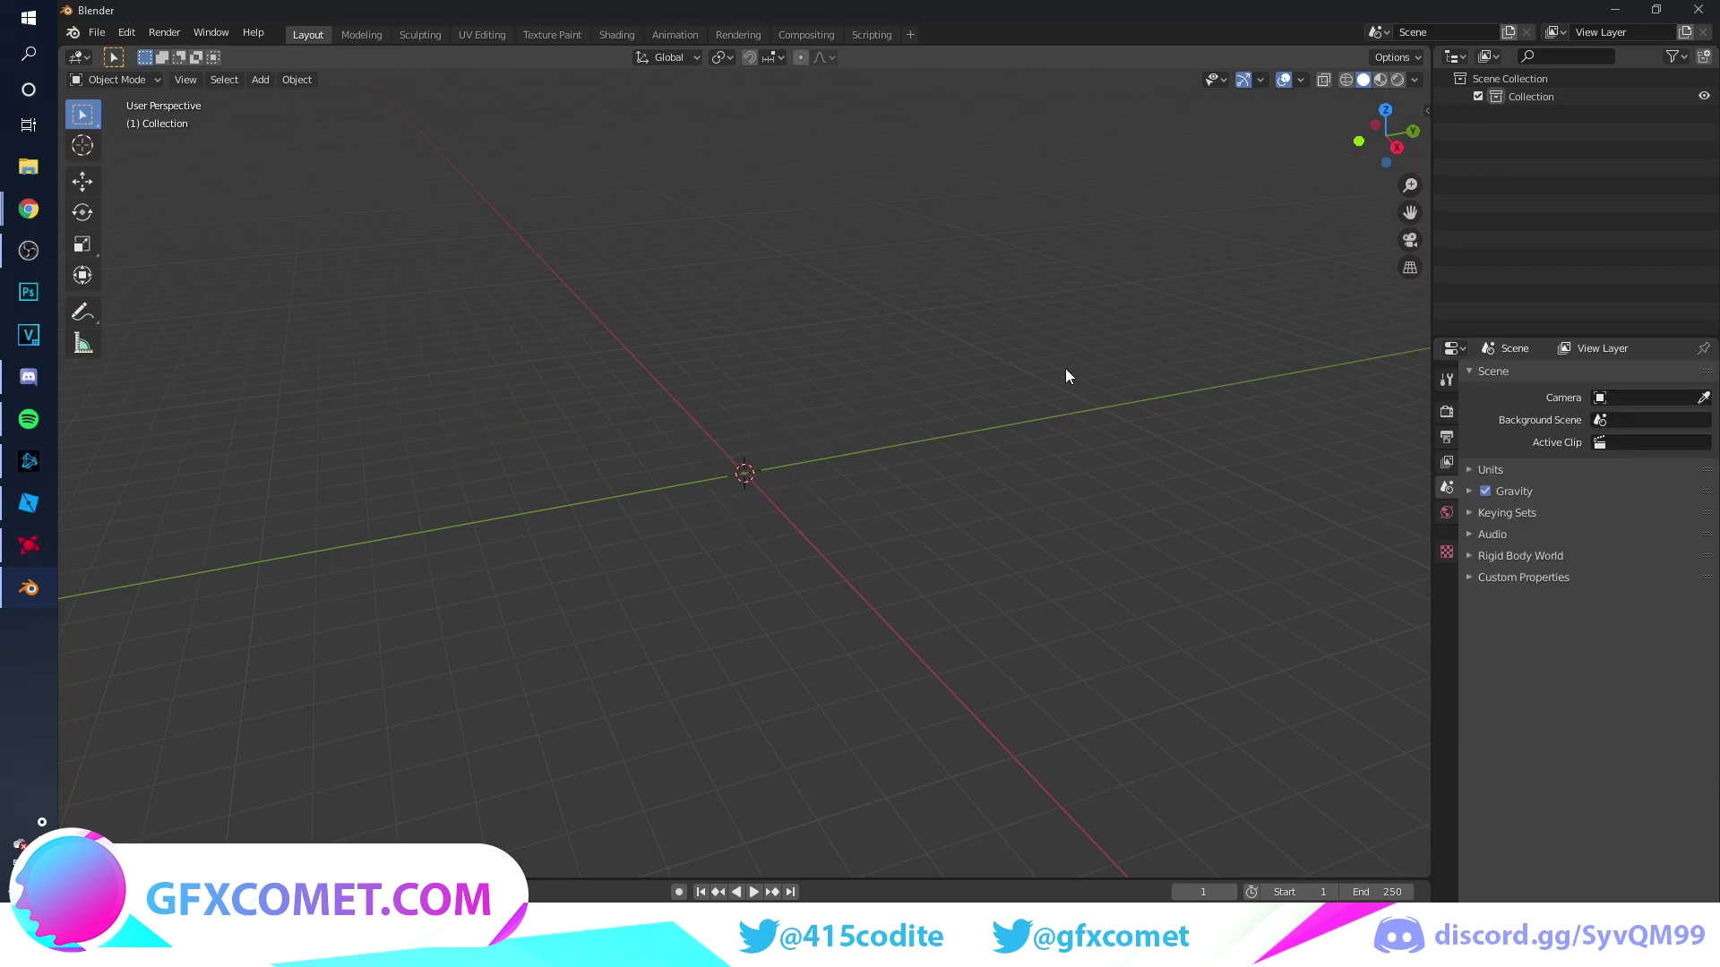
- Import the exported headless horseman as a Wavefront OBJ from the Pictures folder
{"action": "left_click", "coordinate": [98, 33]}
{"action": "mouse_move", "coordinate": [161, 248]}
{"action": "mouse_move", "coordinate": [193, 278]}
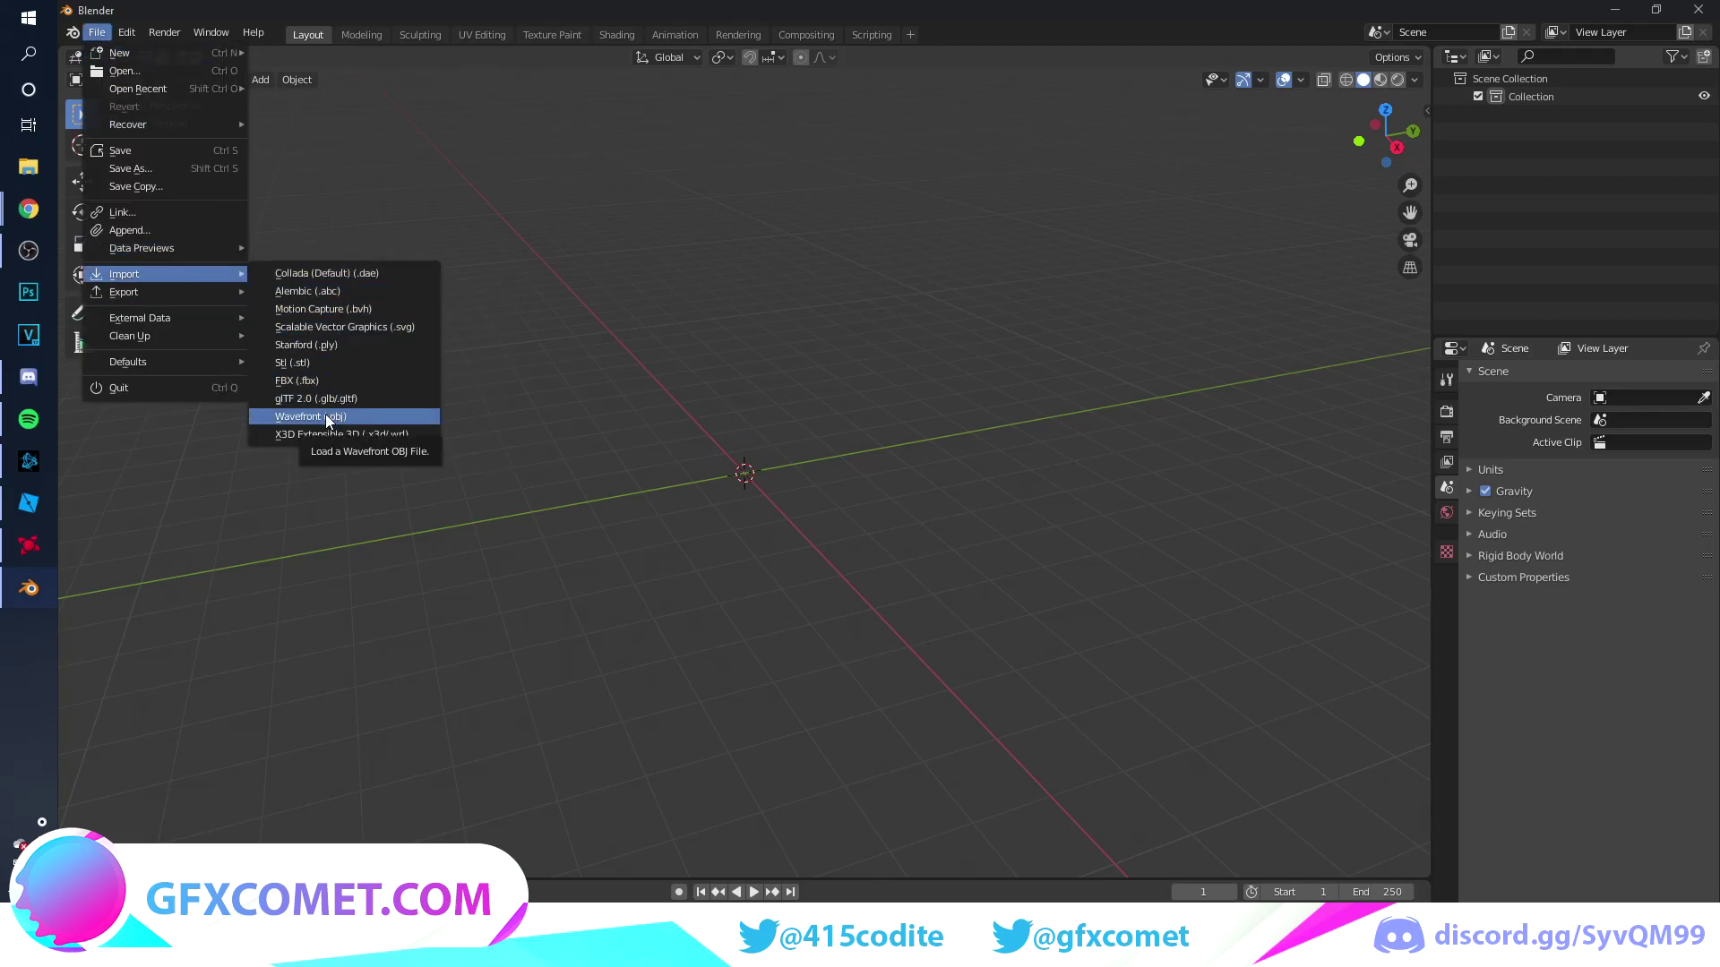
{"action": "left_click", "coordinate": [325, 414]}
{"action": "left_click", "coordinate": [428, 282]}
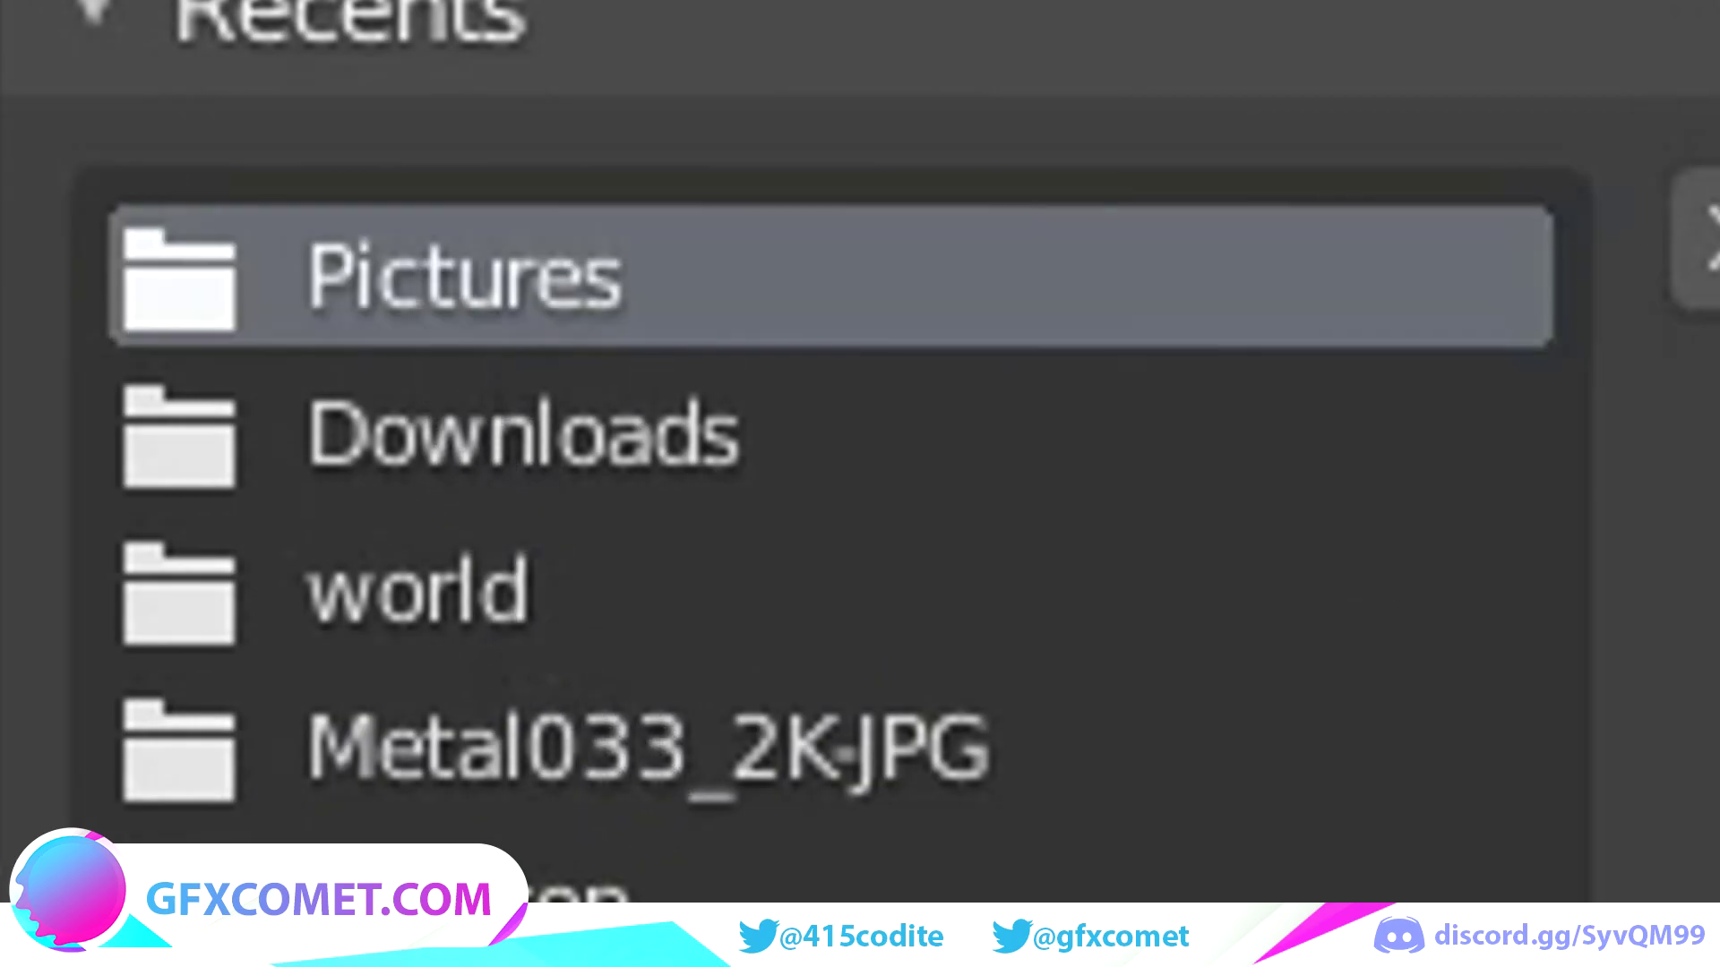
{"action": "double_click", "coordinate": [1095, 454]}
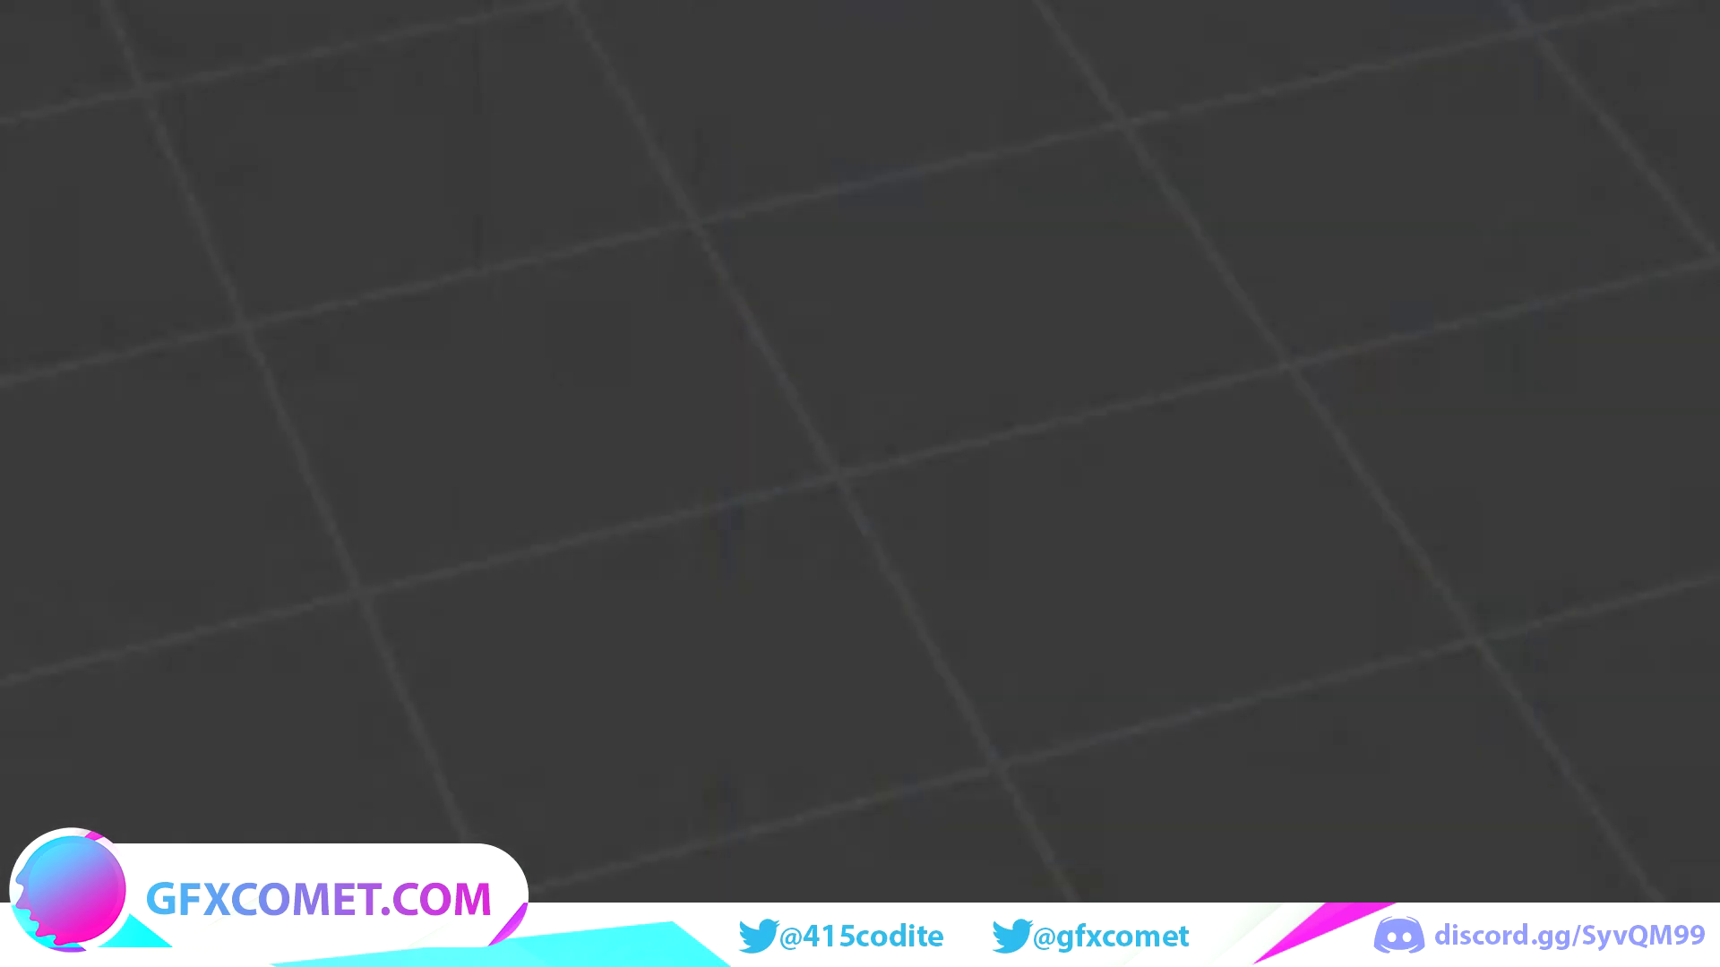
- Set the imported horseman's origin to its geometry
{"action": "middle_click_drag", "start_coordinate": [798, 509], "coordinate": [749, 512], "text": "shift"}
{"action": "scroll", "coordinate": [837, 550], "scroll_direction": "up", "scroll_amount": 2}
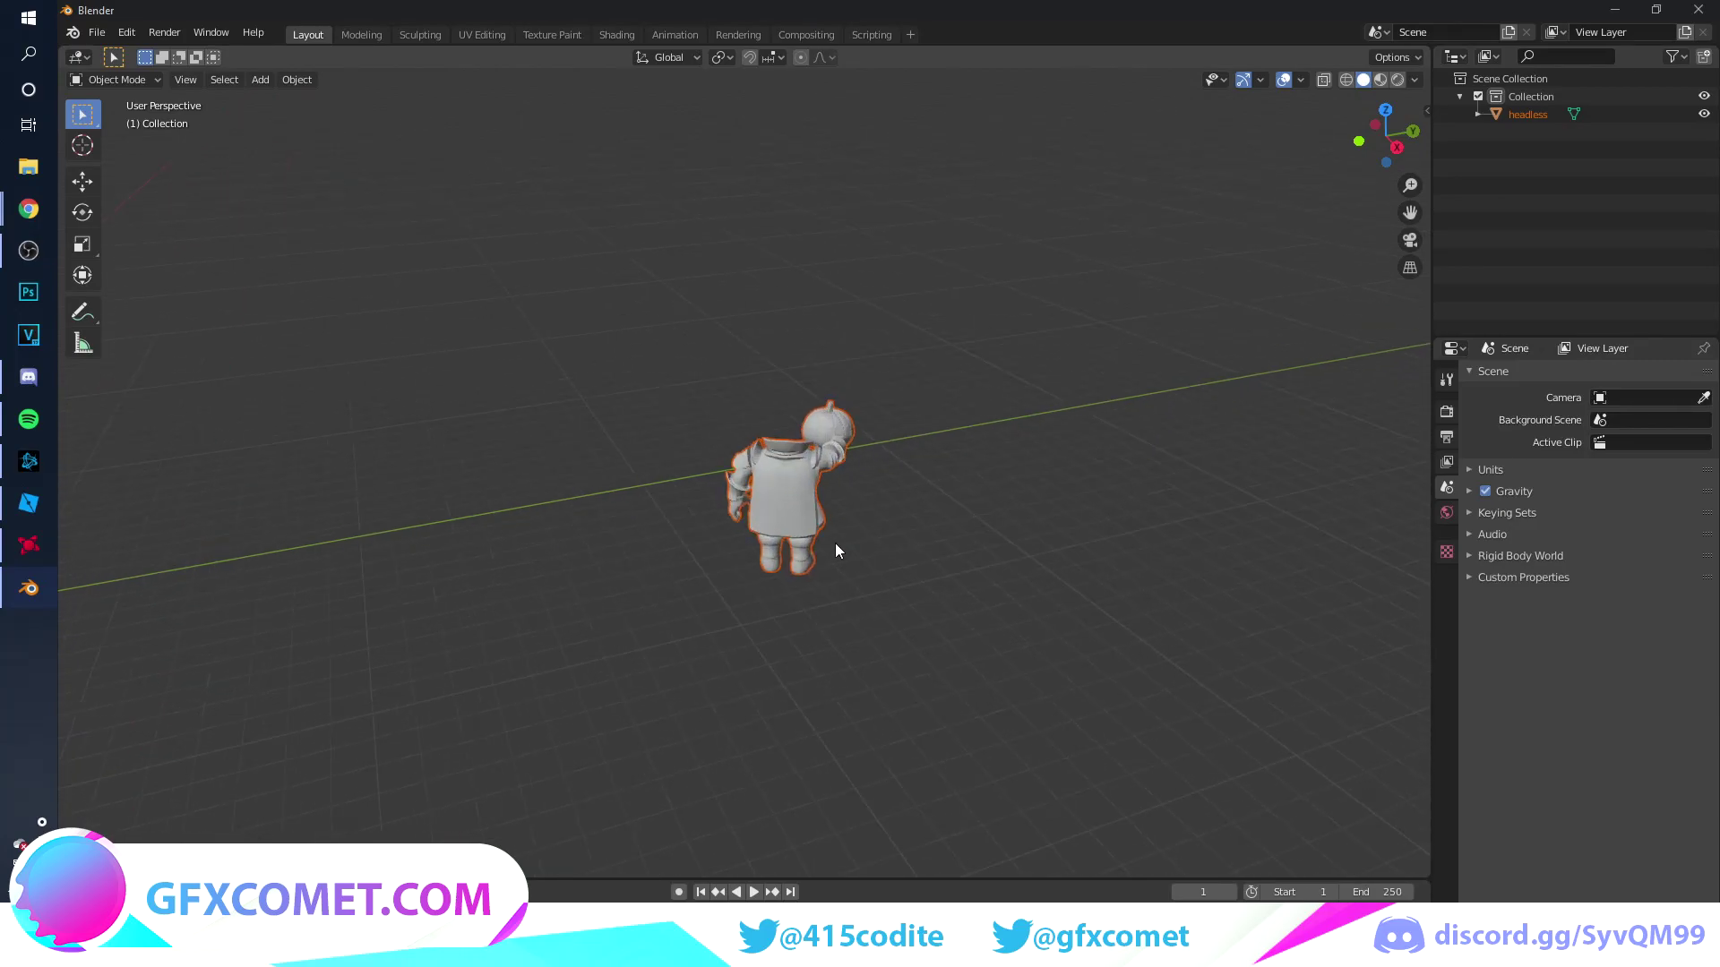
{"action": "left_click", "coordinate": [312, 79]}
{"action": "mouse_move", "coordinate": [326, 115]}
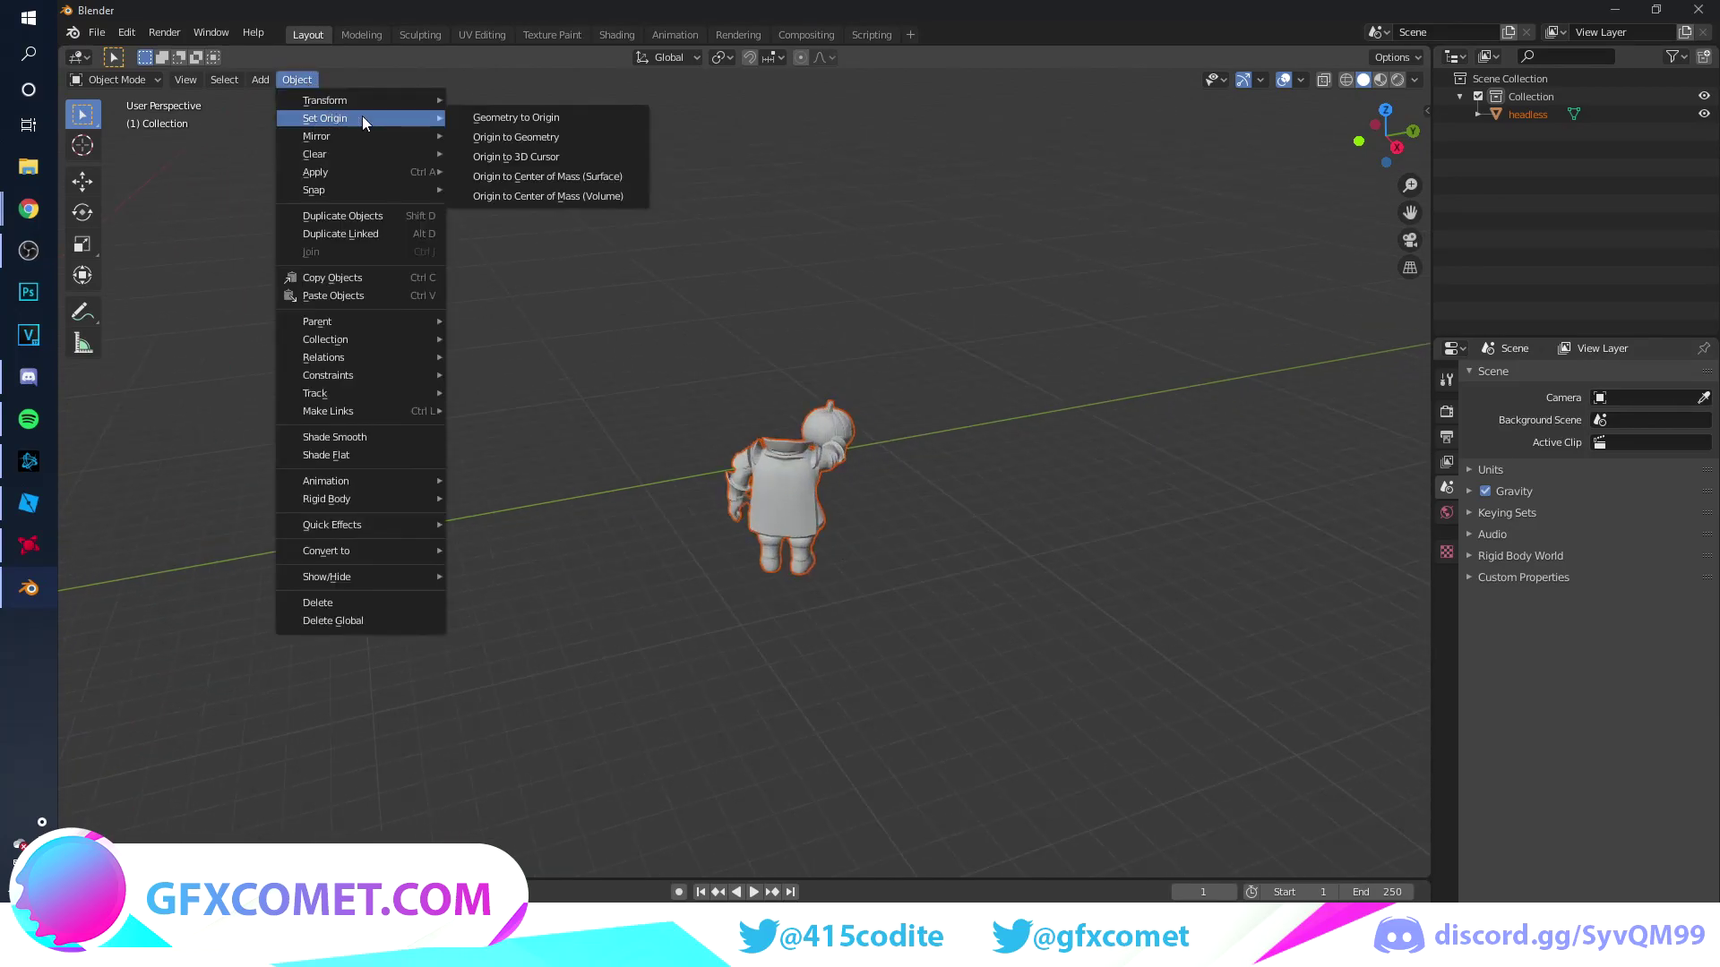
{"action": "left_click", "coordinate": [482, 137]}
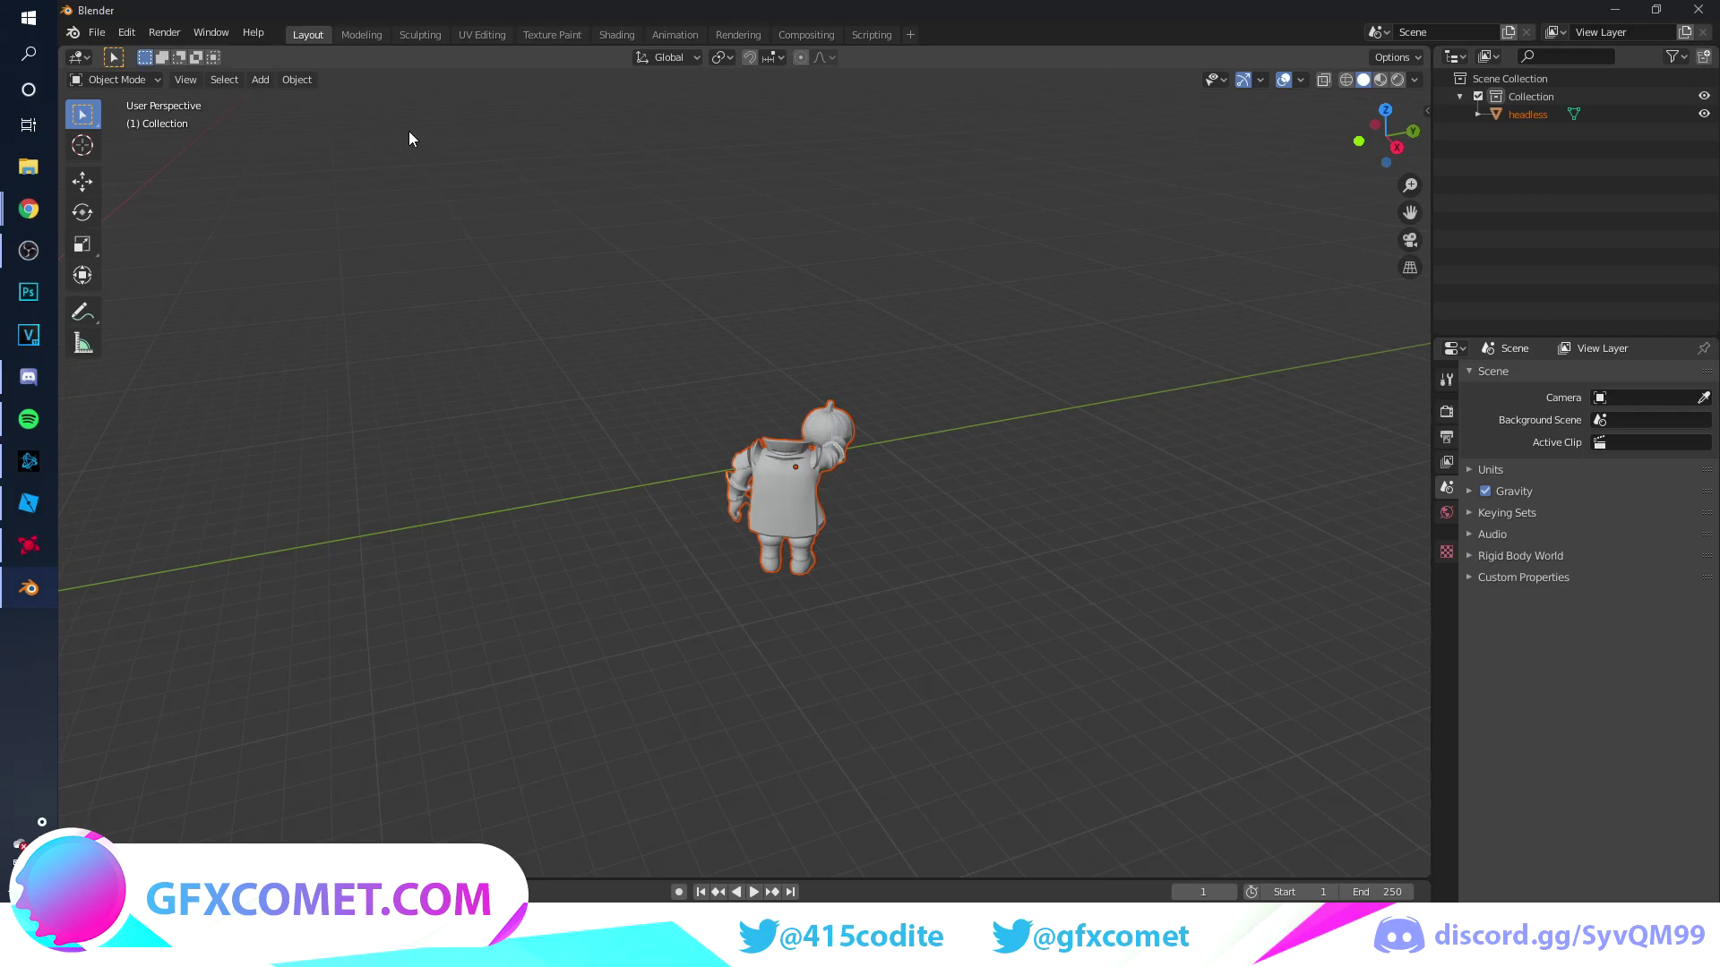
- Move the horseman along the X and Y axes so it stands at the world origin, and deselect it
{"action": "key", "text": "g"}
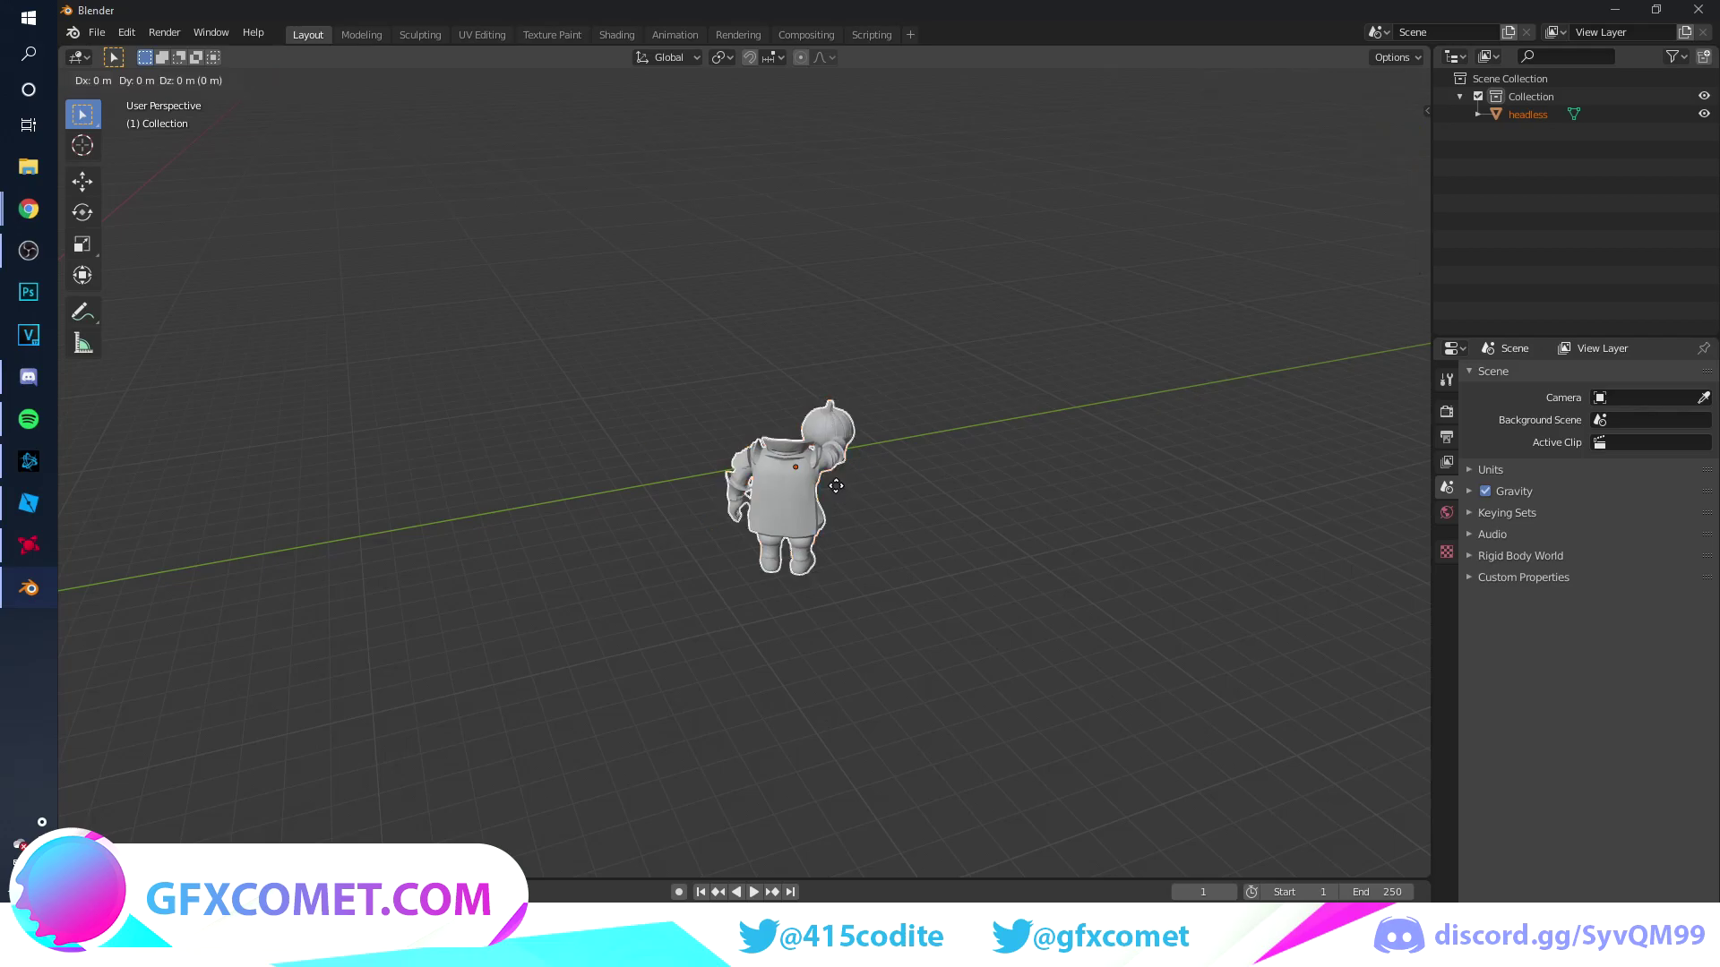
{"action": "key", "text": "x"}
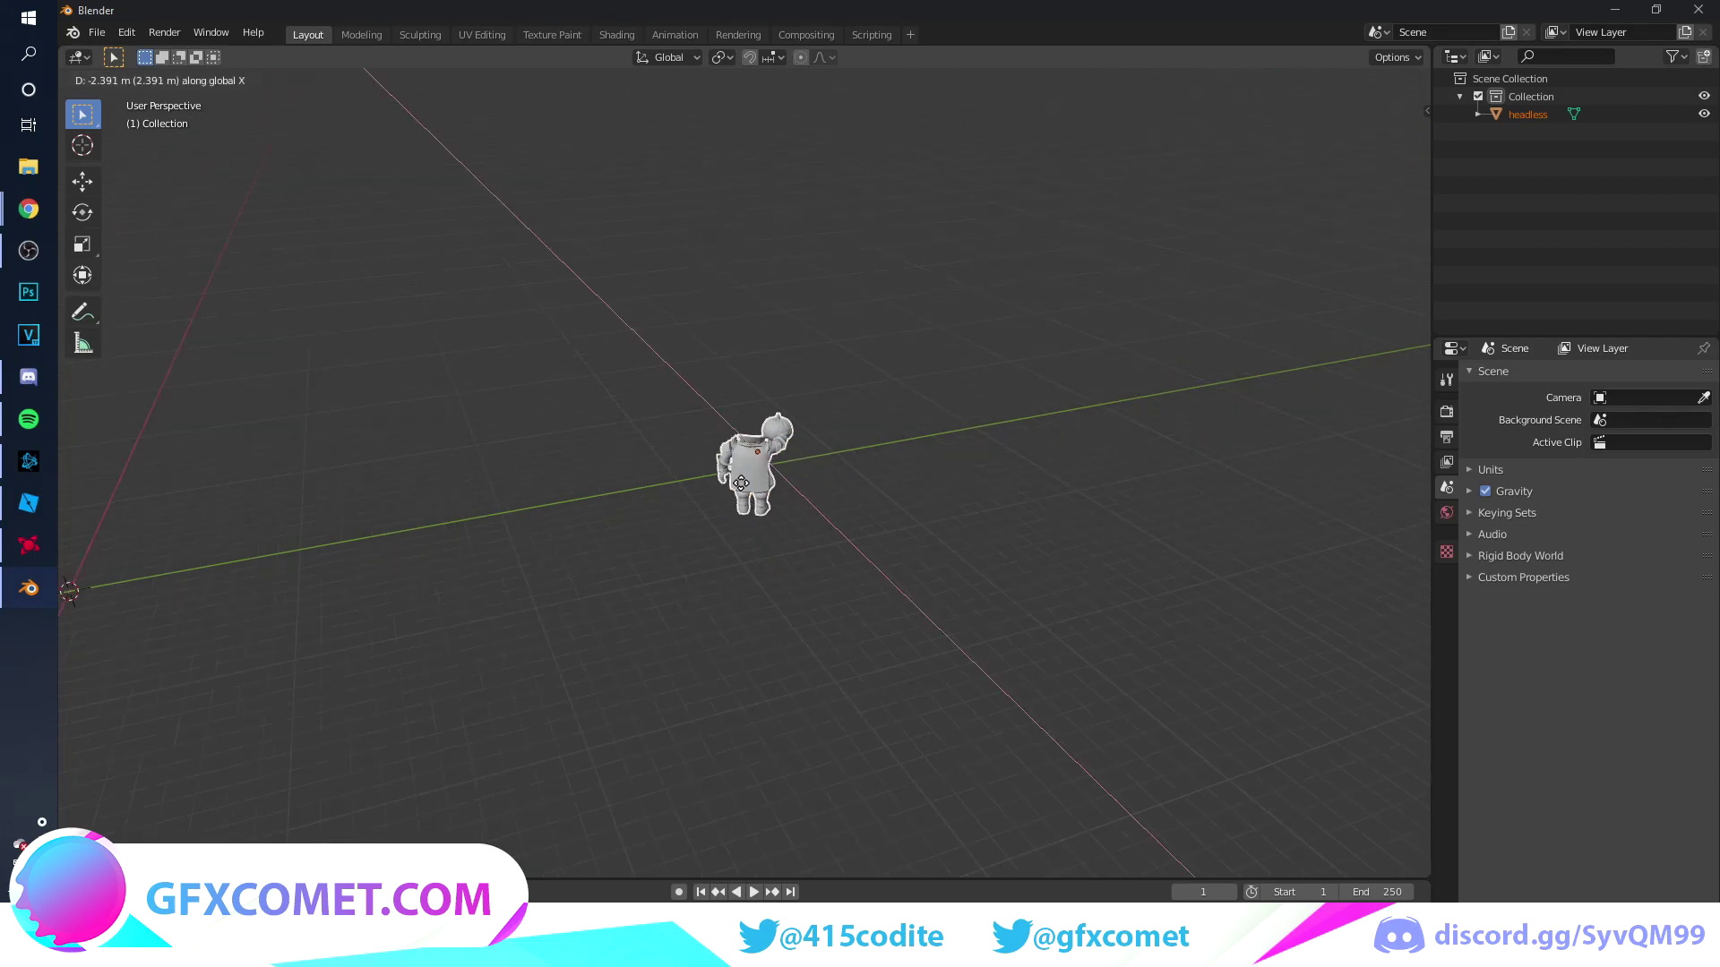
{"action": "key", "text": "y"}
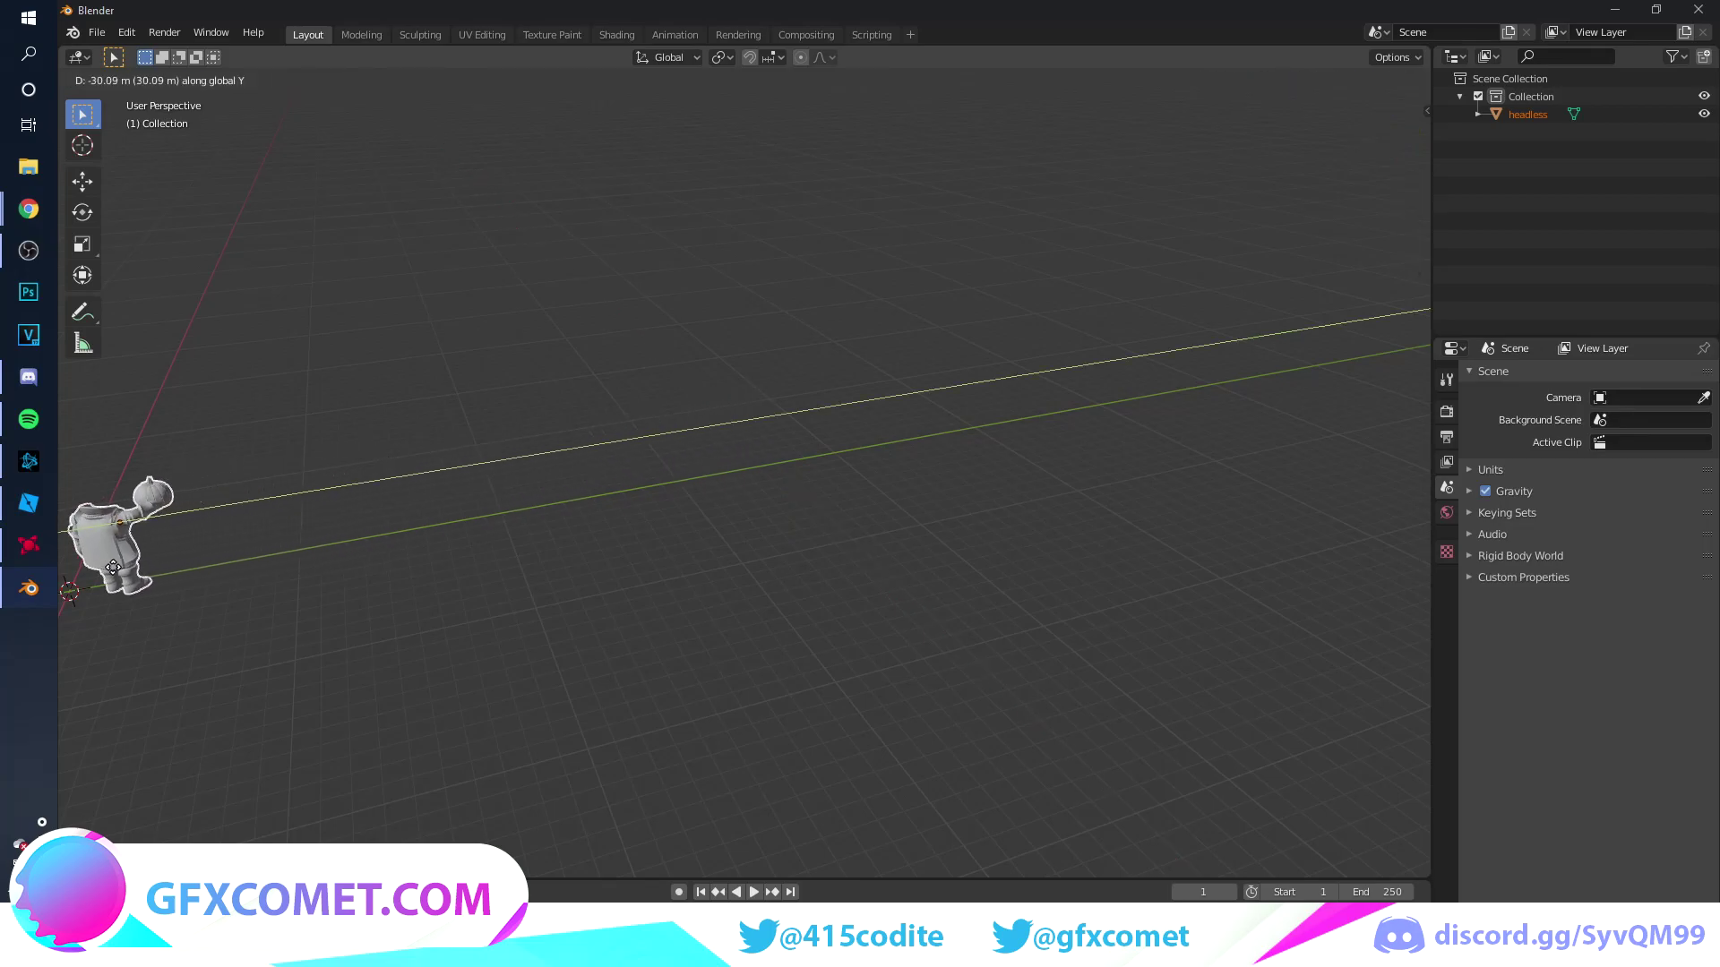
{"action": "left_click", "coordinate": [88, 564]}
{"action": "middle_click_drag", "start_coordinate": [93, 566], "coordinate": [722, 582], "text": "shift"}
{"action": "key", "text": "g"}
{"action": "key", "text": "y"}
{"action": "left_click", "coordinate": [660, 583]}
{"action": "scroll", "coordinate": [627, 631], "scroll_direction": "up", "scroll_amount": 5}
{"action": "middle_click_drag", "start_coordinate": [615, 653], "coordinate": [1023, 640]}
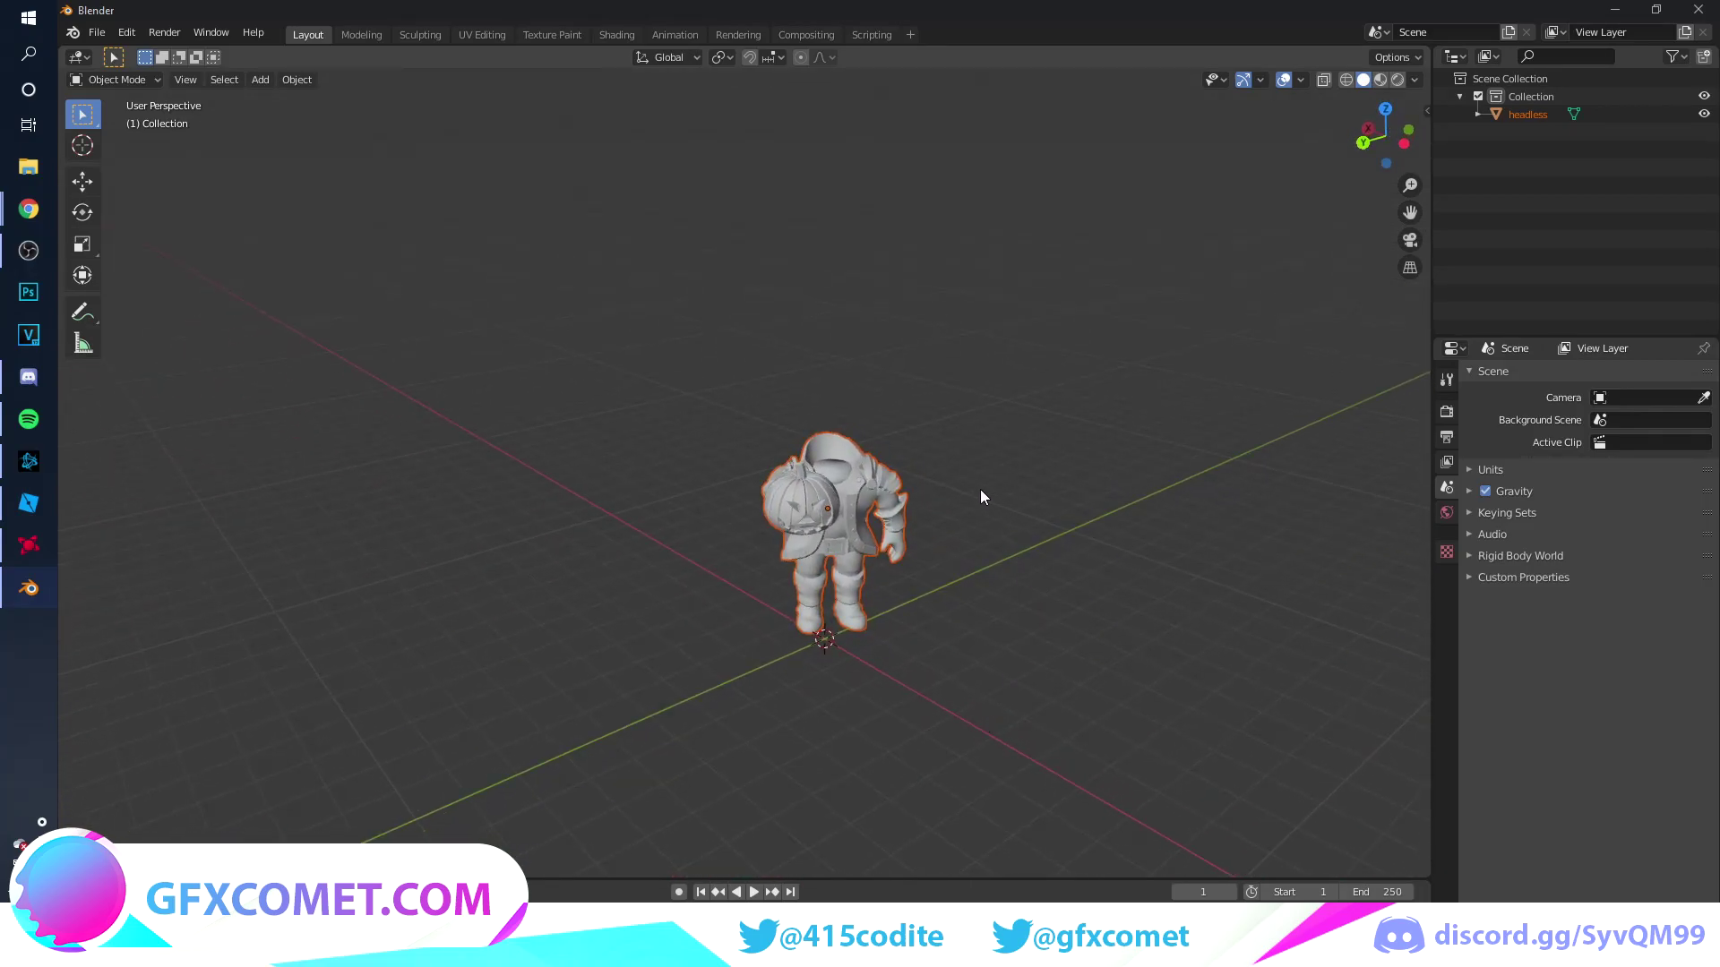
{"action": "middle_click_drag", "start_coordinate": [826, 524], "coordinate": [900, 490]}
{"action": "left_click", "coordinate": [1063, 542]}
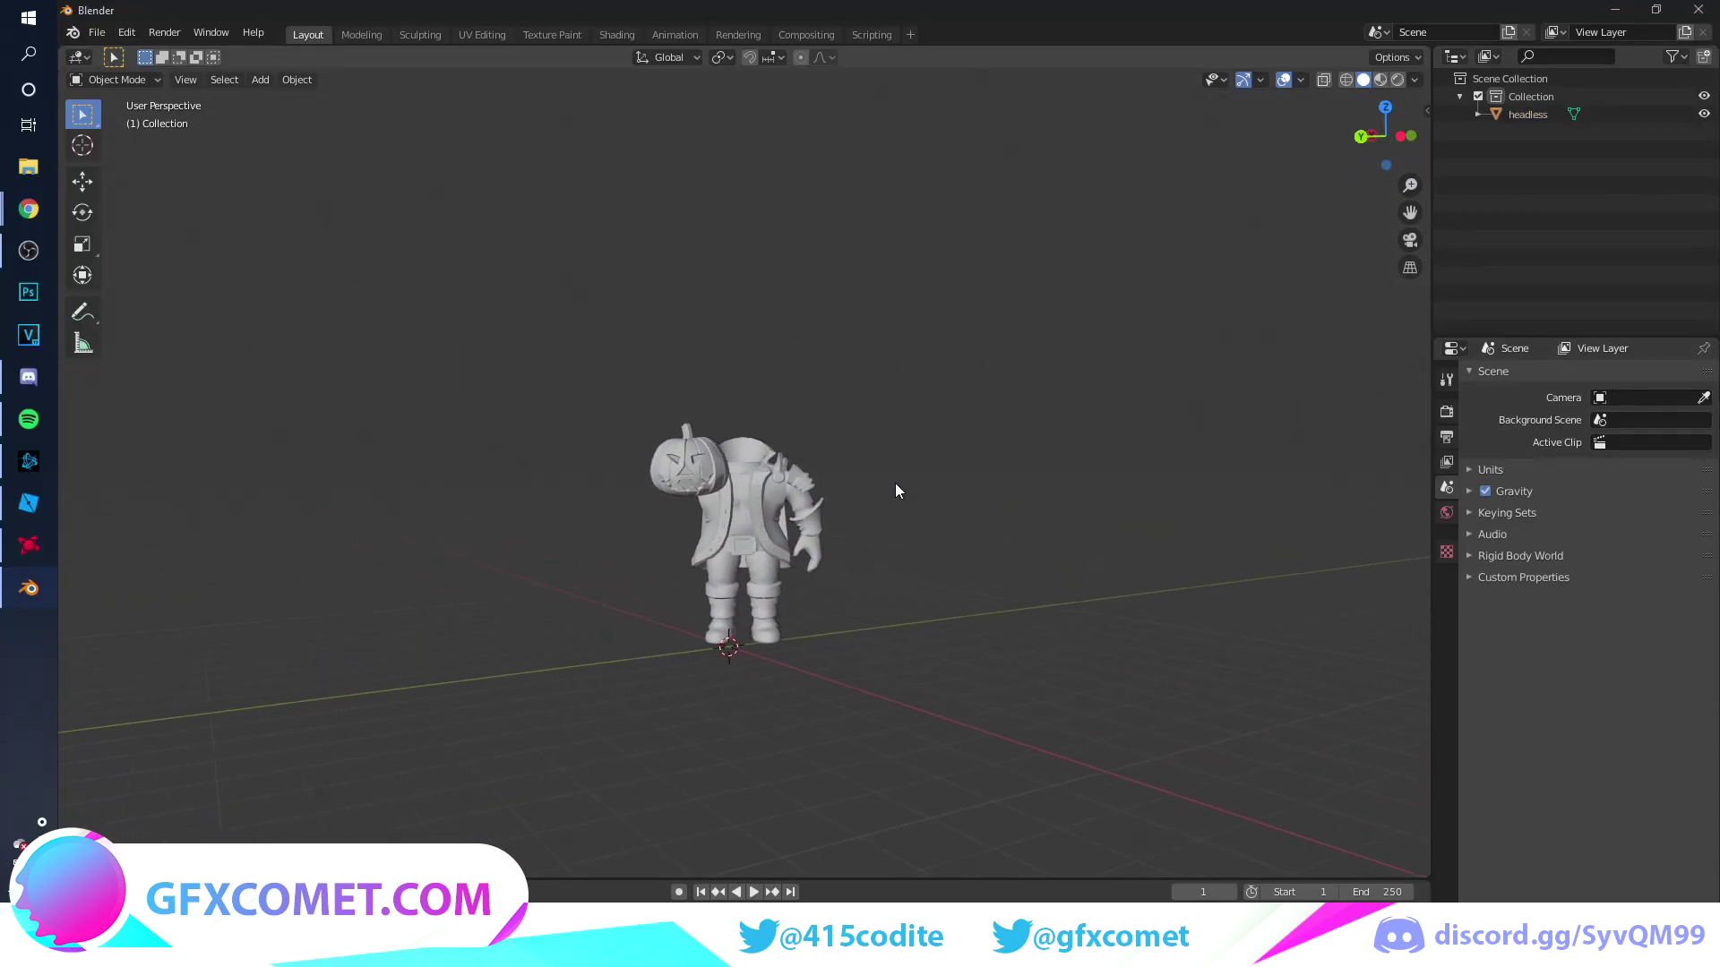
- Show the horseman's textures up close with Material Preview viewport shading
{"action": "scroll", "coordinate": [757, 593], "scroll_direction": "up", "scroll_amount": 3}
{"action": "middle_click_drag", "start_coordinate": [804, 568], "coordinate": [854, 575]}
{"action": "scroll", "coordinate": [725, 593], "scroll_direction": "down", "scroll_amount": 4}
{"action": "scroll", "coordinate": [719, 593], "scroll_direction": "up", "scroll_amount": 5}
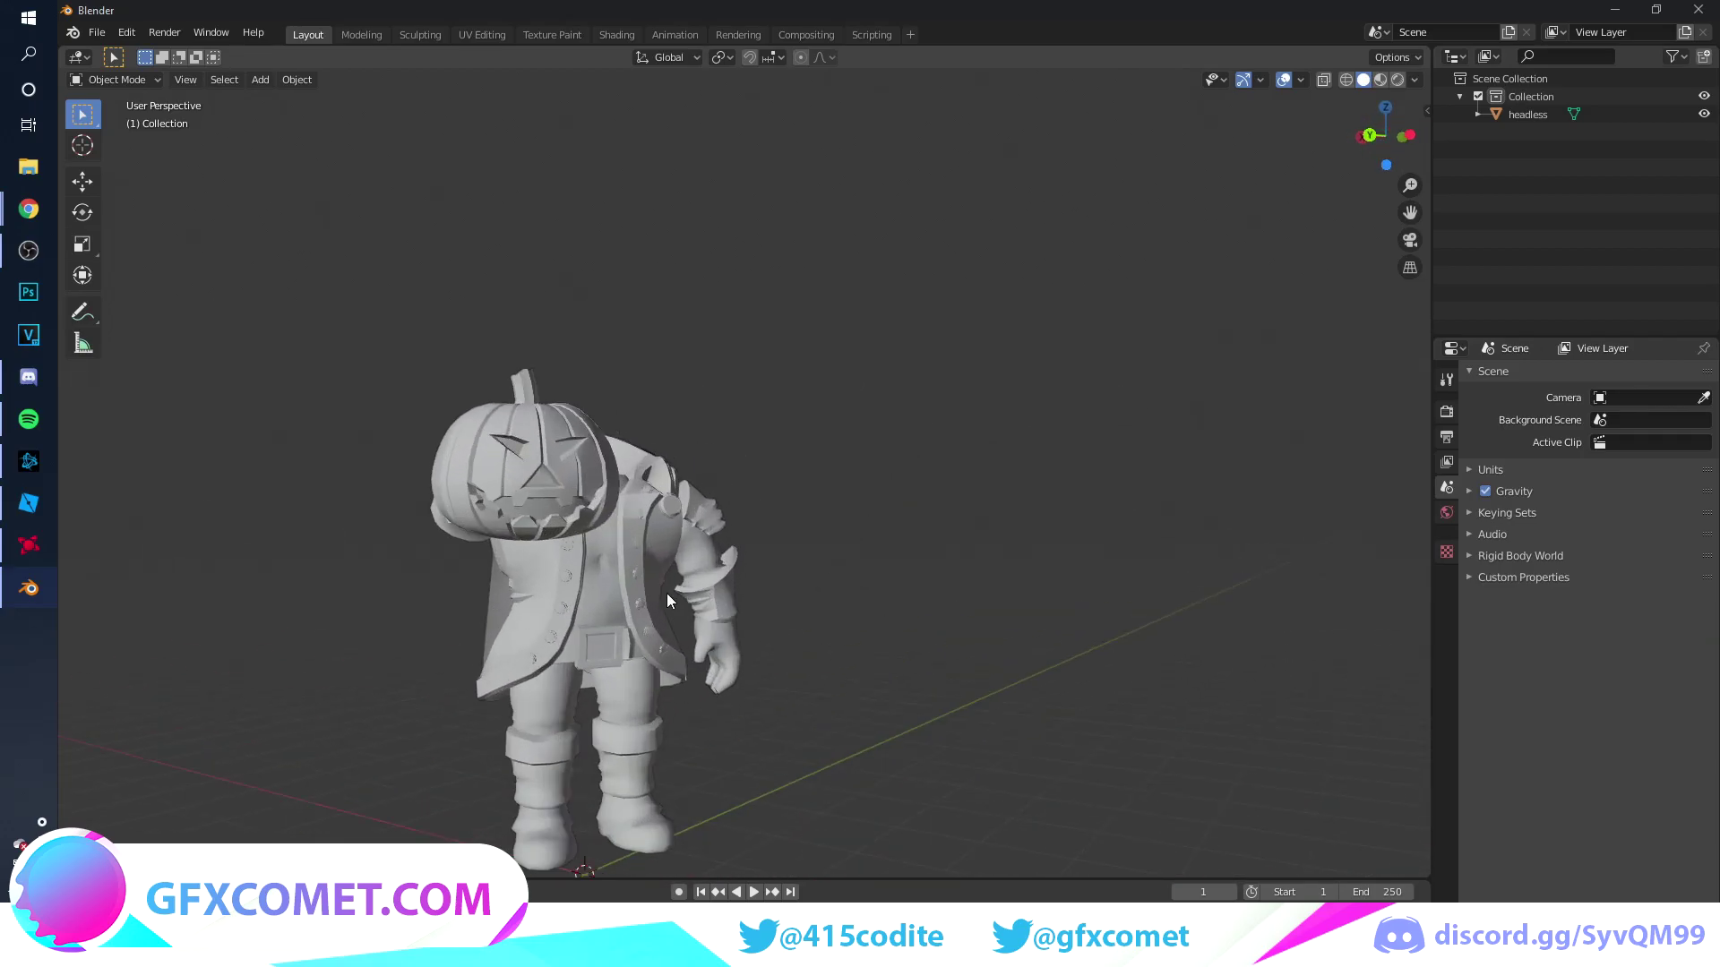
{"action": "middle_click_drag", "start_coordinate": [666, 593], "coordinate": [572, 602]}
{"action": "middle_click_drag", "start_coordinate": [820, 560], "coordinate": [802, 481], "text": "shift"}
{"action": "scroll", "coordinate": [874, 483], "scroll_direction": "up", "scroll_amount": 2}
{"action": "scroll", "coordinate": [739, 493], "scroll_direction": "up", "scroll_amount": 1}
{"action": "middle_click_drag", "start_coordinate": [605, 545], "coordinate": [729, 491], "text": "shift"}
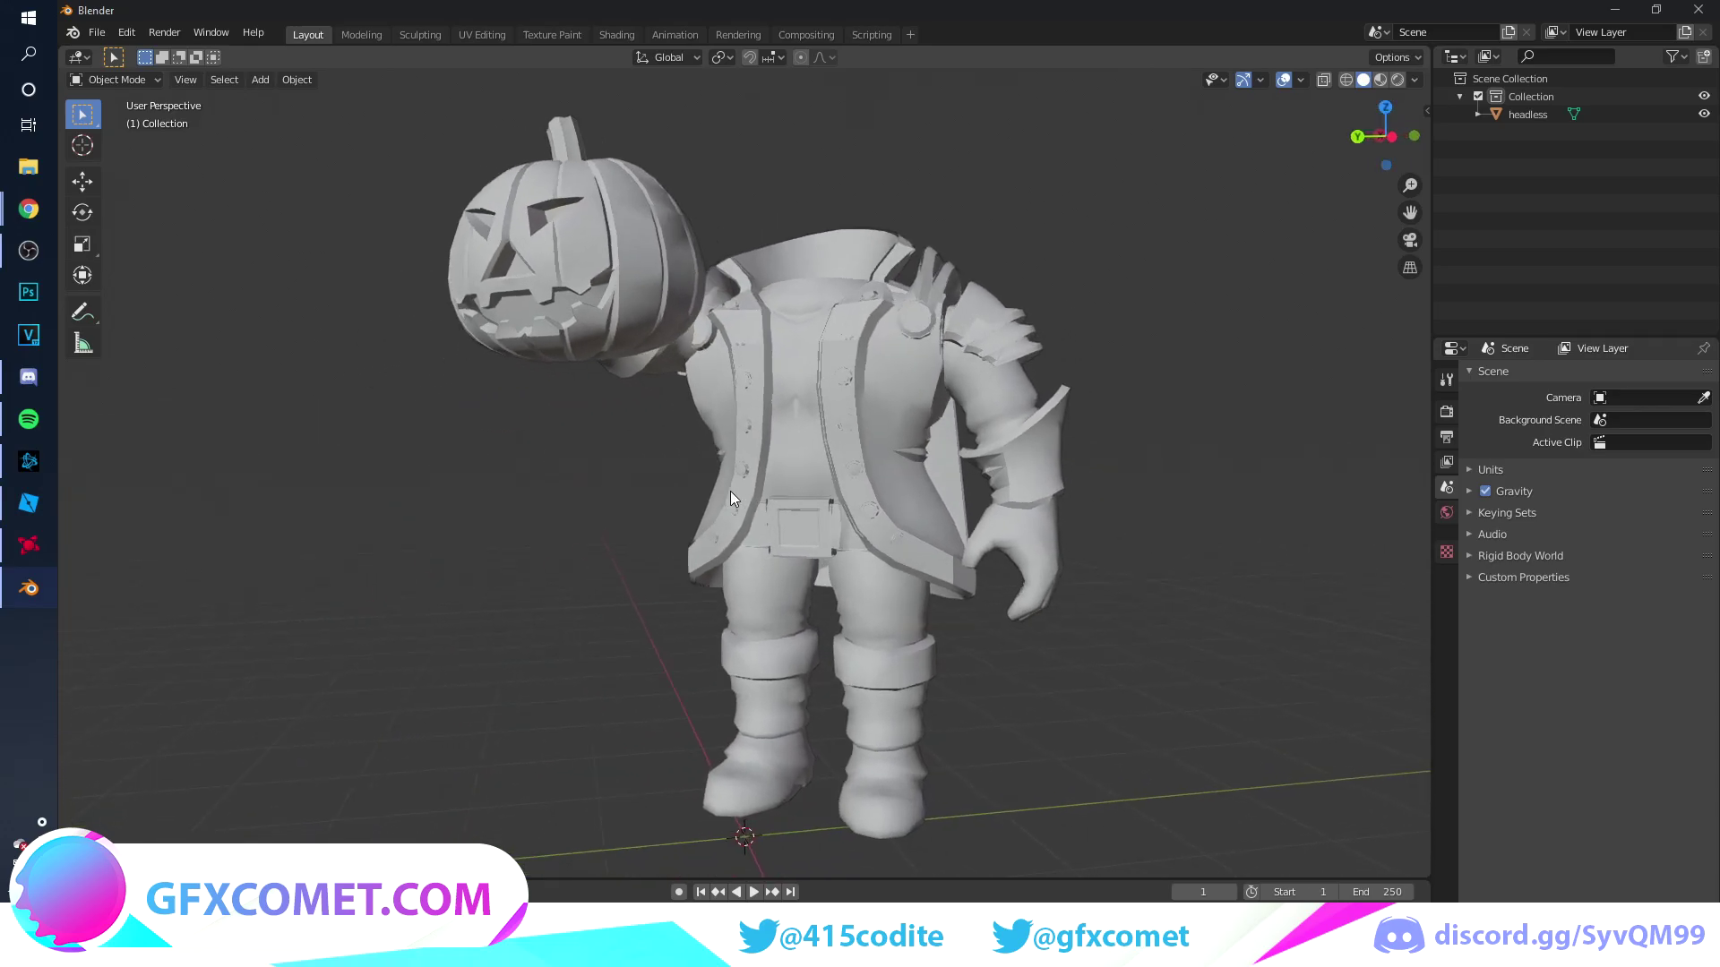
{"action": "left_click", "coordinate": [1381, 79]}
{"action": "mouse_move", "coordinate": [905, 405]}
{"action": "middle_mouse_down"}
{"action": "mouse_move", "coordinate": [919, 413]}
{"action": "mouse_move", "coordinate": [850, 417]}
{"action": "middle_mouse_up"}
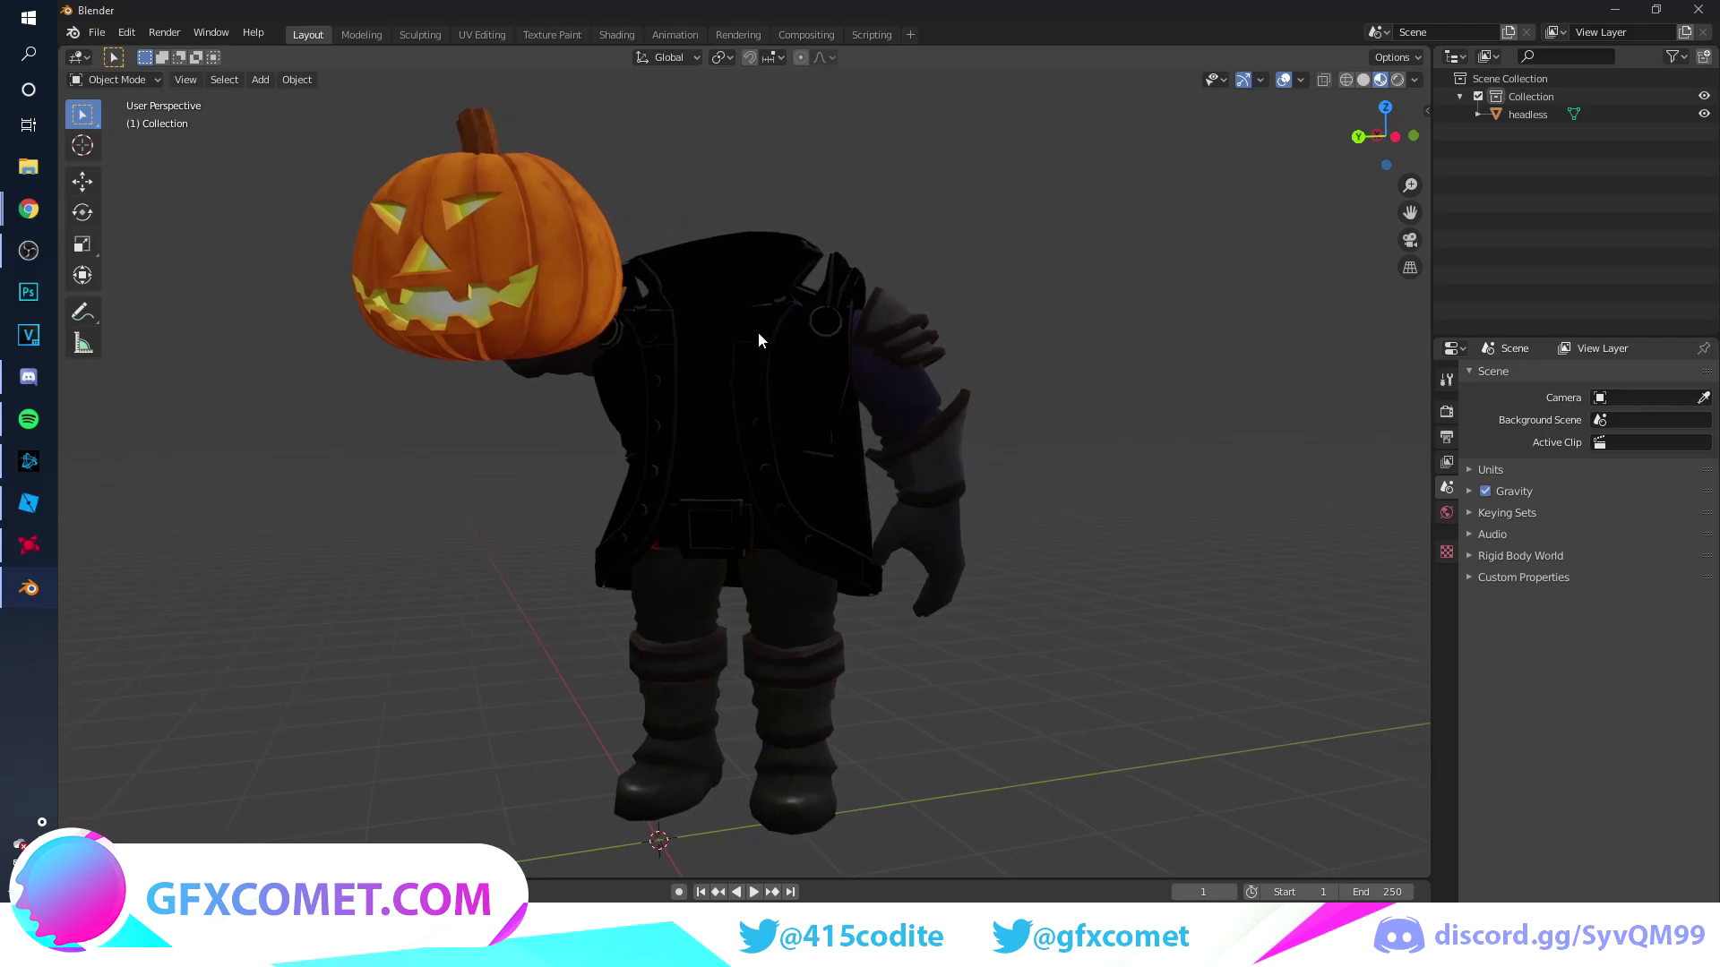
- Enable Ambient Occlusion, Bloom and Screen Space Reflections for the Eevee engine and switch the viewport to Rendered shading
{"action": "left_click", "coordinate": [1445, 383]}
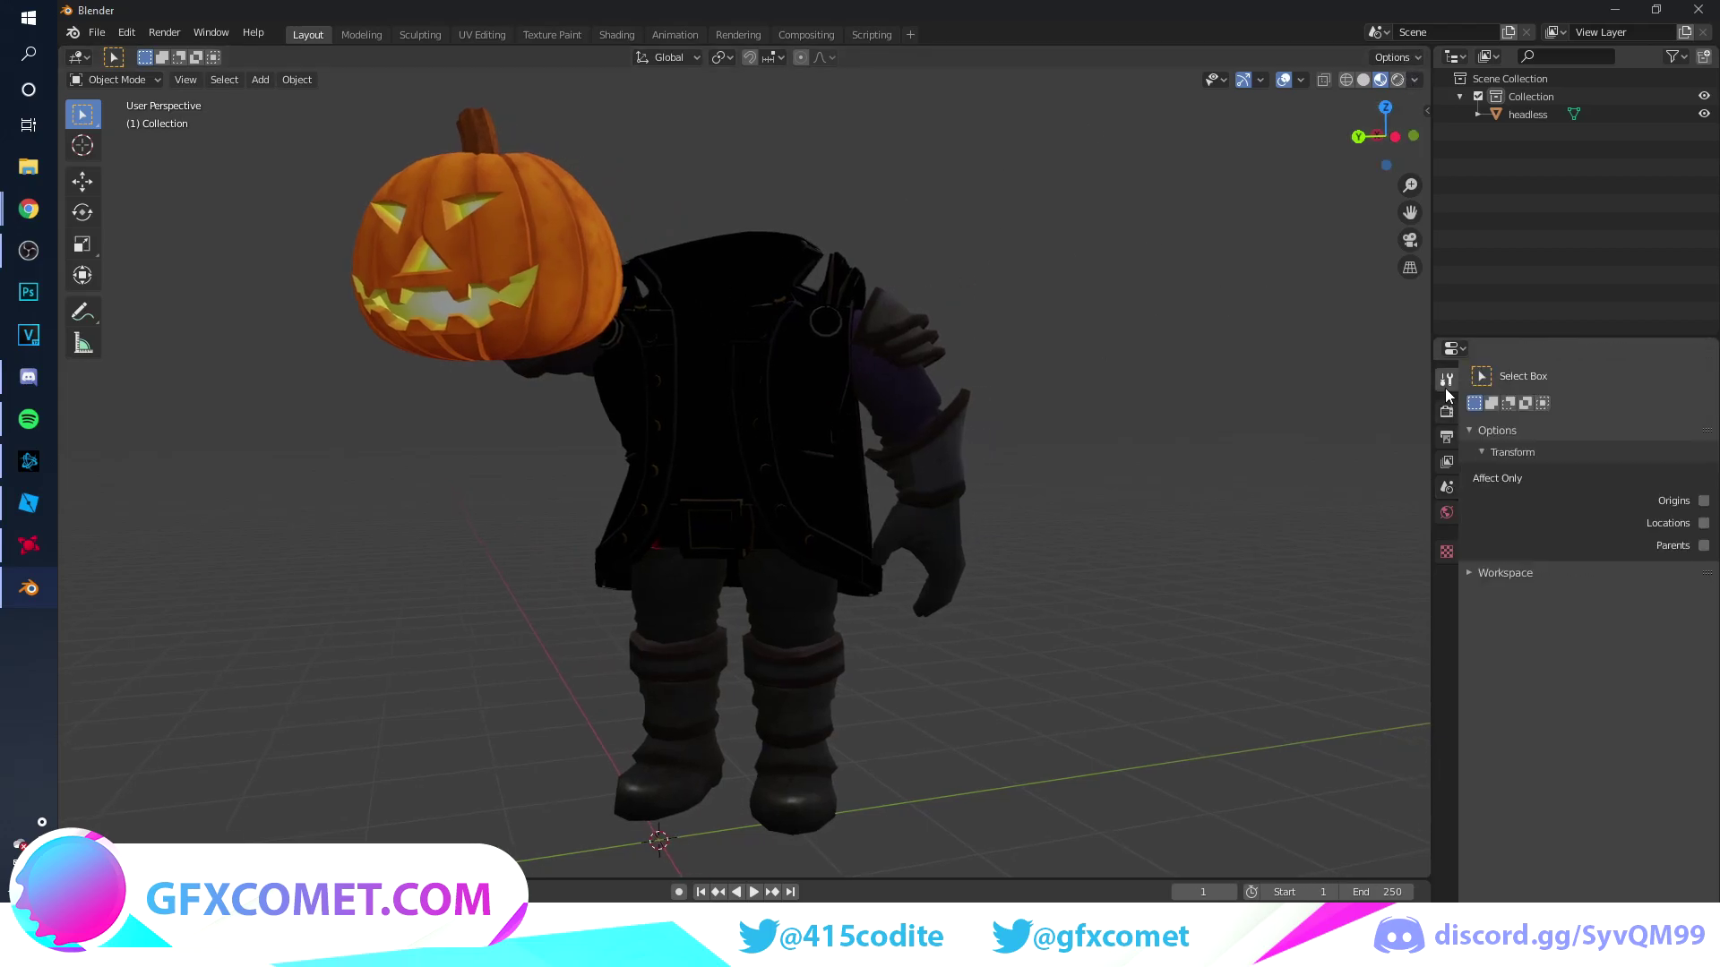
{"action": "left_click", "coordinate": [1447, 411]}
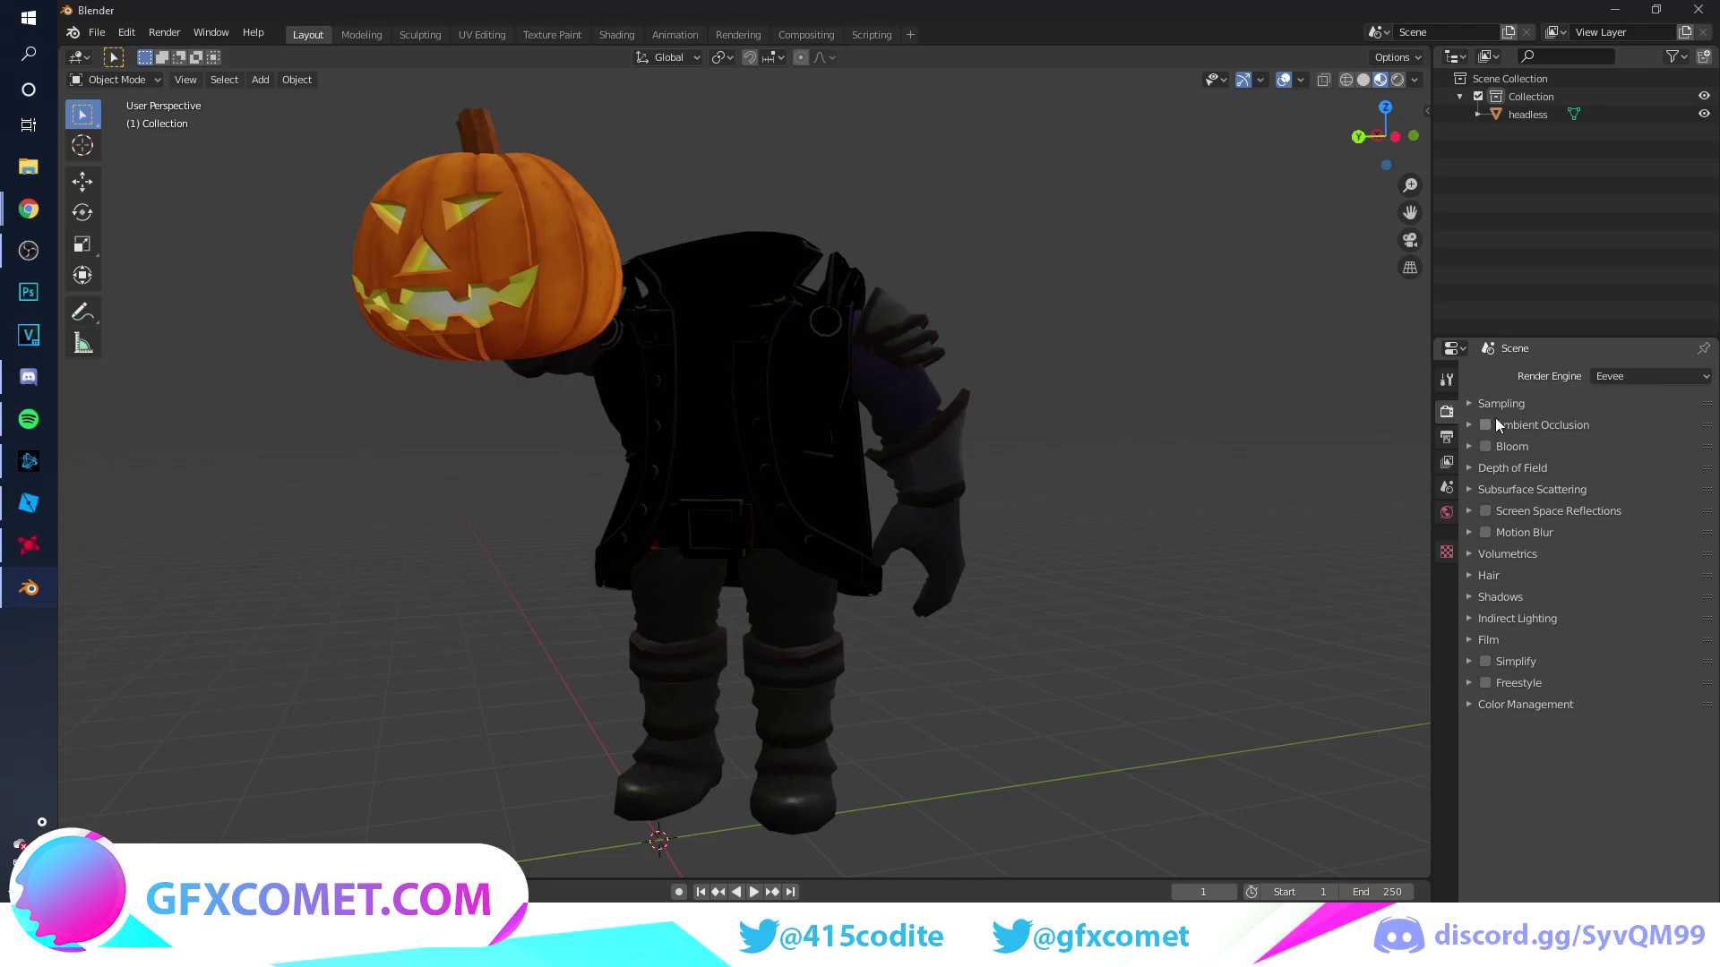
{"action": "left_click", "coordinate": [1606, 375]}
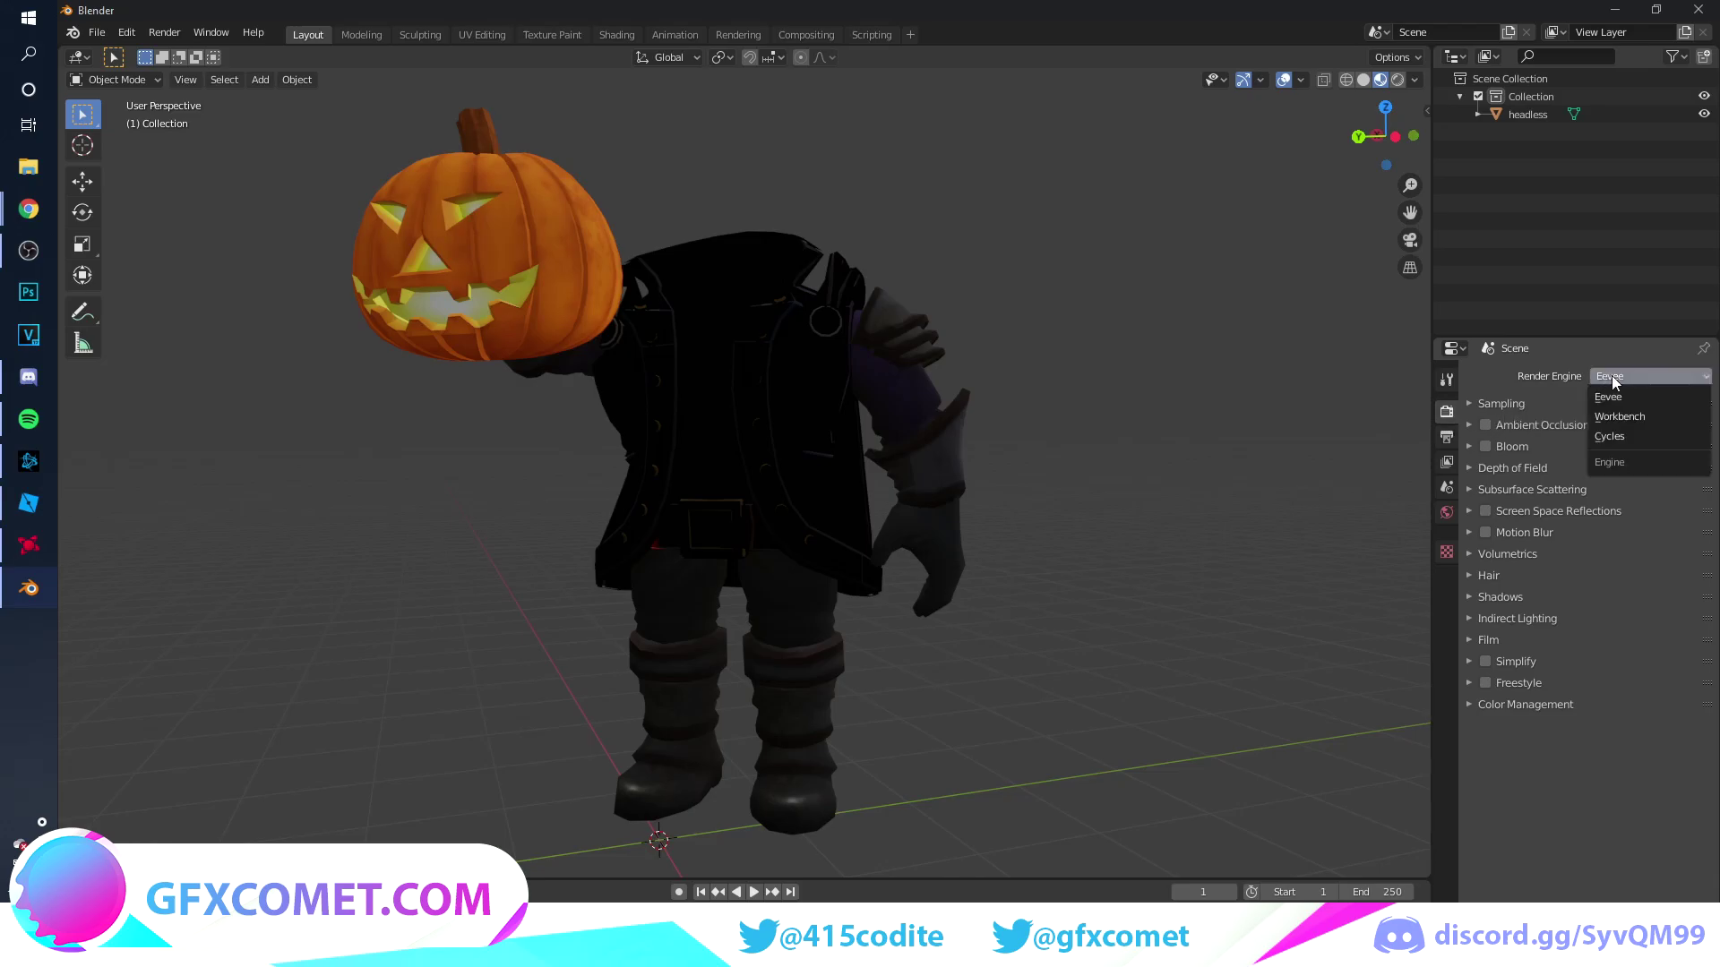
{"action": "left_click", "coordinate": [1486, 424]}
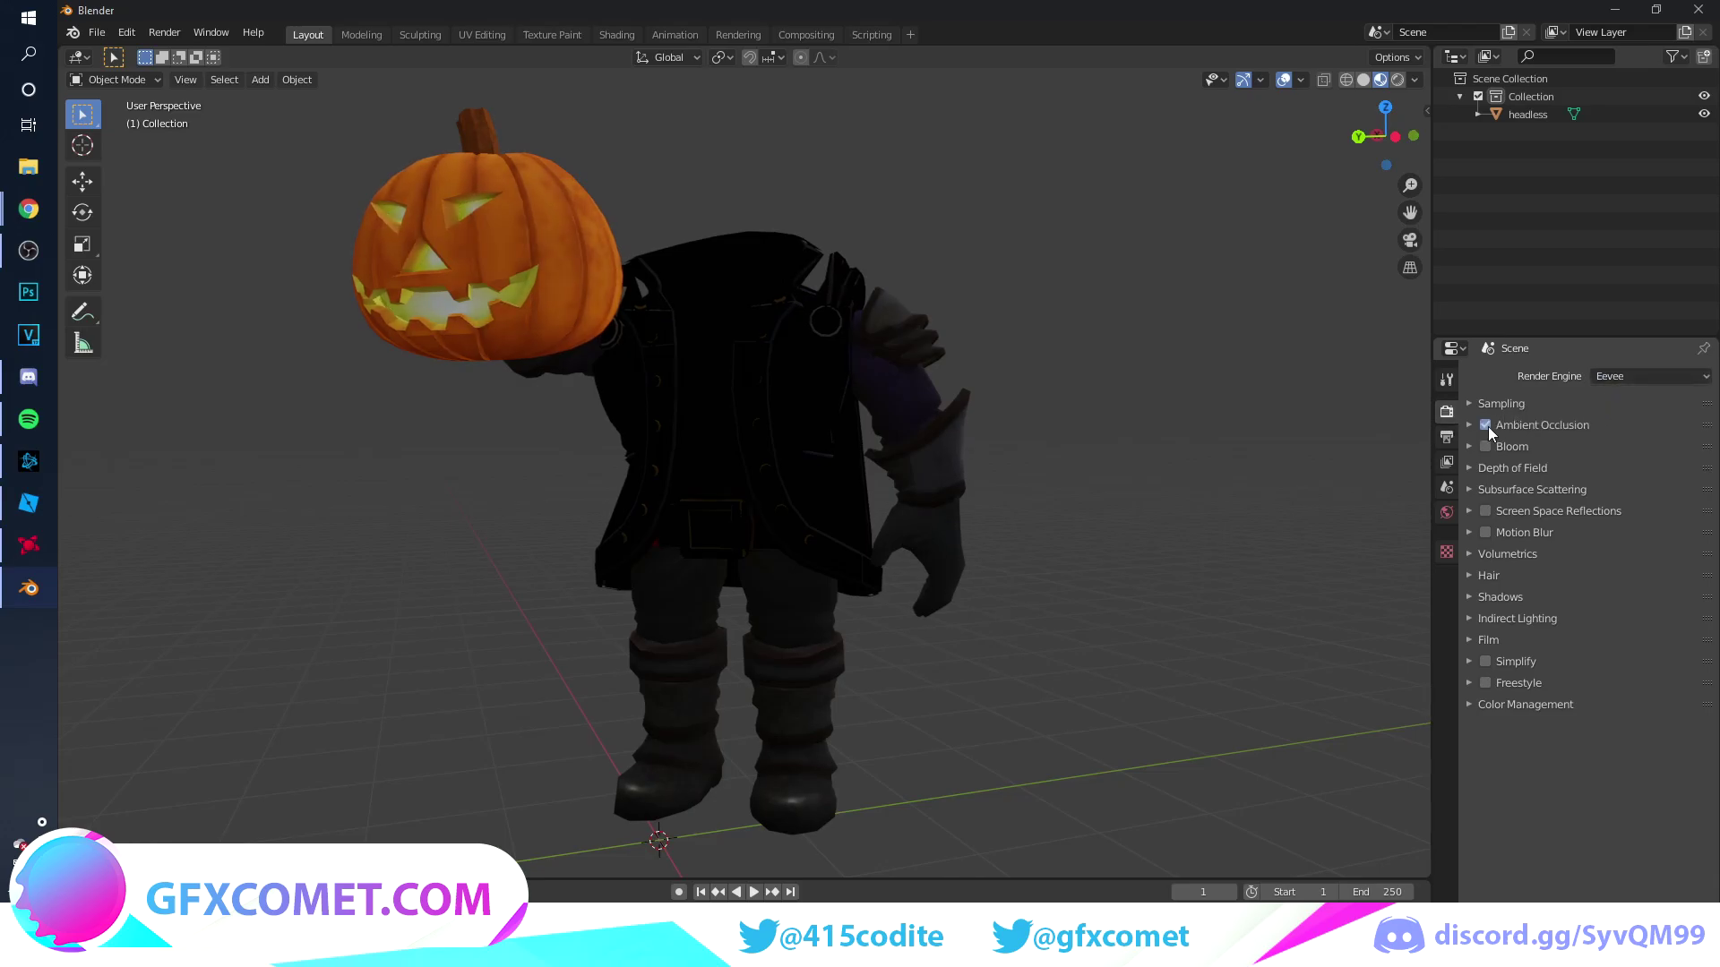
{"action": "left_click", "coordinate": [1485, 512]}
{"action": "left_click", "coordinate": [1398, 80]}
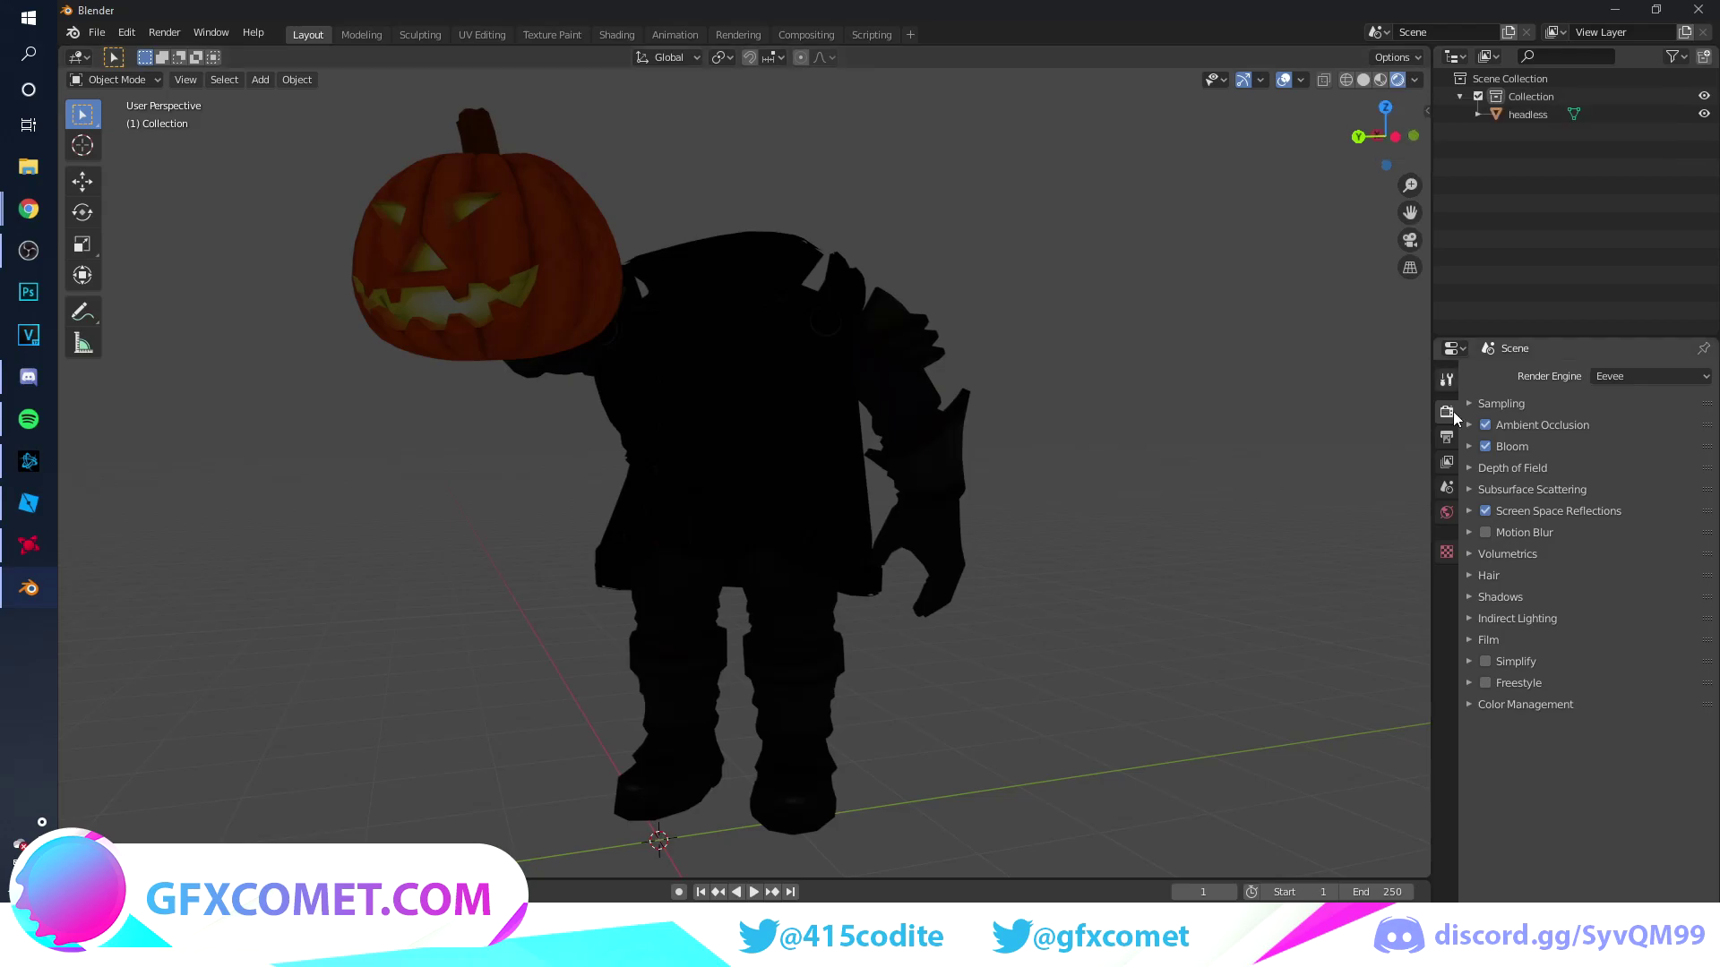
- Use studio.exr as an Environment Texture for the world background colour and set its strength to 9.2
{"action": "left_click", "coordinate": [1446, 515]}
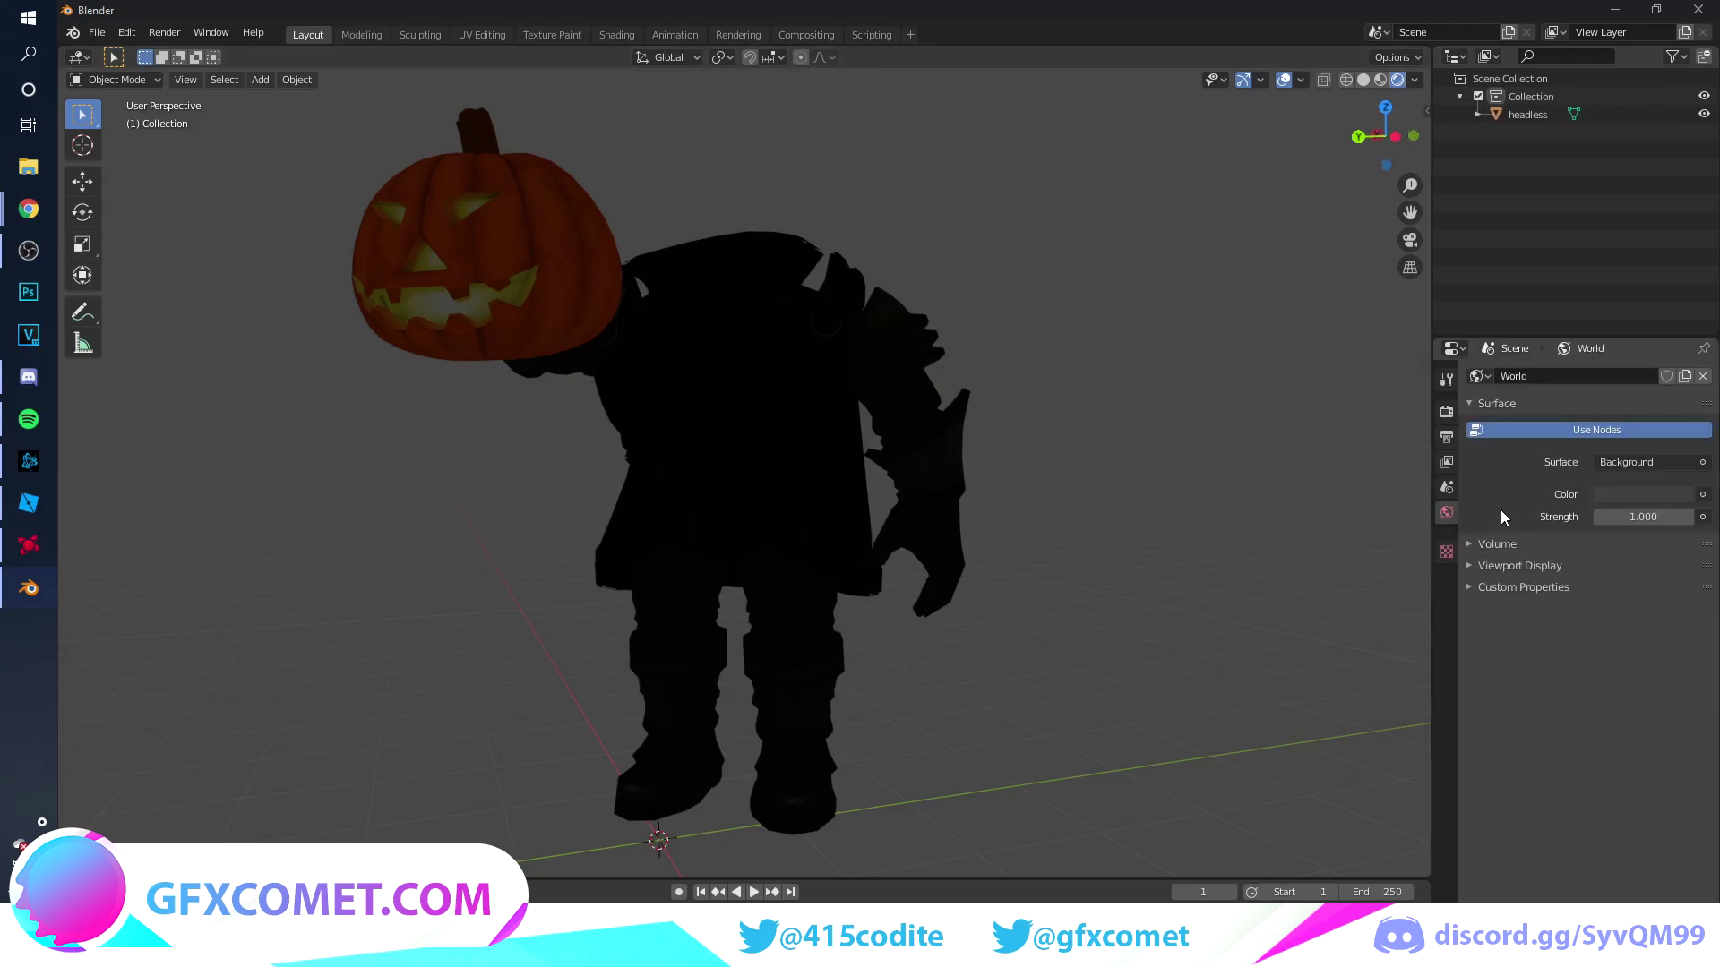
{"action": "left_click", "coordinate": [1702, 494]}
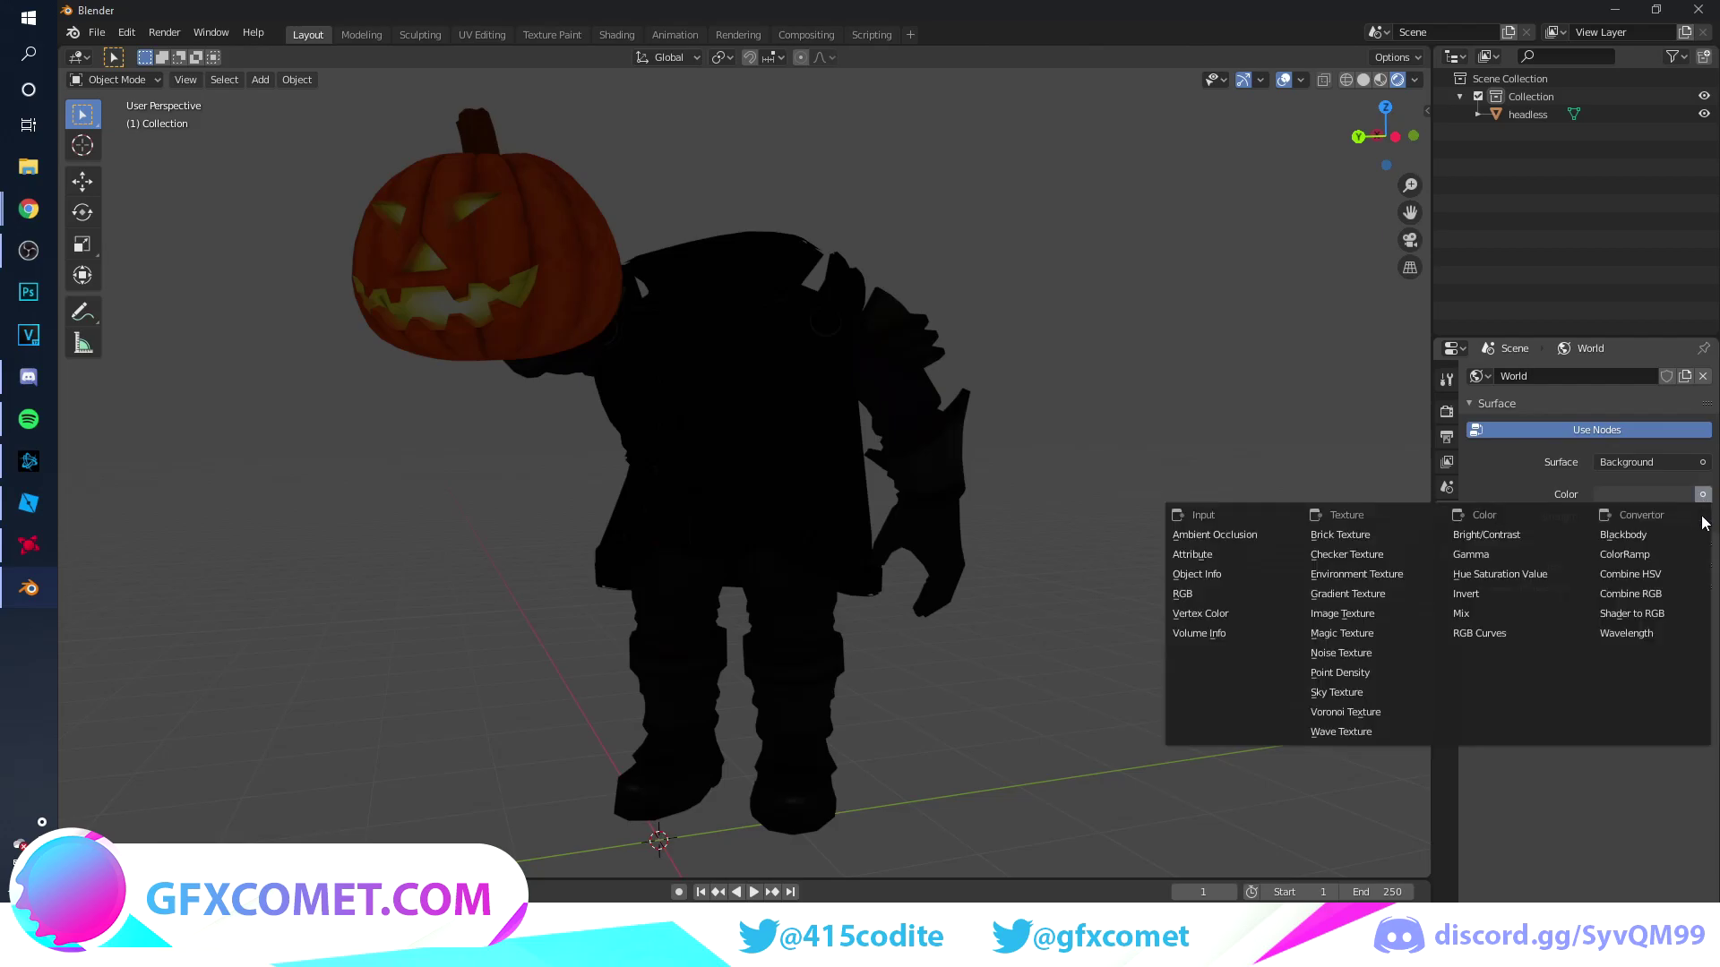
{"action": "left_click", "coordinate": [1356, 574]}
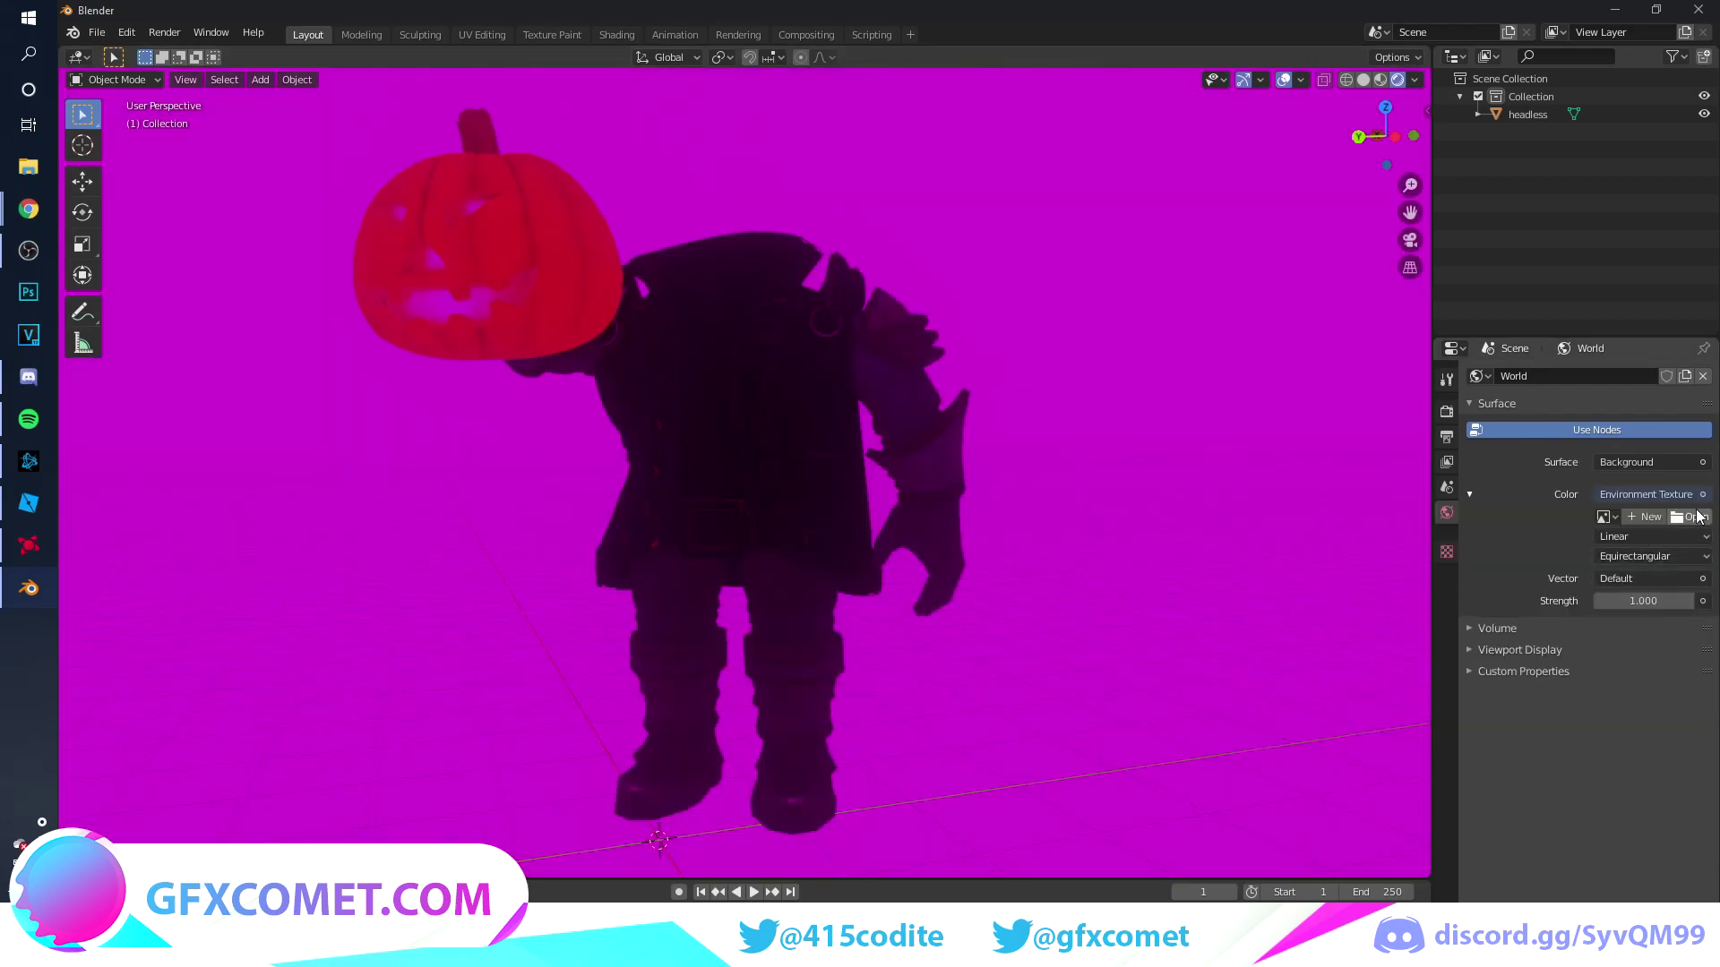
{"action": "left_click", "coordinate": [1690, 517]}
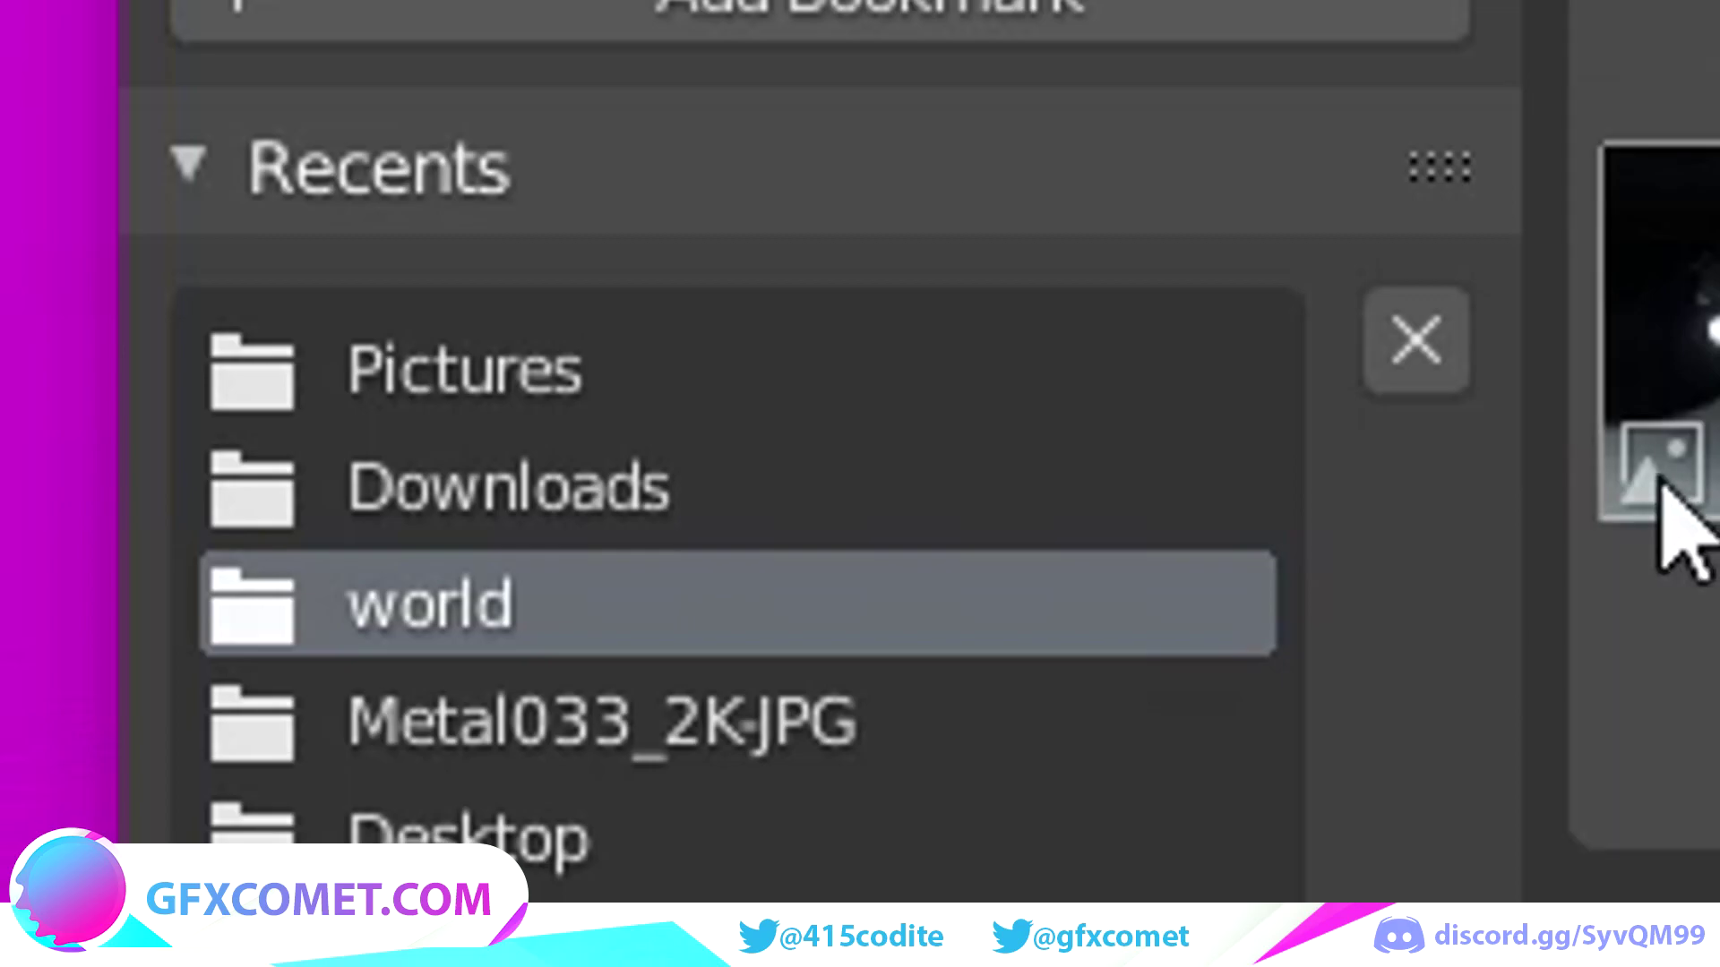
{"action": "double_click", "coordinate": [1663, 477]}
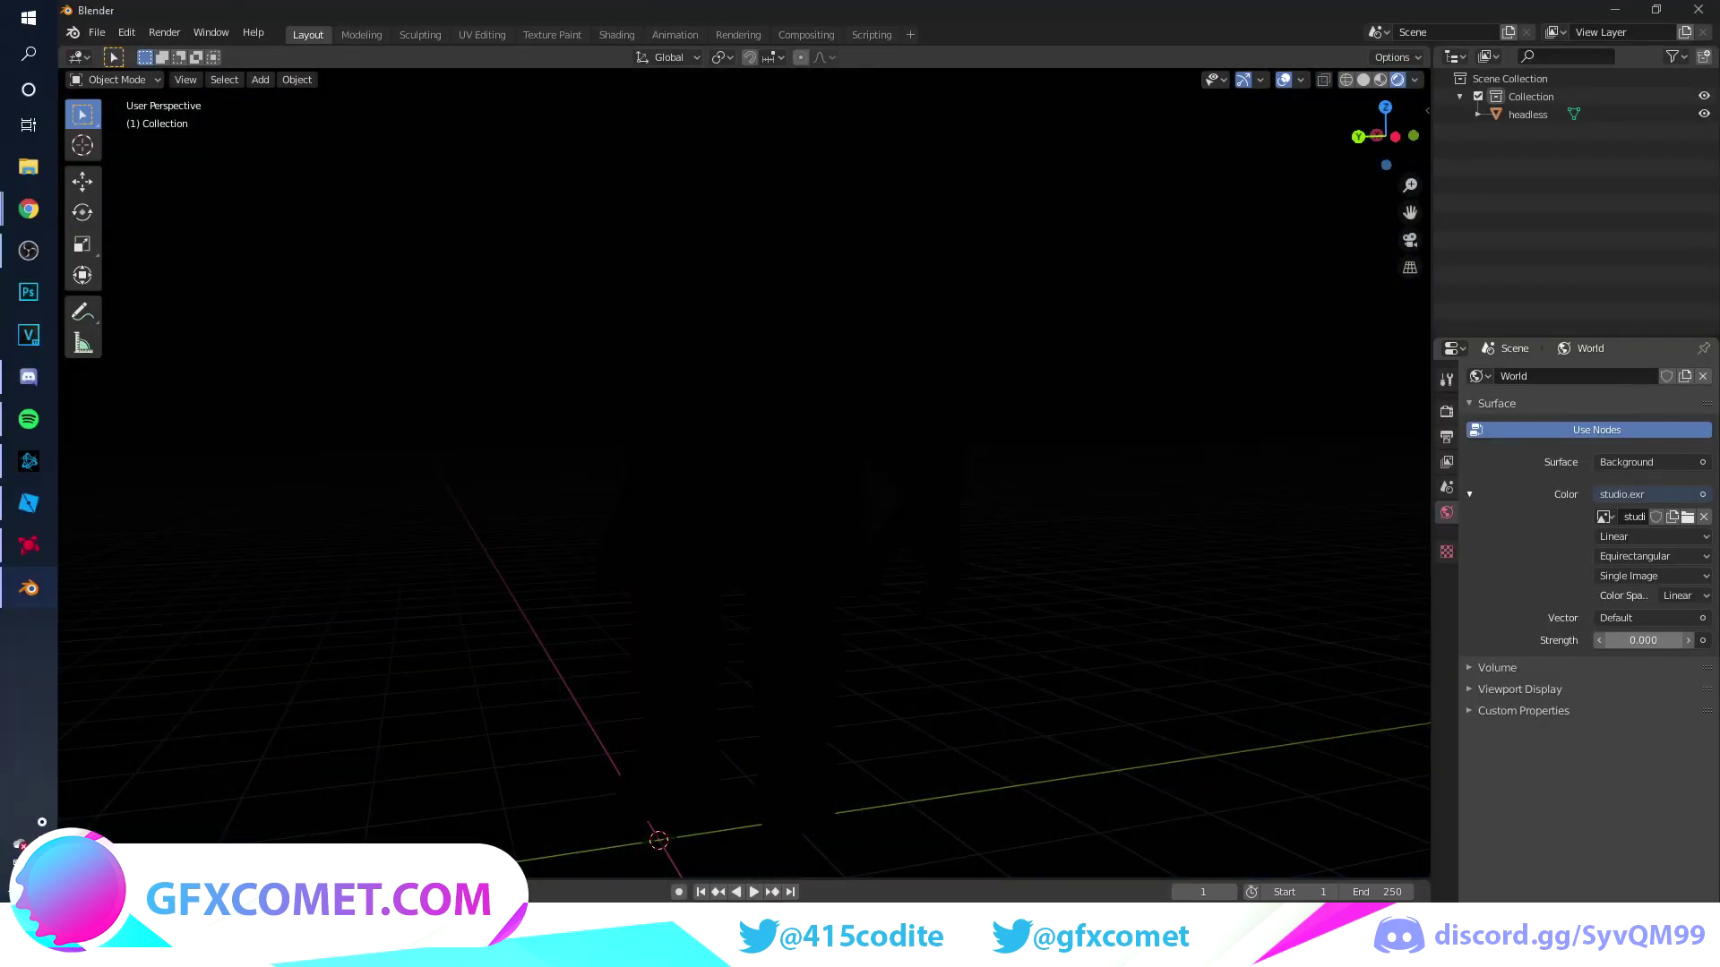
{"action": "mouse_move", "coordinate": [1641, 640]}
{"action": "left_mouse_down"}
{"action": "mouse_move", "coordinate": [1718, 640]}
{"action": "mouse_move", "coordinate": [1649, 640]}
{"action": "left_mouse_up"}
{"action": "middle_click_drag", "start_coordinate": [887, 421], "coordinate": [852, 416]}
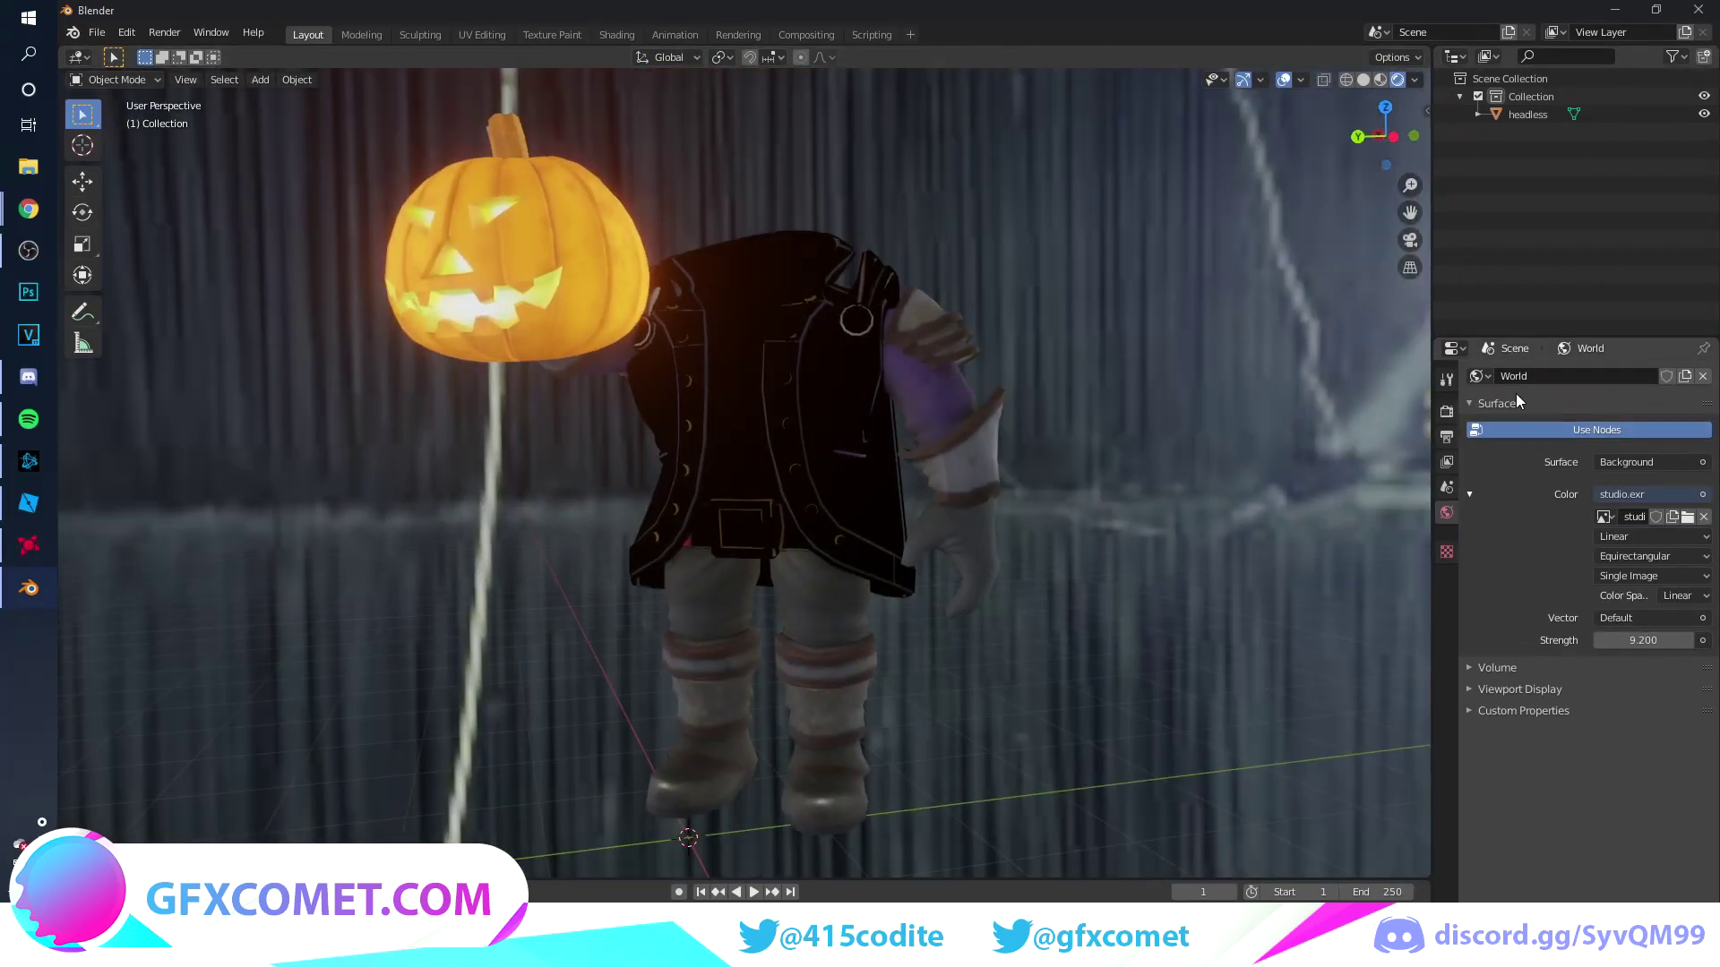
- Make the render background transparent in Eevee's Film settings and leave the horseman deselected
{"action": "left_click", "coordinate": [1446, 411]}
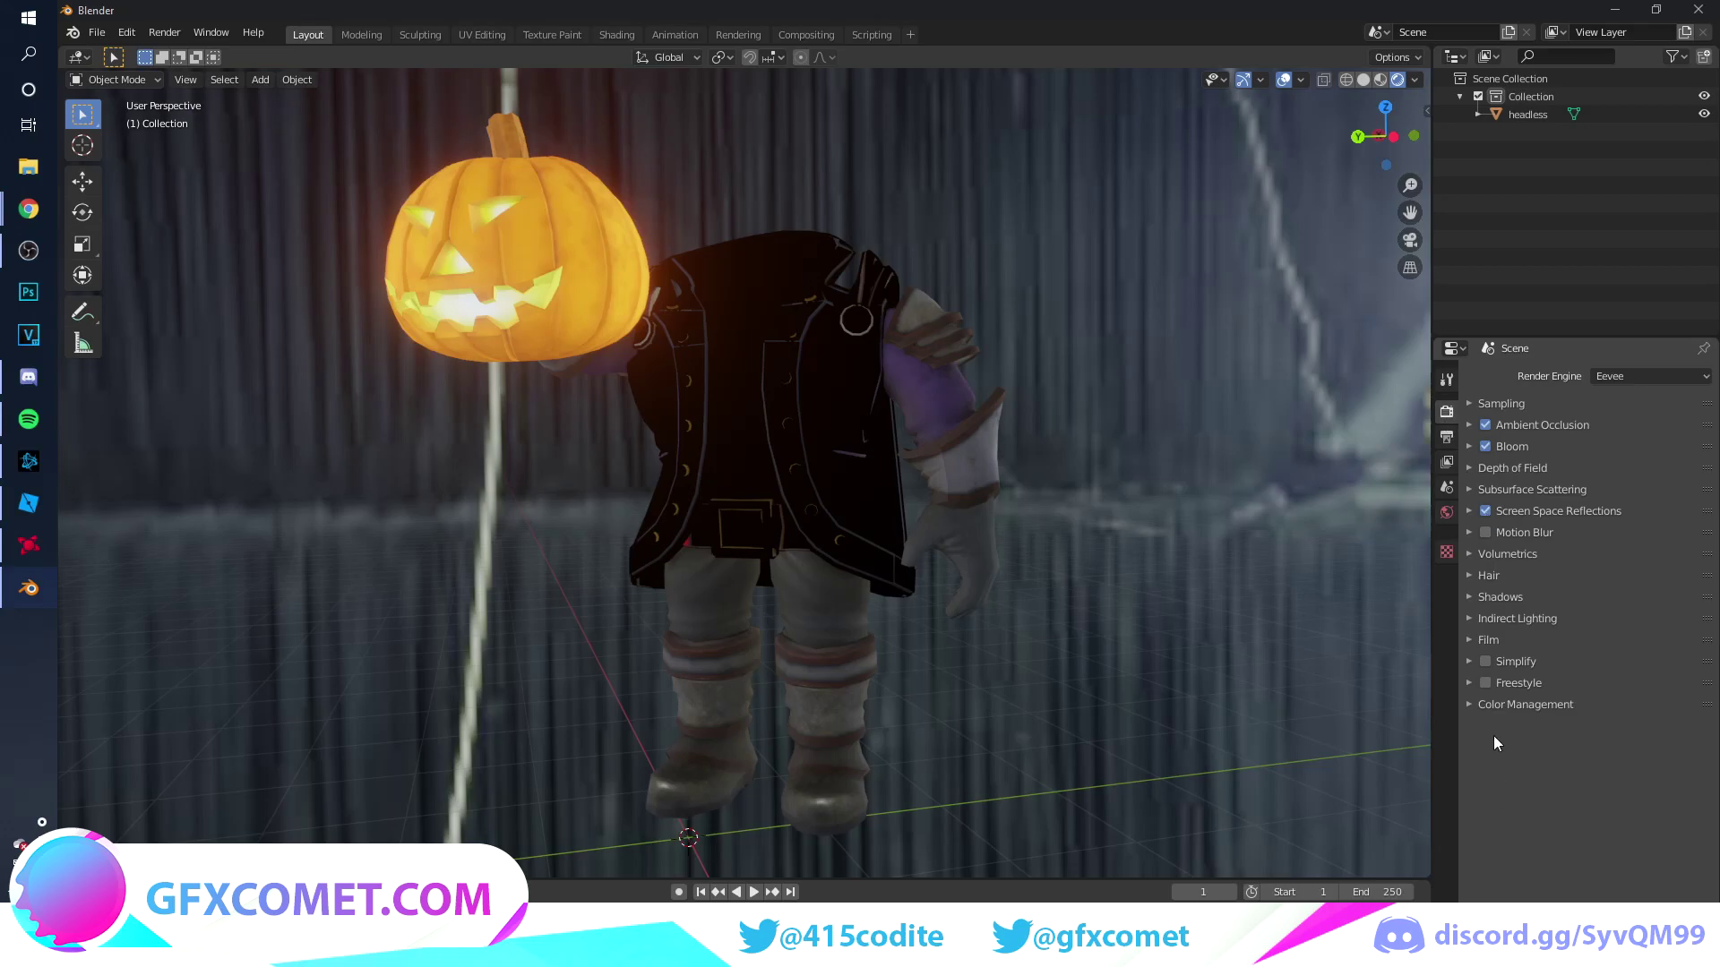
{"action": "left_click", "coordinate": [1470, 641]}
{"action": "middle_click_drag", "start_coordinate": [877, 524], "coordinate": [755, 506]}
{"action": "left_click", "coordinate": [808, 485]}
{"action": "left_click", "coordinate": [1227, 467]}
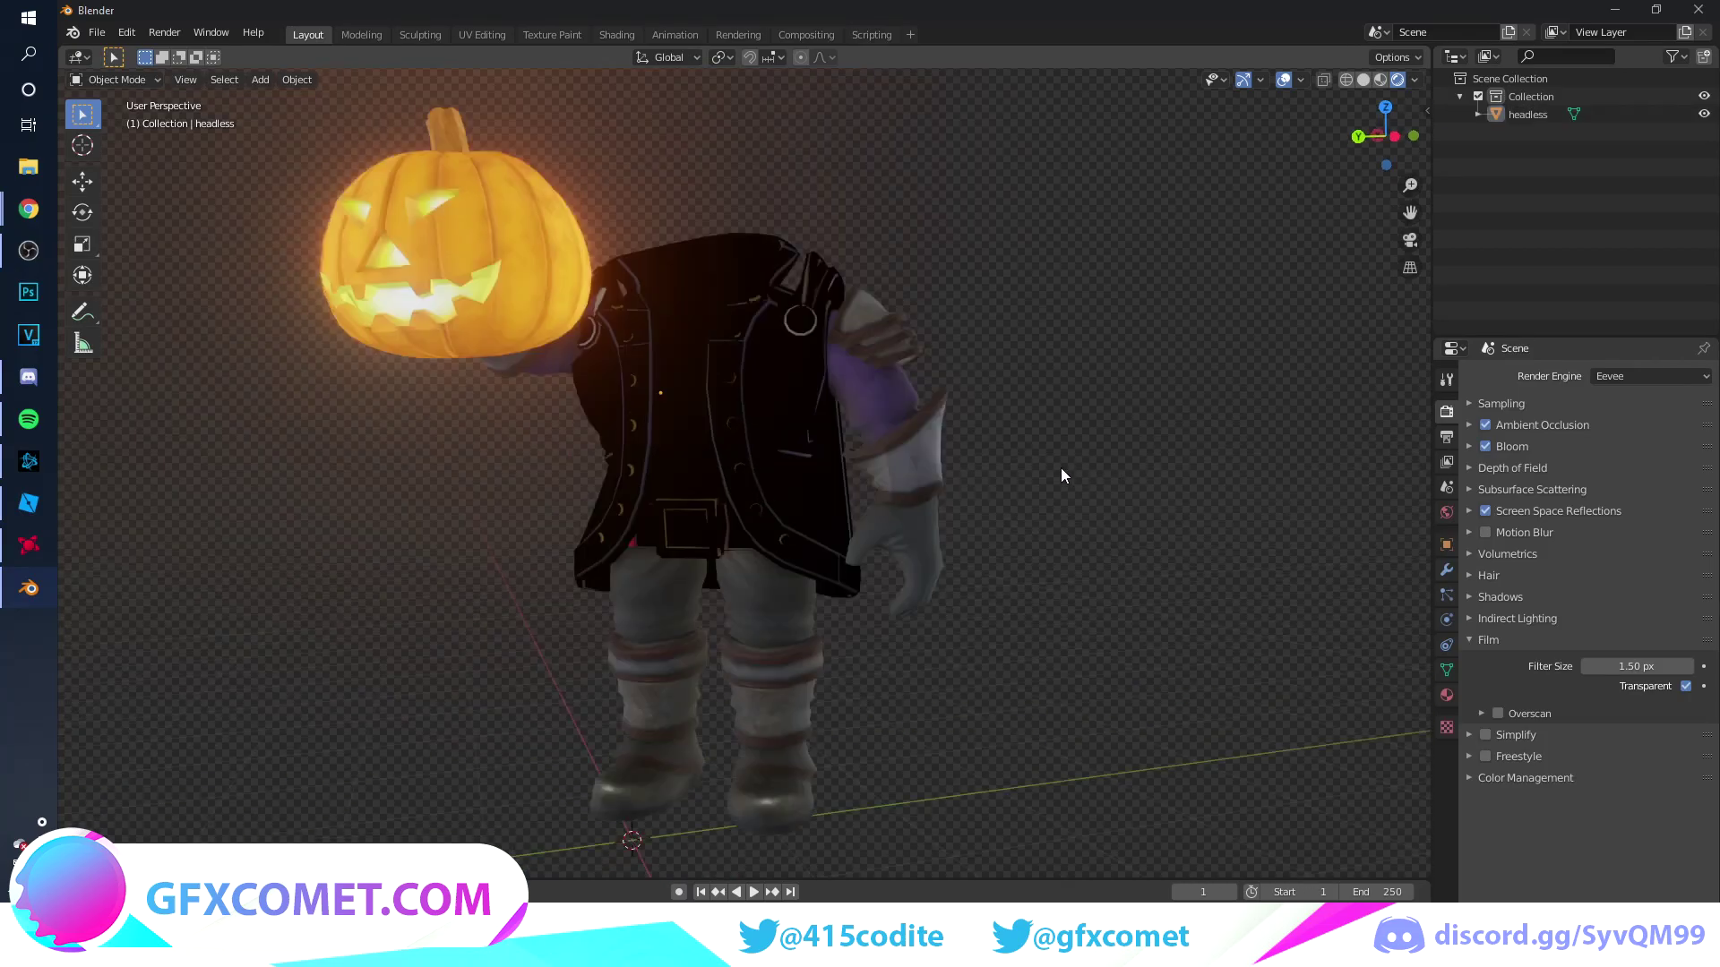
- Add a Sun light to the scene
{"action": "key", "text": "shift+a"}
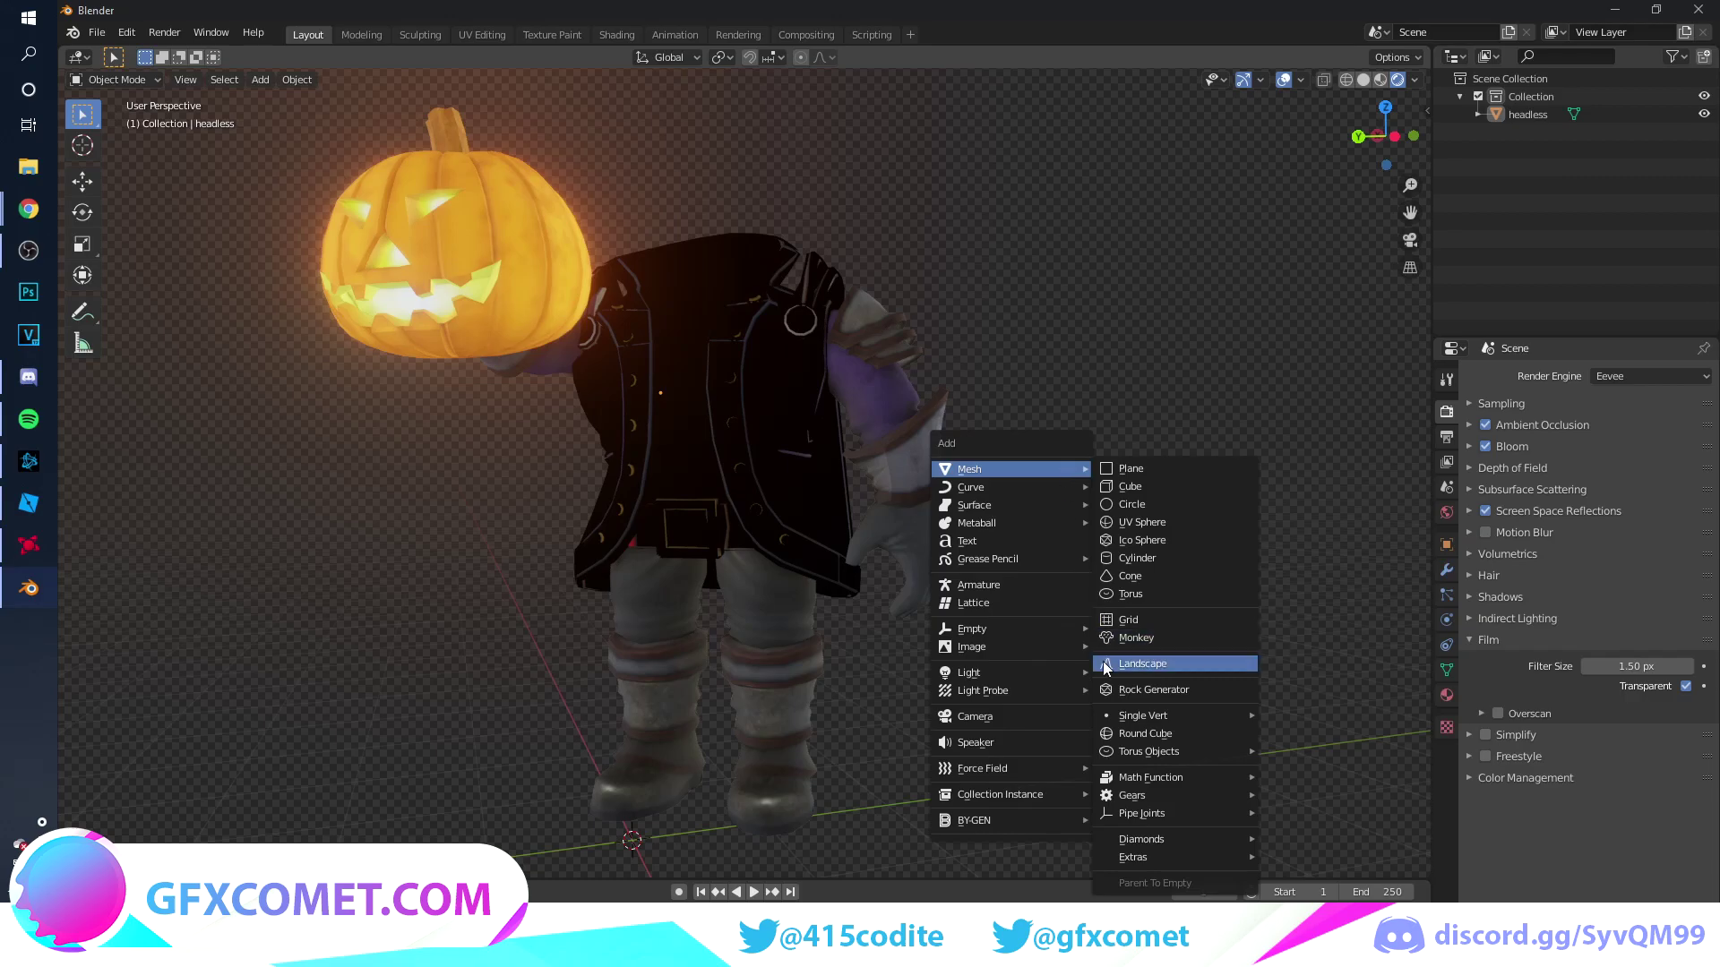
{"action": "mouse_move", "coordinate": [1038, 675]}
{"action": "left_click", "coordinate": [1158, 690]}
- Move the sun light up above the horseman and aim its beam toward the character
{"action": "scroll", "coordinate": [747, 639], "scroll_direction": "down", "scroll_amount": 8}
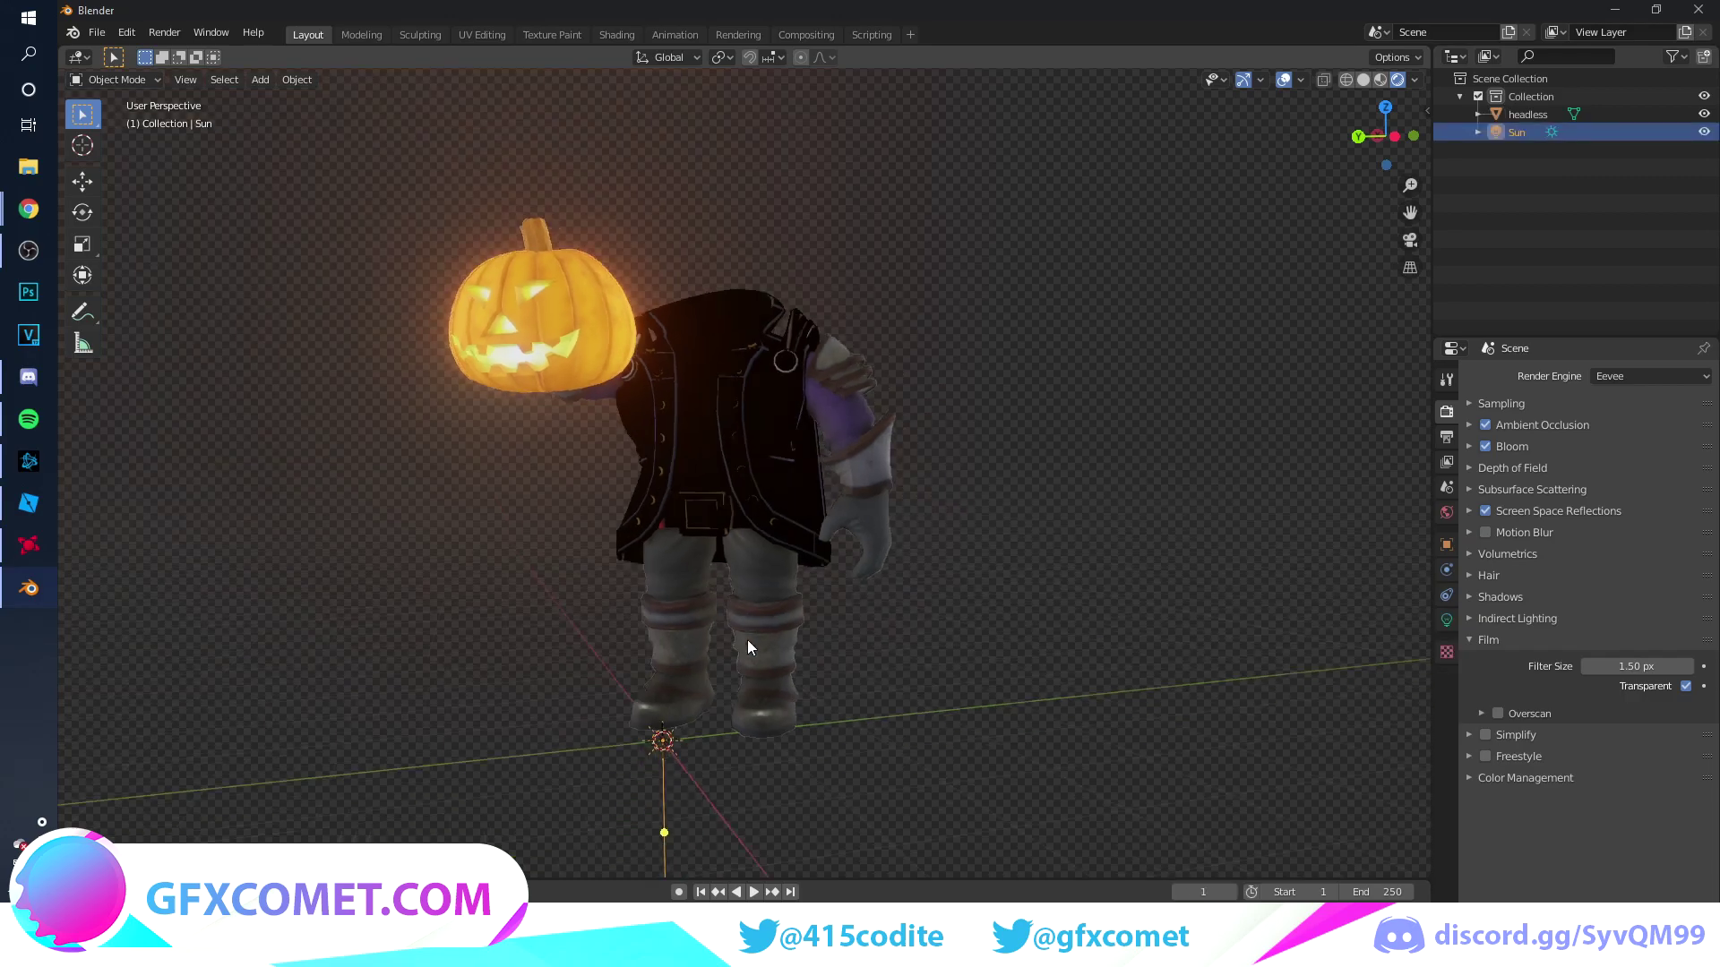
{"action": "middle_click_drag", "start_coordinate": [716, 539], "coordinate": [758, 550]}
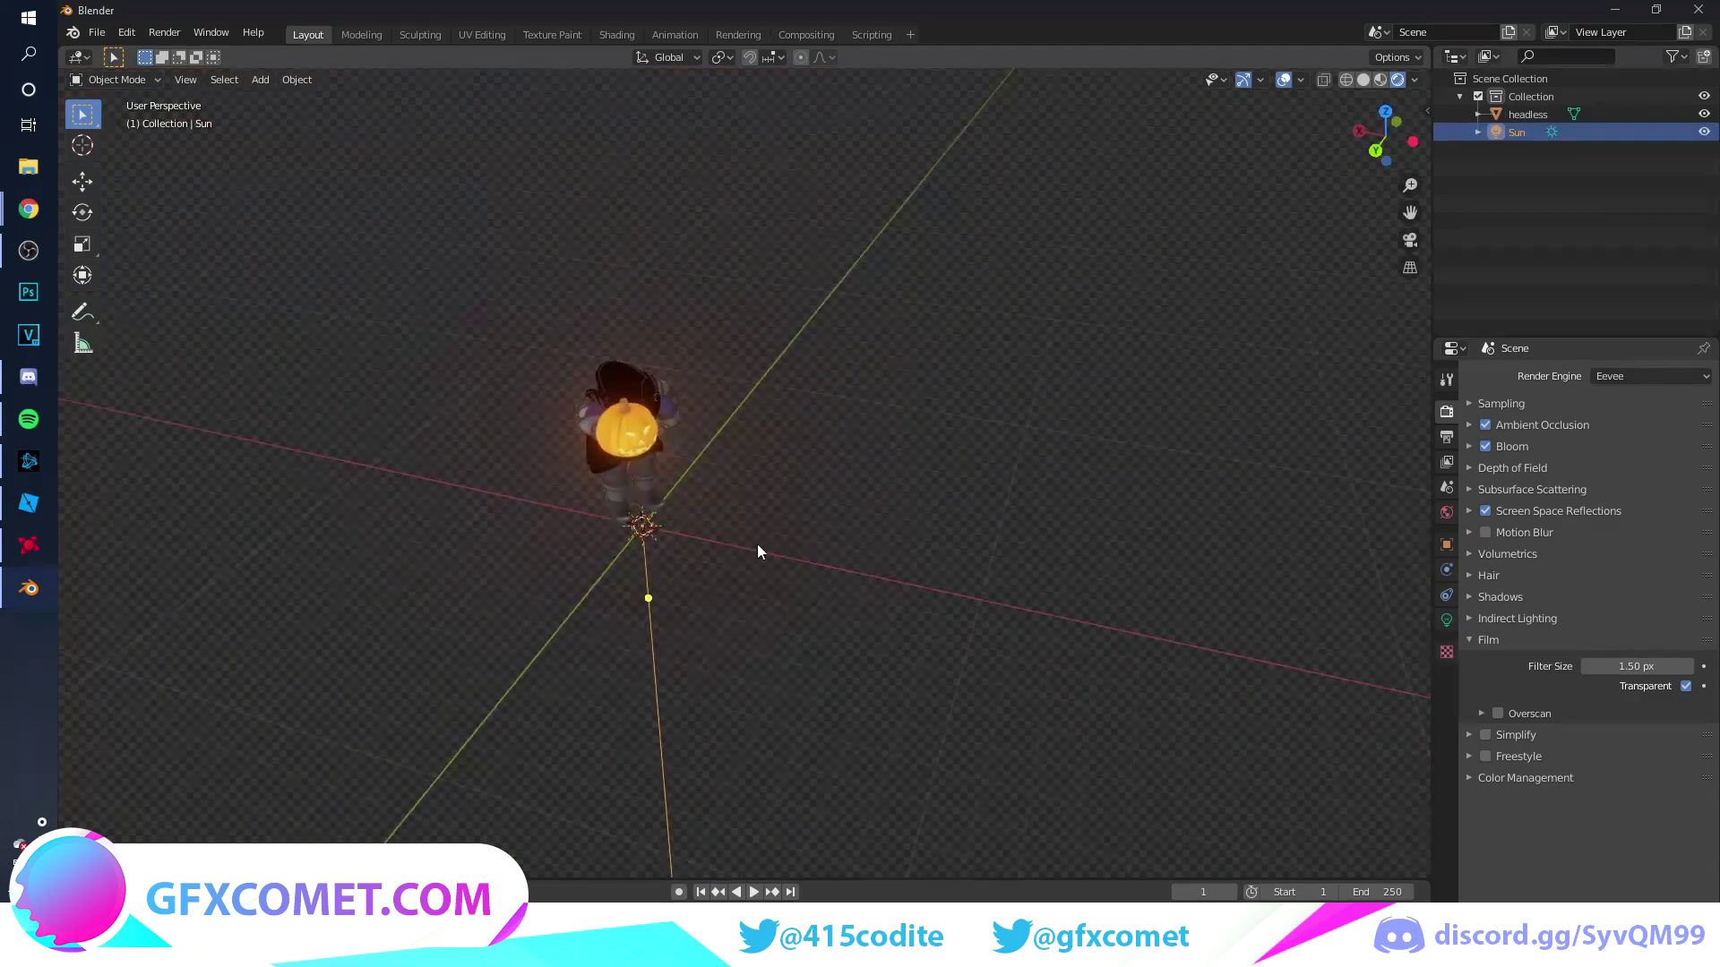
{"action": "key", "text": "g"}
{"action": "key", "text": "z"}
{"action": "left_click", "coordinate": [963, 197]}
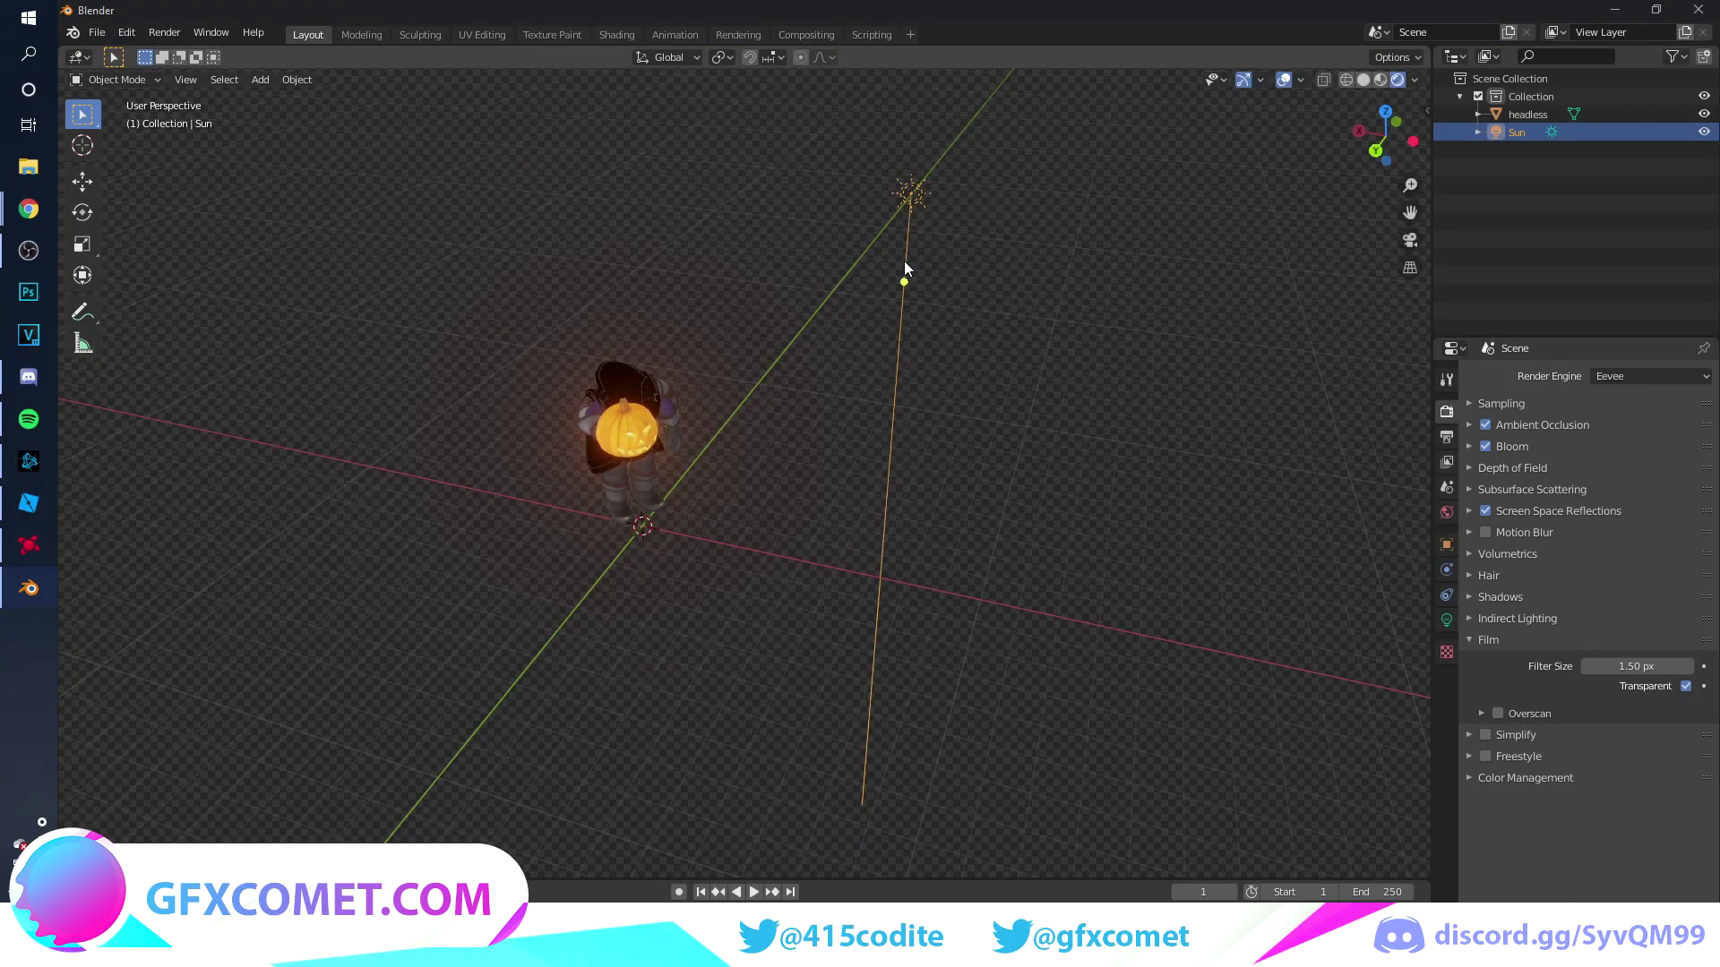
{"action": "middle_click_drag", "start_coordinate": [823, 363], "coordinate": [570, 479]}
{"action": "left_click_drag", "start_coordinate": [723, 428], "coordinate": [752, 403]}
- Try a strength of 50 and a specular value of 10 on the sun light
{"action": "left_click", "coordinate": [1446, 621]}
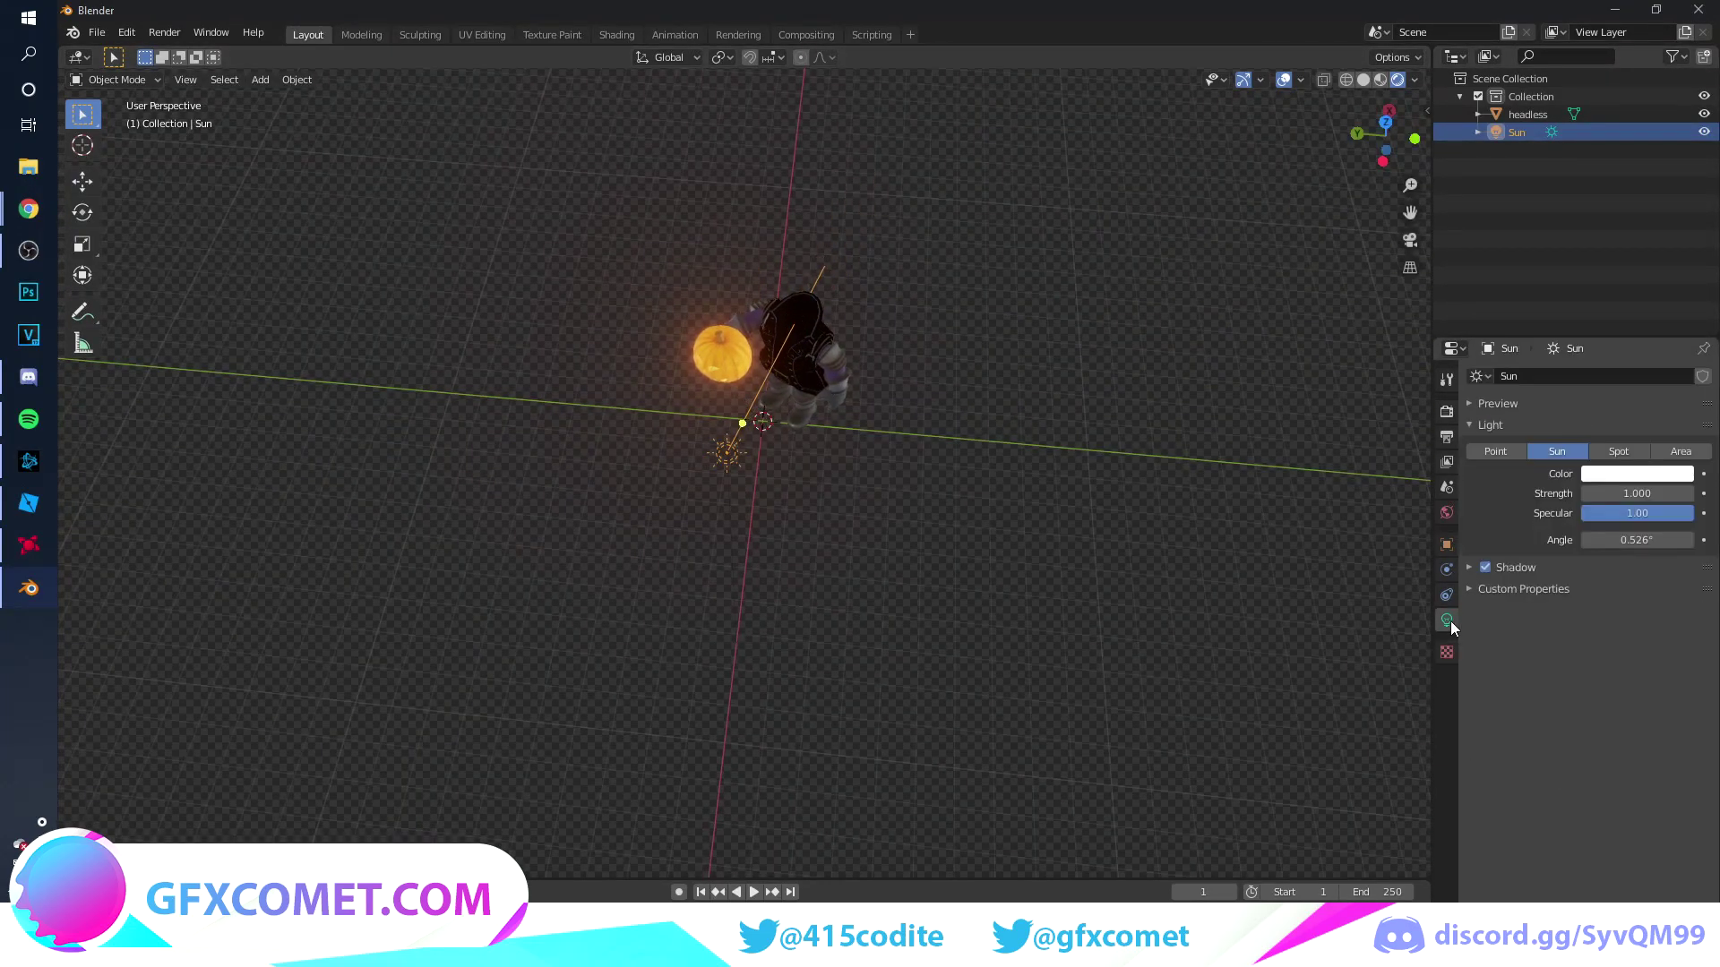
{"action": "scroll", "coordinate": [819, 403], "scroll_direction": "up", "scroll_amount": 4}
{"action": "middle_click_drag", "start_coordinate": [820, 386], "coordinate": [873, 211]}
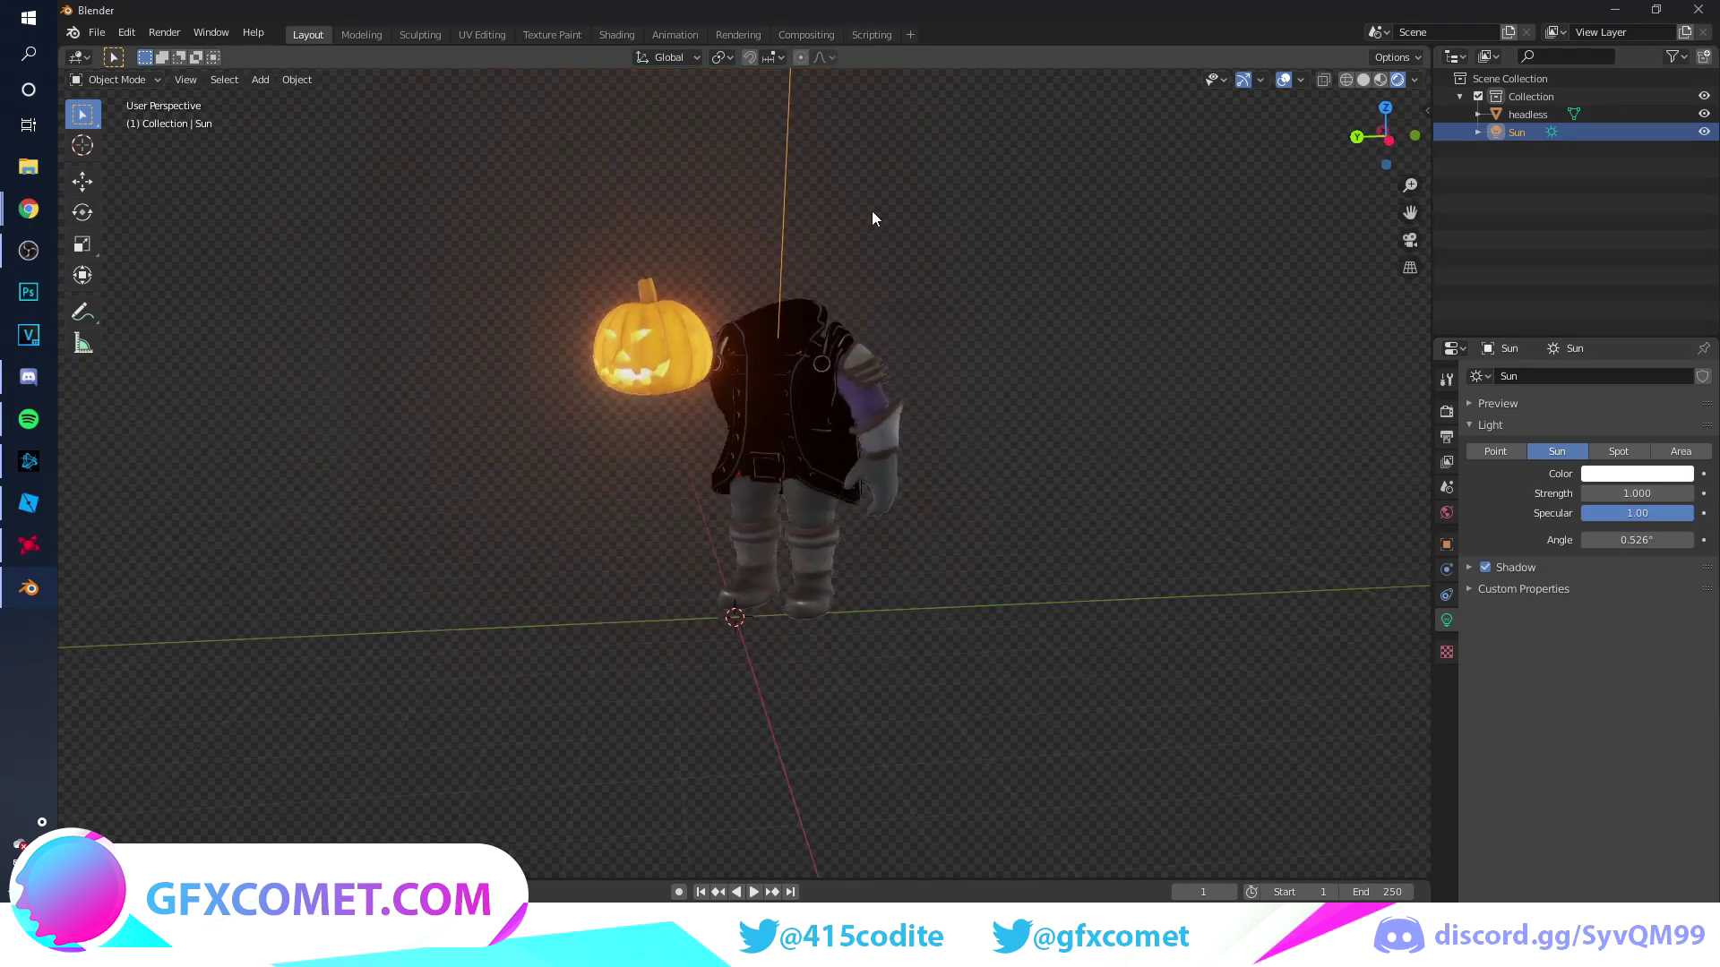
{"action": "scroll", "coordinate": [808, 357], "scroll_direction": "up", "scroll_amount": 2}
{"action": "left_click", "coordinate": [1633, 493]}
{"action": "type", "text": "1.0"}
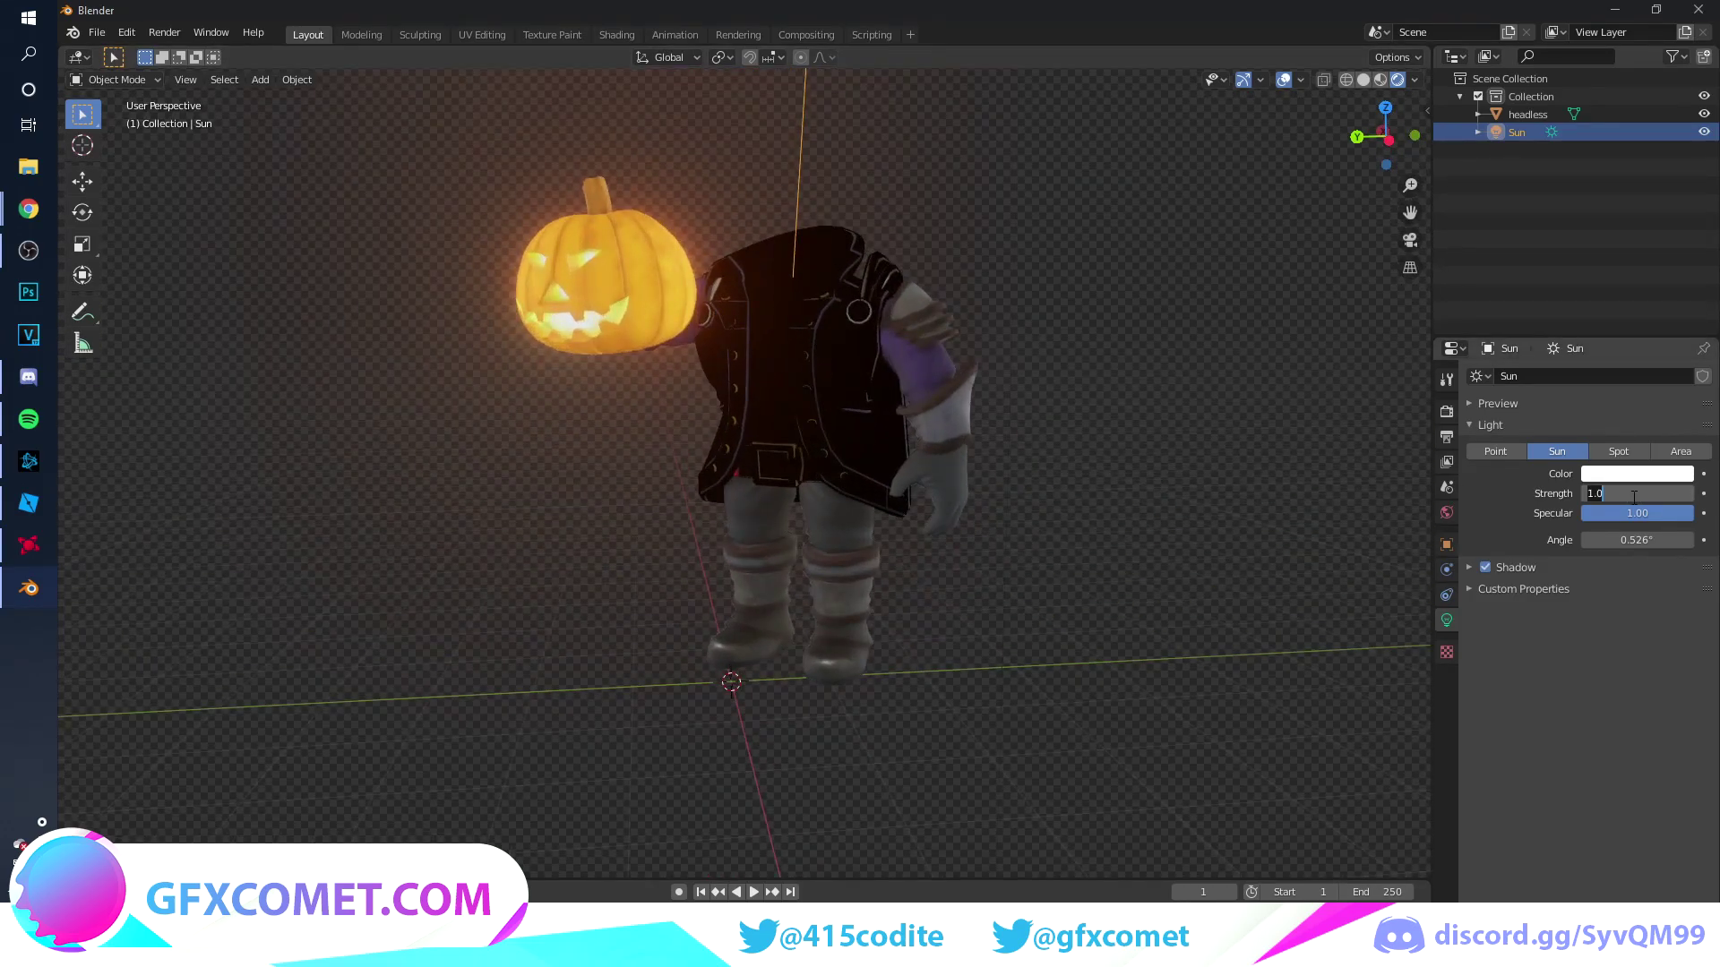
{"action": "key", "text": "Return"}
{"action": "middle_click_drag", "start_coordinate": [833, 466], "coordinate": [894, 423]}
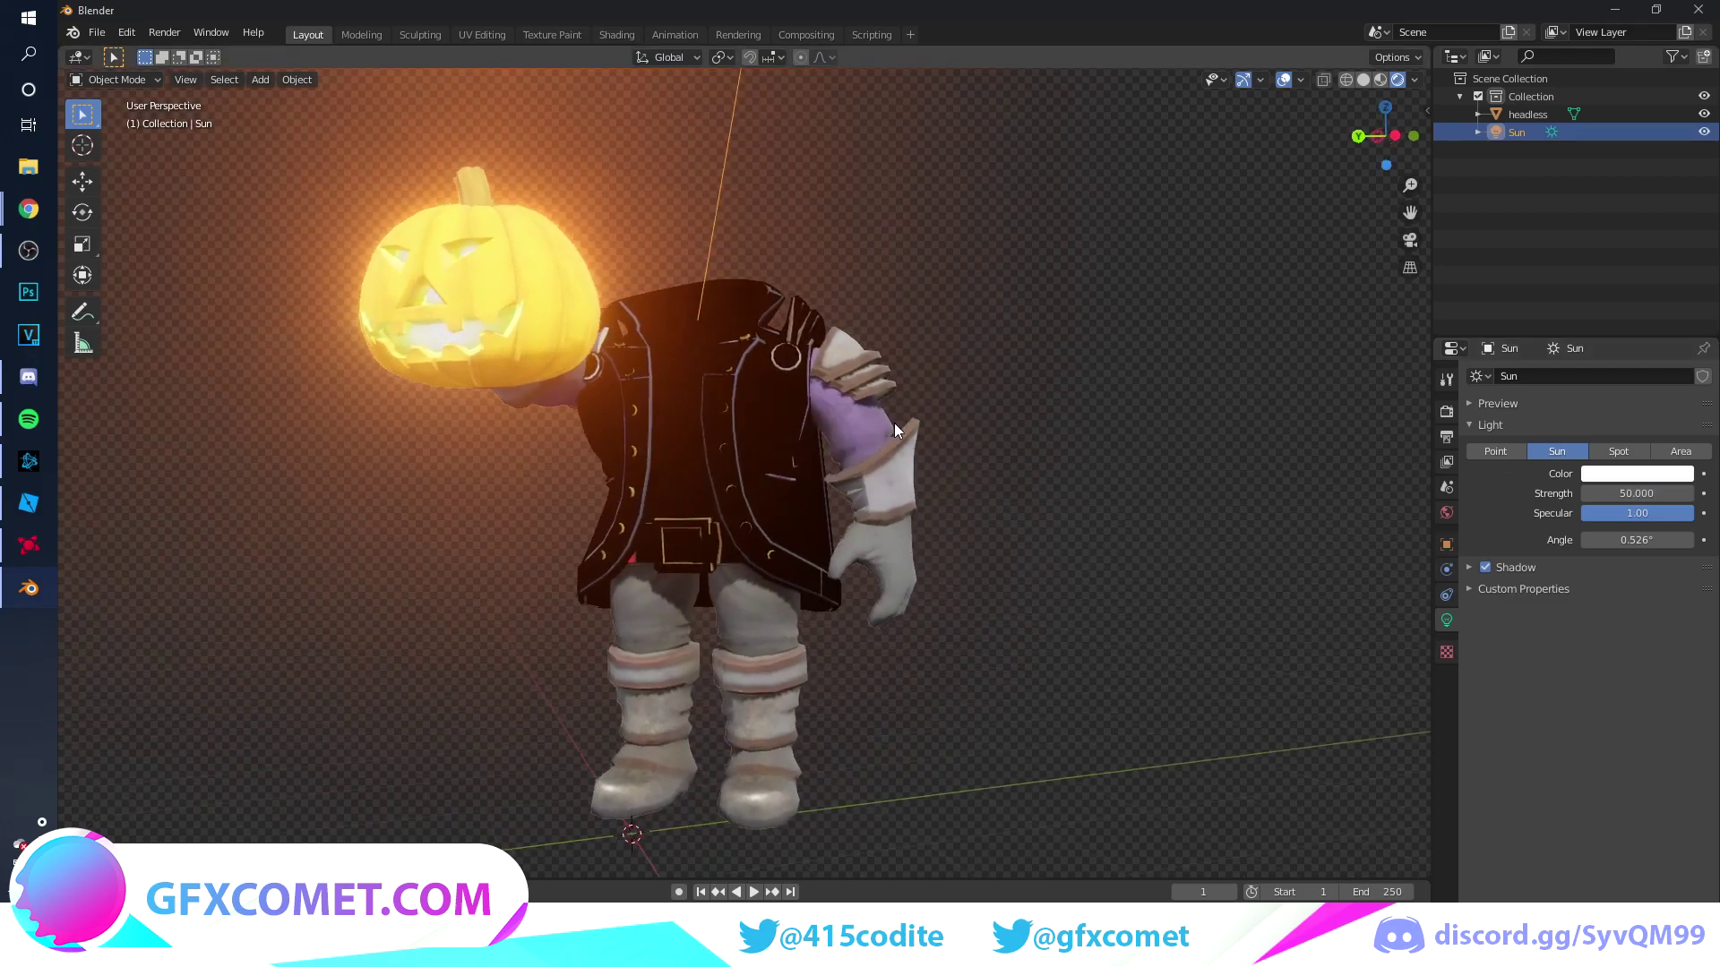
{"action": "left_click", "coordinate": [1660, 510]}
{"action": "type", "text": "10"}
{"action": "key", "text": "Return"}
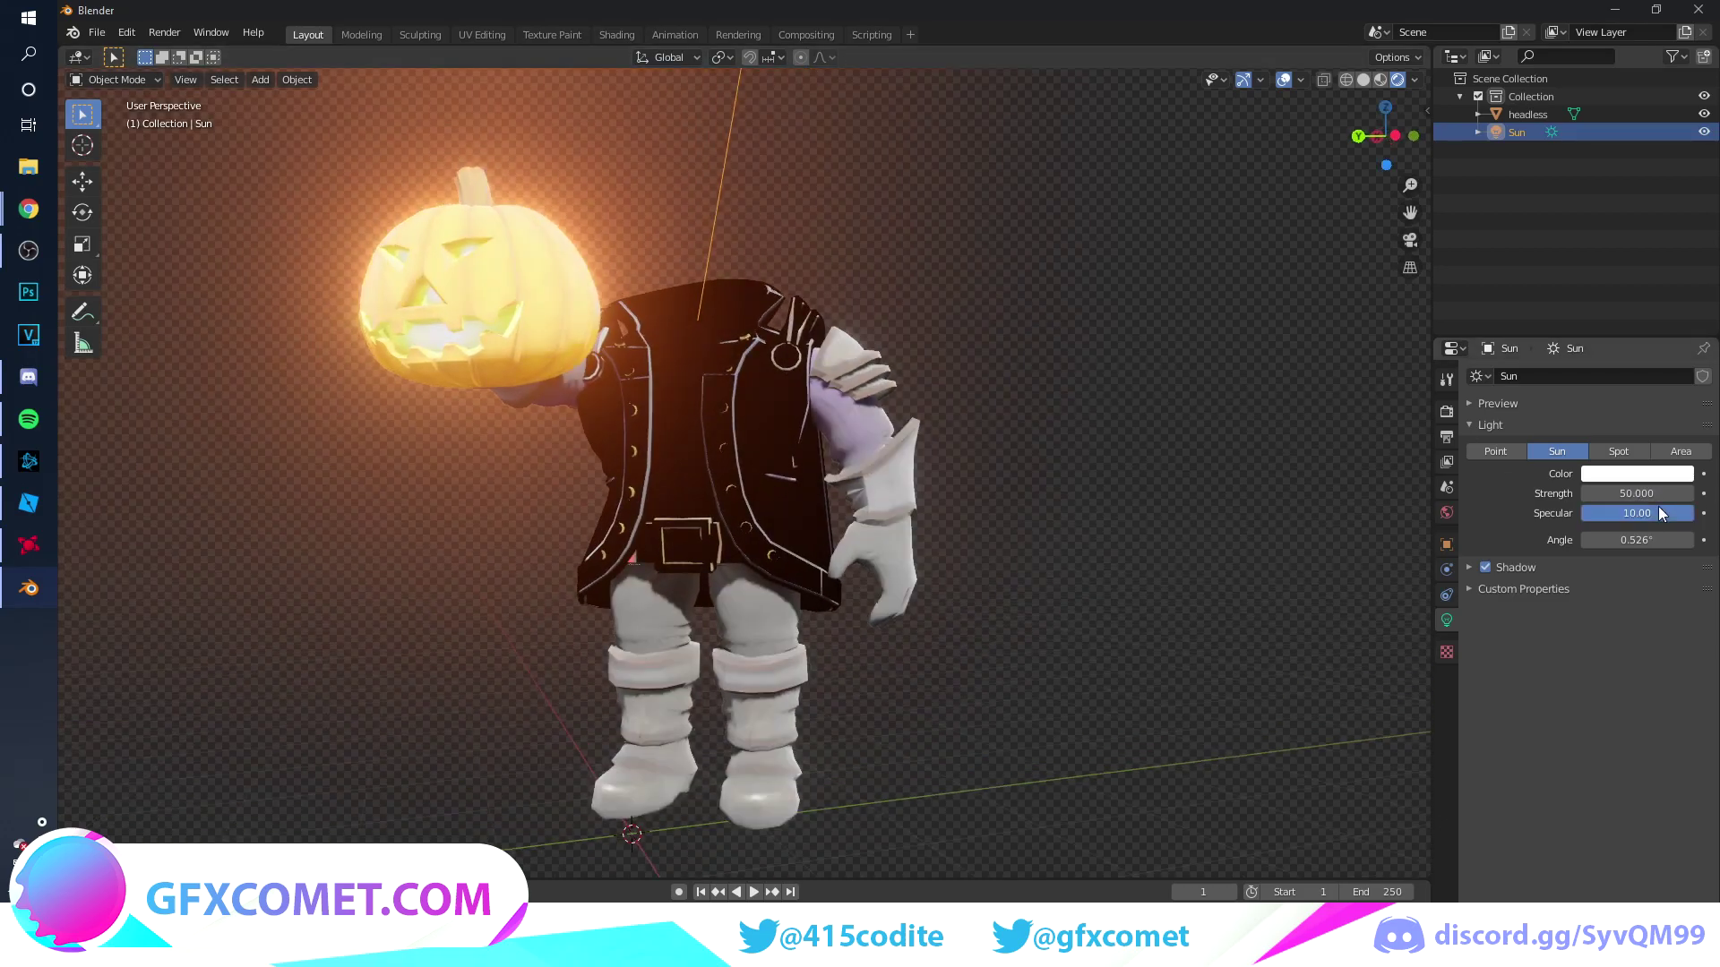
- Set the sun light's specular to 2 and its strength to 19.41
{"action": "type", "text": "2"}
{"action": "key", "text": "Return"}
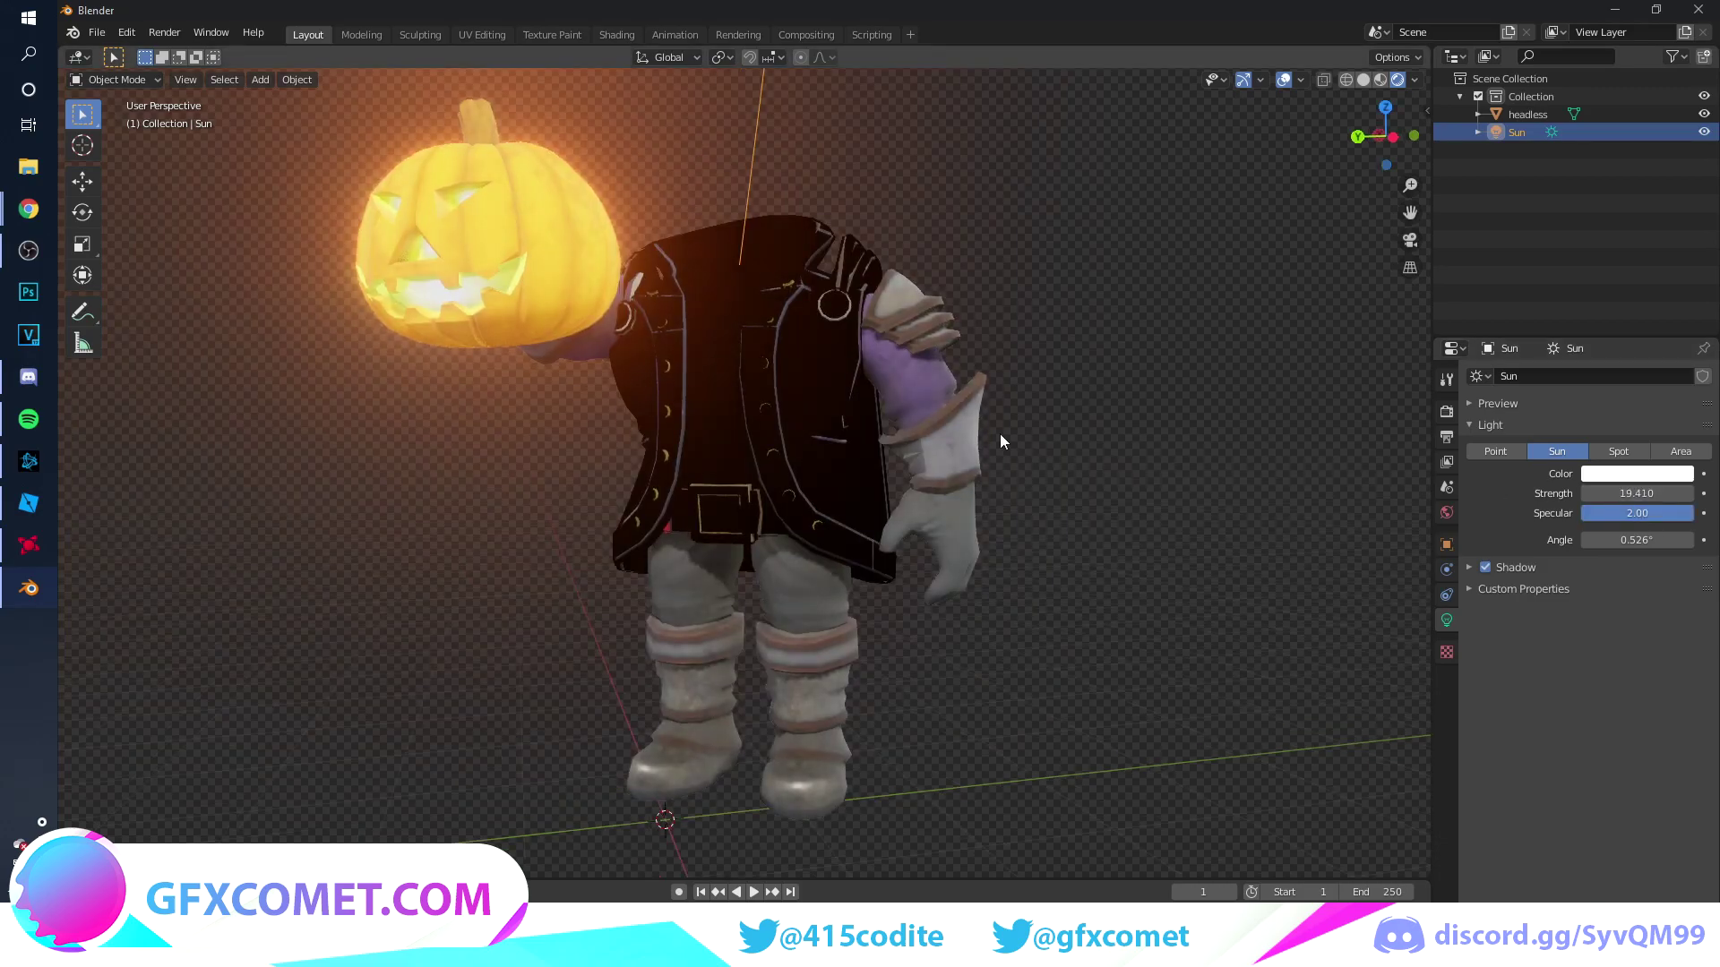
{"action": "middle_click_drag", "start_coordinate": [1000, 433], "coordinate": [795, 470]}
- Give the horseman's material 1Mtl a metallic value of 0.544, specular of 0.159 and roughness of 0.518
{"action": "left_click", "coordinate": [794, 431]}
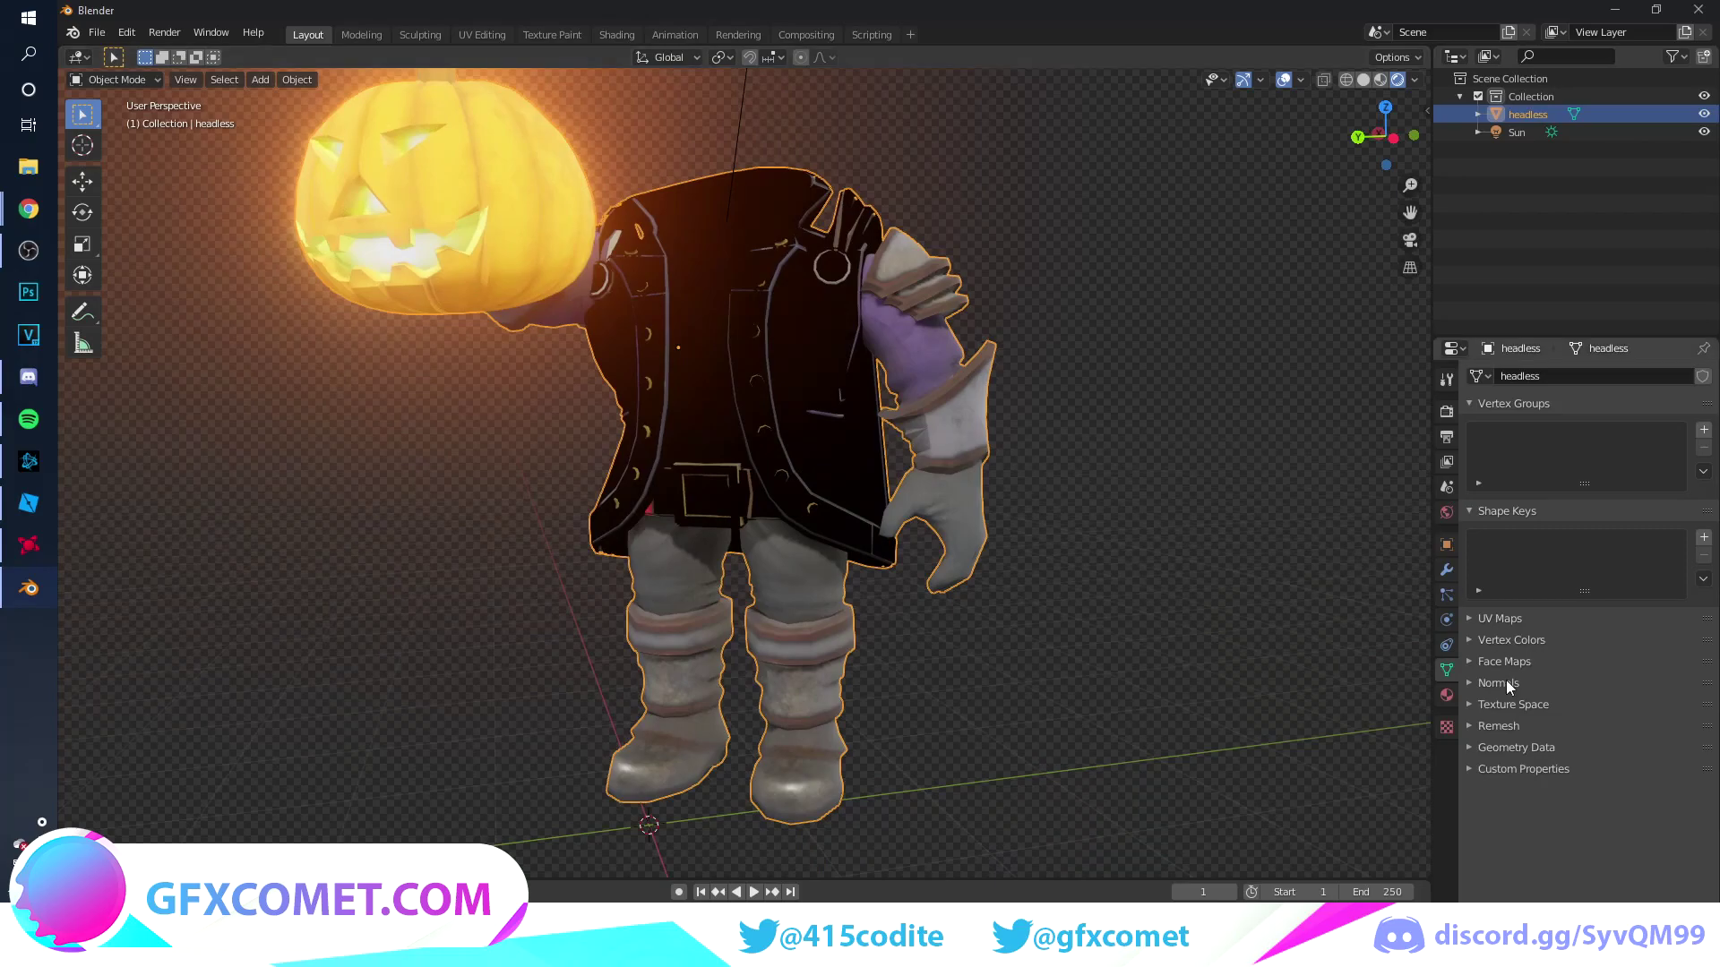
{"action": "left_click", "coordinate": [1447, 695]}
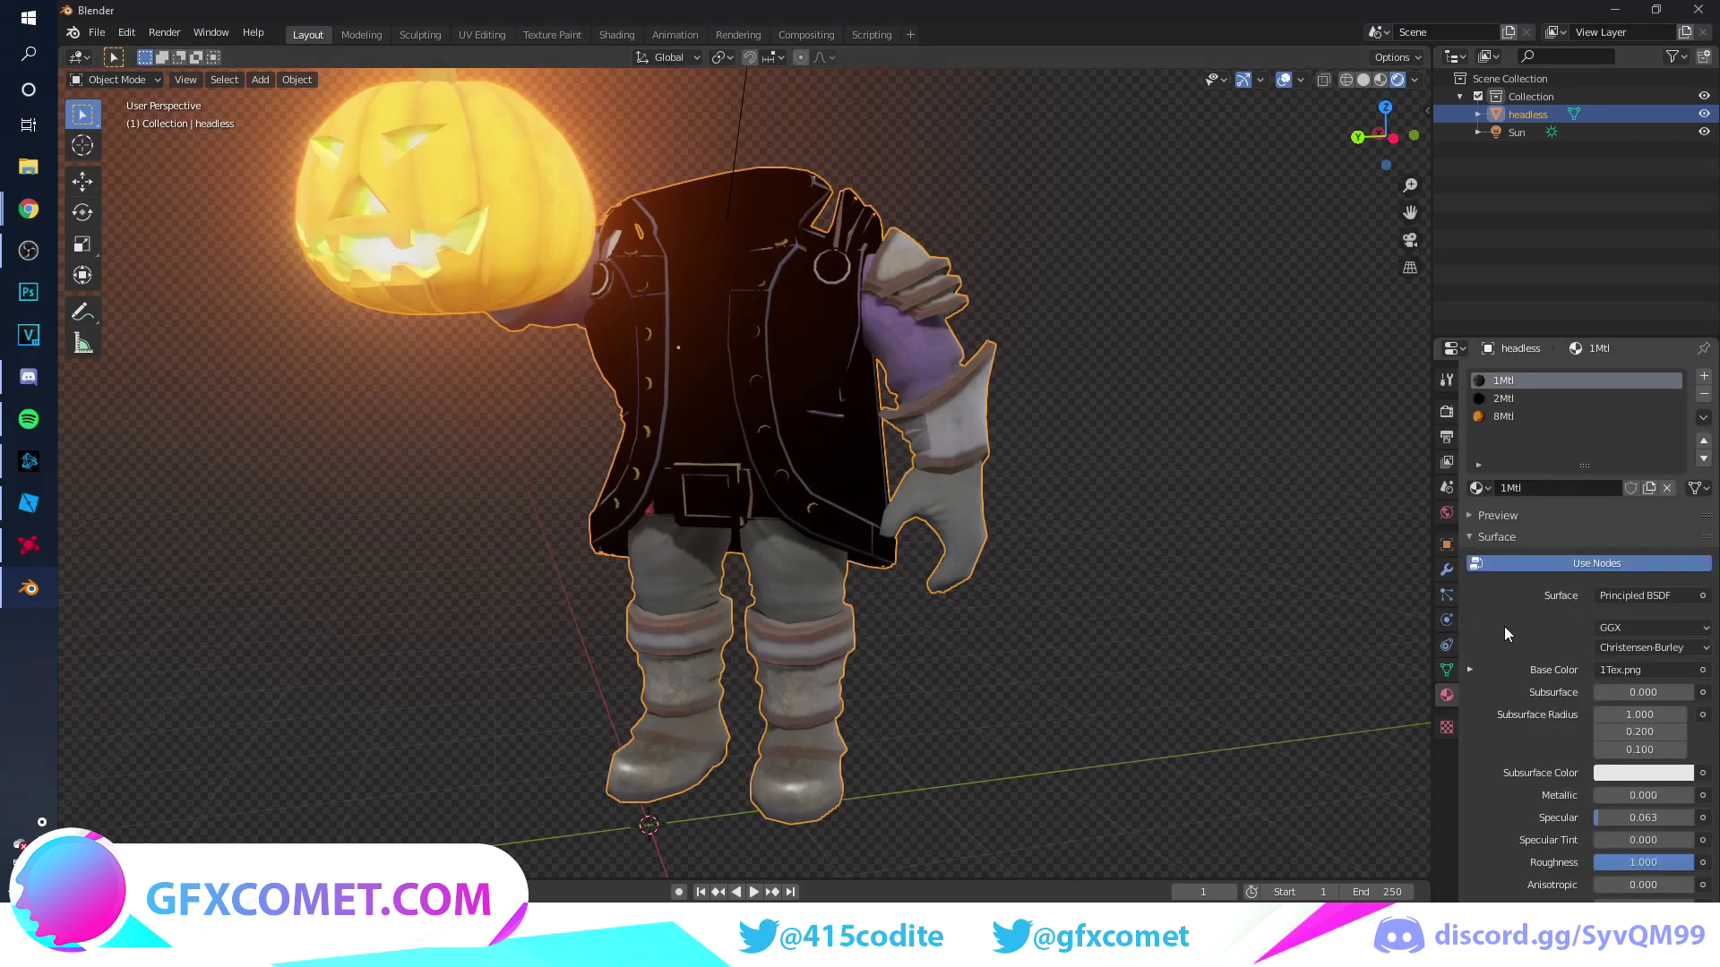
{"action": "left_click_drag", "start_coordinate": [1663, 862], "coordinate": [1591, 862]}
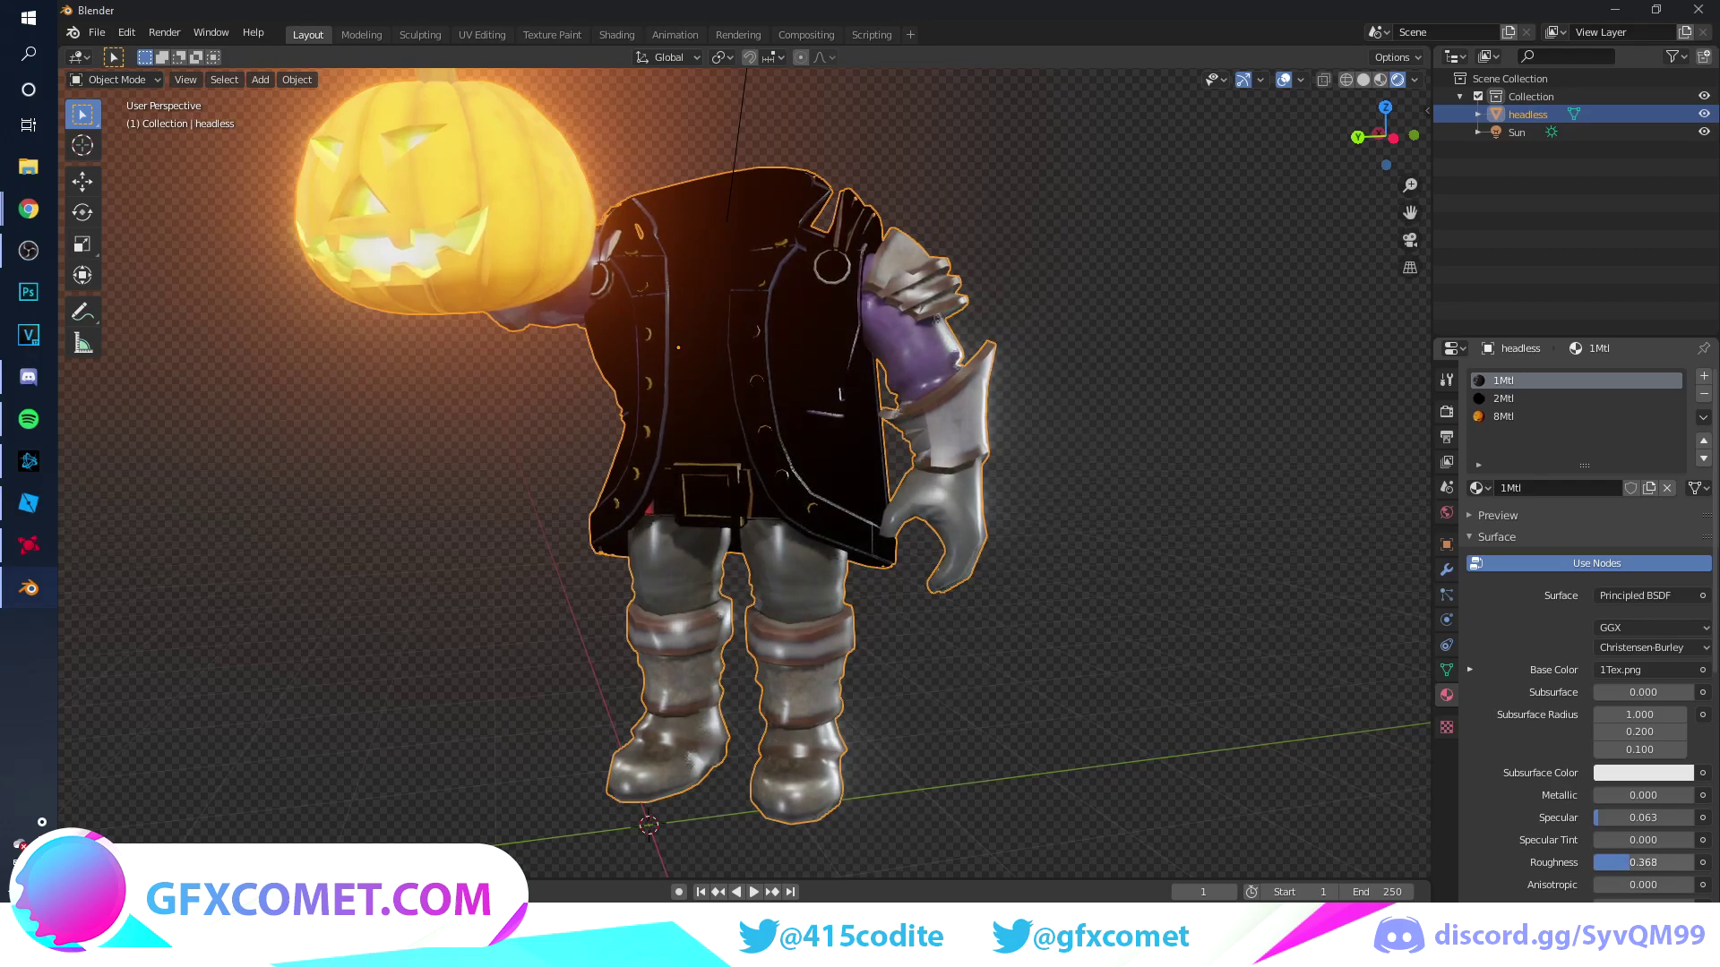
{"action": "left_click_drag", "start_coordinate": [1612, 795], "coordinate": [1649, 796]}
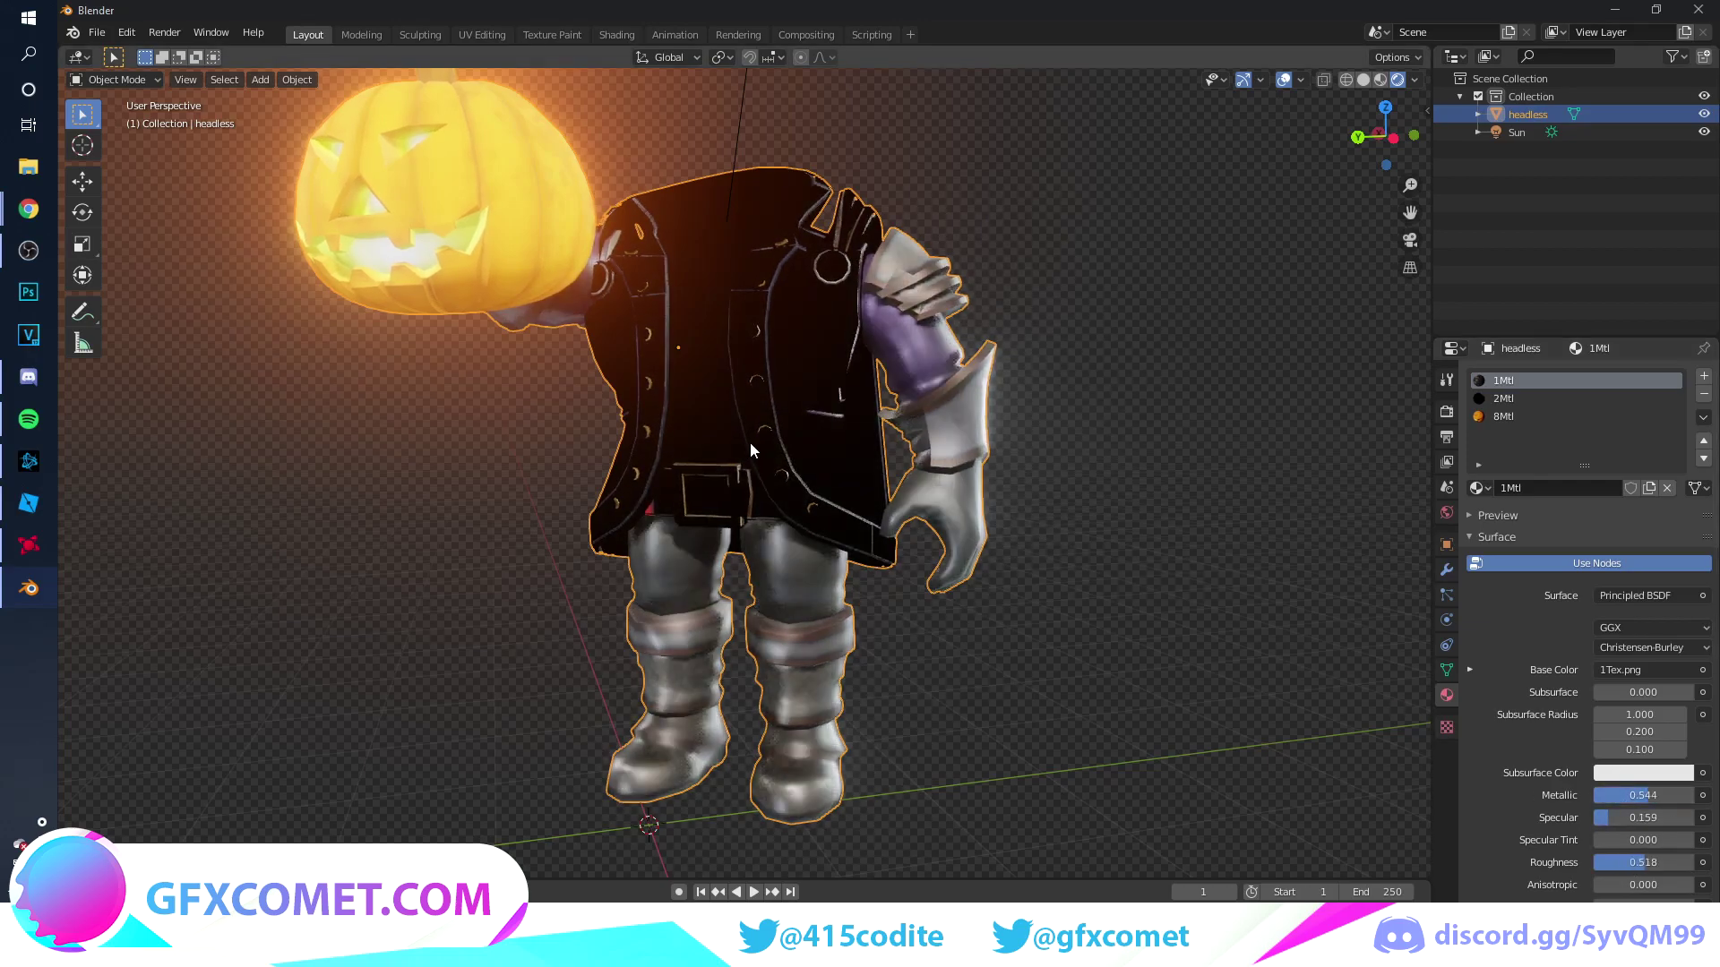
- Adjust the metallic value and lower the roughness of the horseman's material 2Mtl, and select material 8Mtl
{"action": "left_click", "coordinate": [1529, 401]}
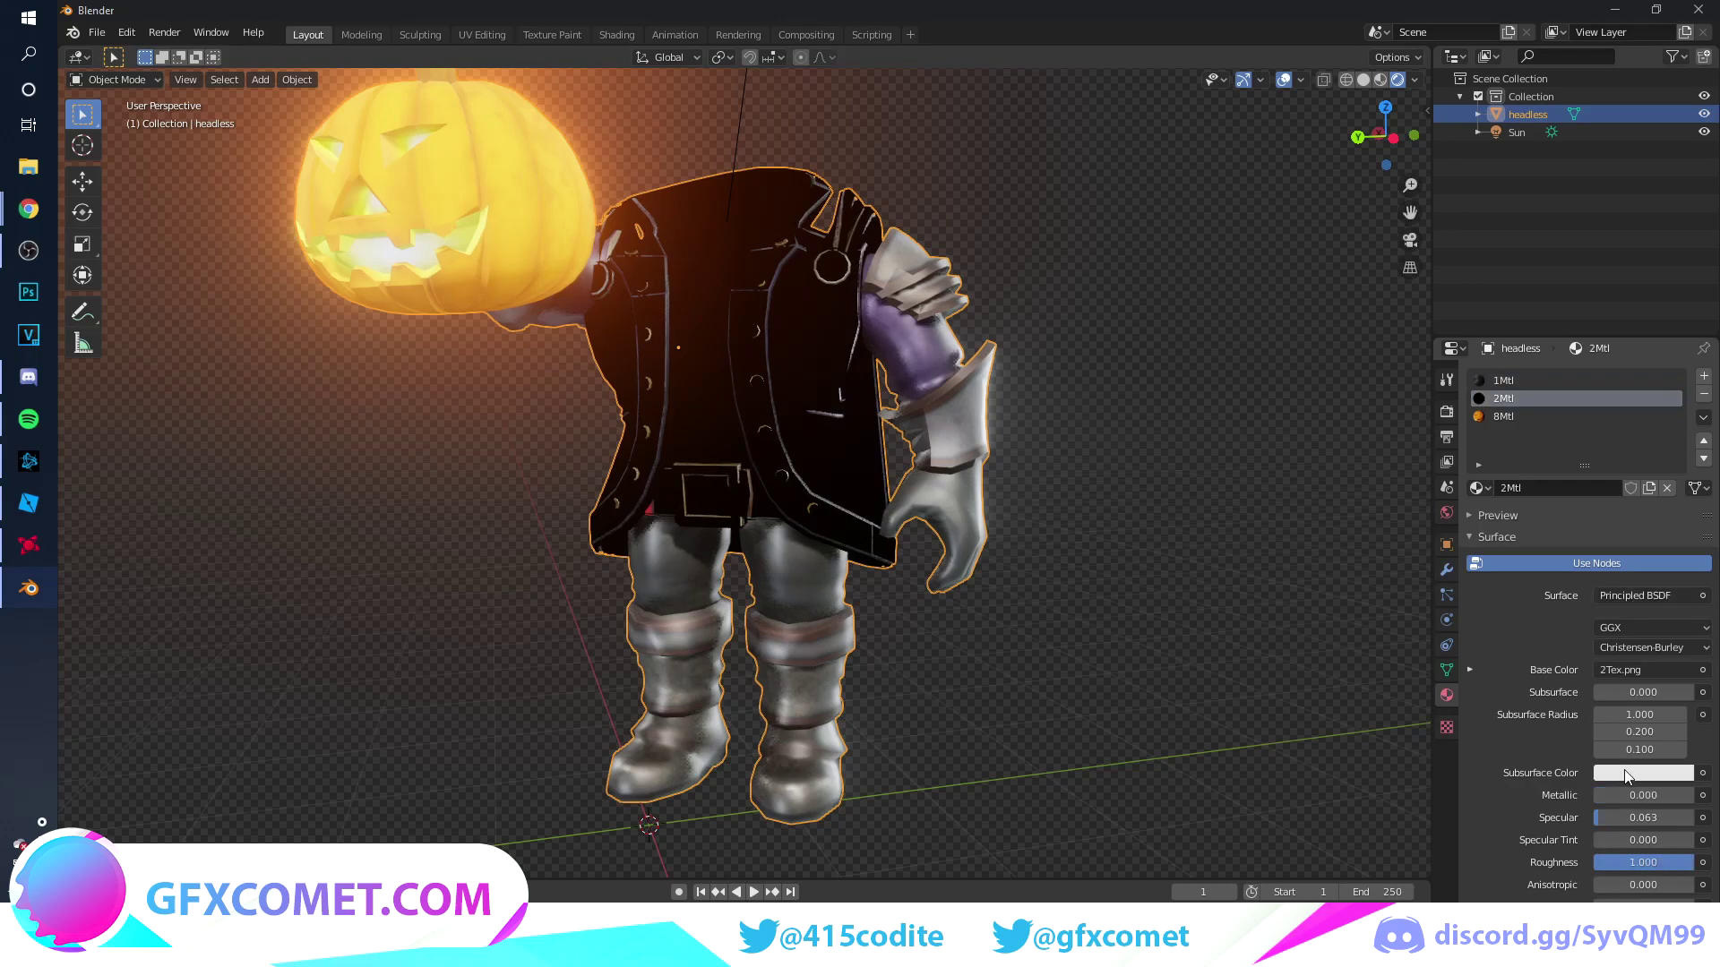
{"action": "mouse_move", "coordinate": [1634, 800]}
{"action": "left_mouse_down"}
{"action": "mouse_move", "coordinate": [1671, 800]}
{"action": "mouse_move", "coordinate": [1606, 800]}
{"action": "left_mouse_up"}
{"action": "left_click_drag", "start_coordinate": [1666, 862], "coordinate": [1612, 862]}
{"action": "left_click", "coordinate": [1528, 418]}
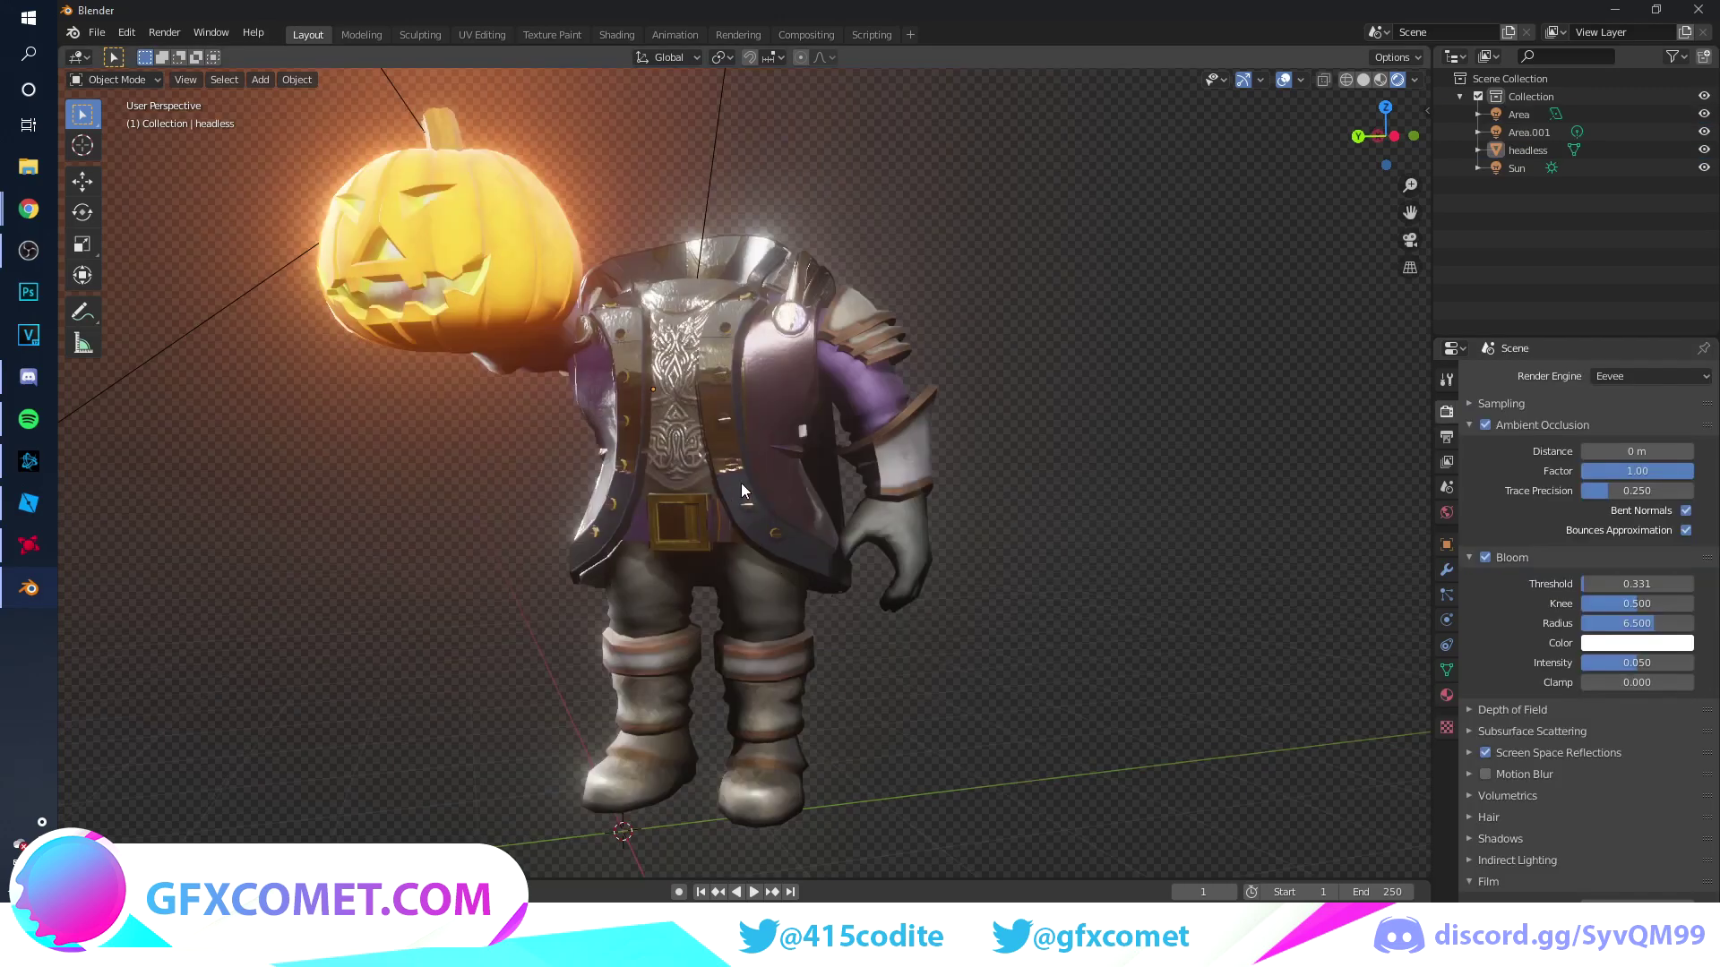
- Add a camera to the scene
{"action": "mouse_move", "coordinate": [740, 482]}
{"action": "middle_mouse_down"}
{"action": "mouse_move", "coordinate": [598, 509]}
{"action": "mouse_move", "coordinate": [745, 498]}
{"action": "middle_mouse_up"}
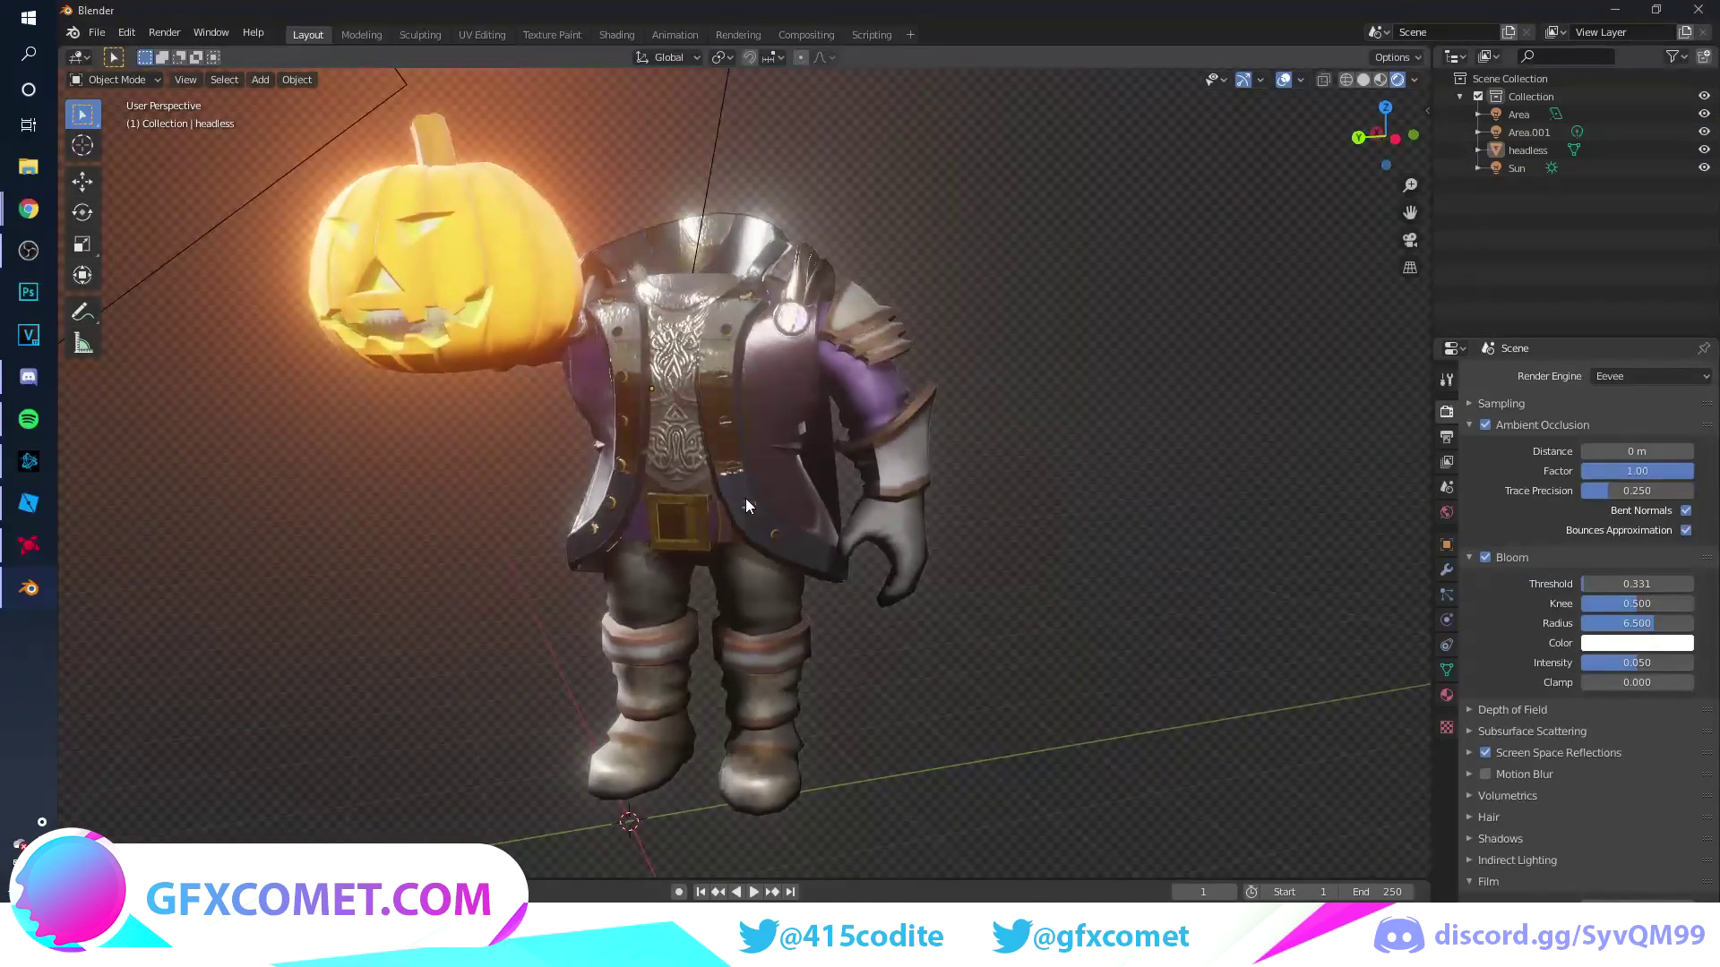
{"action": "key", "text": "shift+a"}
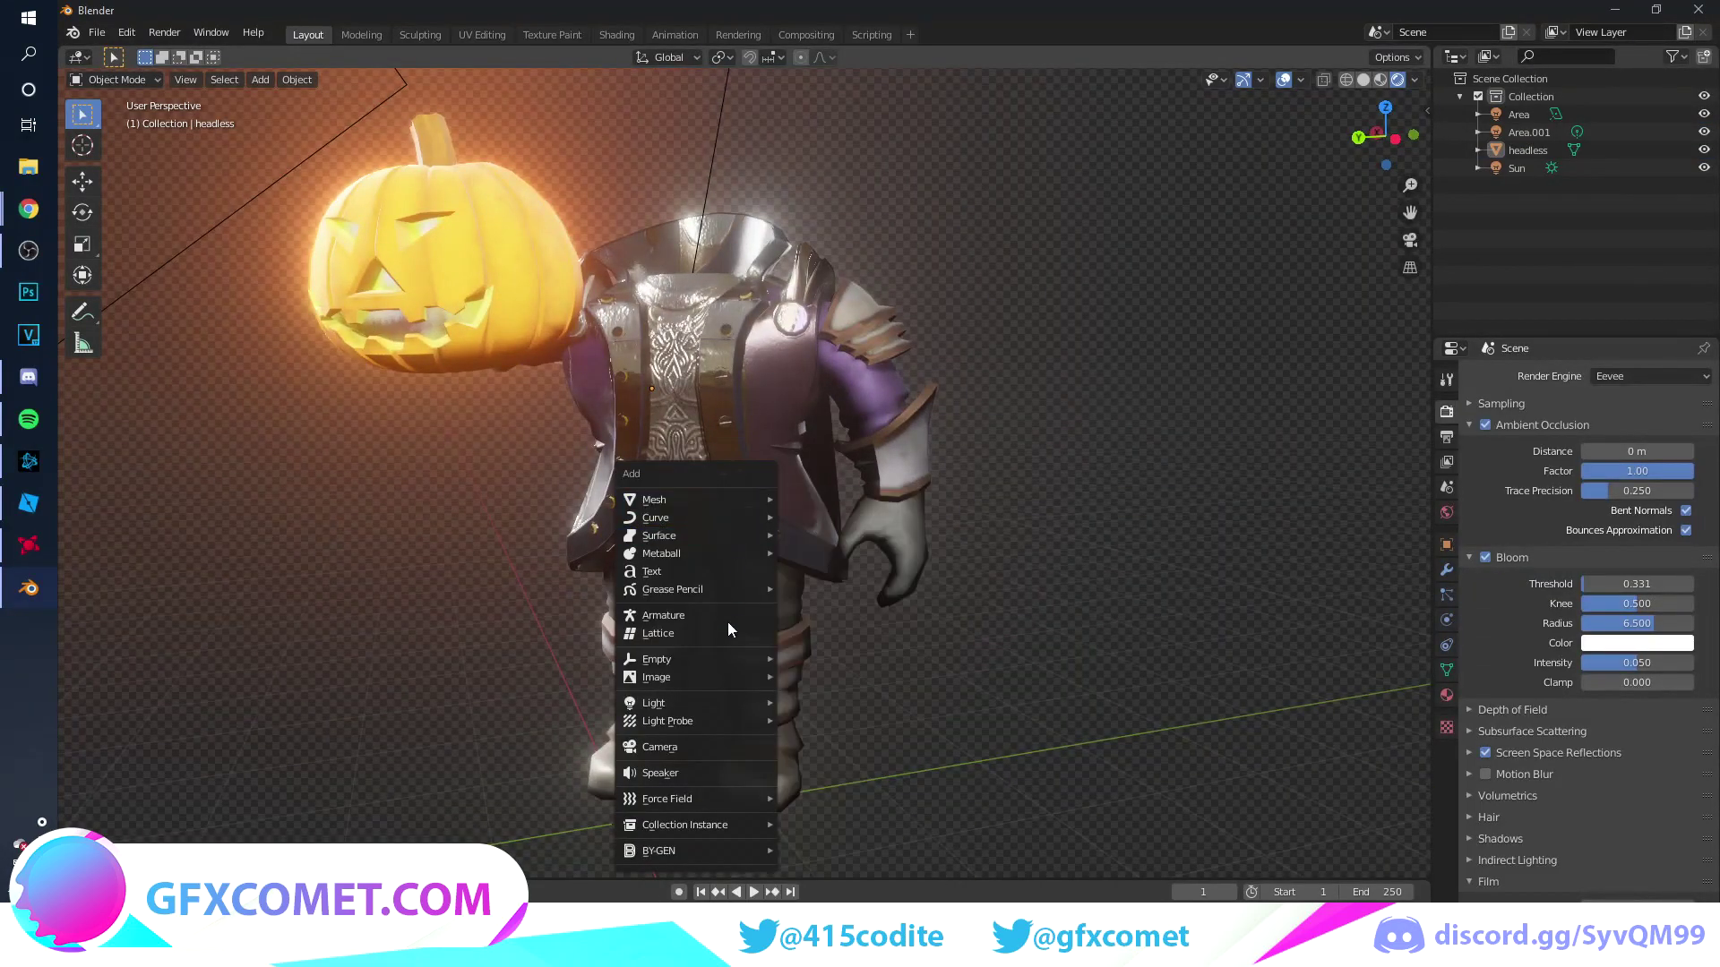
{"action": "left_click", "coordinate": [661, 749]}
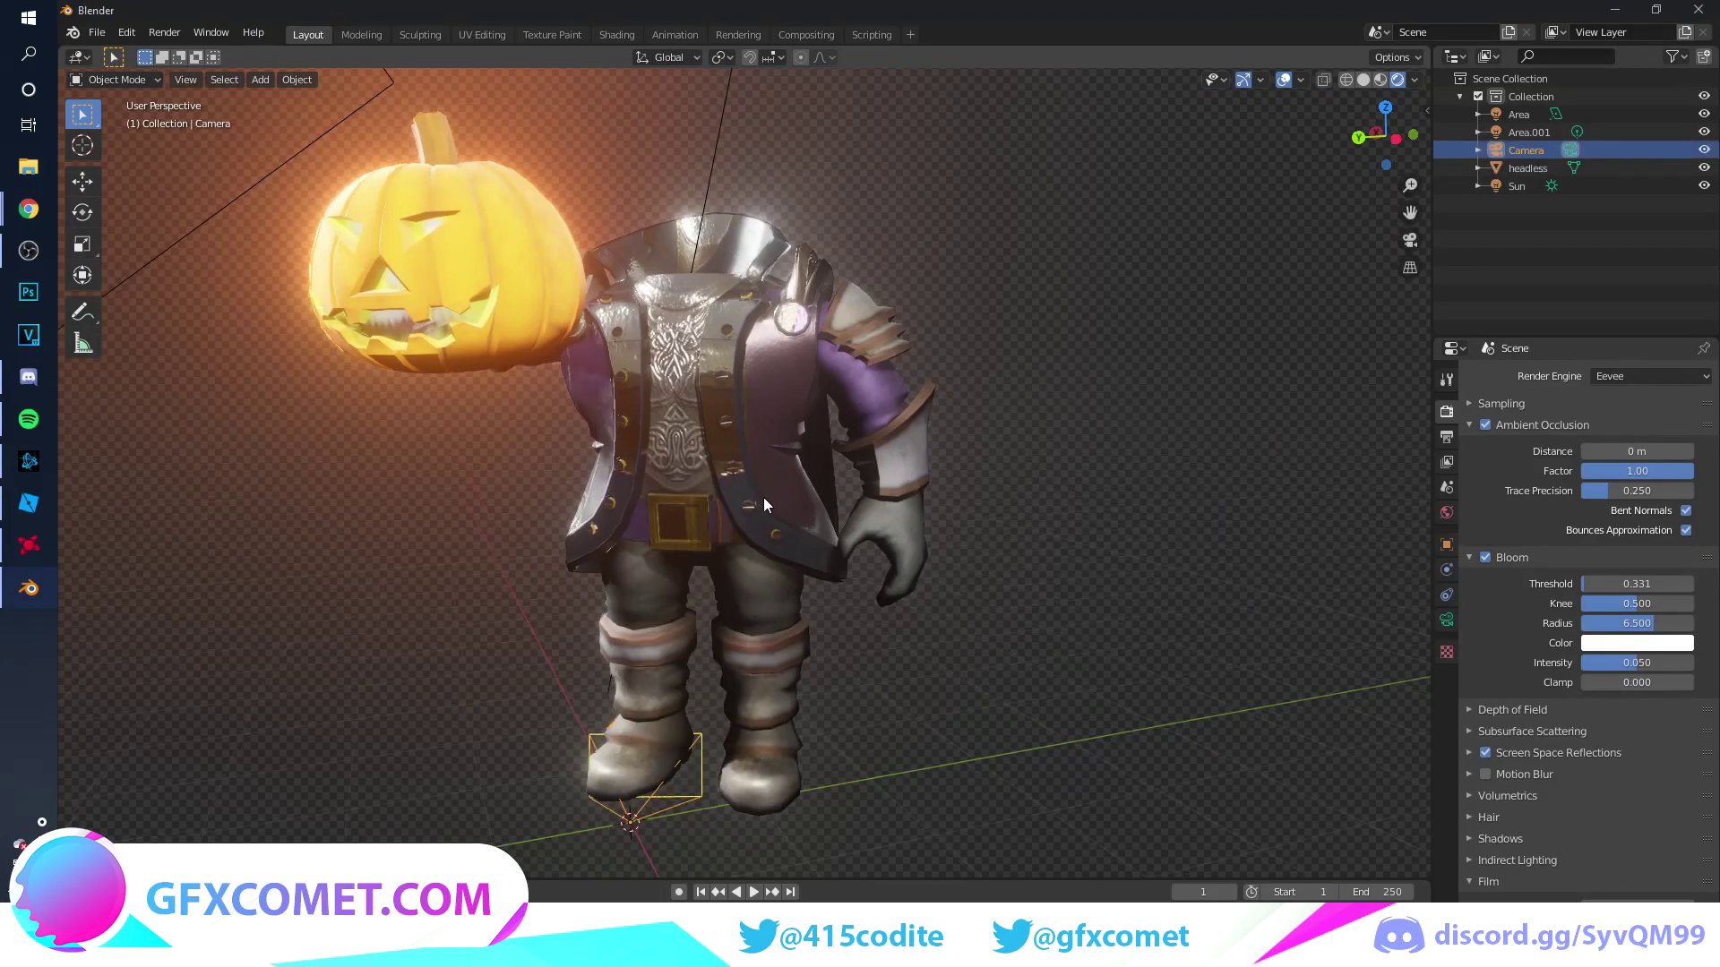
{"action": "middle_click_drag", "start_coordinate": [763, 498], "coordinate": [745, 481]}
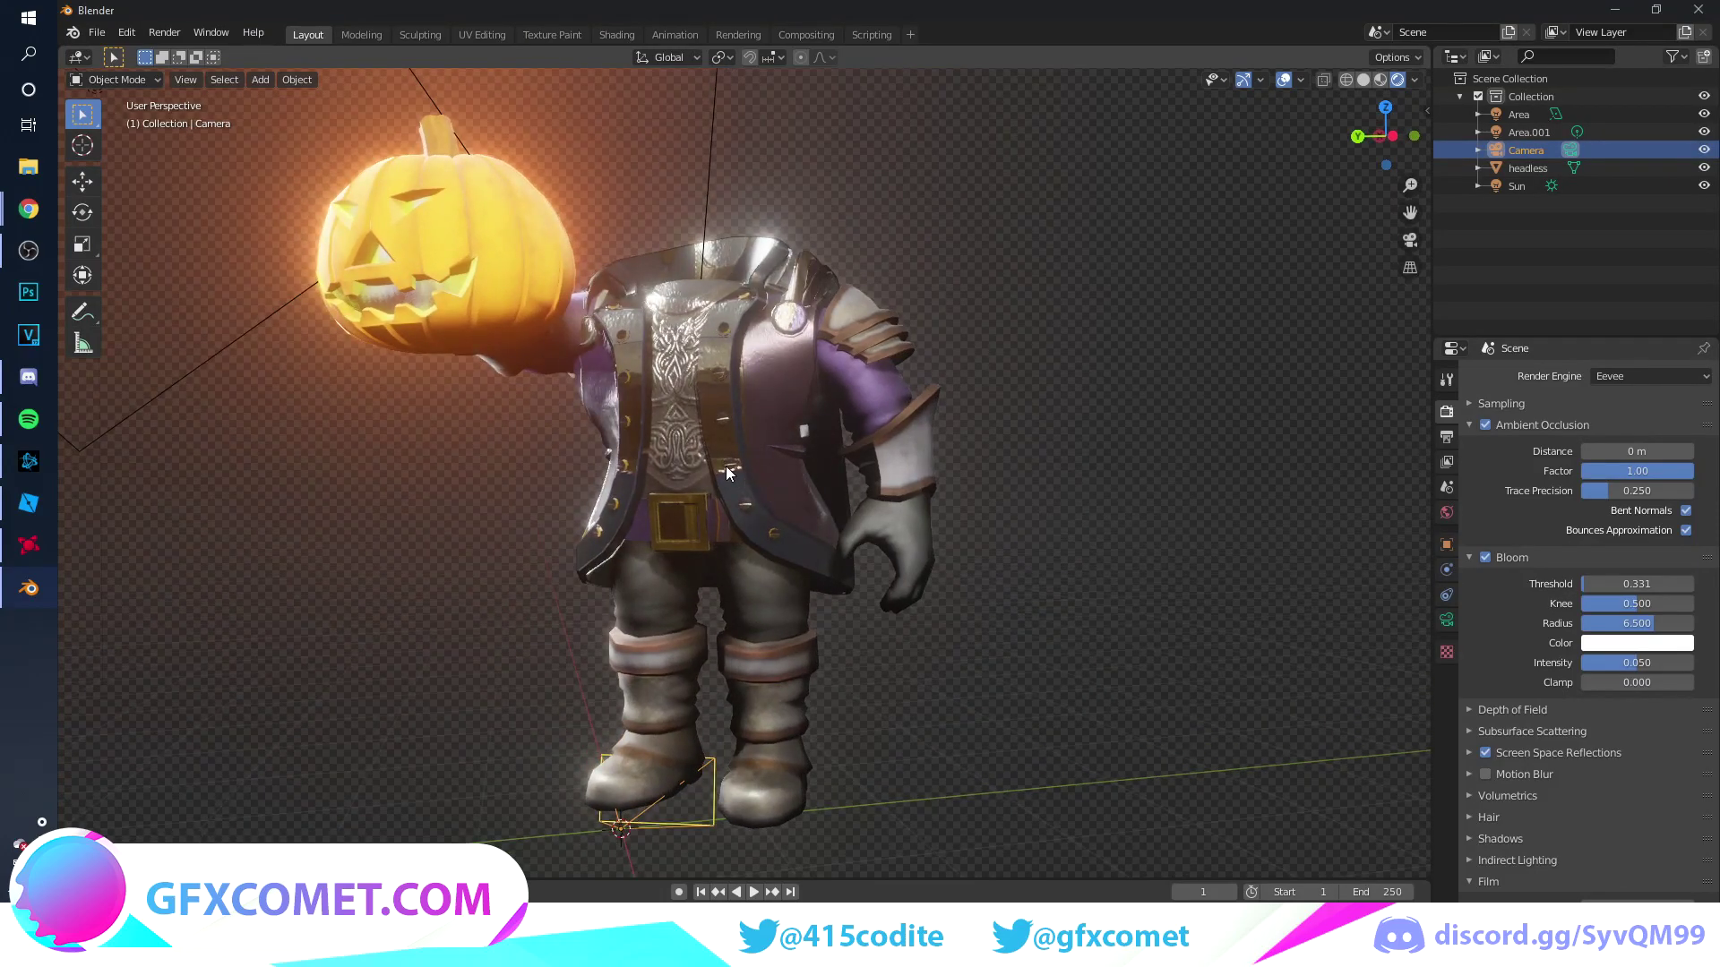
- Look through the camera and move it backward with walk navigation until it frames the whole horseman
{"action": "key", "text": "KP_0"}
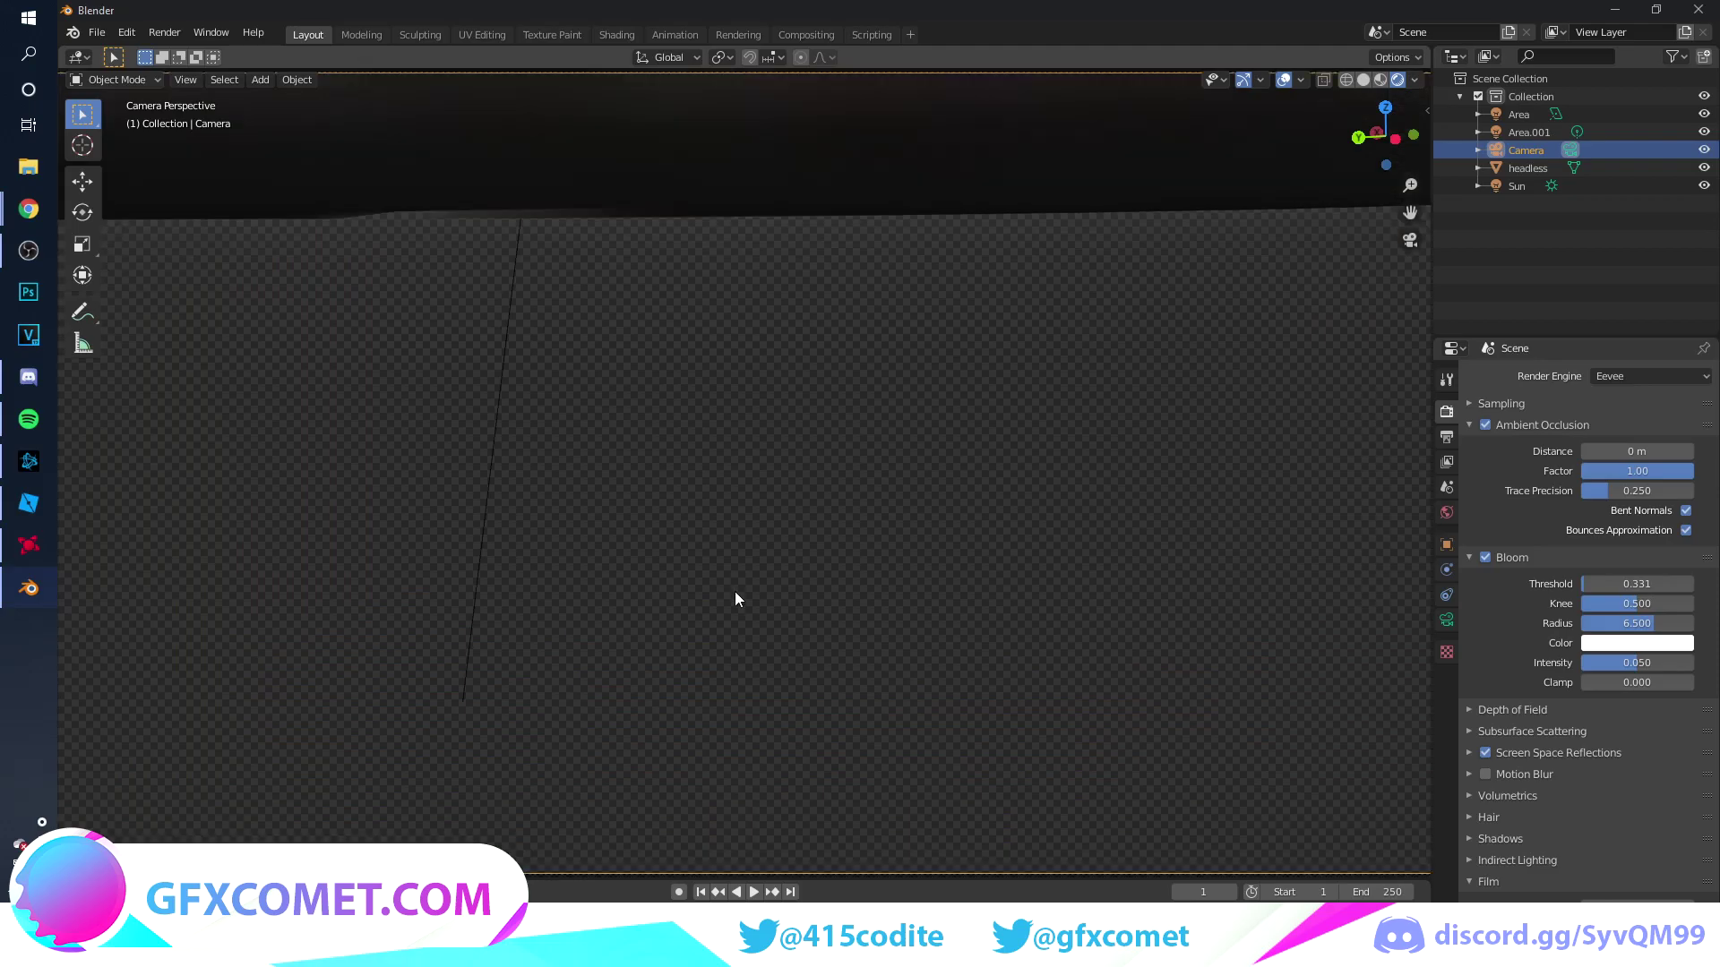
{"action": "key", "text": "shift+grave"}
{"action": "key", "text": "s"}
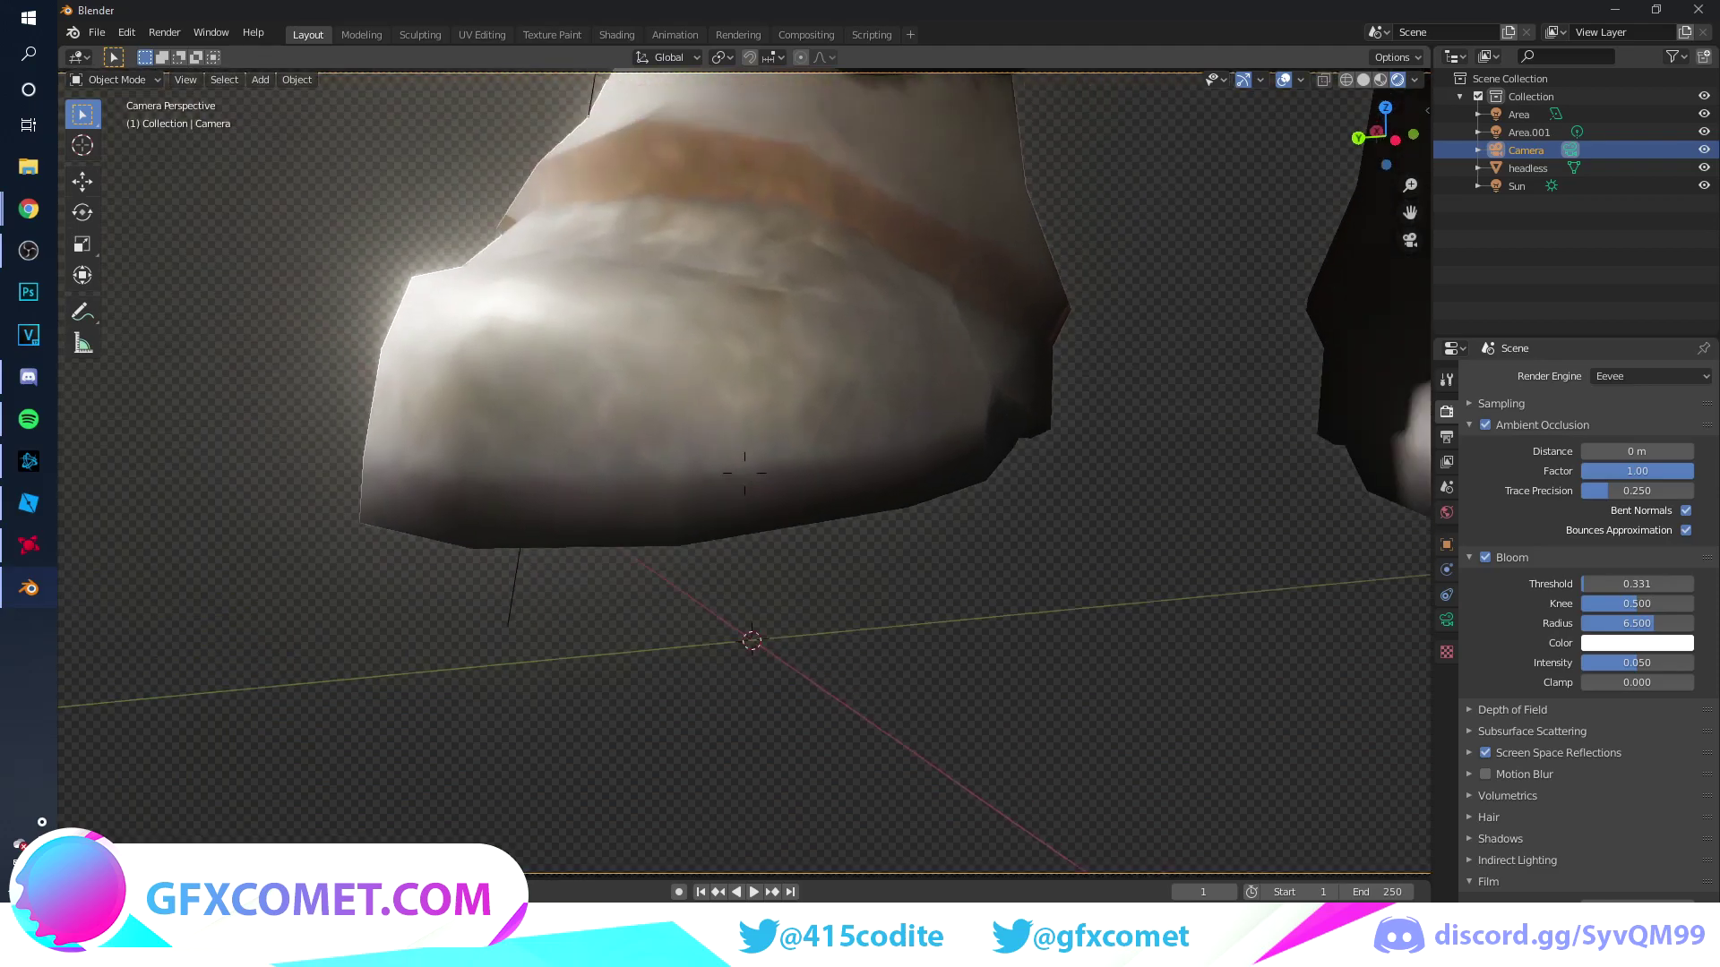
{"action": "key", "text": "s"}
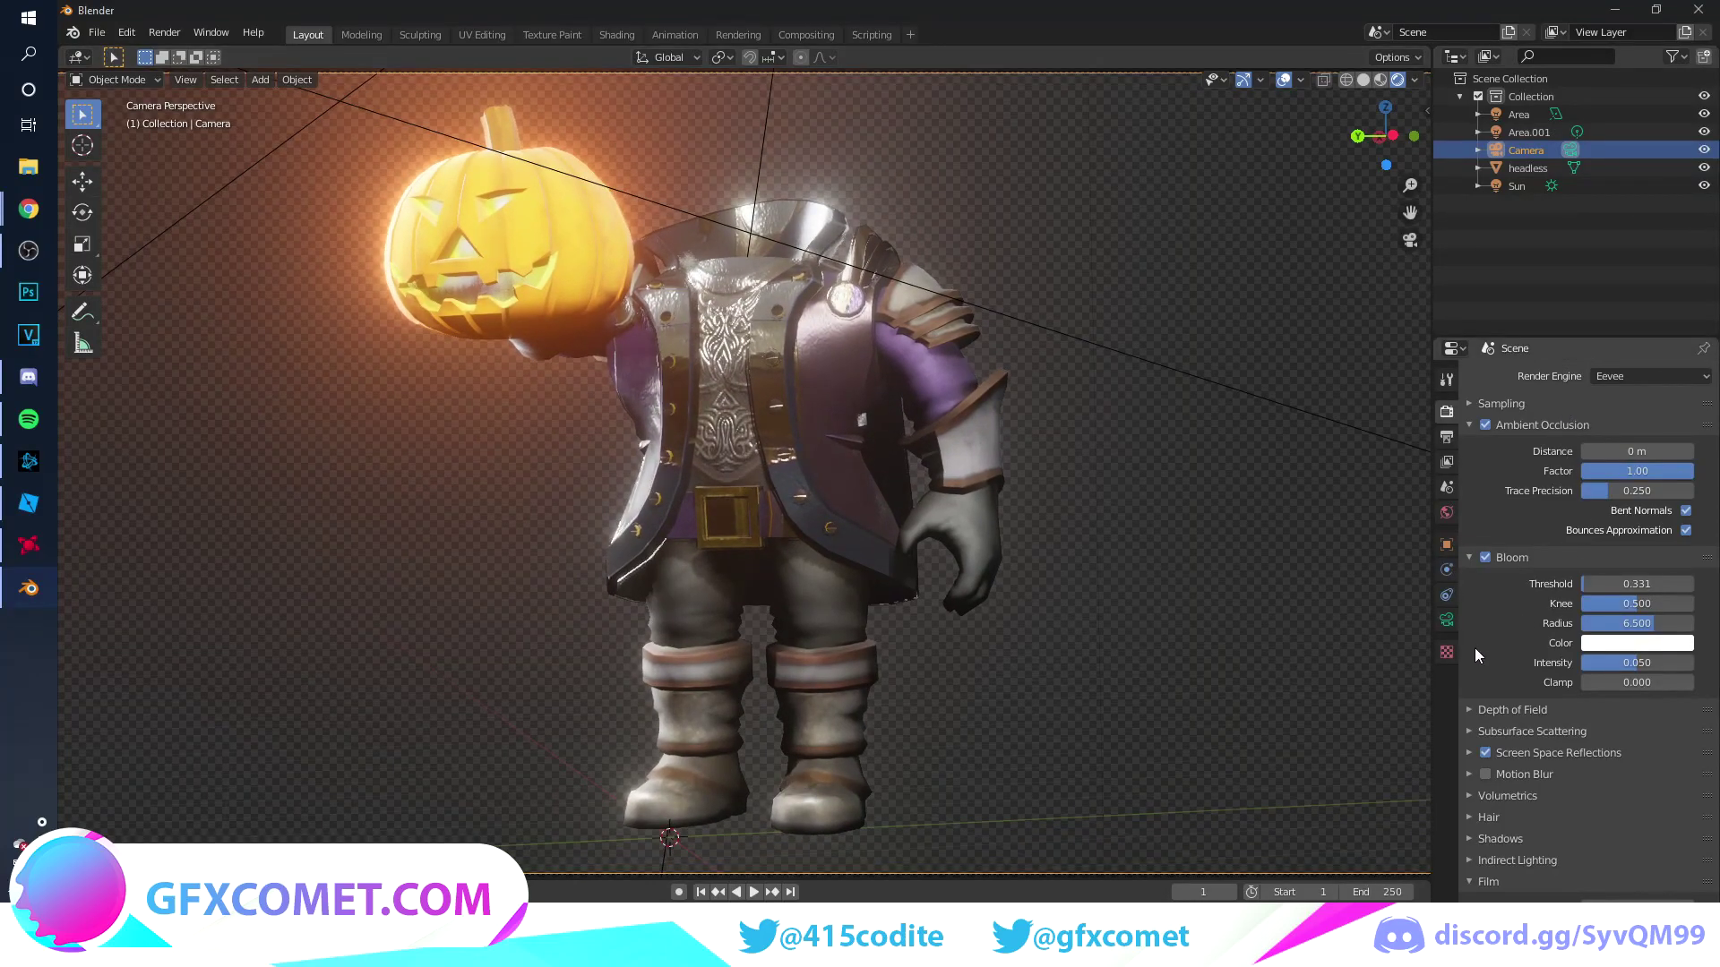
- Set the camera's focal length to 81 mm and reposition it to frame the pumpkin and the horseman's upper body
{"action": "left_click", "coordinate": [1446, 620]}
{"action": "left_click_drag", "start_coordinate": [1636, 462], "coordinate": [1558, 463]}
{"action": "key", "text": "shift+grave"}
{"action": "key", "text": "w"}
{"action": "scroll", "coordinate": [745, 481], "scroll_direction": "up", "scroll_amount": 3}
{"action": "scroll", "coordinate": [744, 467], "scroll_direction": "up", "scroll_amount": 4}
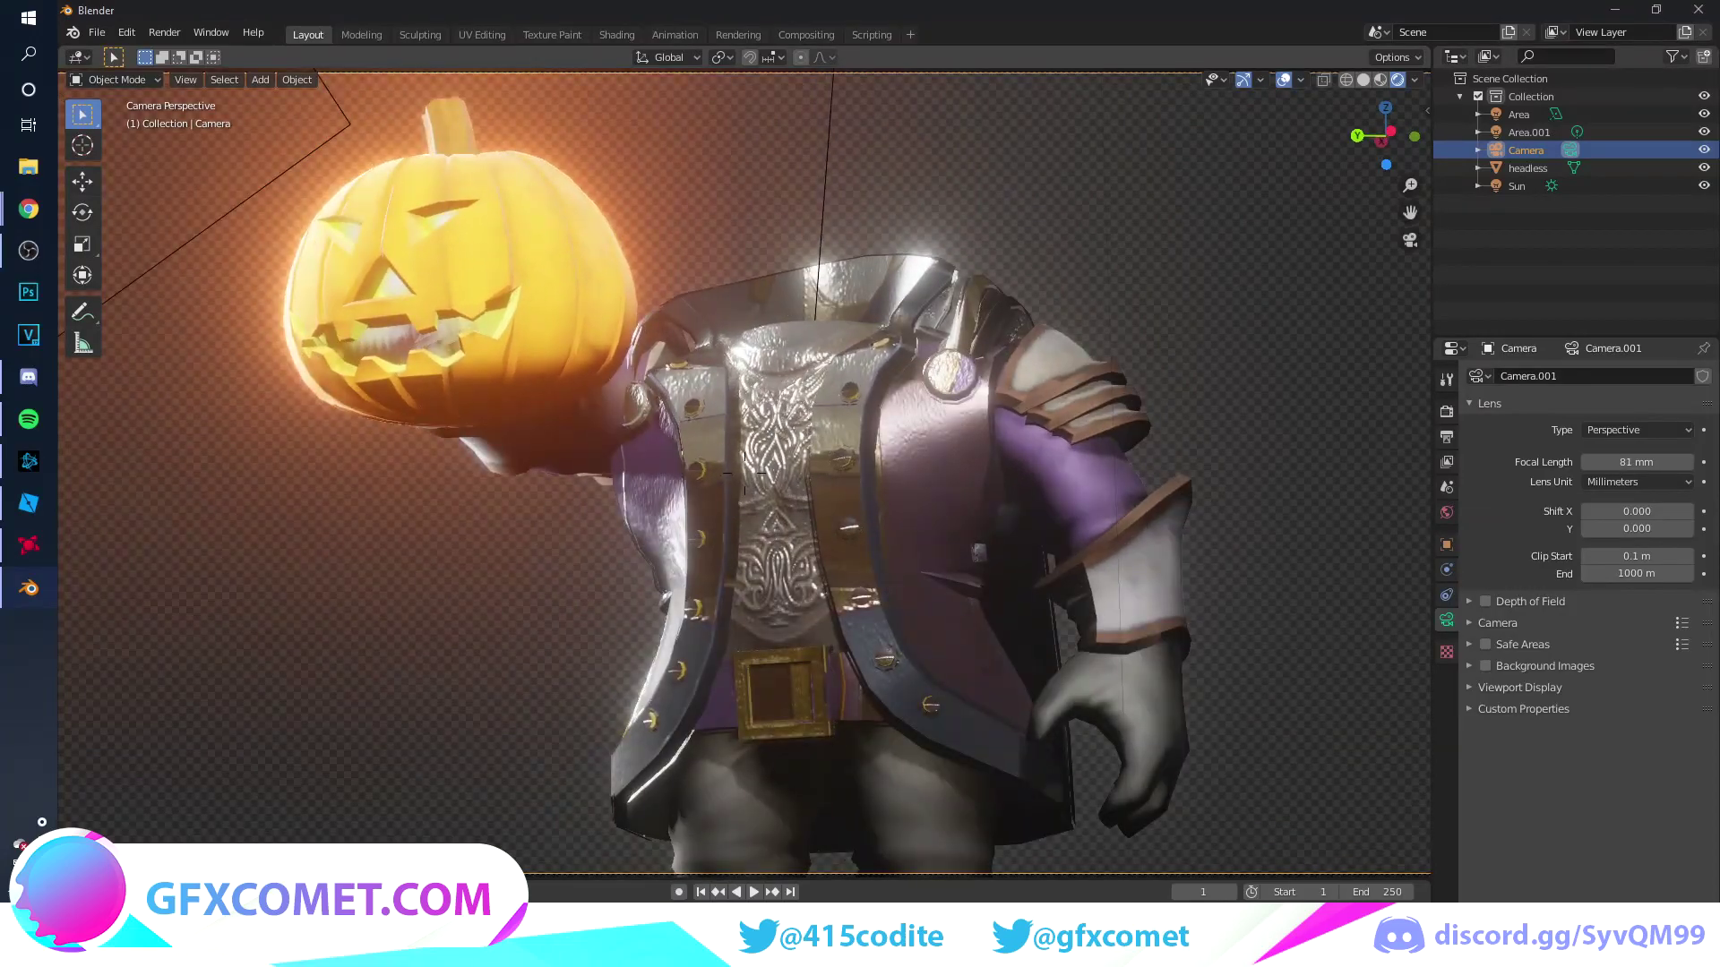
{"action": "key", "text": "w"}
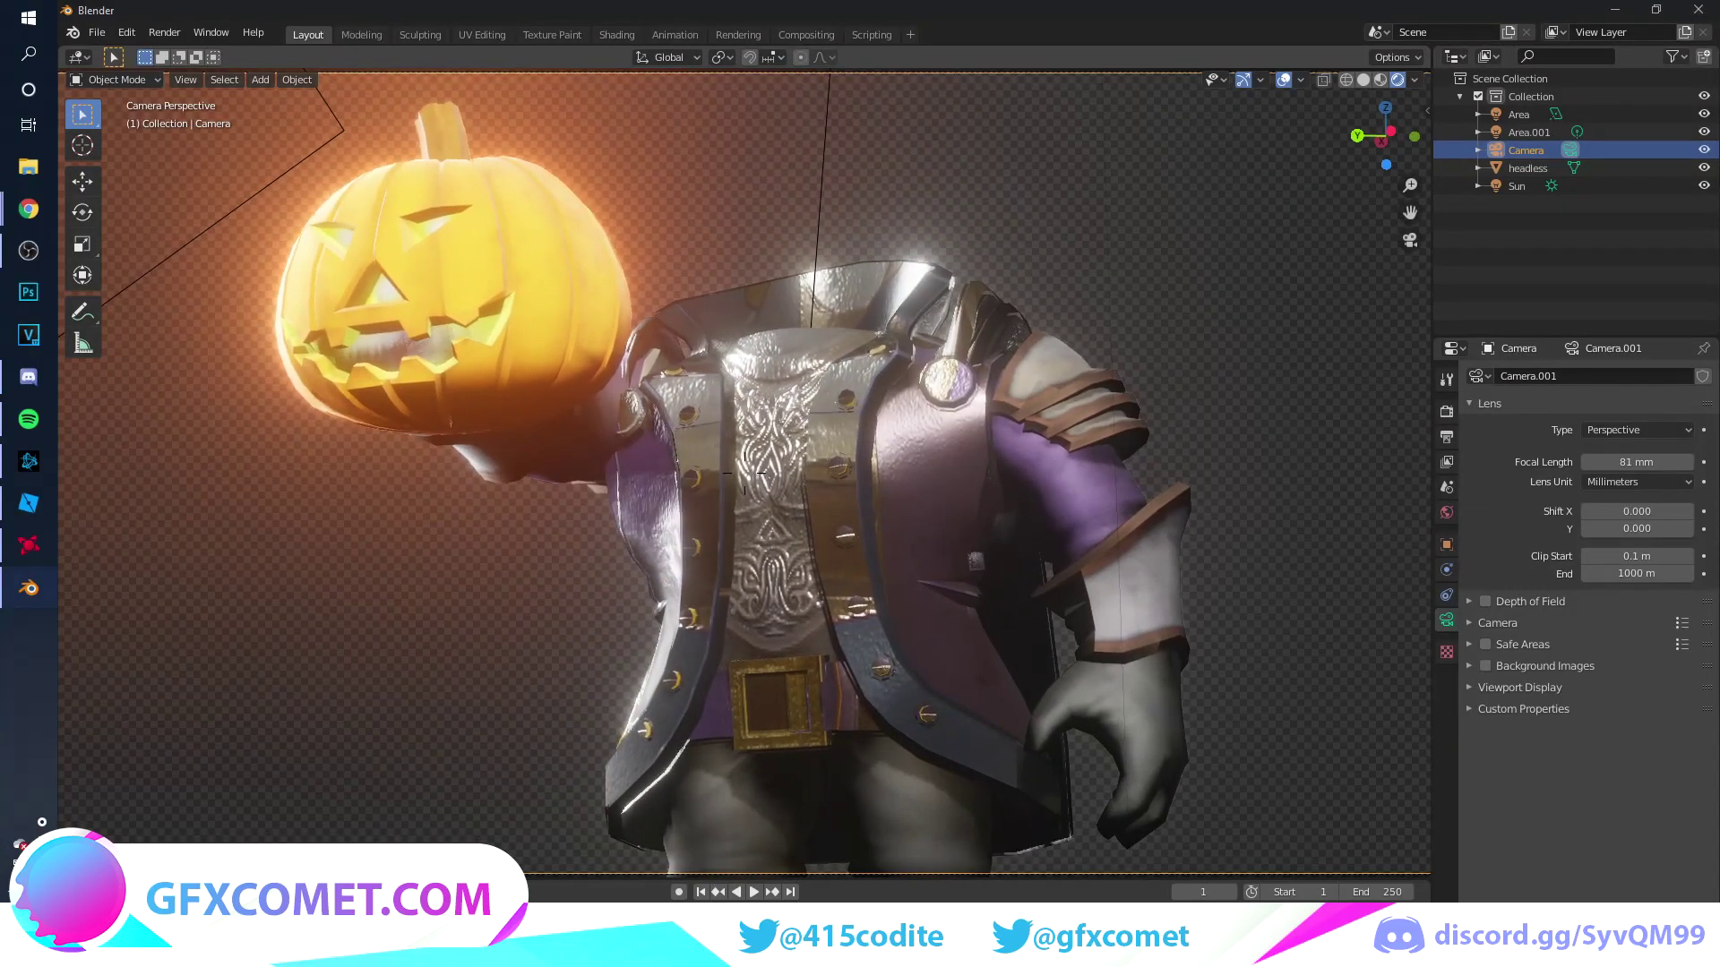
{"action": "left_click", "coordinate": [744, 472]}
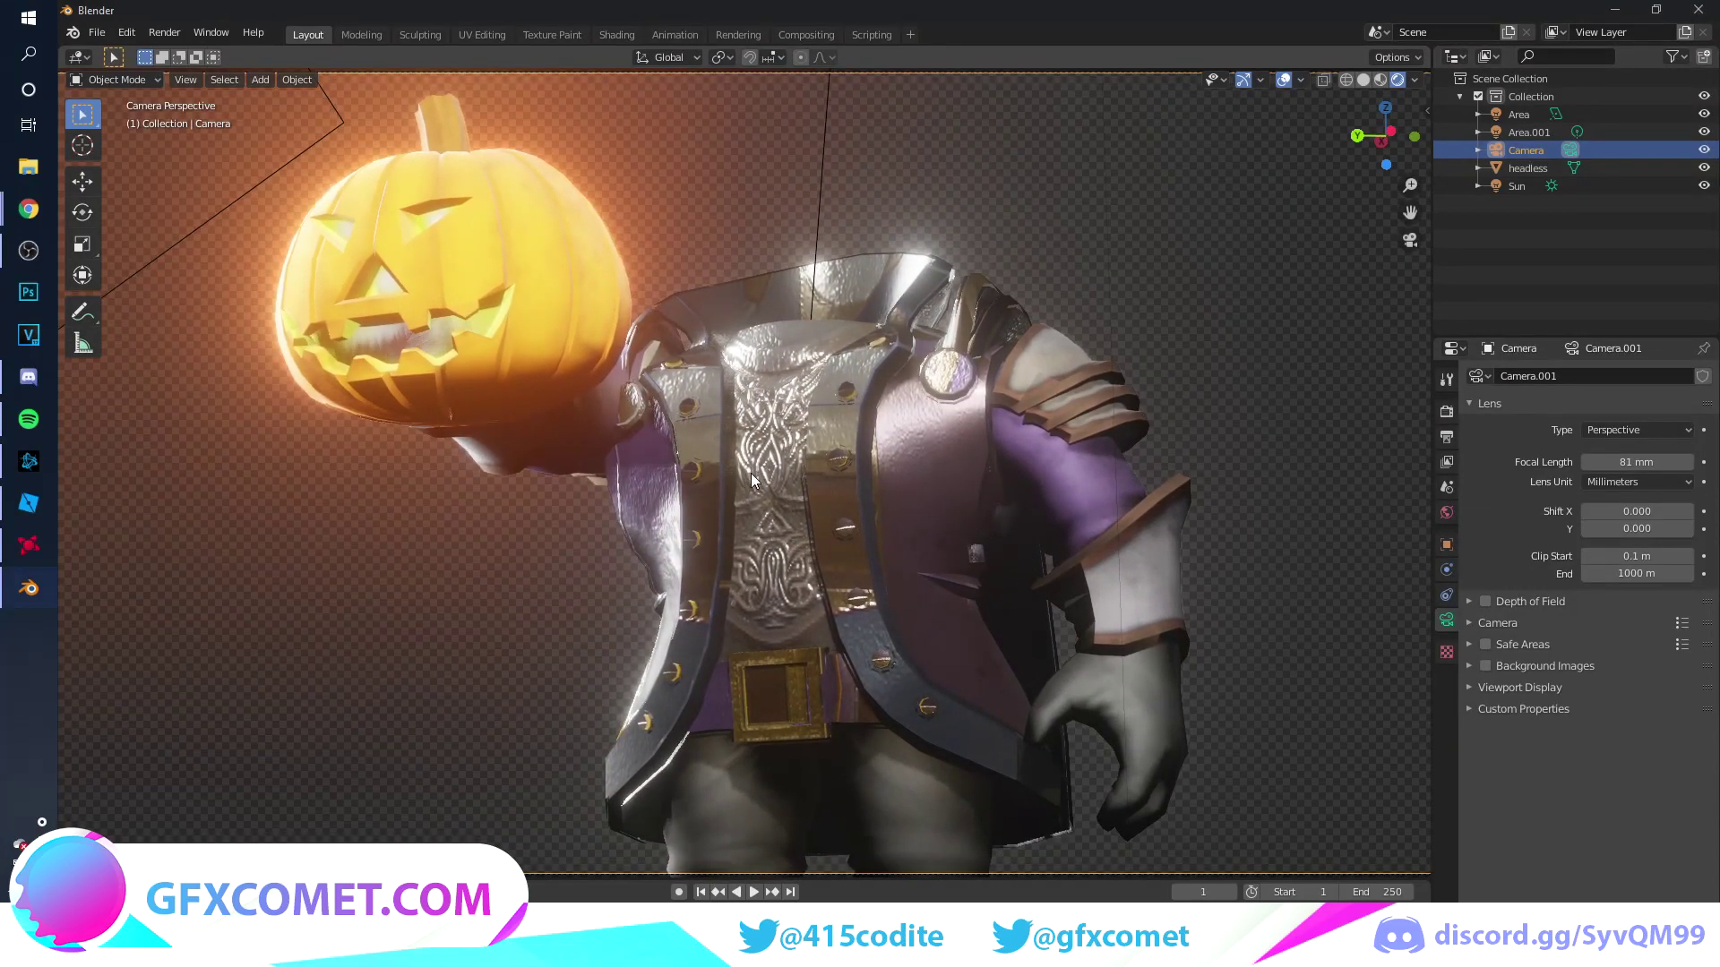
- Set the render resolution to 1000 × 1000 px and fit the square camera frame in the viewport
{"action": "left_click", "coordinate": [1447, 437]}
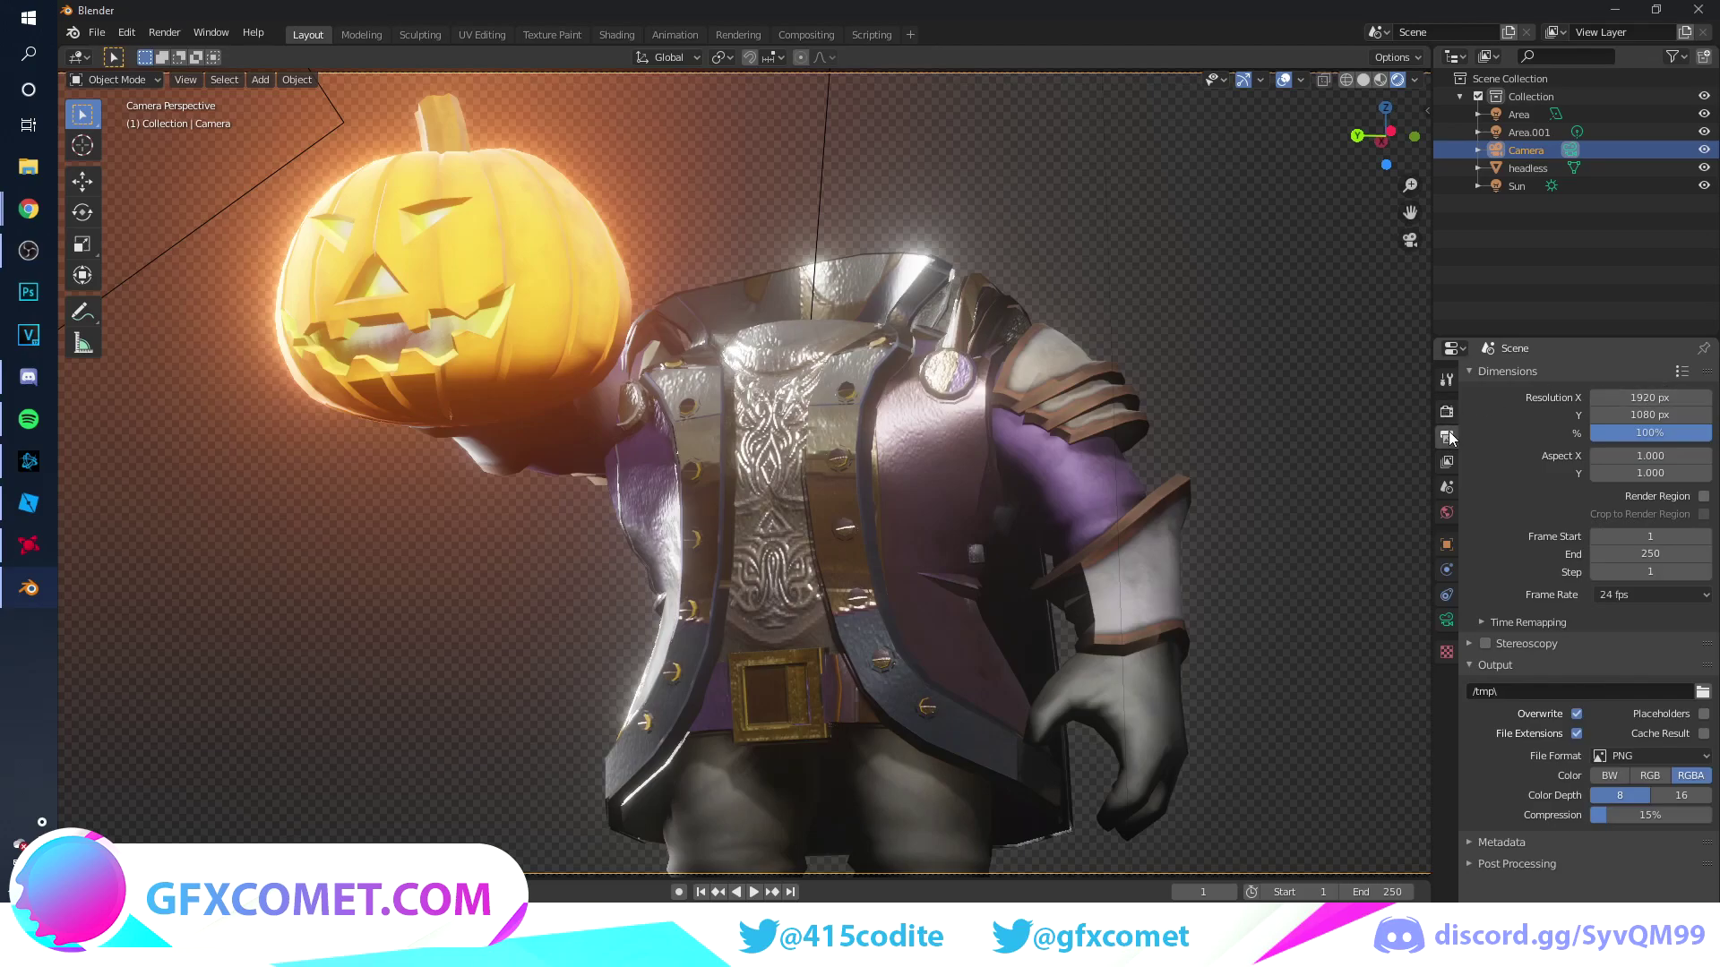
{"action": "left_click", "coordinate": [1663, 398]}
{"action": "key", "text": "Tab"}
{"action": "type", "text": "1000"}
{"action": "key", "text": "Return"}
{"action": "key", "text": "Home"}
{"action": "key", "text": "w"}
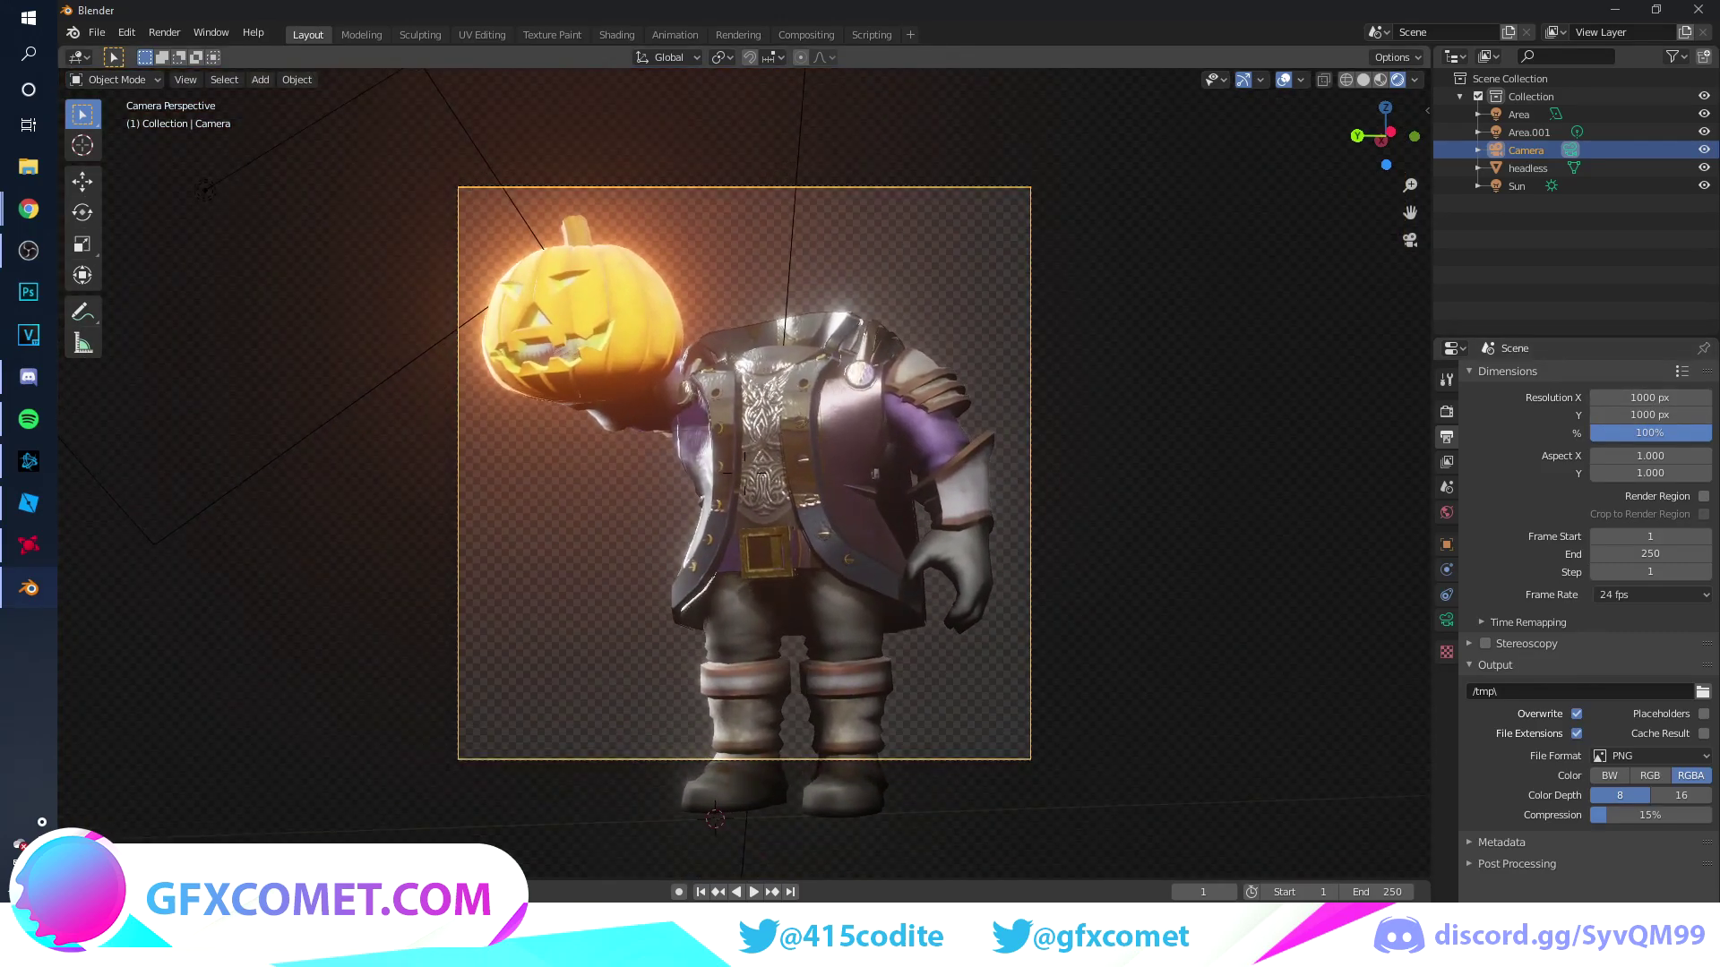
{"action": "scroll", "coordinate": [775, 461], "scroll_direction": "up", "scroll_amount": 3}
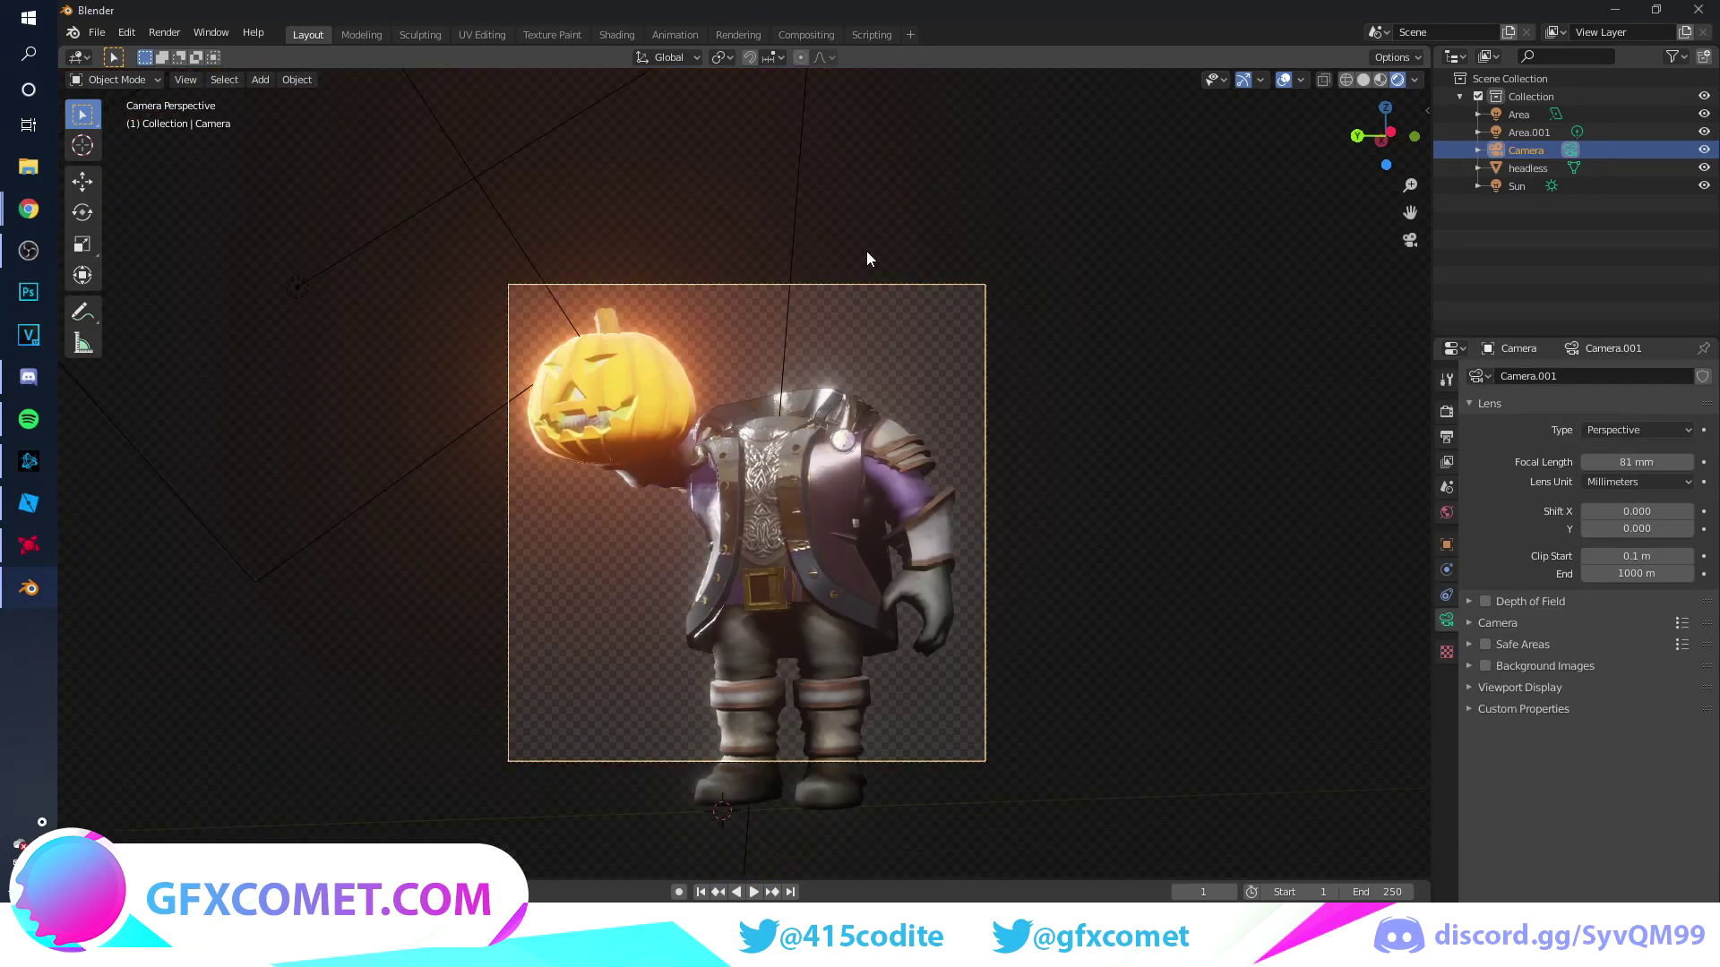
- Render the still image of the horseman, save it as an image file and close the render window
{"action": "left_click", "coordinate": [166, 33]}
{"action": "left_click", "coordinate": [199, 53]}
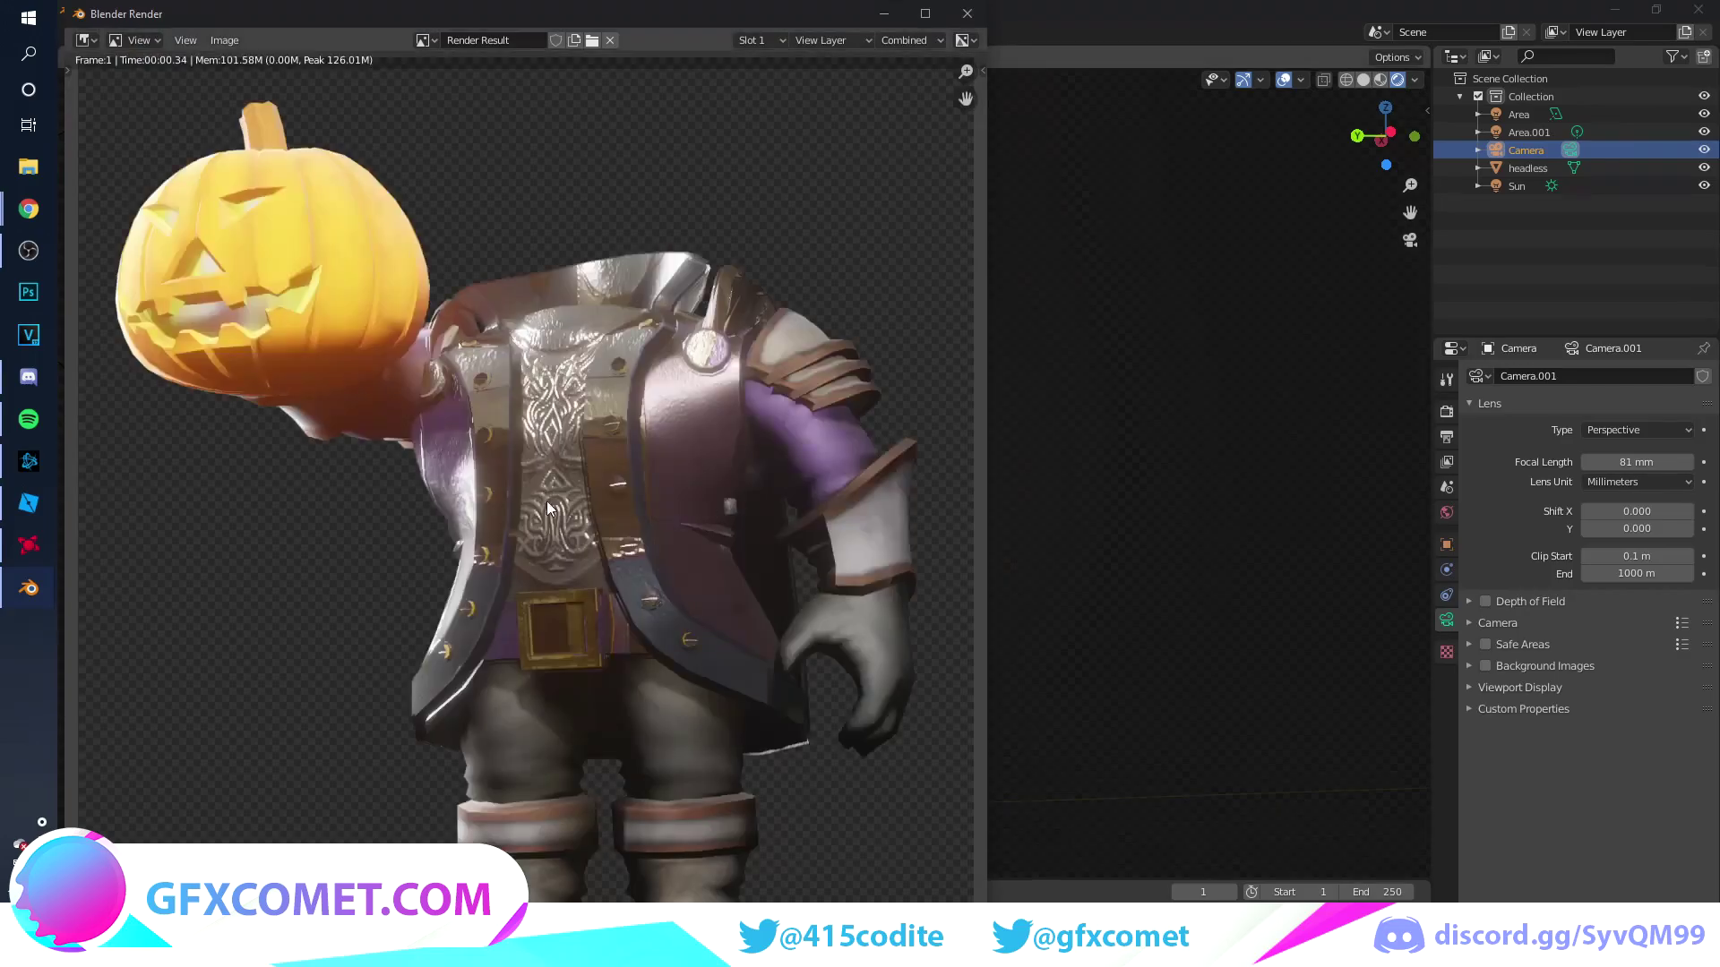
{"action": "left_click_drag", "start_coordinate": [768, 20], "coordinate": [1111, 71]}
{"action": "left_click", "coordinate": [563, 92]}
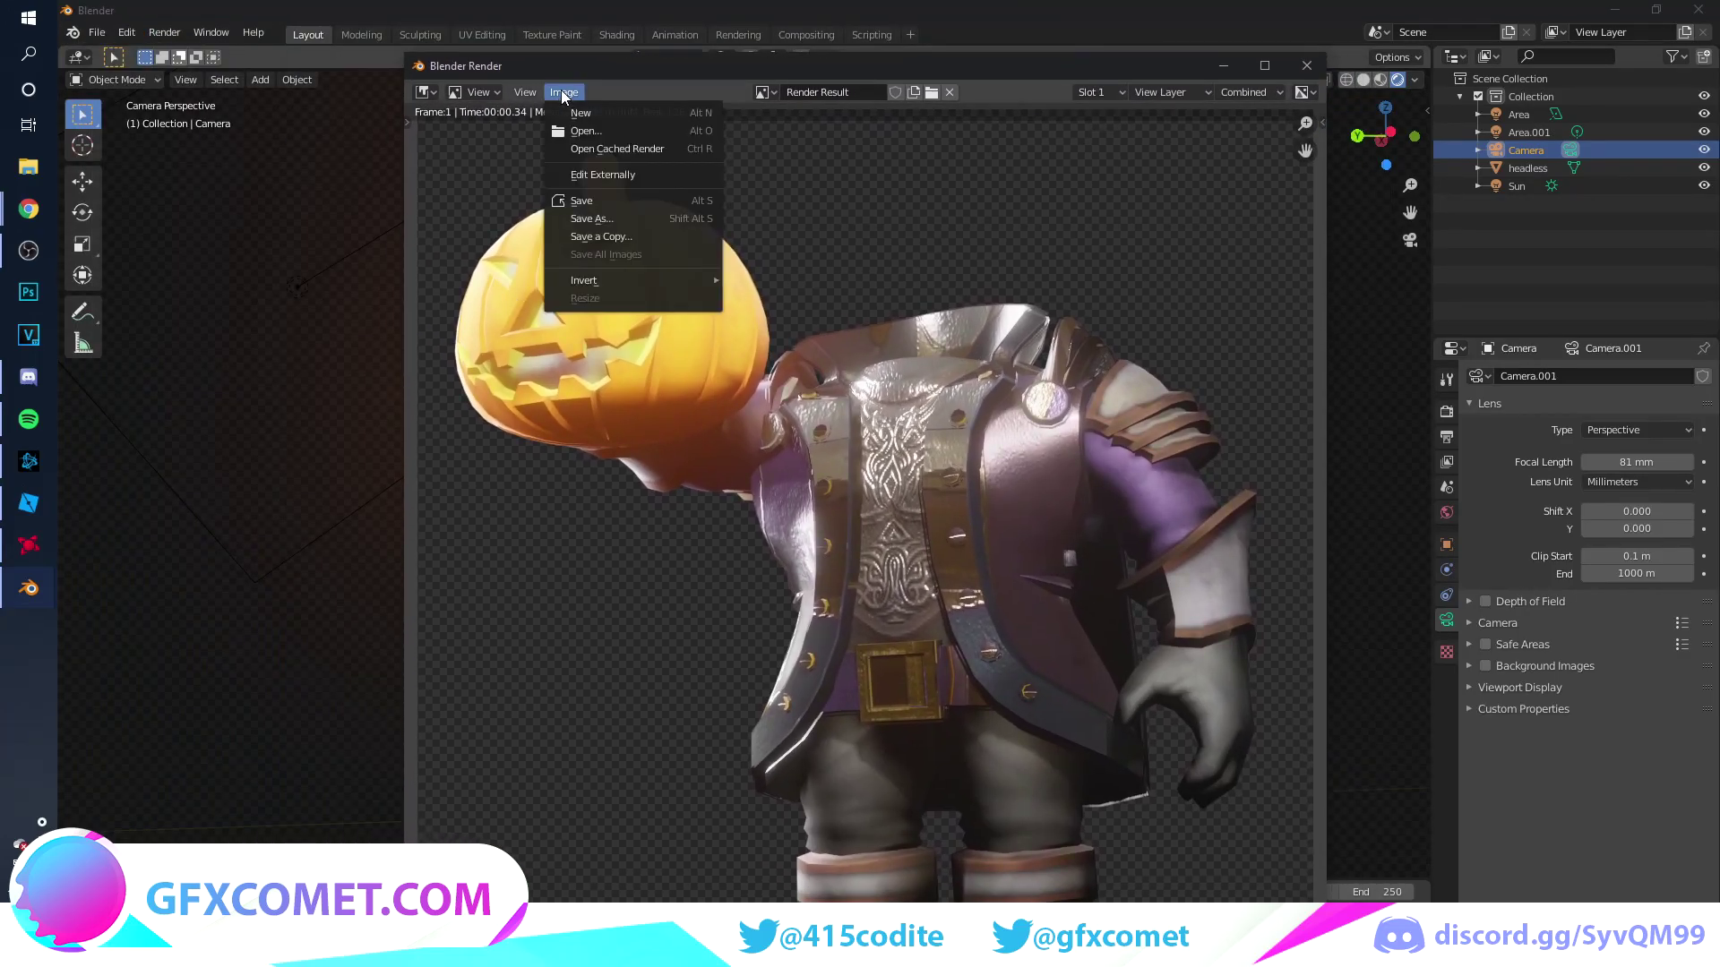
{"action": "left_click", "coordinate": [609, 218]}
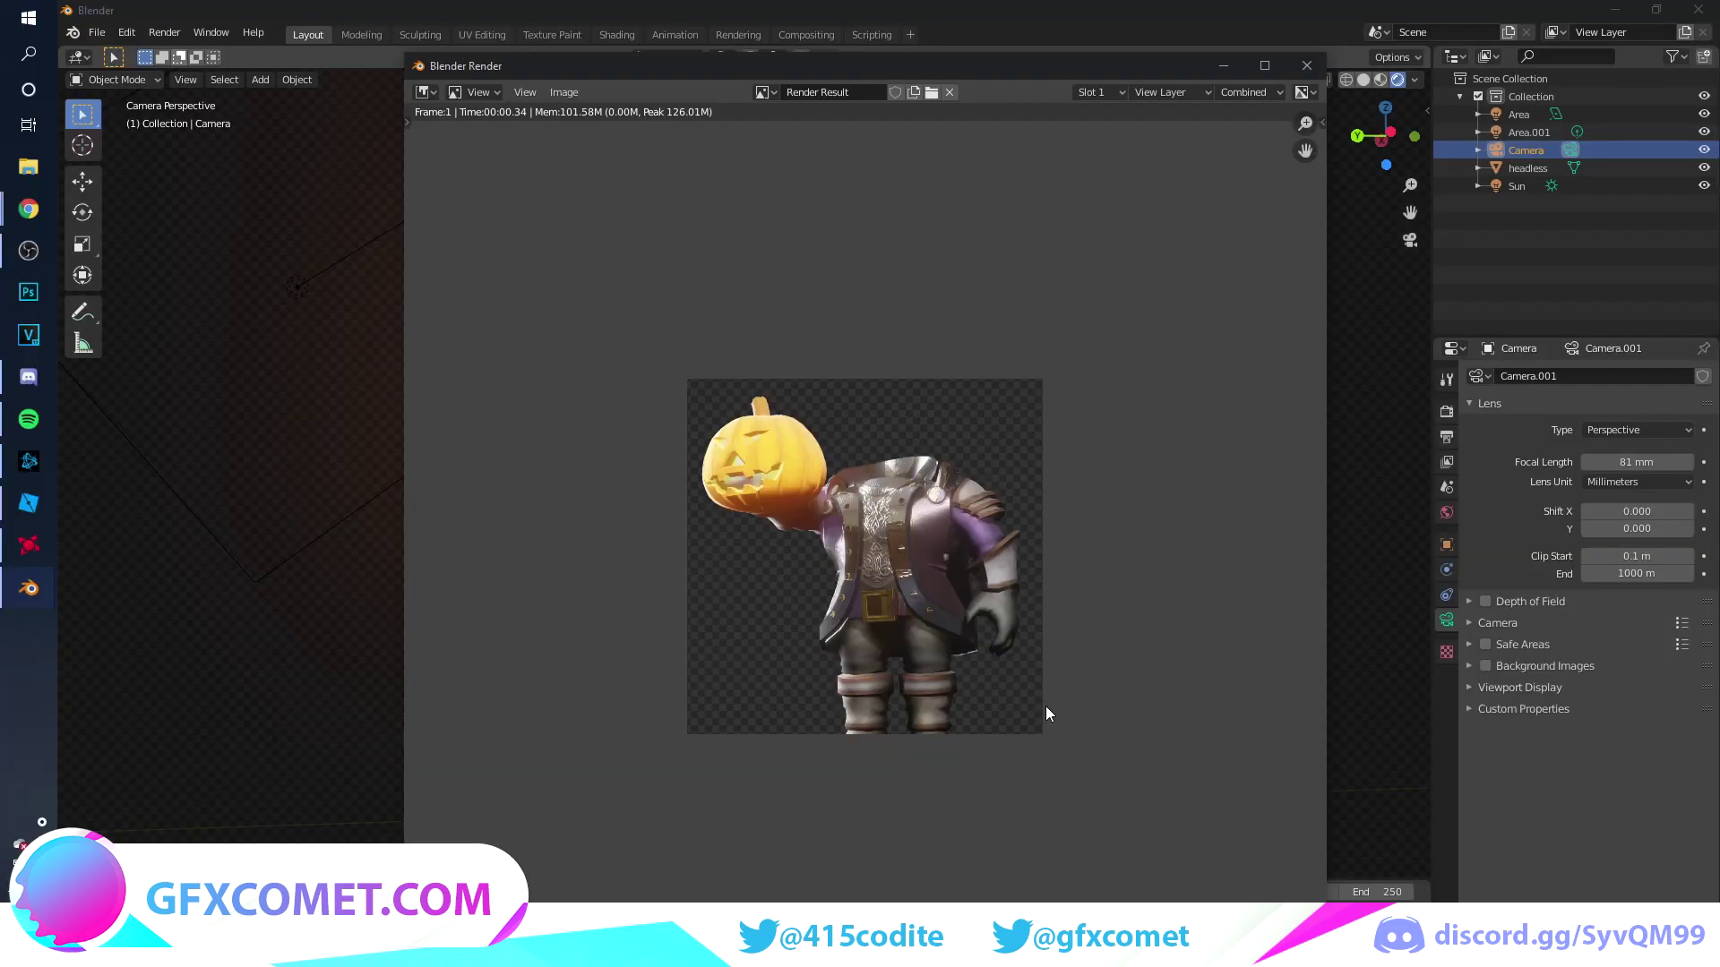
{"action": "scroll", "coordinate": [1045, 704], "scroll_direction": "up", "scroll_amount": 5}
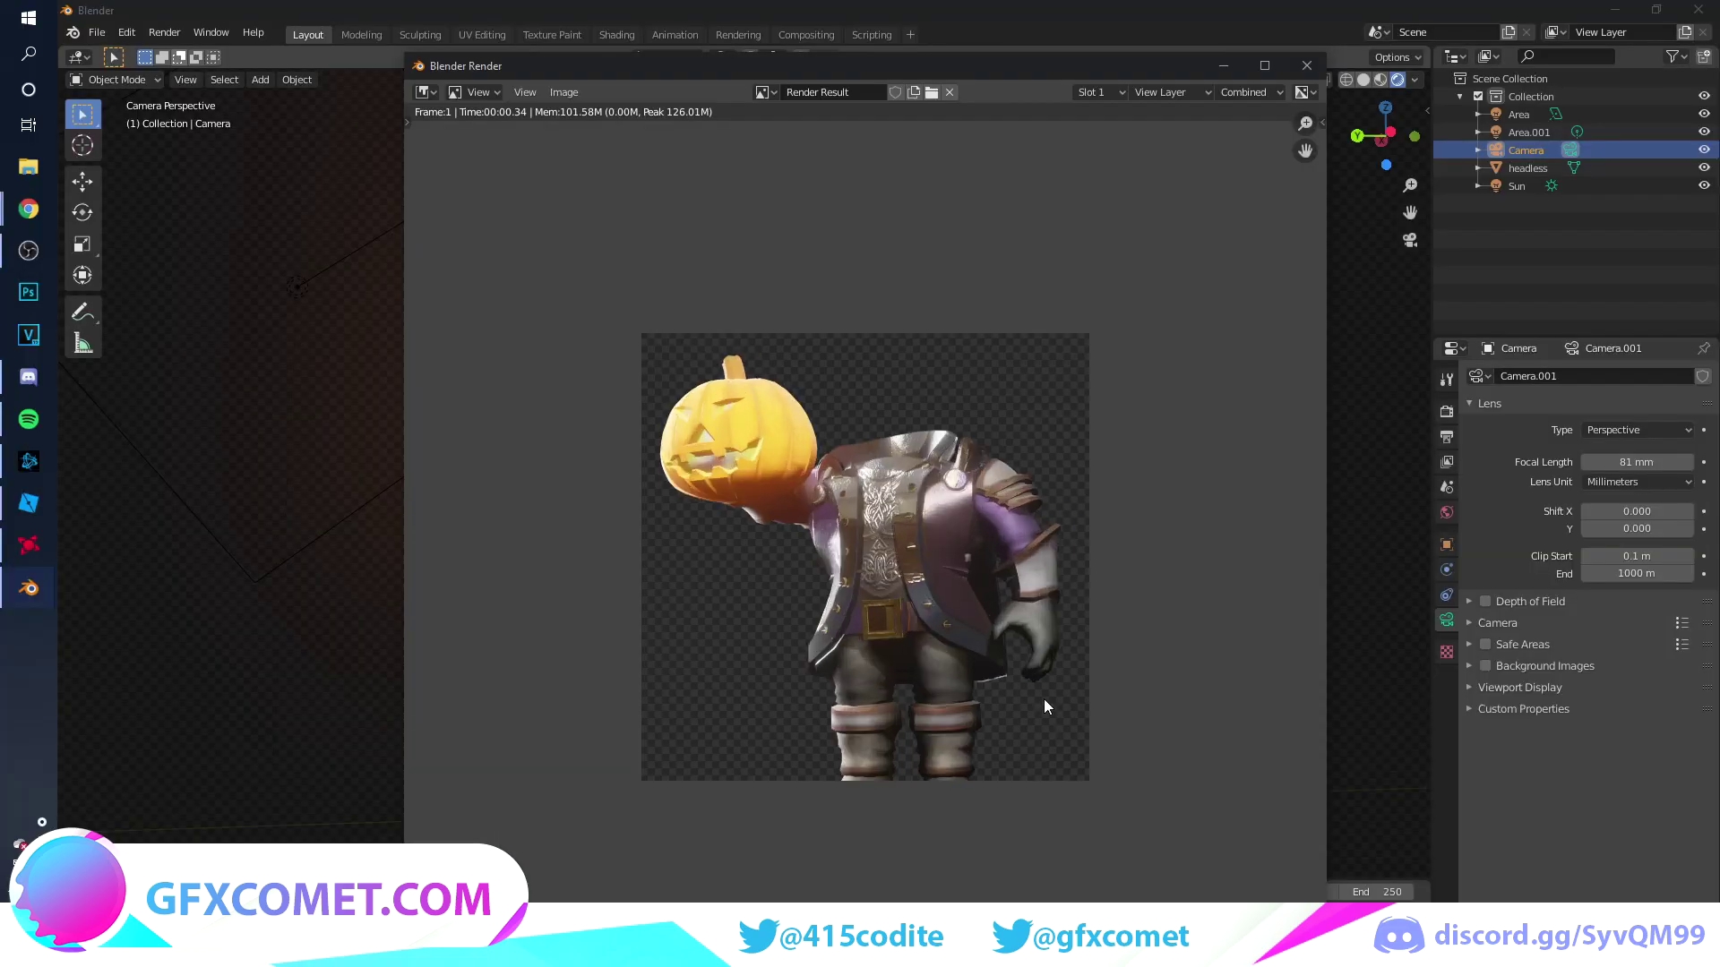
{"action": "left_click", "coordinate": [1307, 65]}
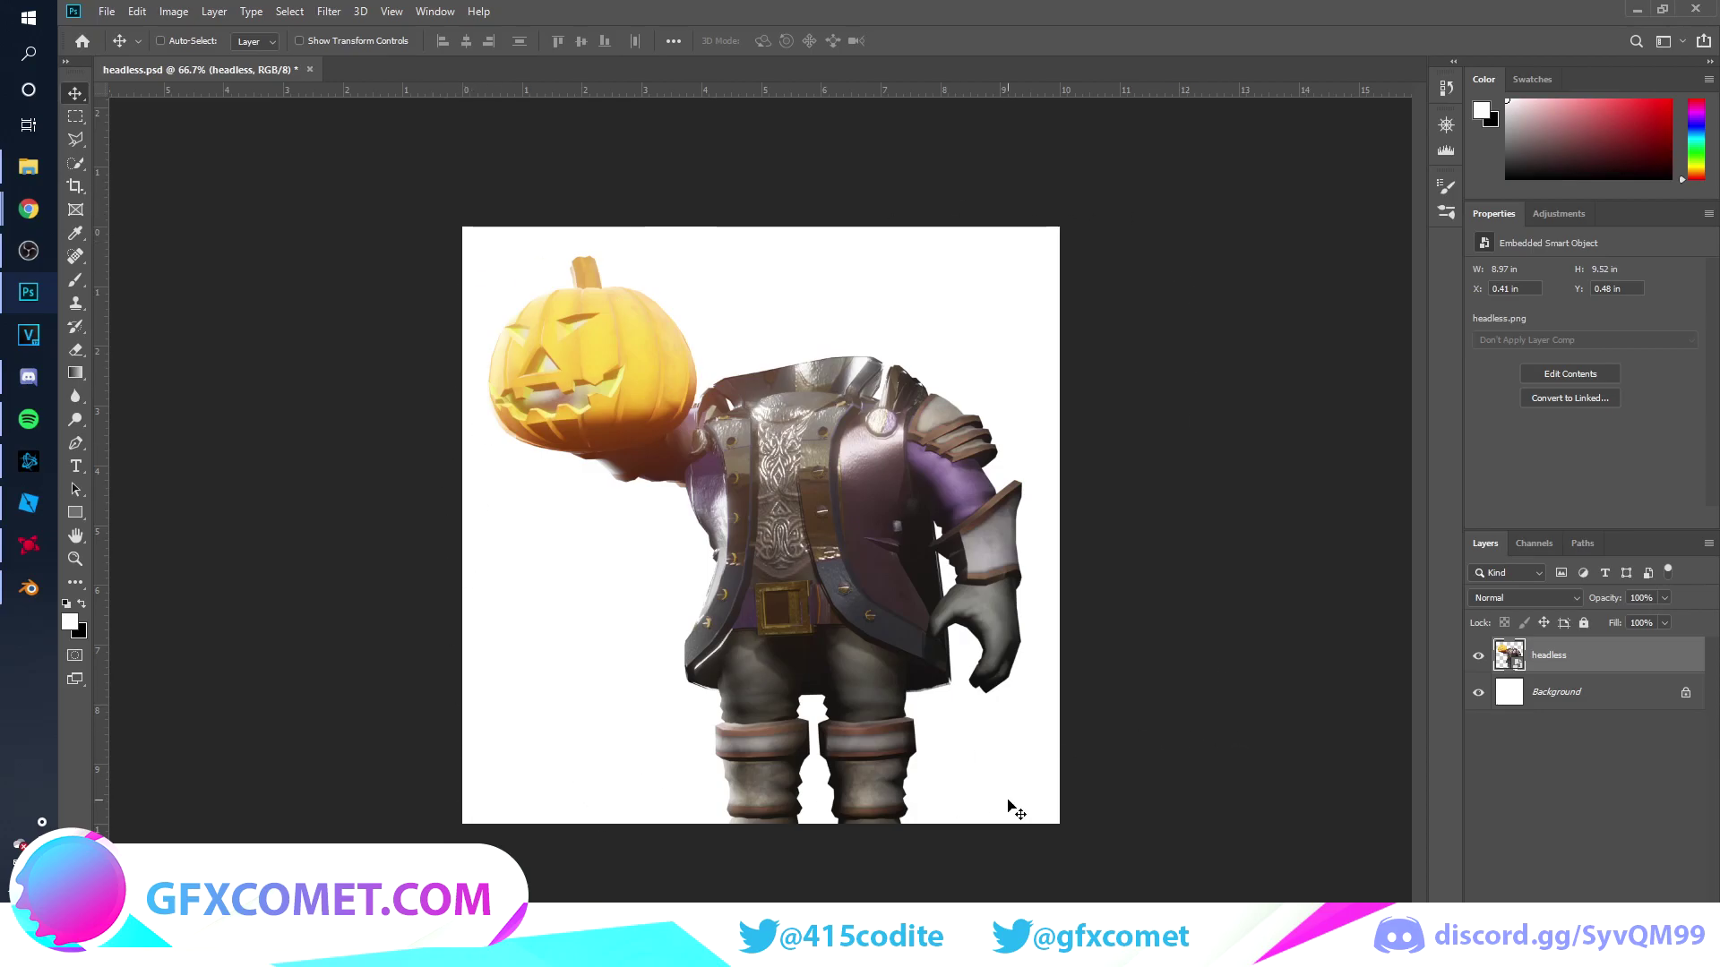
{"action": "left_click_drag", "start_coordinate": [793, 472], "coordinate": [862, 539]}
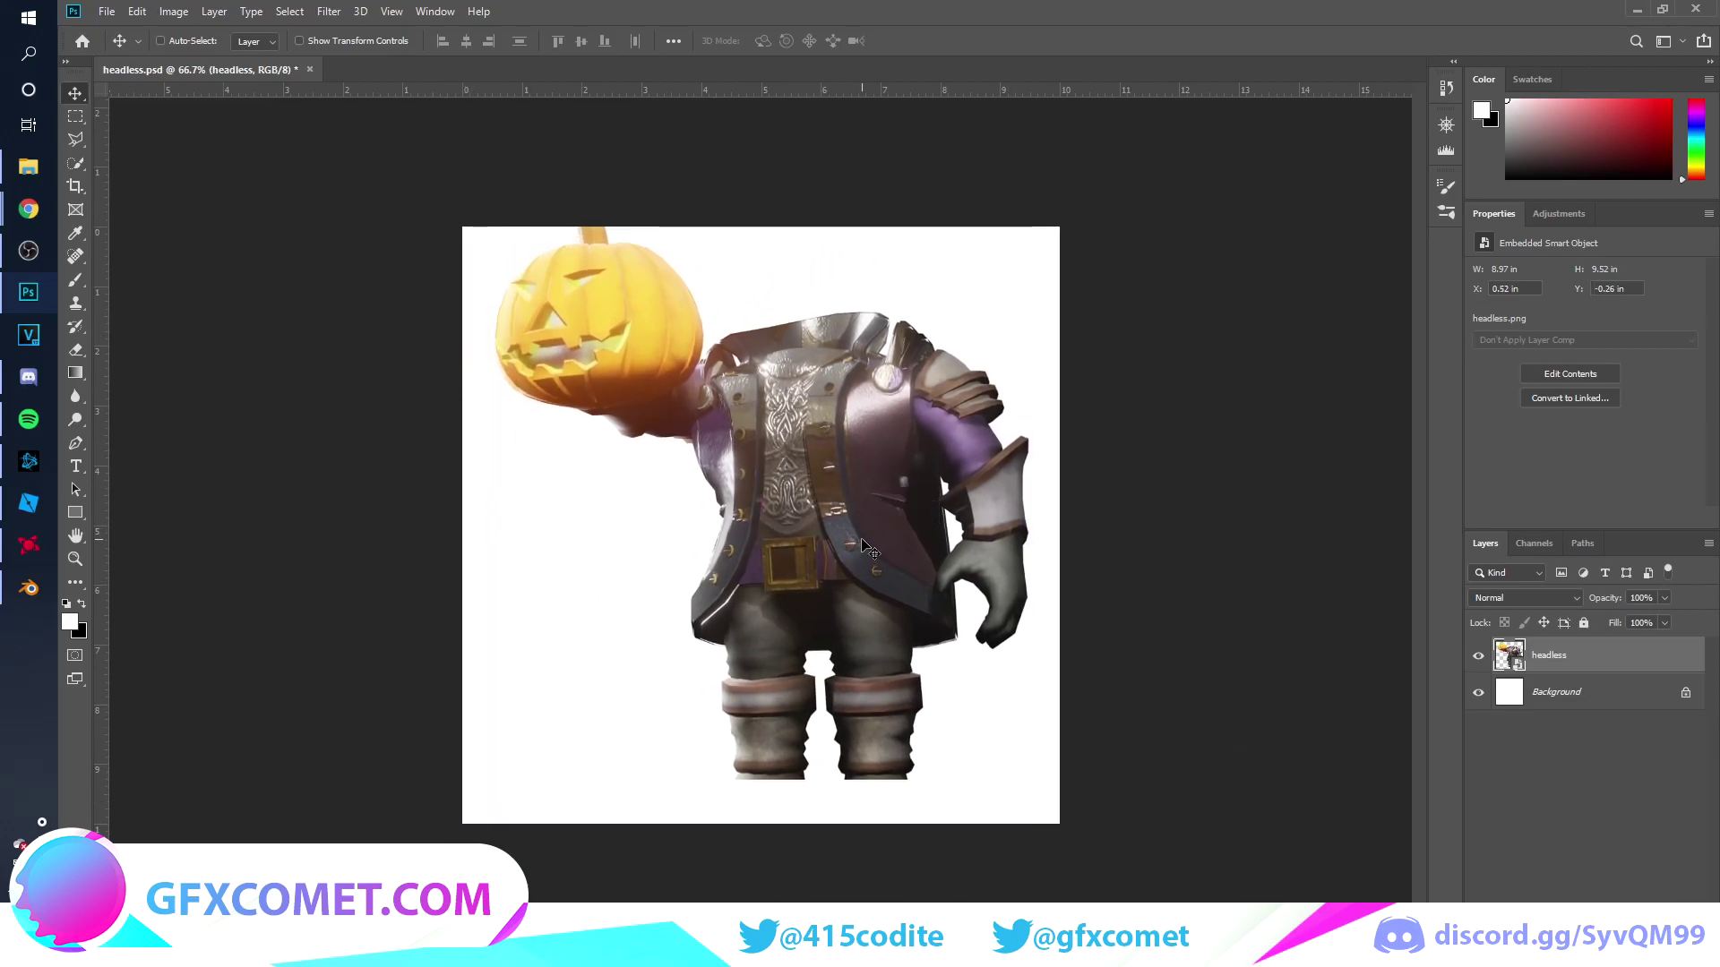
{"action": "key", "text": "ctrl+plus"}
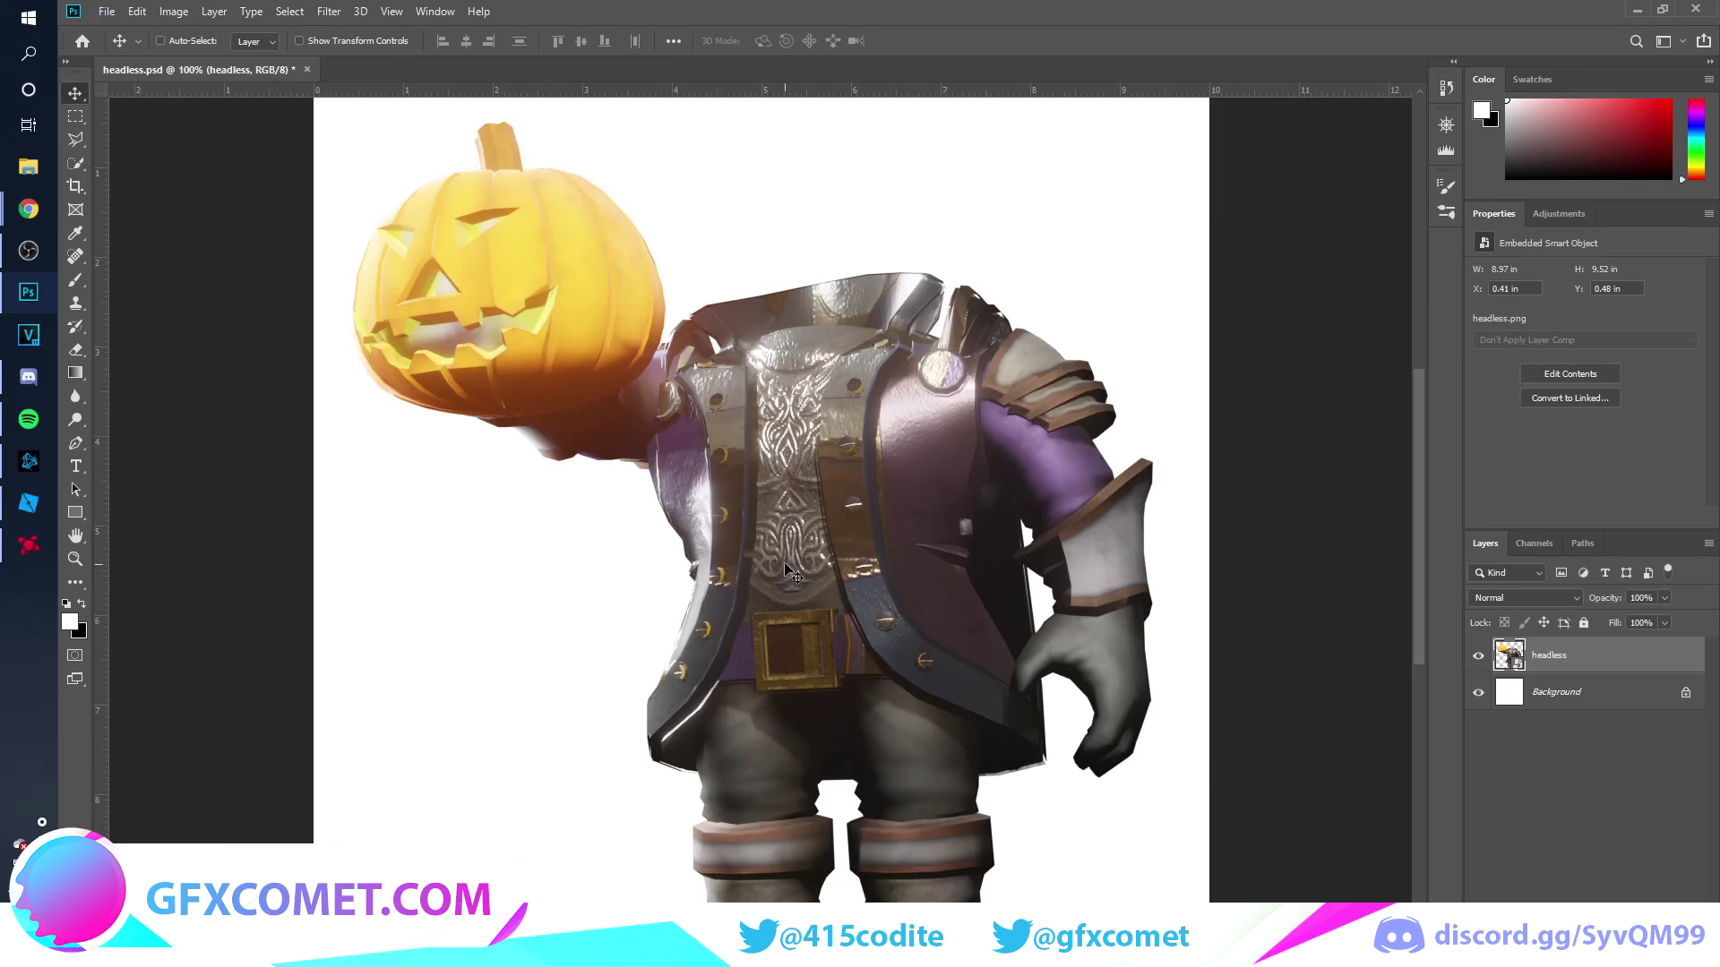
{"action": "scroll", "coordinate": [786, 572], "scroll_direction": "down", "scroll_amount": 2}
- In Photoshop's headless.psd, enlarge the dark forest picture to cover the canvas and place its layer beneath the headless layer
{"action": "left_click", "coordinate": [105, 13]}
{"action": "left_click", "coordinate": [234, 170]}
{"action": "key", "text": "ctrl+minus"}
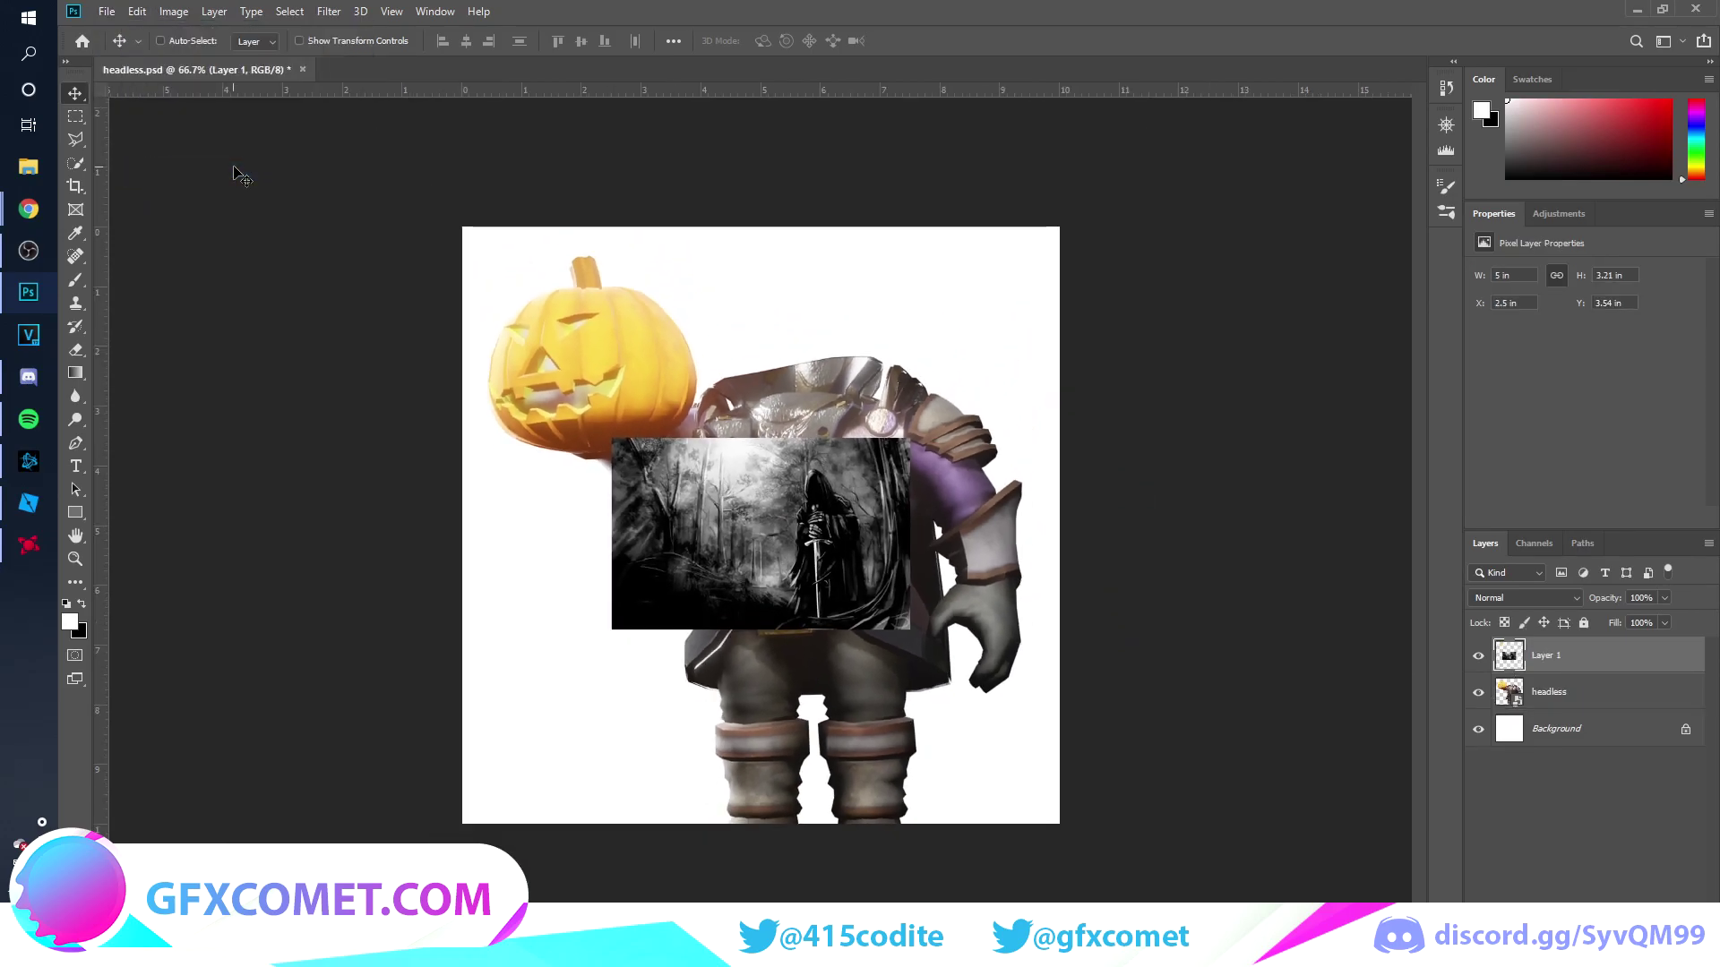
{"action": "key", "text": "ctrl+t"}
{"action": "left_click_drag", "start_coordinate": [910, 440], "coordinate": [1268, 250], "text": "alt"}
{"action": "key", "text": "Return"}
{"action": "left_click_drag", "start_coordinate": [1567, 655], "coordinate": [1579, 706]}
- Apply a strong blur filter to the forest background layer
{"action": "left_click", "coordinate": [328, 11]}
{"action": "mouse_move", "coordinate": [500, 217]}
{"action": "left_click", "coordinate": [613, 283]}
{"action": "left_click_drag", "start_coordinate": [1087, 476], "coordinate": [1159, 479]}
{"action": "left_click", "coordinate": [1290, 238]}
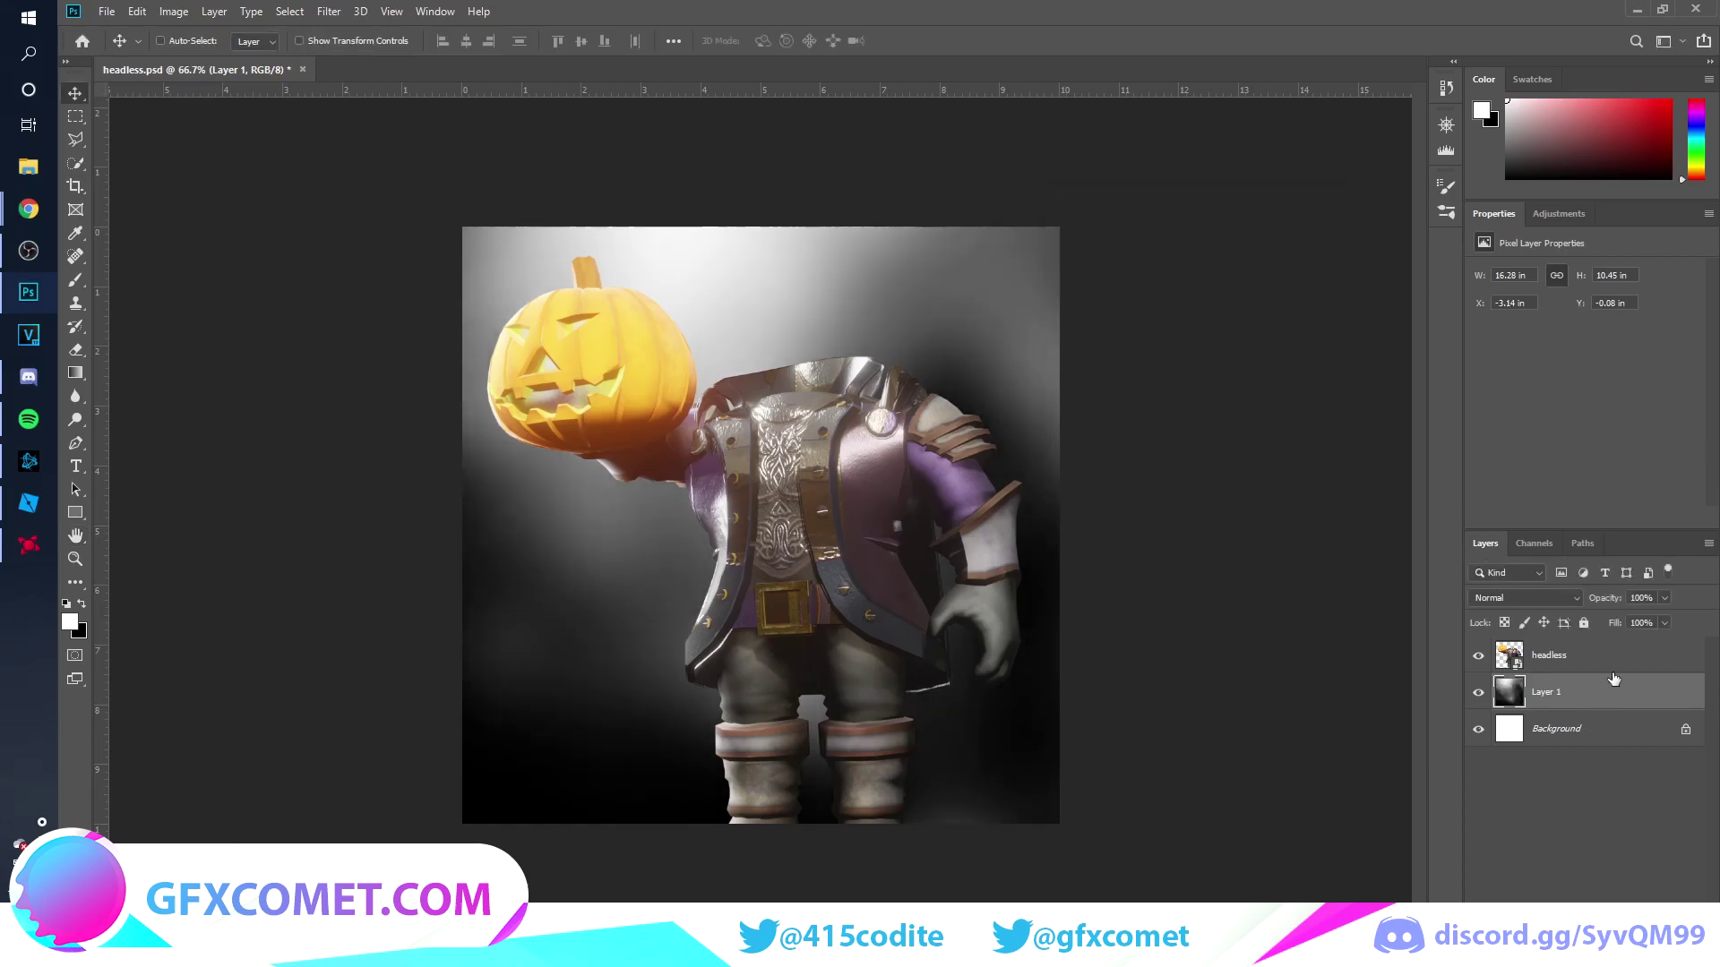
- Enlarge the headless layer to about 9.79 by 10.39 in and shift it slightly to fill the canvas
{"action": "left_click", "coordinate": [1613, 655]}
{"action": "key", "text": "ctrl+t"}
{"action": "left_click_drag", "start_coordinate": [1059, 228], "coordinate": [1080, 199], "text": "alt"}
{"action": "left_click_drag", "start_coordinate": [1034, 335], "coordinate": [1035, 347]}
{"action": "key", "text": "Return"}
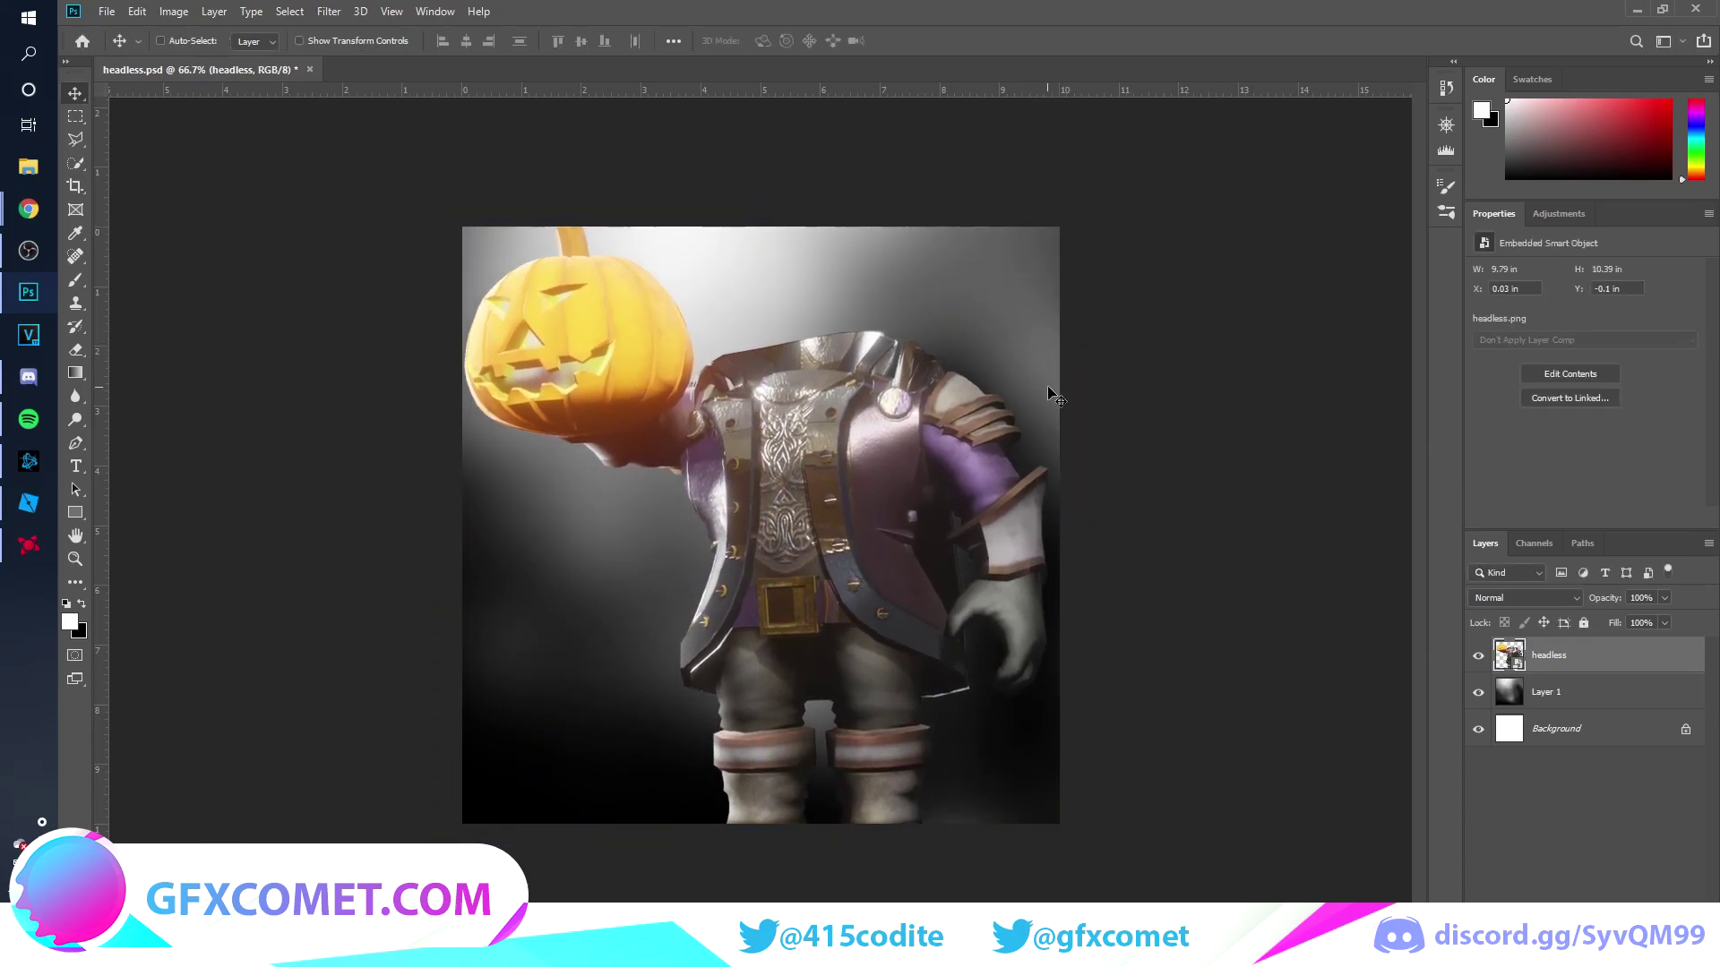
- Add an Exposure adjustment layer above the headless layer and adjust its exposure and gamma correction
{"action": "left_click", "coordinate": [1592, 957]}
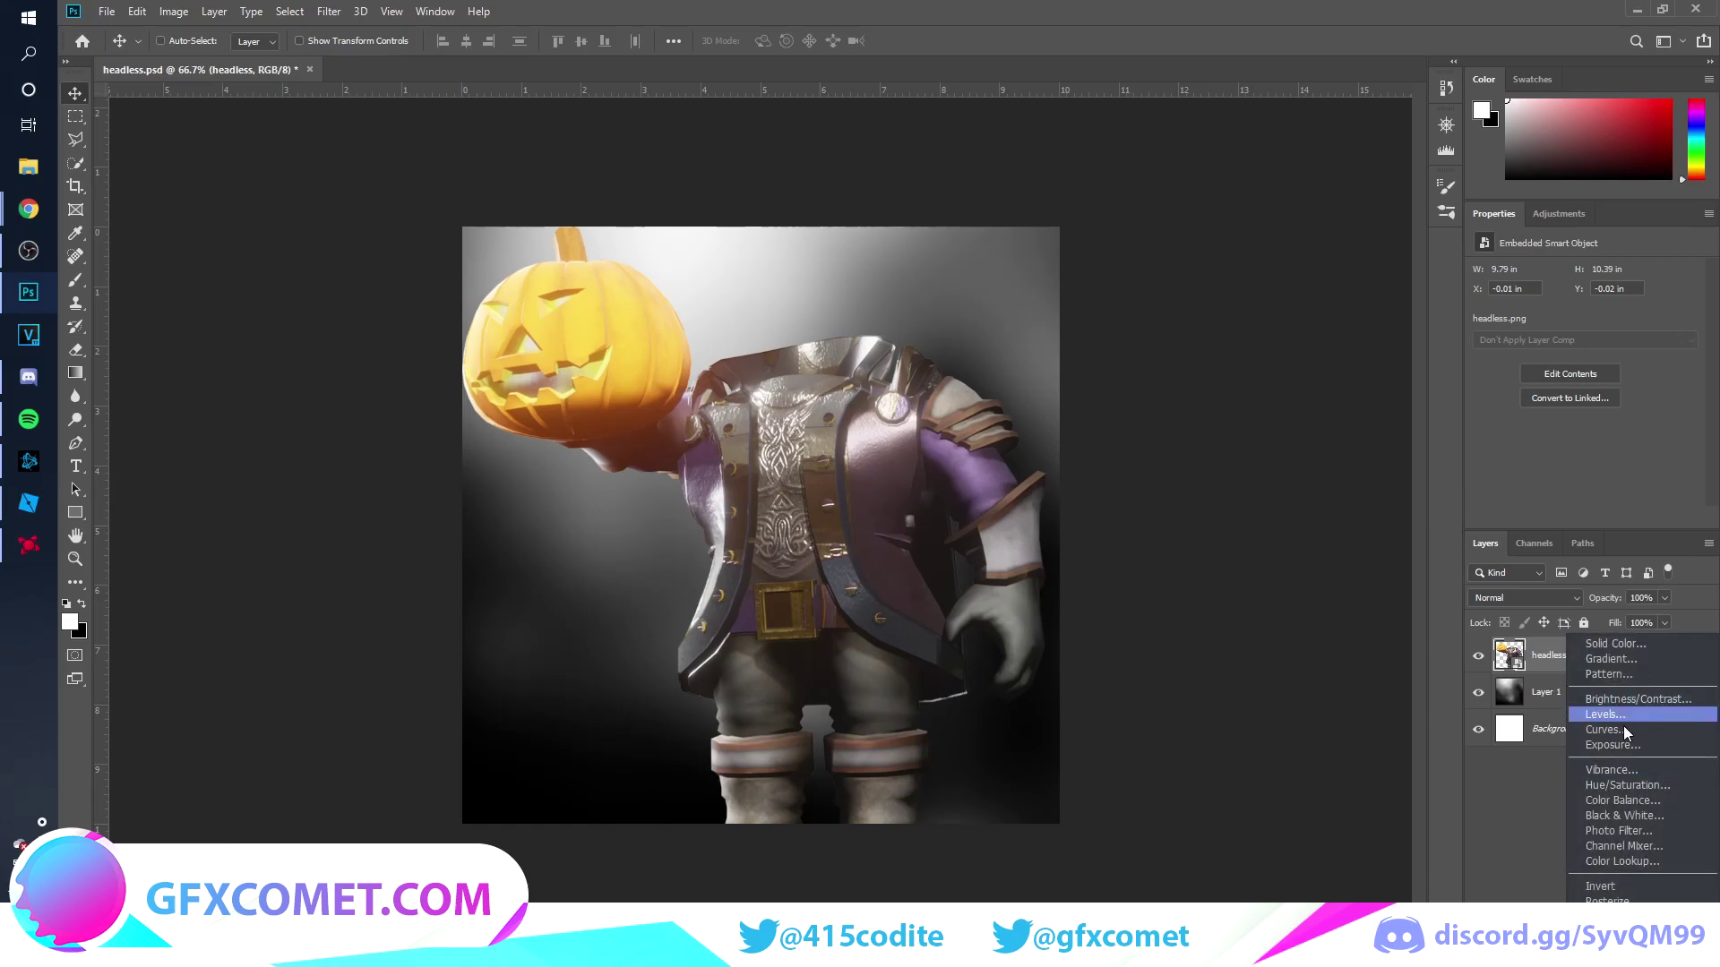
{"action": "left_click", "coordinate": [1613, 745]}
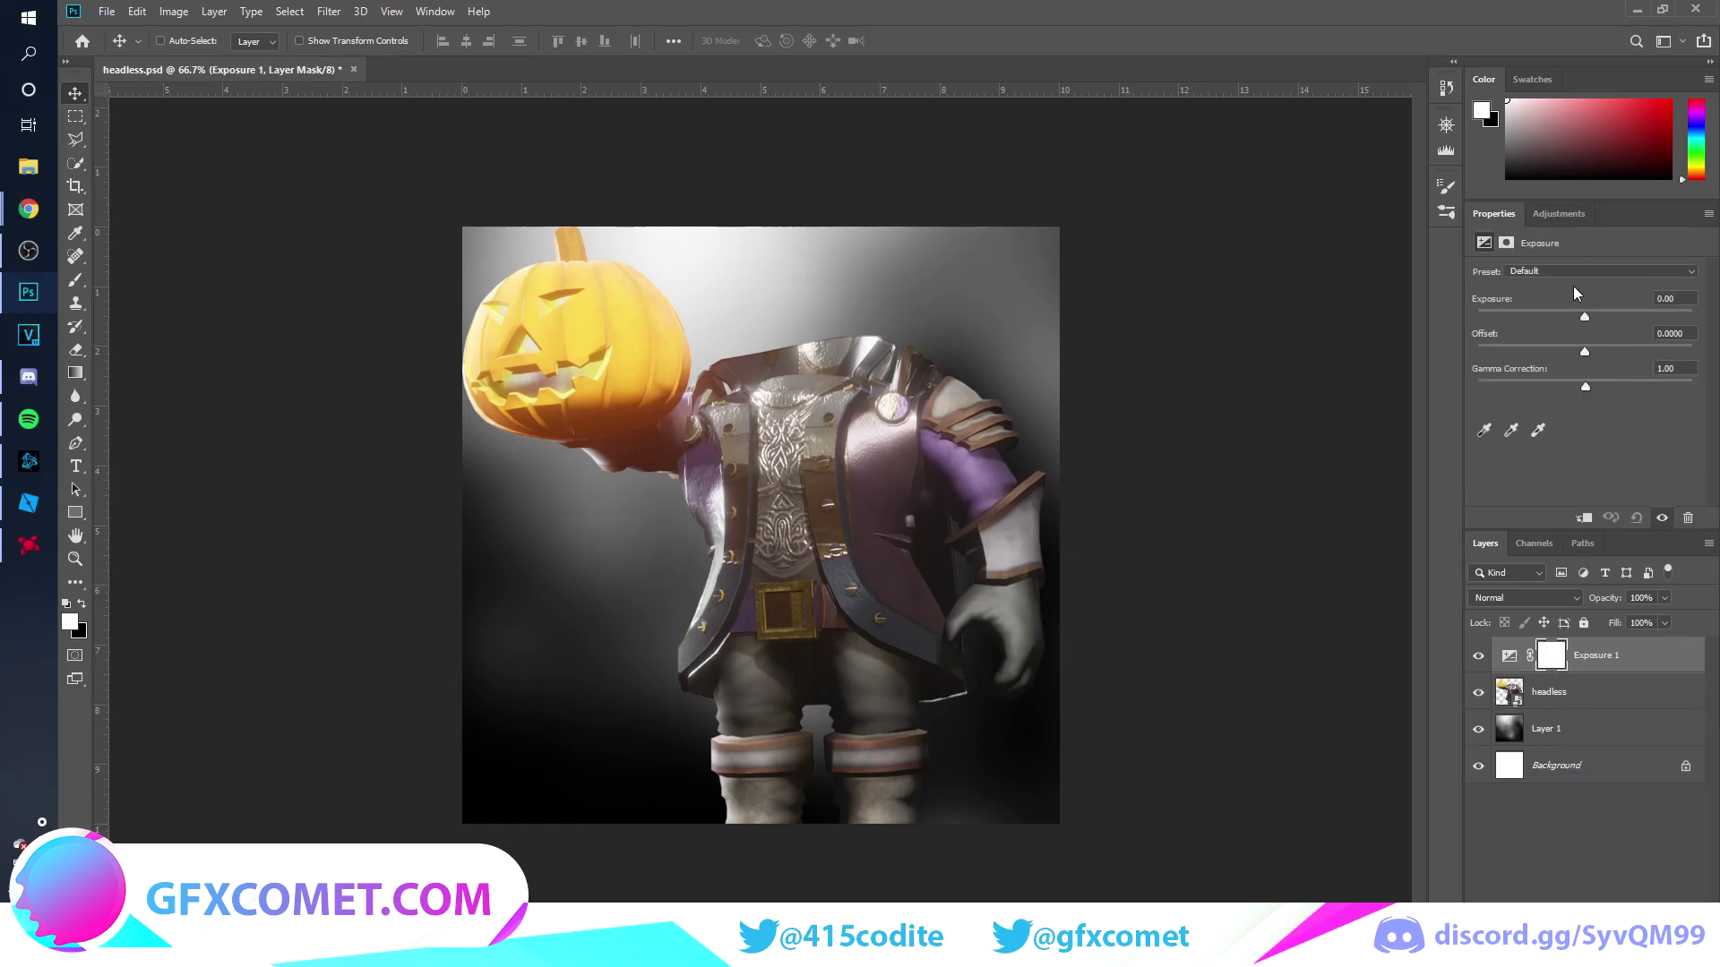
{"action": "left_click_drag", "start_coordinate": [1583, 315], "coordinate": [1596, 386]}
- Scale the headless layer up to about 11.07 by 11.57 in so the character runs past the canvas edges
{"action": "left_click", "coordinate": [646, 504], "text": "ctrl"}
{"action": "key", "text": "ctrl+t"}
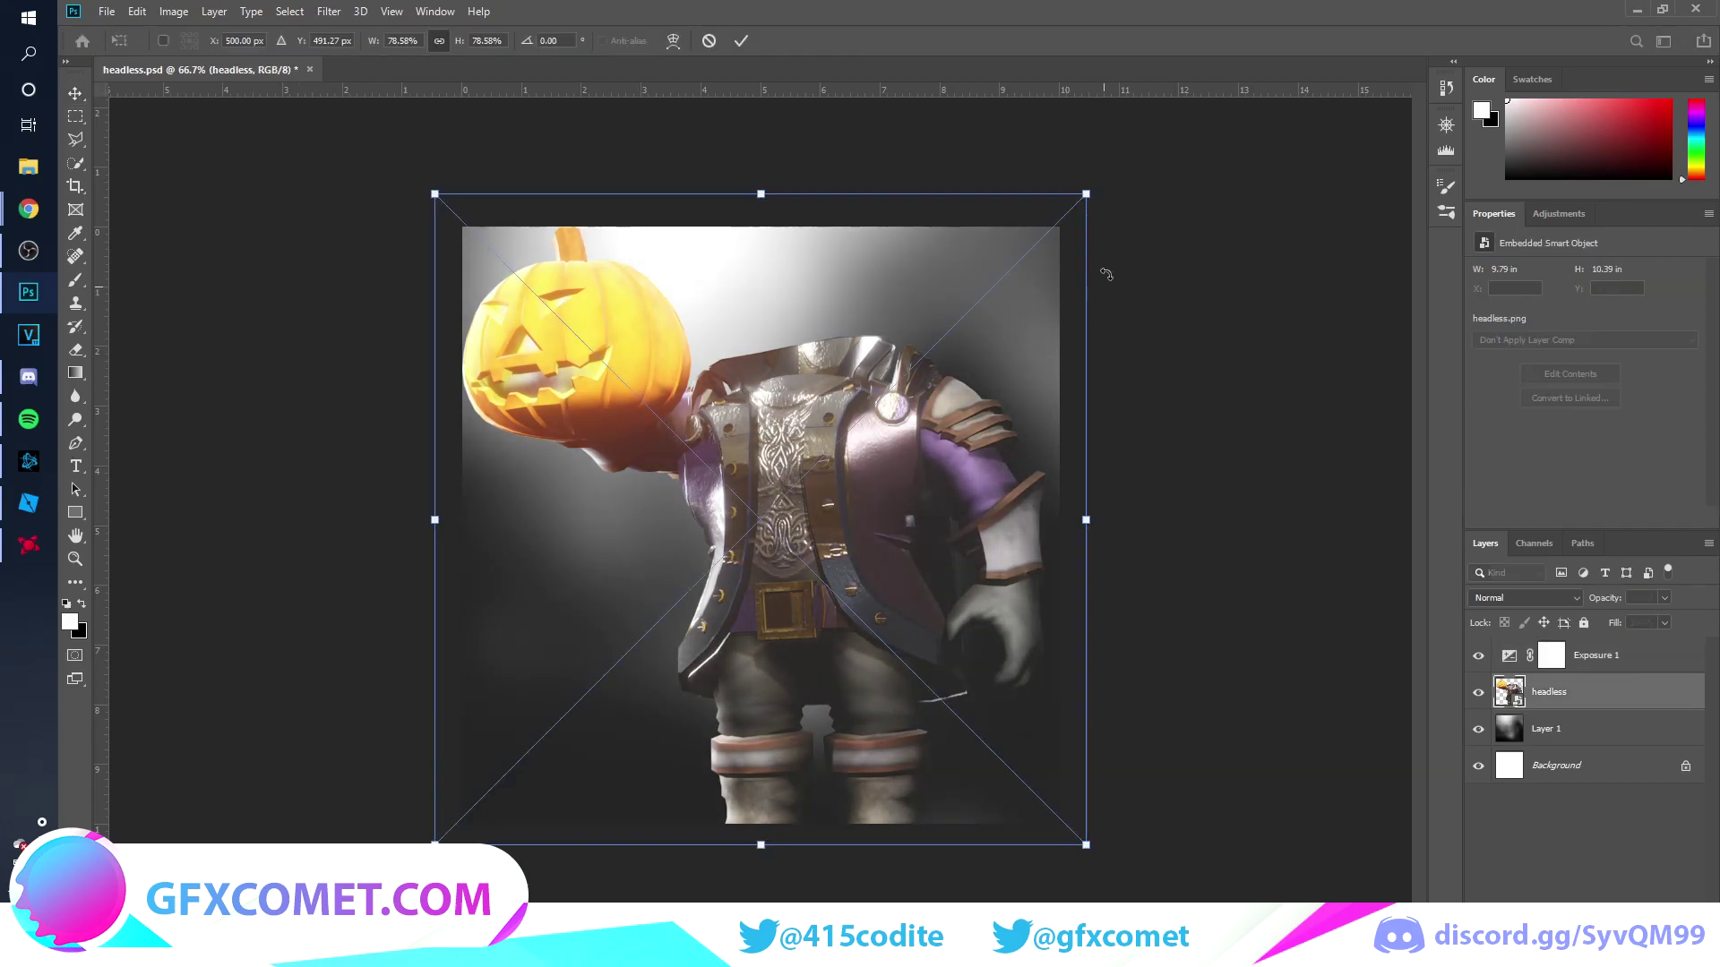
{"action": "left_click_drag", "start_coordinate": [1088, 195], "coordinate": [1156, 187]}
{"action": "key", "text": "Return"}
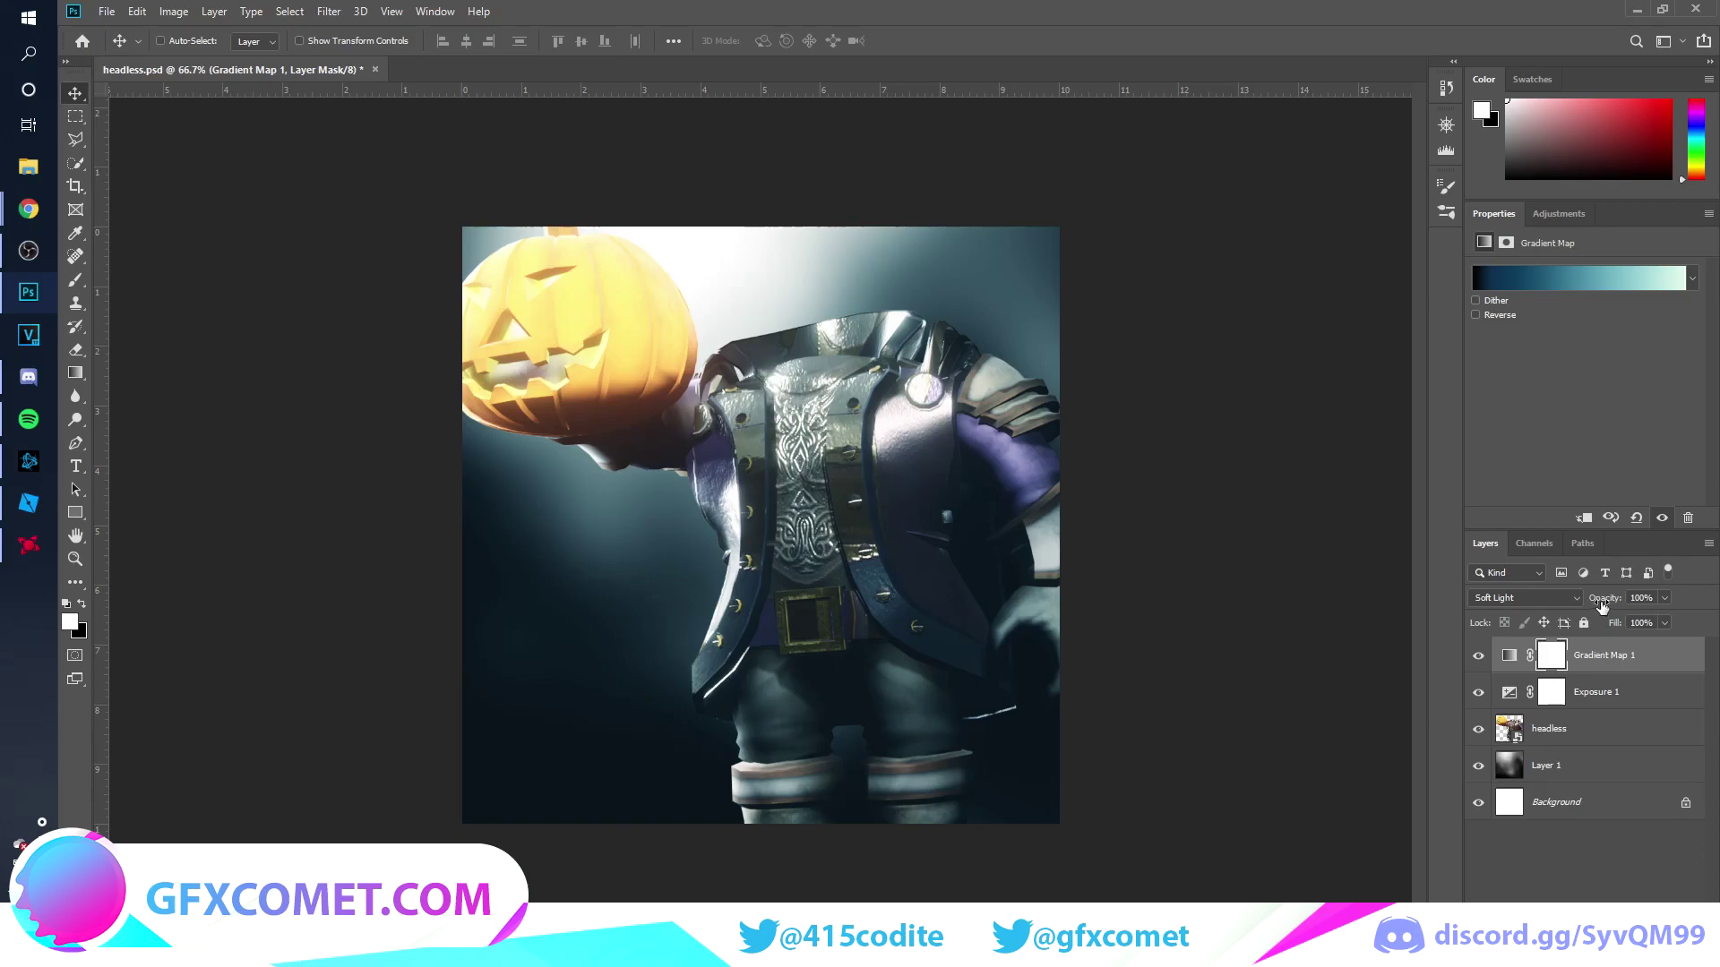
- Lower the opacity of the Soft Light Gradient Map layer
{"action": "left_click_drag", "start_coordinate": [1615, 601], "coordinate": [1362, 618]}
{"action": "left_click_drag", "start_coordinate": [1473, 620], "coordinate": [1427, 618]}
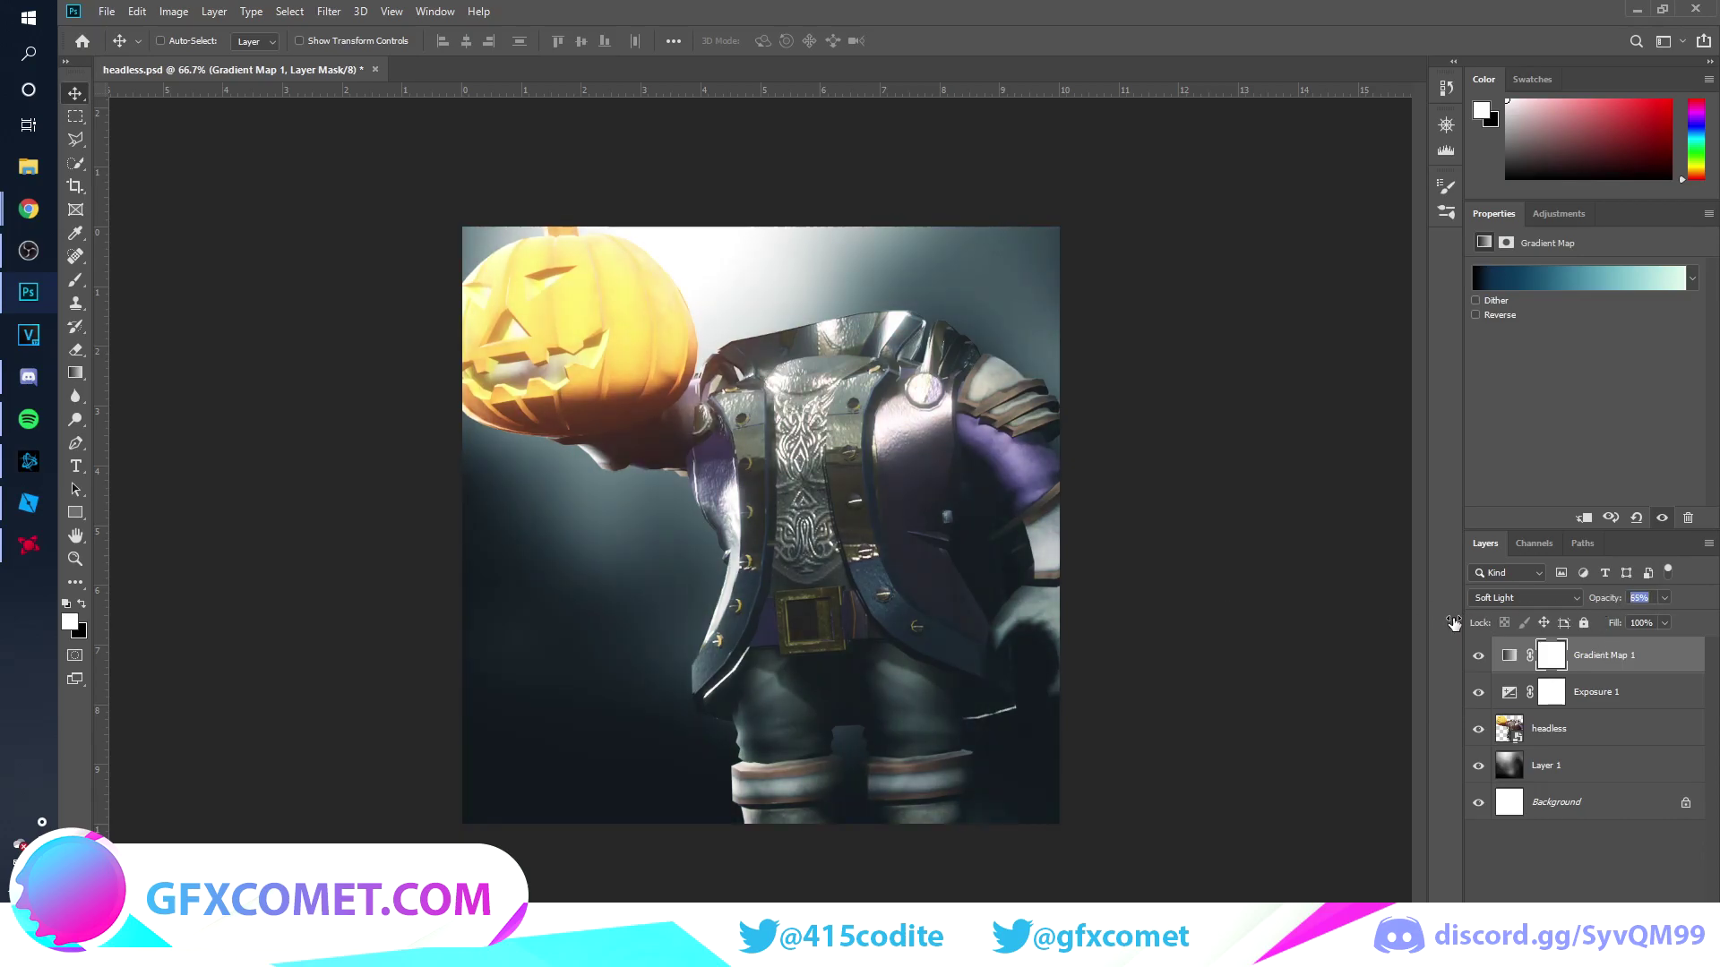
- Add an Inner Glow layer style to the headless layer and adjust its settings
{"action": "left_click", "coordinate": [1575, 799]}
{"action": "left_click", "coordinate": [1595, 728]}
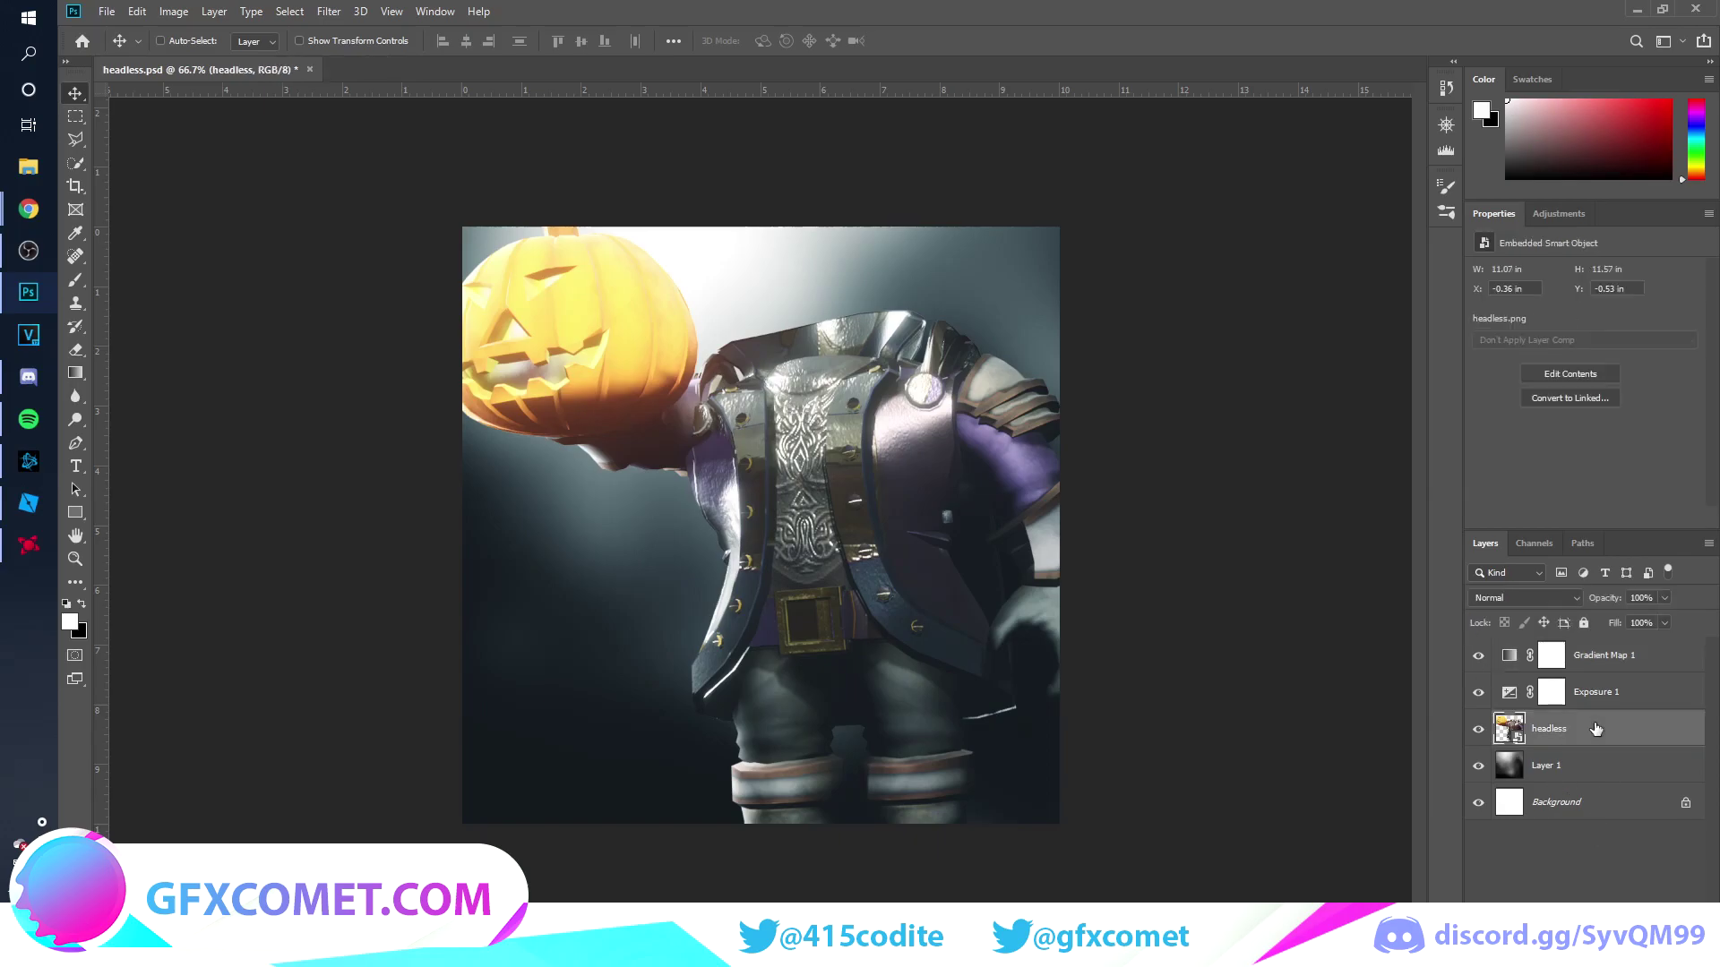
{"action": "double_click", "coordinate": [1637, 737]}
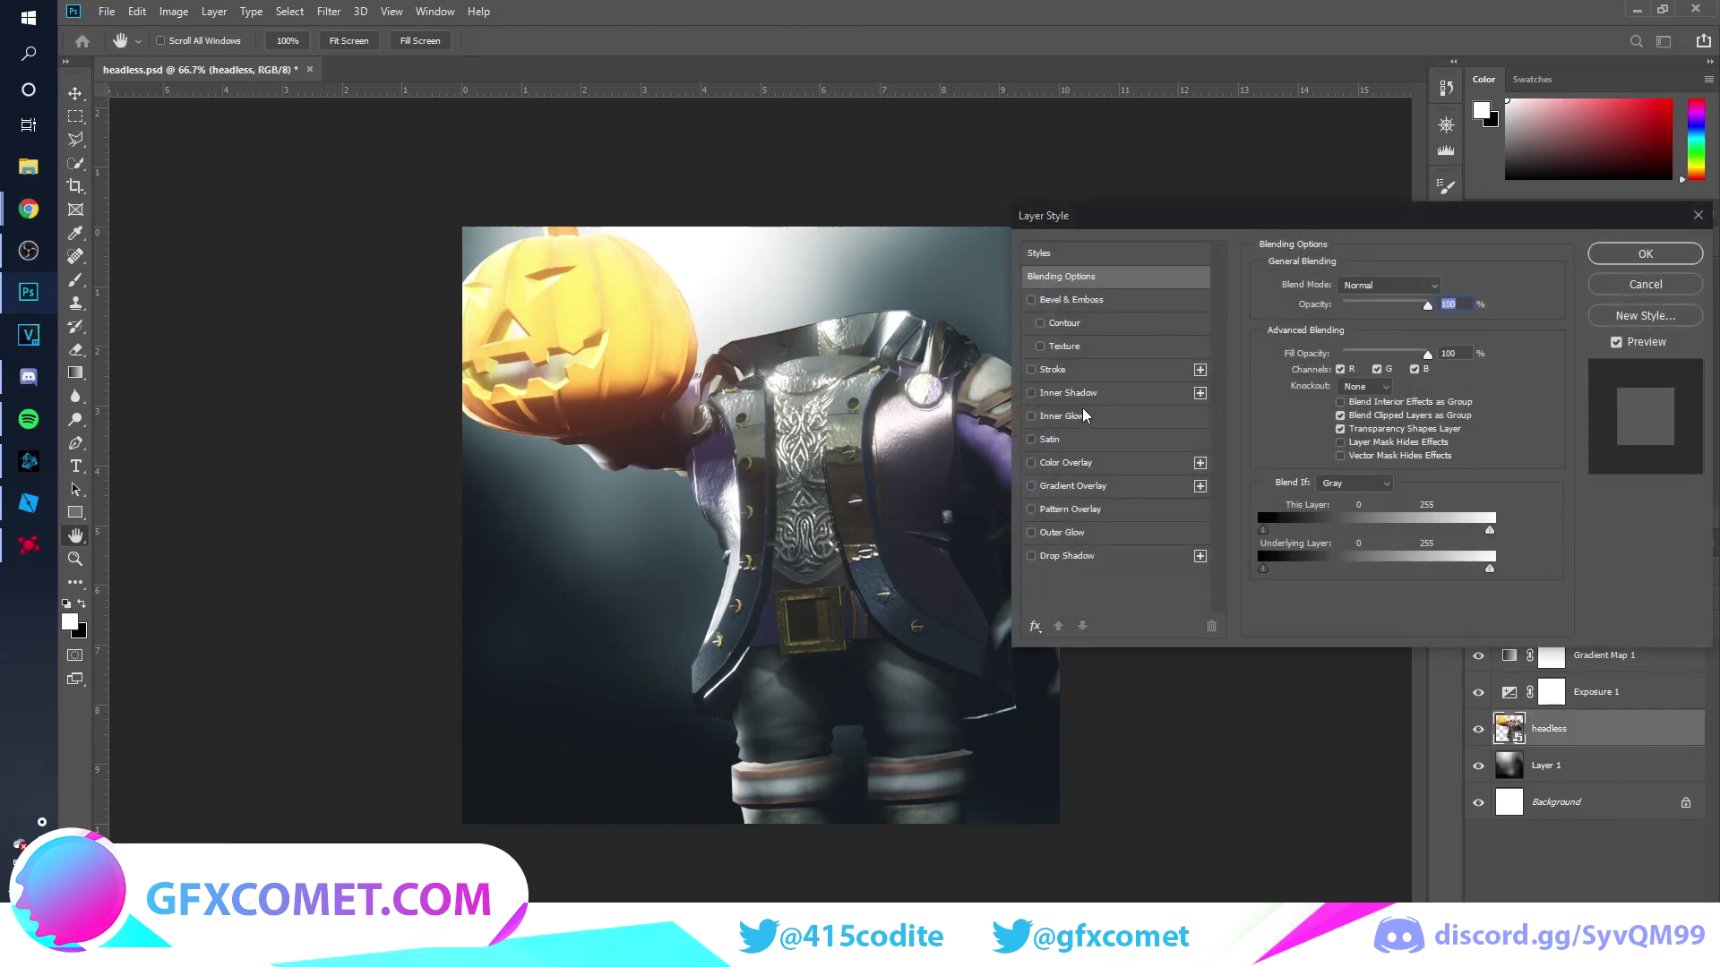
{"action": "left_click", "coordinate": [1061, 416]}
{"action": "left_click_drag", "start_coordinate": [1354, 459], "coordinate": [1321, 459]}
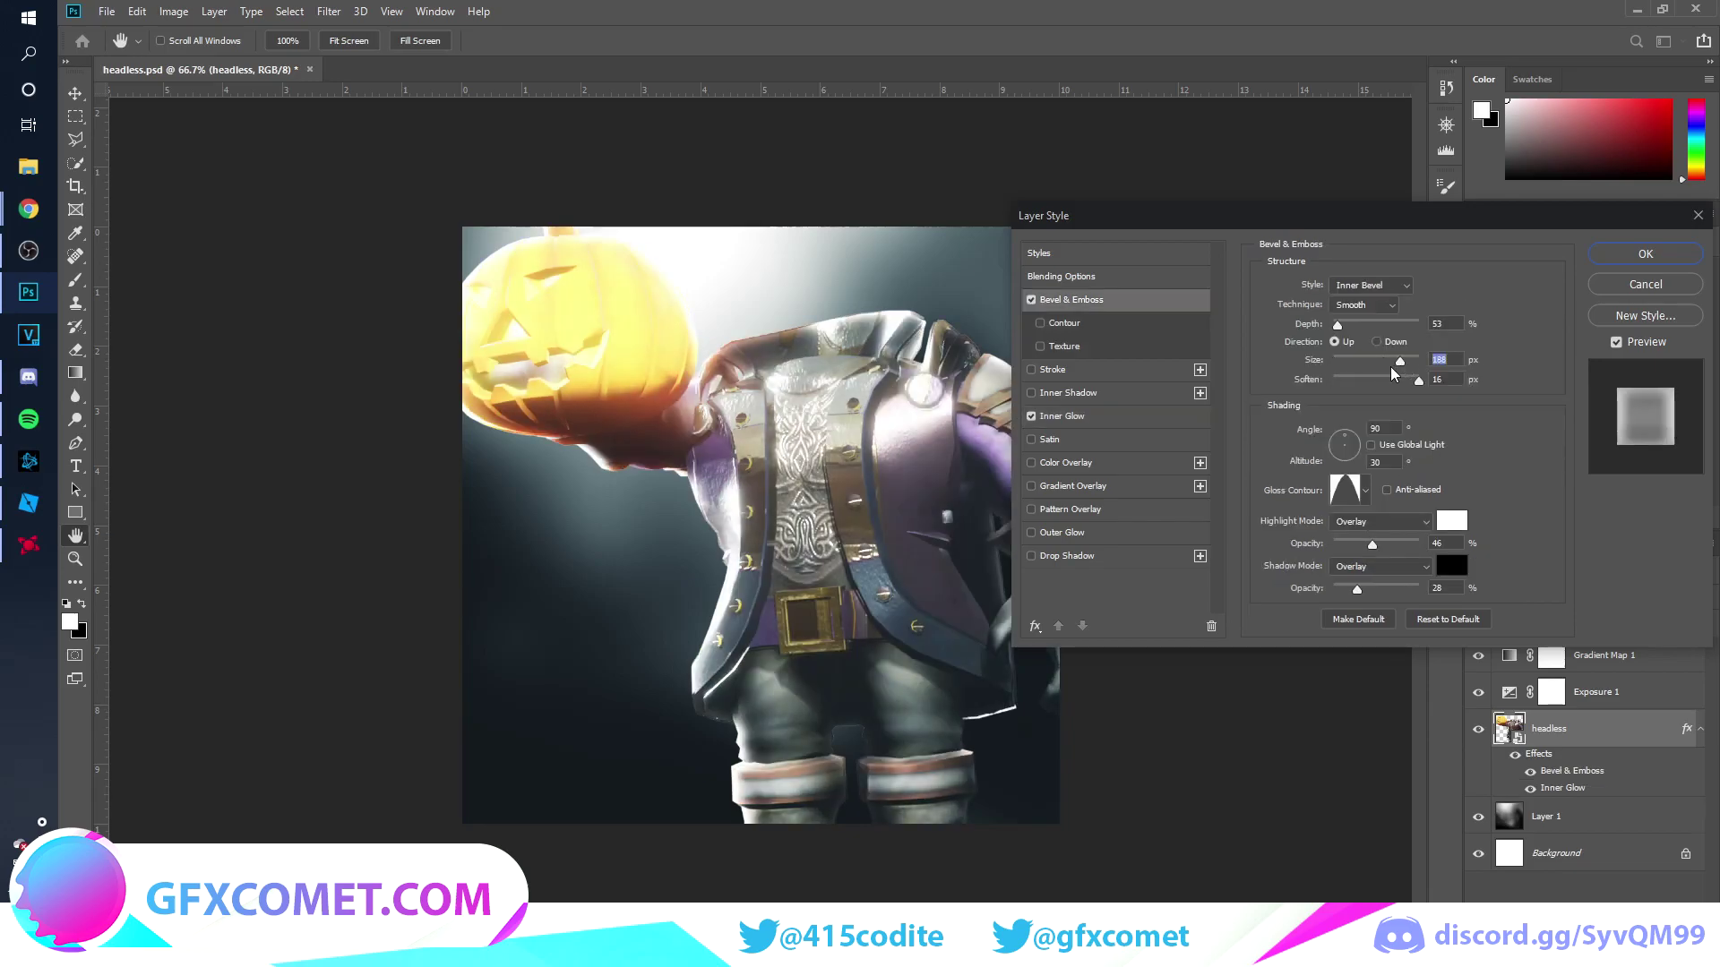
- Refine the headless layer's Bevel & Emboss by adjusting the gloss contour, size, soften, and the Overlay highlight and shadow opacities
{"action": "left_click", "coordinate": [1364, 490]}
{"action": "left_click", "coordinate": [1257, 529]}
{"action": "mouse_move", "coordinate": [1399, 361]}
{"action": "left_mouse_down"}
{"action": "mouse_move", "coordinate": [1363, 362]}
{"action": "mouse_move", "coordinate": [1397, 380]}
{"action": "left_mouse_up"}
{"action": "mouse_move", "coordinate": [1356, 588]}
{"action": "left_mouse_down"}
{"action": "mouse_move", "coordinate": [1331, 589]}
{"action": "mouse_move", "coordinate": [1453, 545]}
{"action": "mouse_move", "coordinate": [1364, 547]}
{"action": "mouse_move", "coordinate": [1391, 546]}
{"action": "left_mouse_up"}
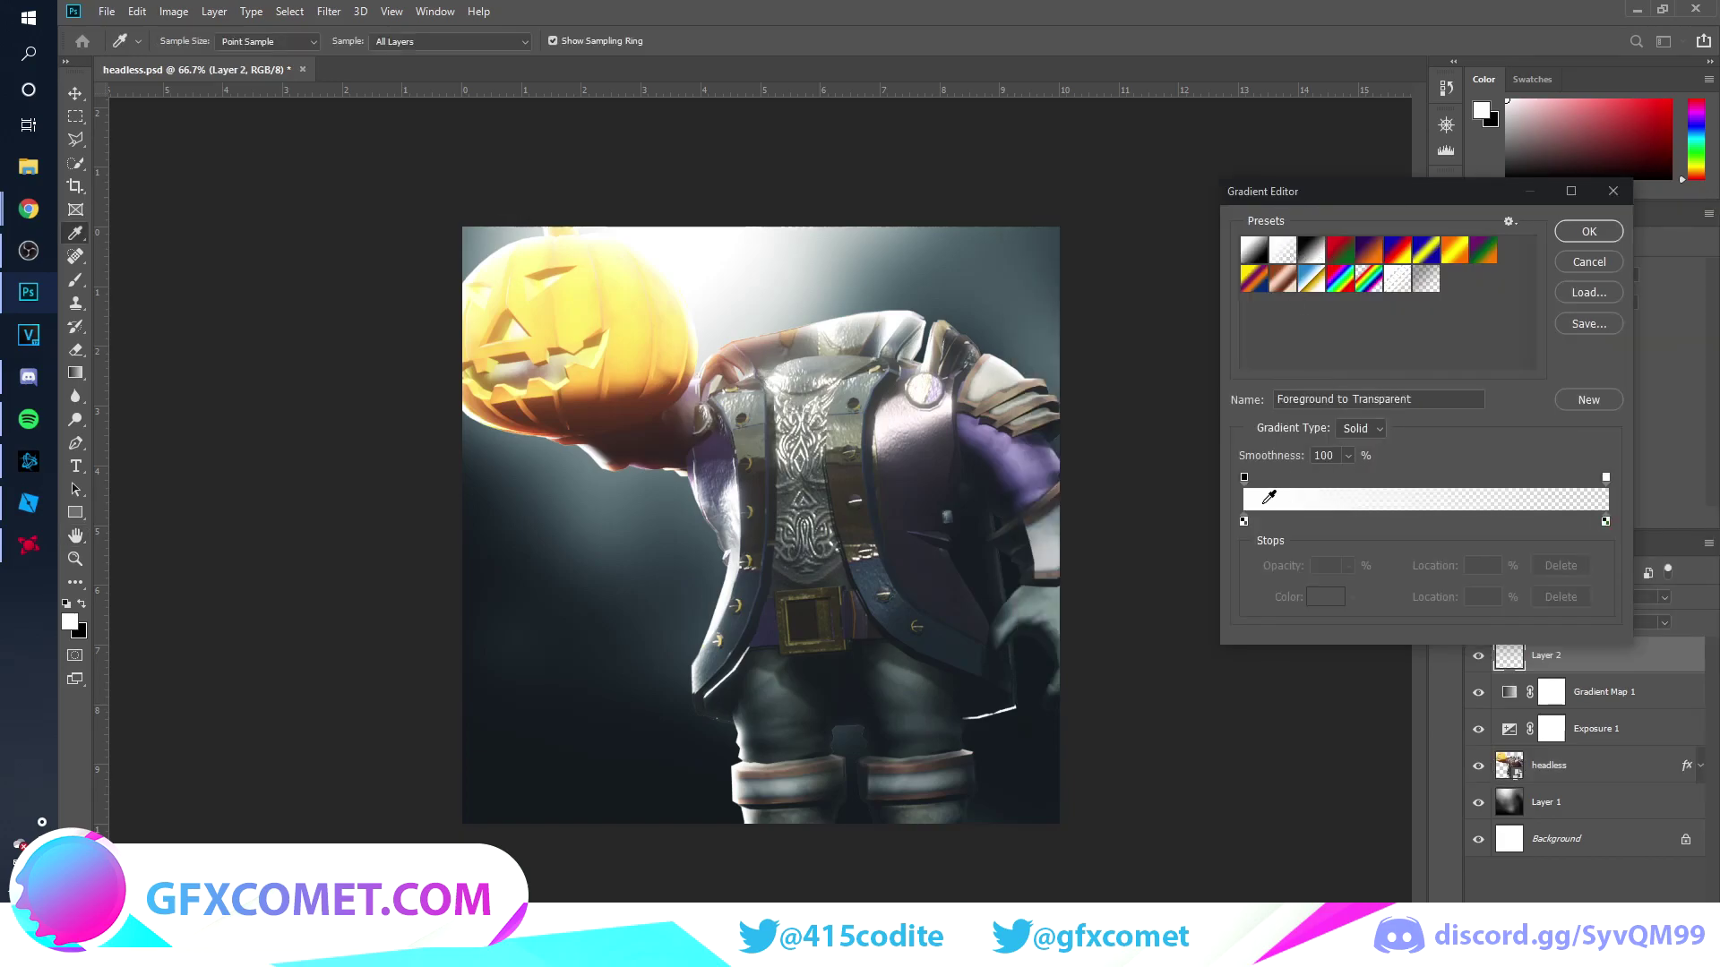
- Set up a black-to-transparent gradient for the Gradient tool
{"action": "left_click", "coordinate": [1263, 251]}
{"action": "left_click", "coordinate": [1282, 249]}
{"action": "double_click", "coordinate": [1242, 520]}
{"action": "left_click_drag", "start_coordinate": [1175, 367], "coordinate": [1075, 488]}
{"action": "left_click", "coordinate": [1437, 249]}
{"action": "left_click", "coordinate": [1587, 231]}
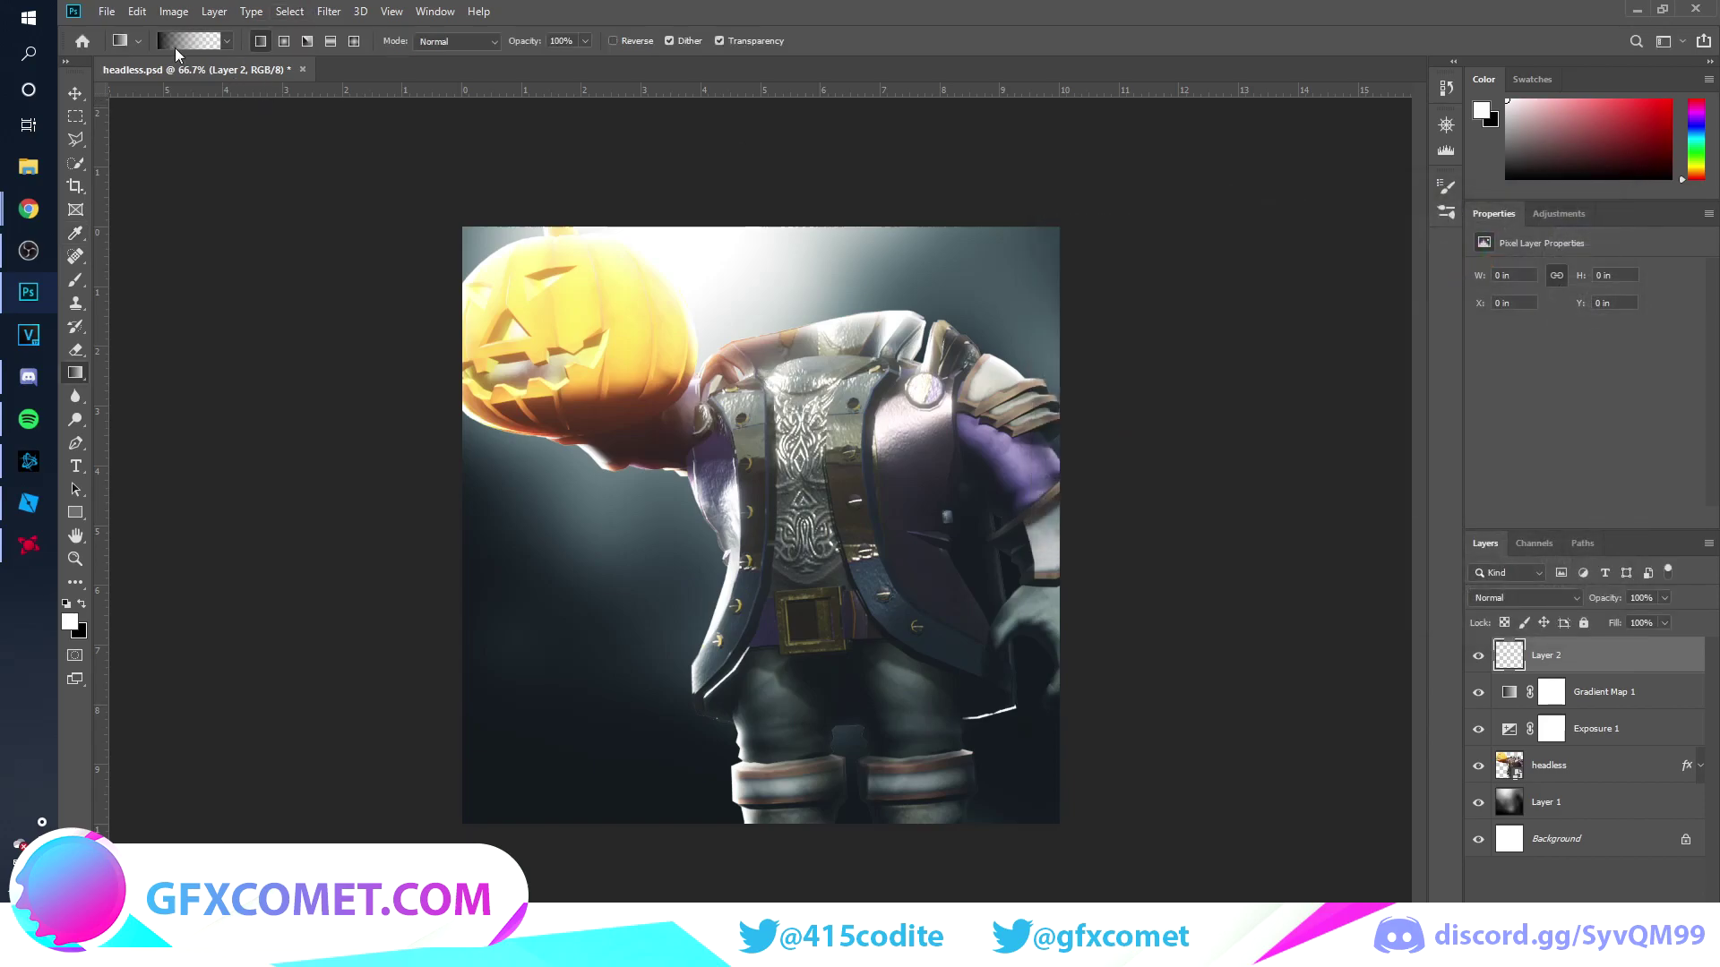
{"action": "mouse_move", "coordinate": [768, 880]}
{"action": "left_mouse_down"}
{"action": "mouse_move", "coordinate": [804, 553]}
{"action": "mouse_move", "coordinate": [851, 414]}
{"action": "left_mouse_up"}
{"action": "key", "text": "ctrl+z"}
{"action": "key", "text": "x"}
{"action": "left_click_drag", "start_coordinate": [788, 873], "coordinate": [889, 326]}
{"action": "key", "text": "ctrl+z"}
- Darken the lower corners of the canvas on Layer 2 with black-to-transparent gradients drawn inward
{"action": "left_click_drag", "start_coordinate": [1073, 873], "coordinate": [631, 325]}
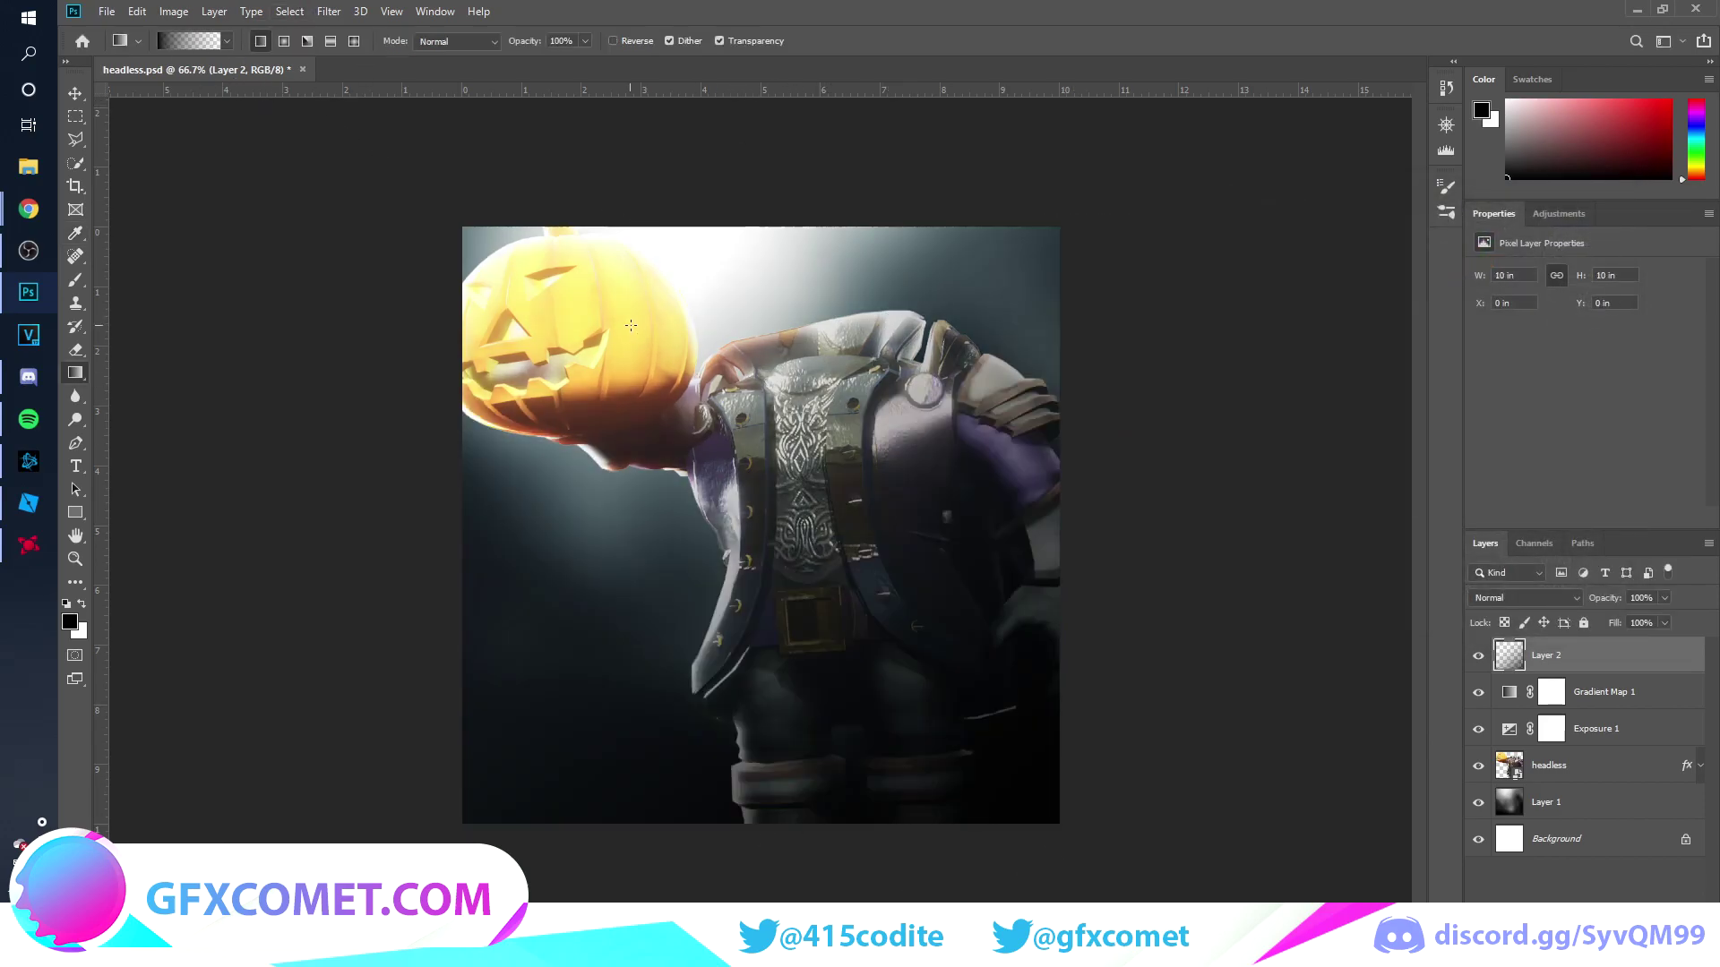
{"action": "left_click_drag", "start_coordinate": [974, 820], "coordinate": [669, 344]}
{"action": "left_click_drag", "start_coordinate": [430, 842], "coordinate": [627, 658]}
{"action": "key", "text": "ctrl+z"}
{"action": "left_click_drag", "start_coordinate": [508, 858], "coordinate": [857, 548]}
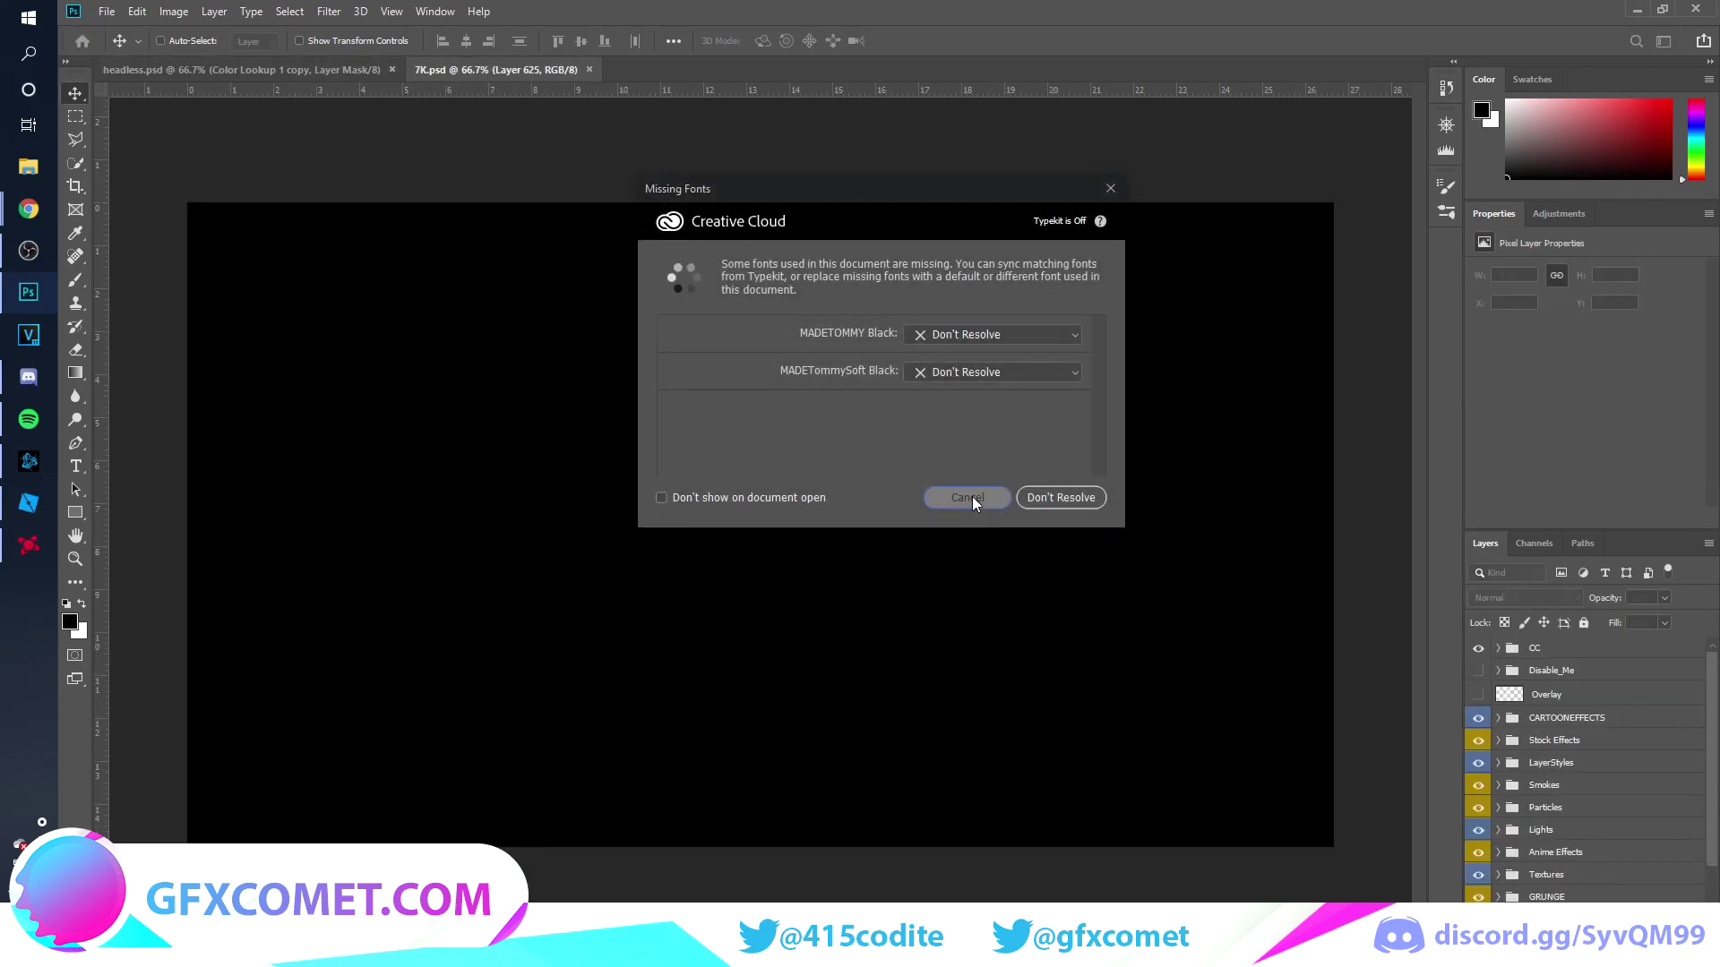
- Cancel the missing-fonts dialog for 7K.psd and open the Stock Effects group to look through its subgroups
{"action": "left_click", "coordinate": [966, 498]}
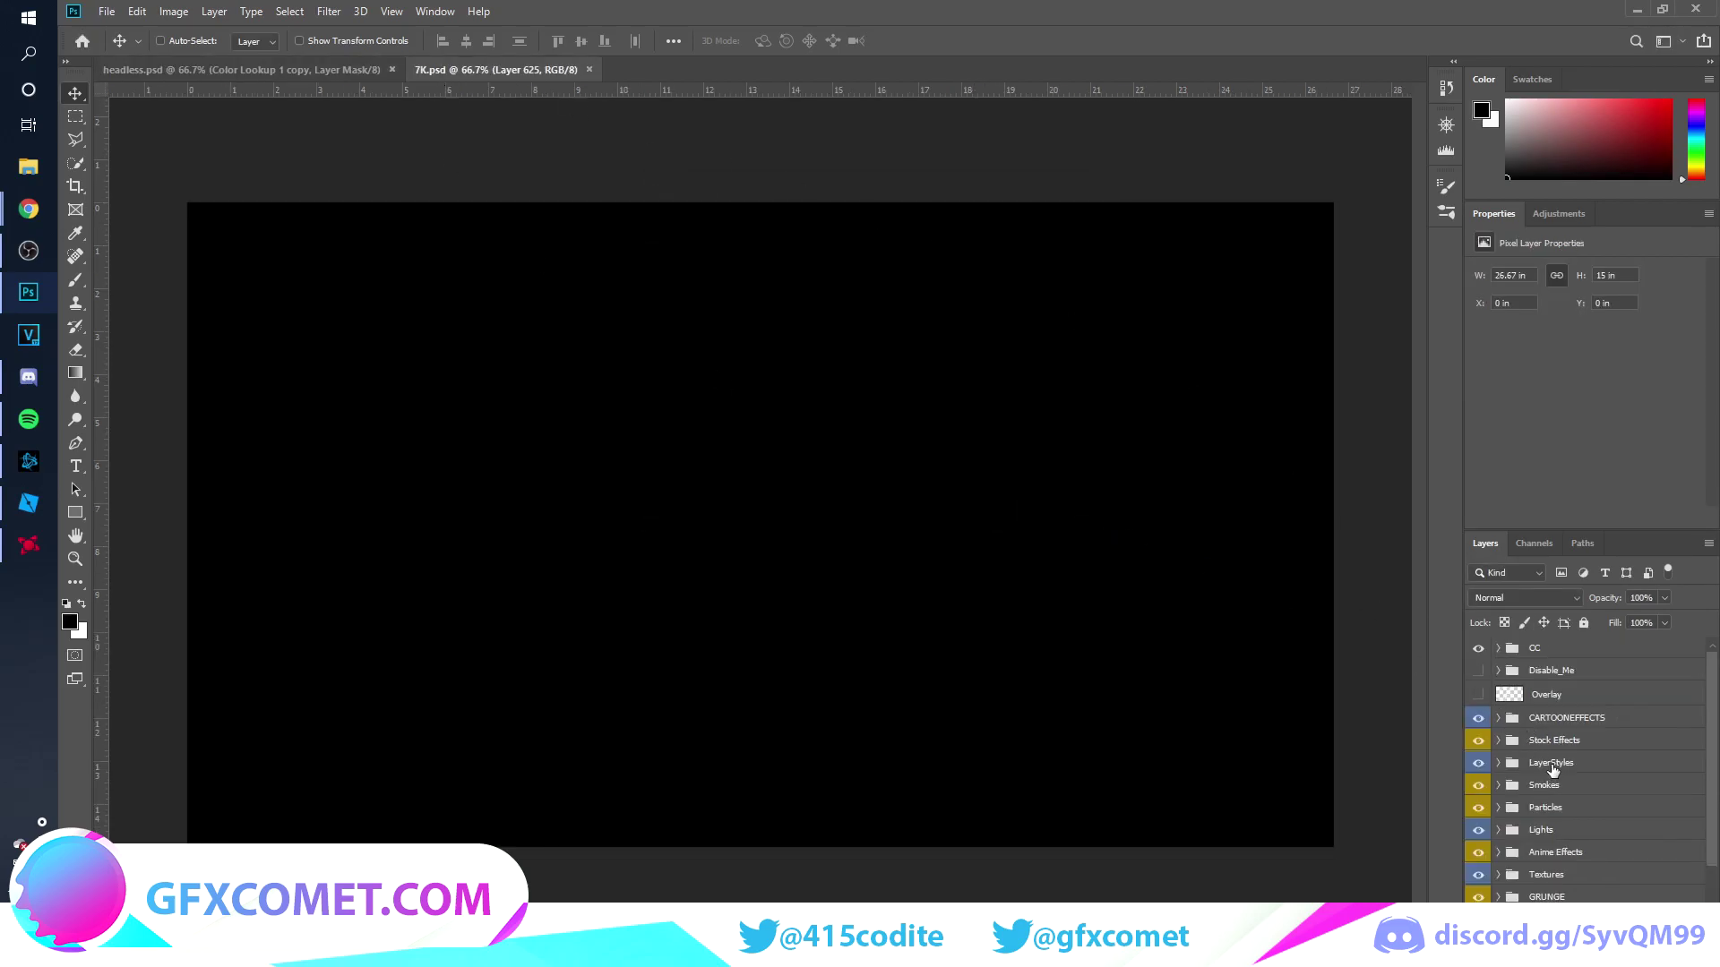
{"action": "scroll", "coordinate": [1513, 882], "scroll_direction": "down", "scroll_amount": 2}
{"action": "left_click", "coordinate": [1479, 832]}
{"action": "left_click", "coordinate": [1479, 833]}
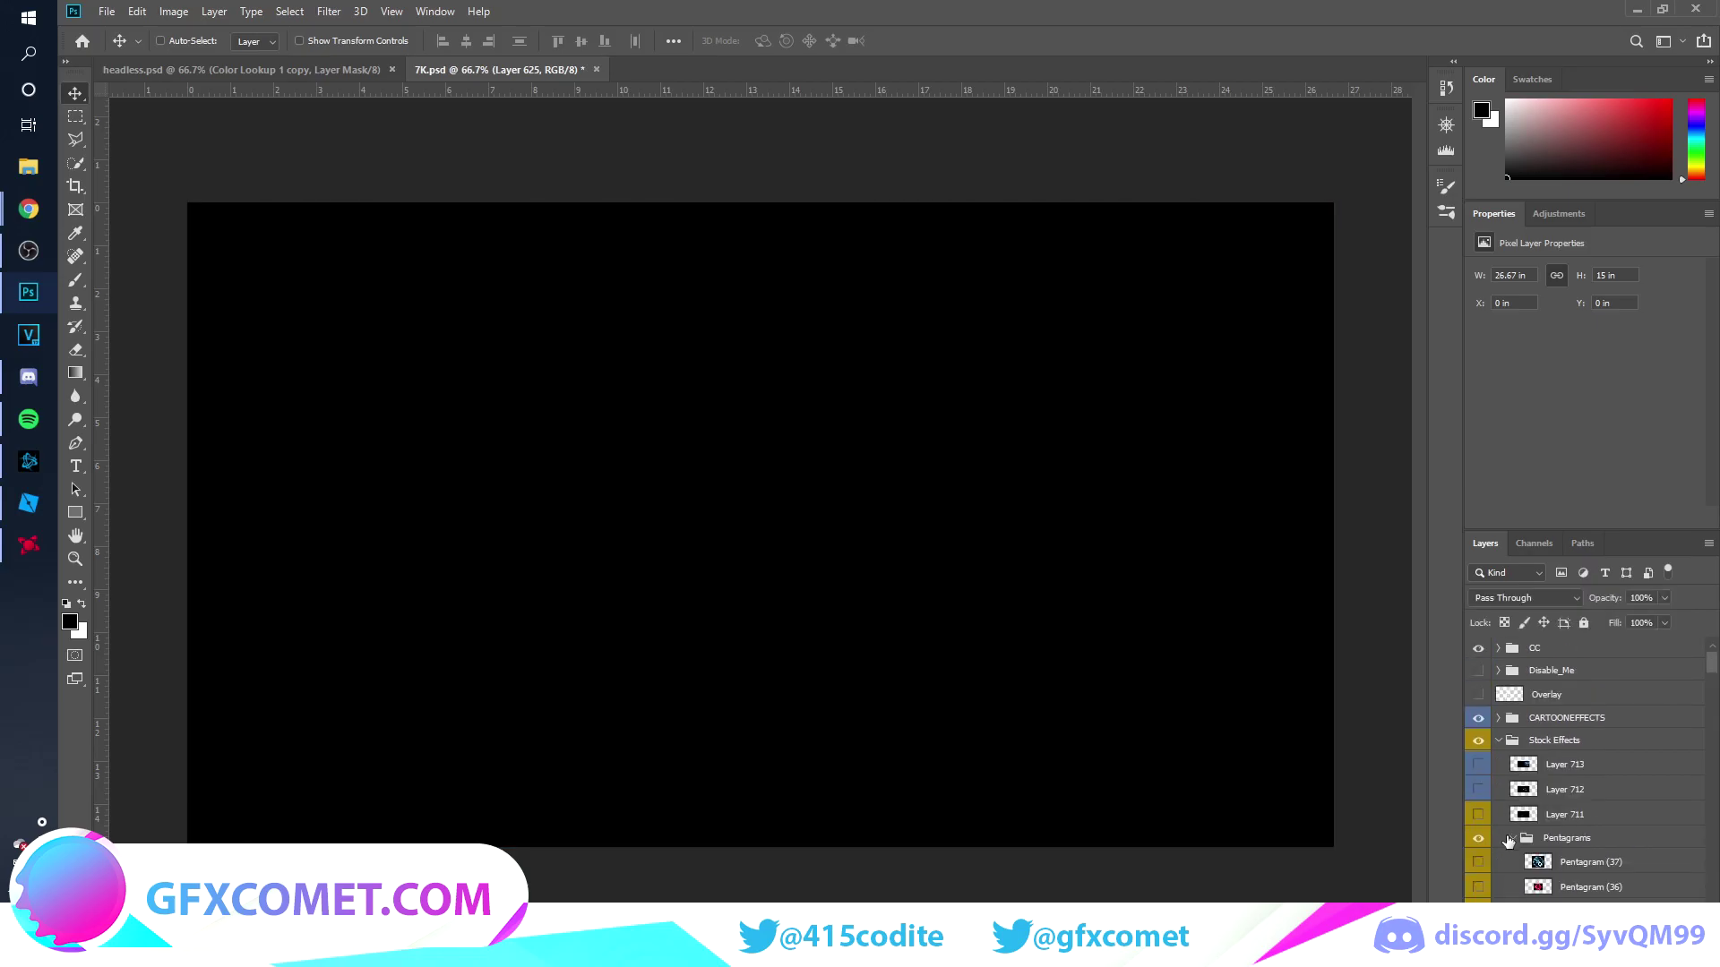
{"action": "left_click", "coordinate": [1507, 839]}
{"action": "left_click", "coordinate": [1511, 837]}
{"action": "scroll", "coordinate": [1528, 791], "scroll_direction": "down", "scroll_amount": 3}
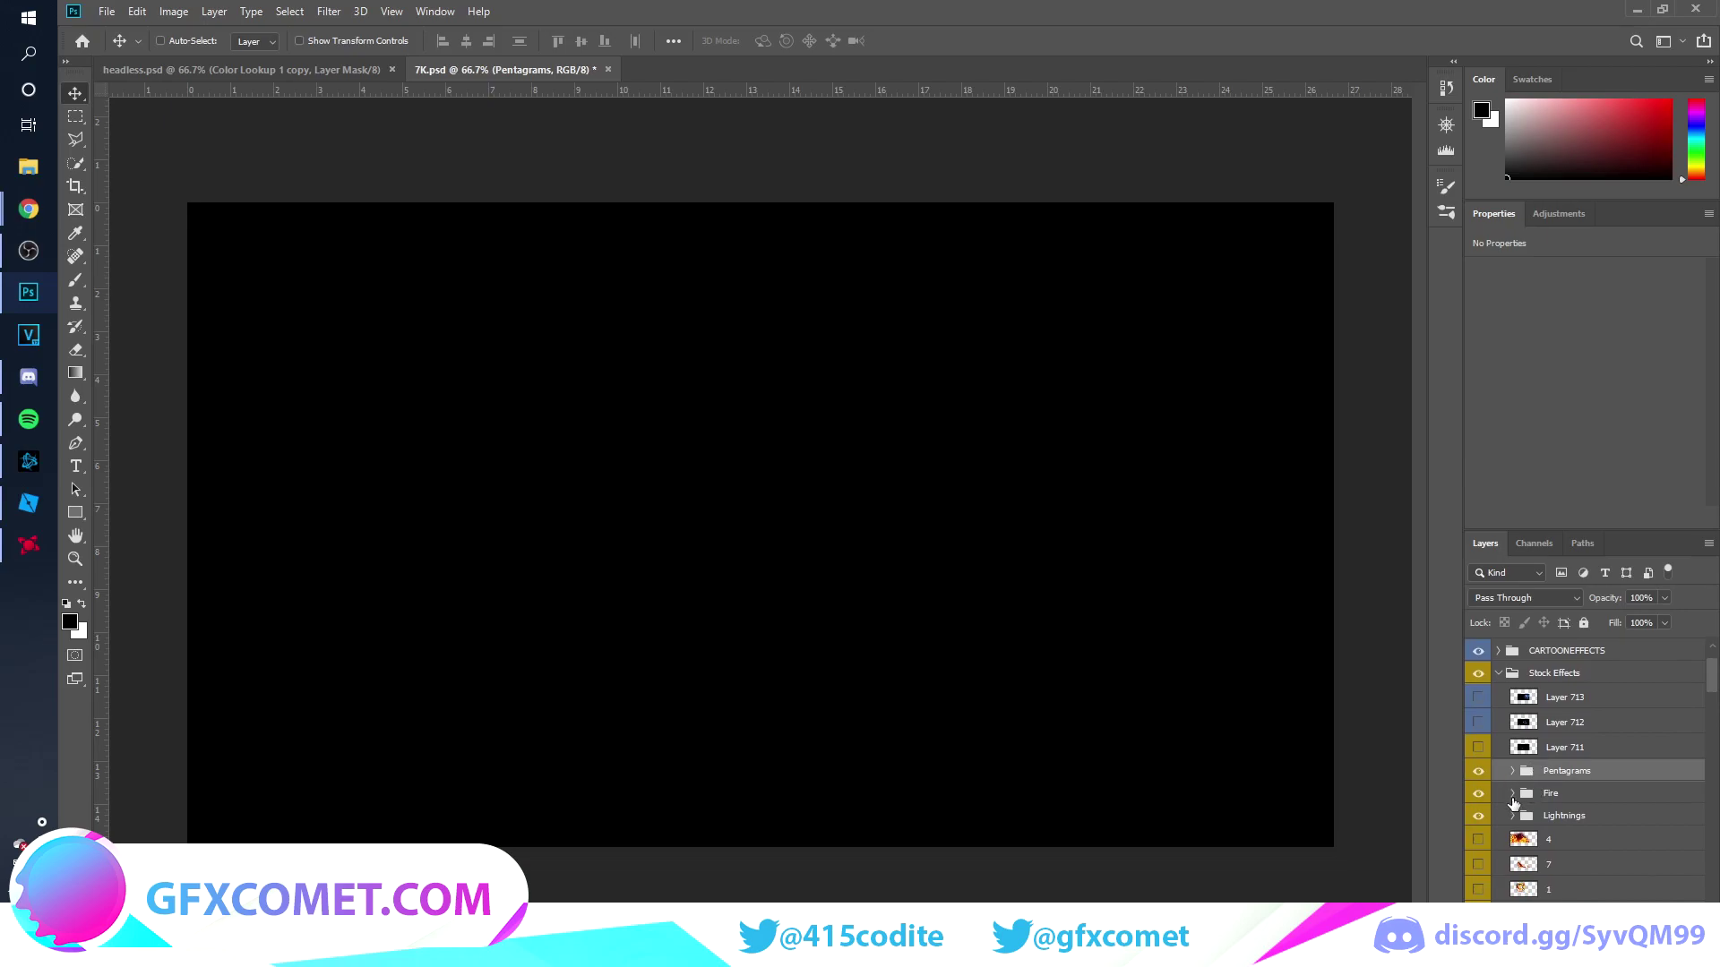
- Preview the images in the Fire group one by one and bring the Fire (1) layer into headless.psd
{"action": "left_click", "coordinate": [1513, 794]}
{"action": "left_click", "coordinate": [1478, 817]}
{"action": "left_click", "coordinate": [1478, 816]}
{"action": "left_click", "coordinate": [1479, 842]}
{"action": "left_click", "coordinate": [1479, 842]}
{"action": "left_click", "coordinate": [1478, 817]}
{"action": "left_click", "coordinate": [1597, 817]}
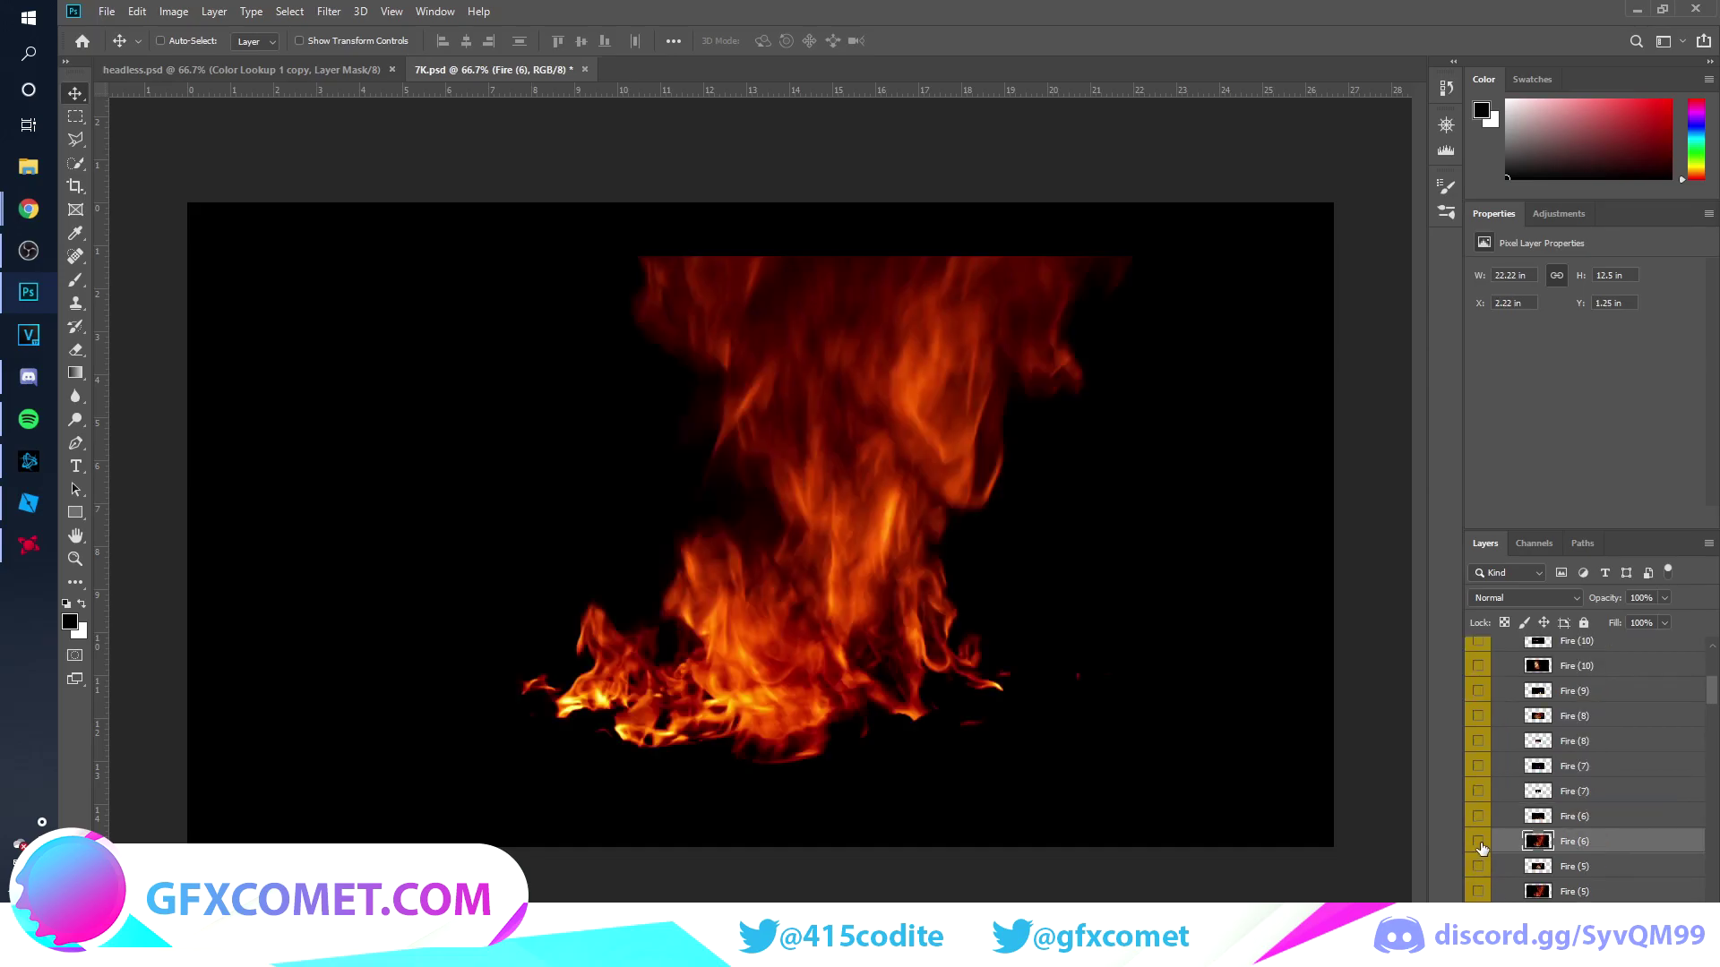
{"action": "left_click", "coordinate": [1478, 912]}
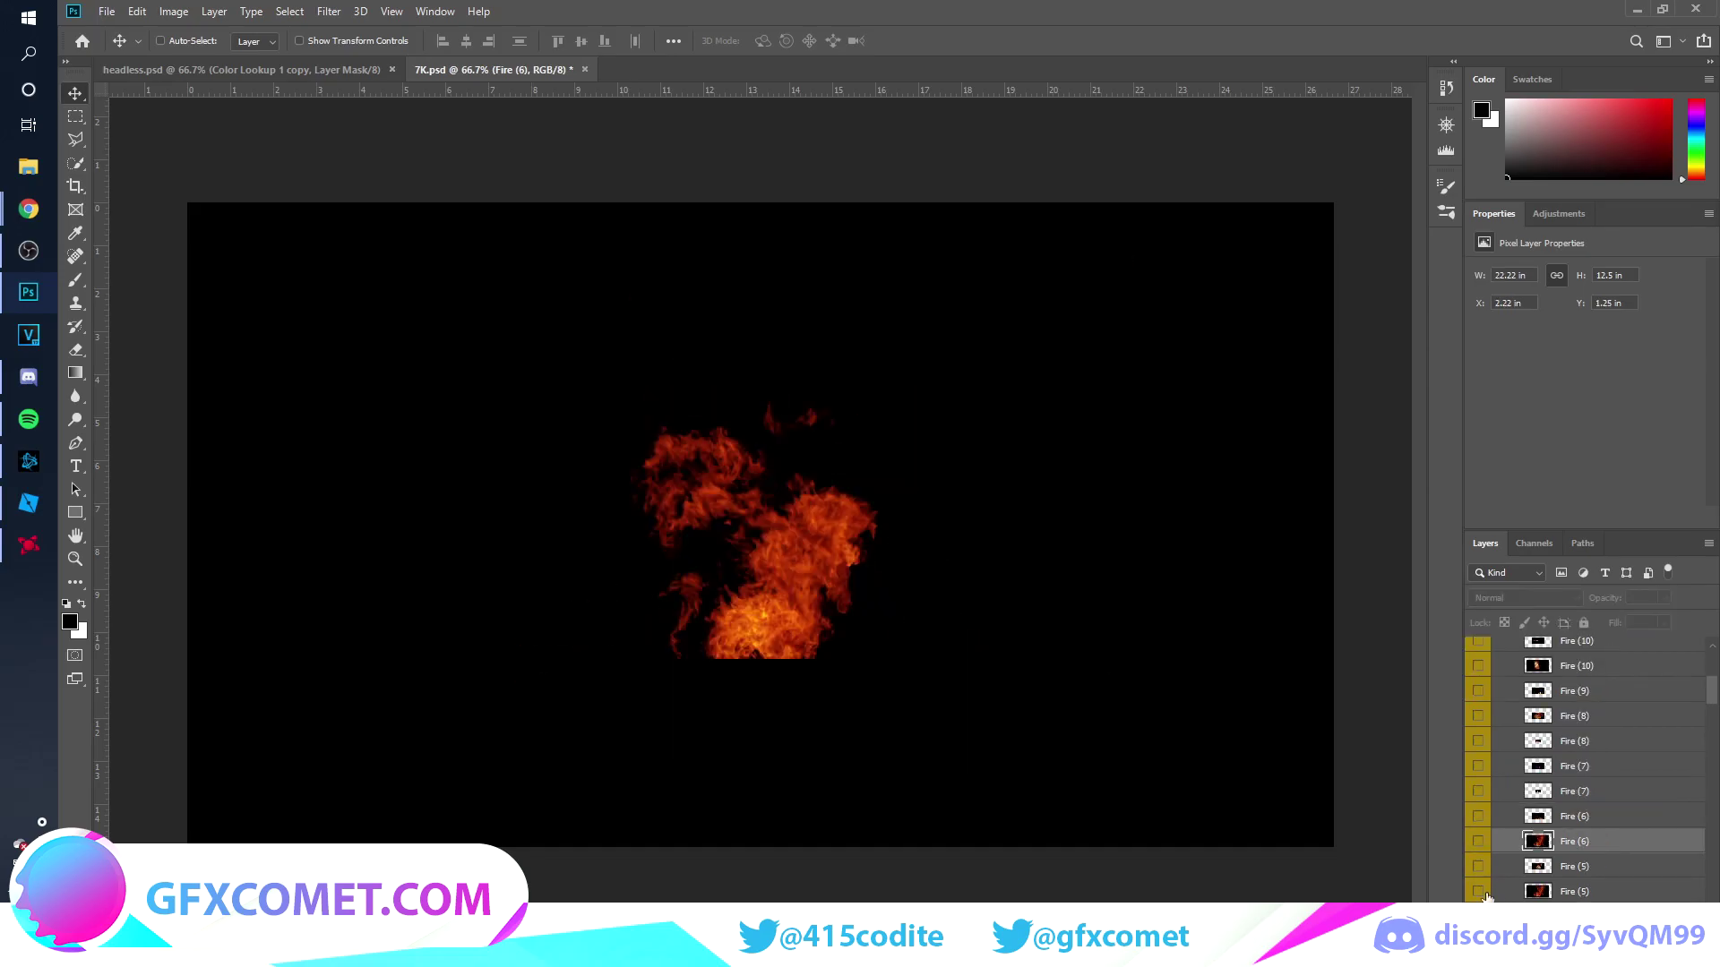
{"action": "scroll", "coordinate": [1483, 894], "scroll_direction": "down", "scroll_amount": 2}
{"action": "left_click", "coordinate": [1478, 829]}
{"action": "left_click", "coordinate": [1478, 809]}
{"action": "left_click", "coordinate": [1479, 817]}
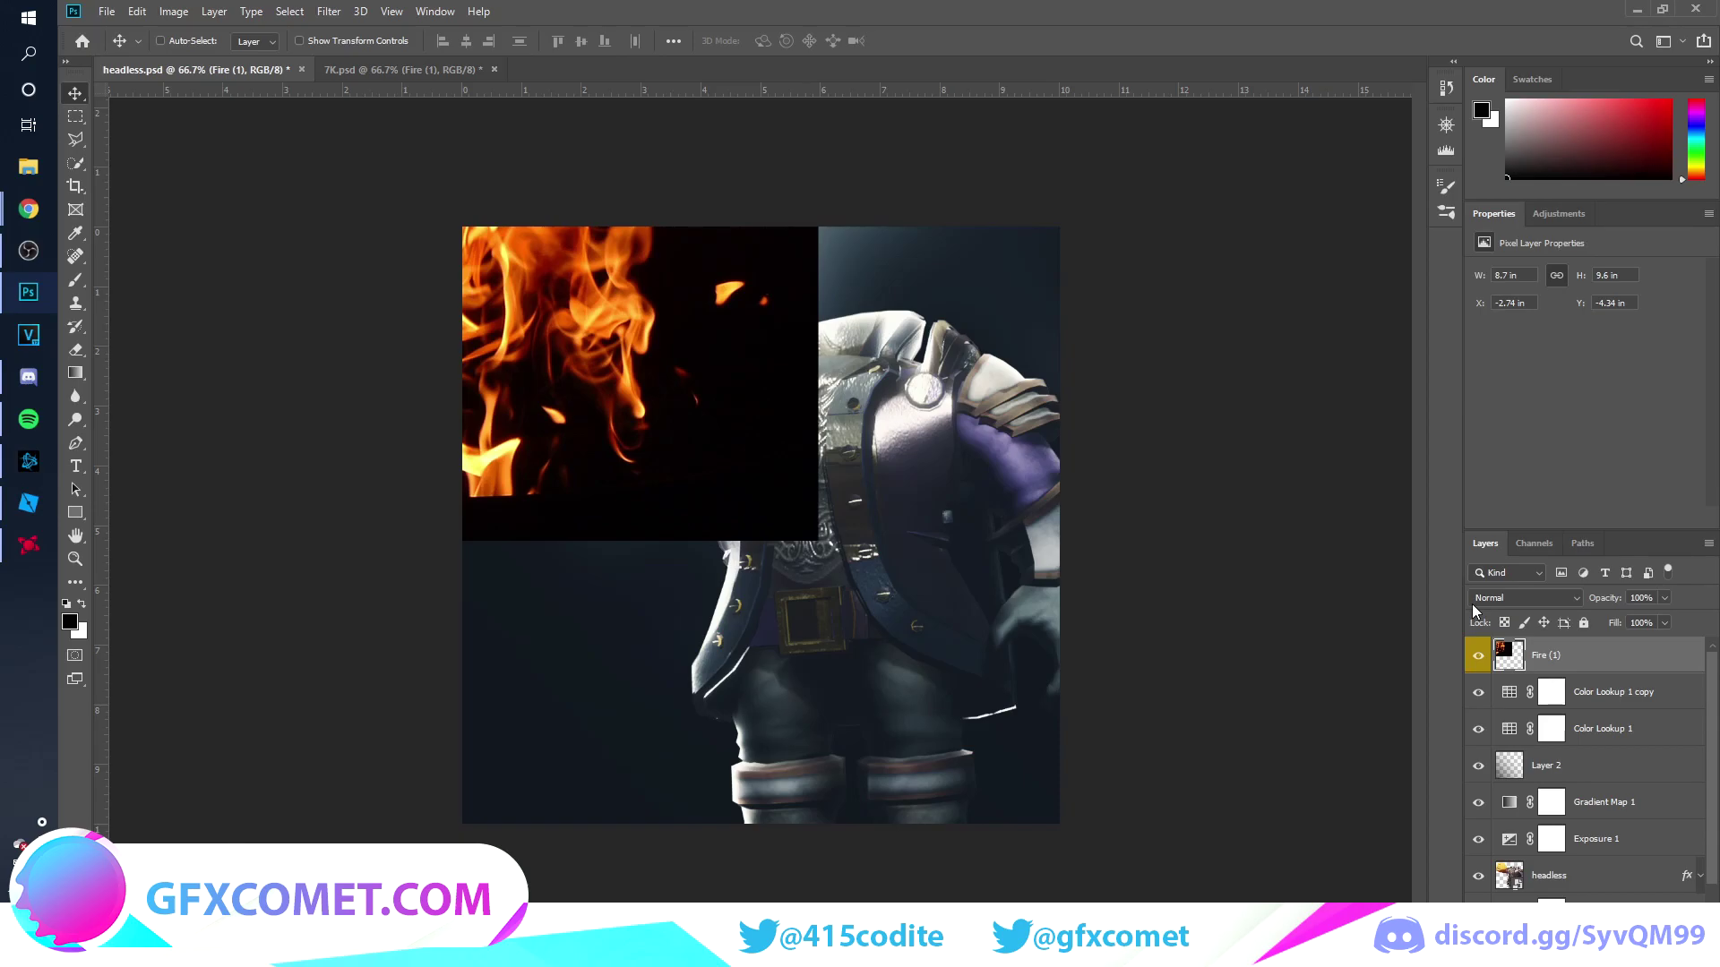
- Set the Fire (1) layer's blend mode to Screen and move the flames over the pumpkin
{"action": "left_click", "coordinate": [1523, 598]}
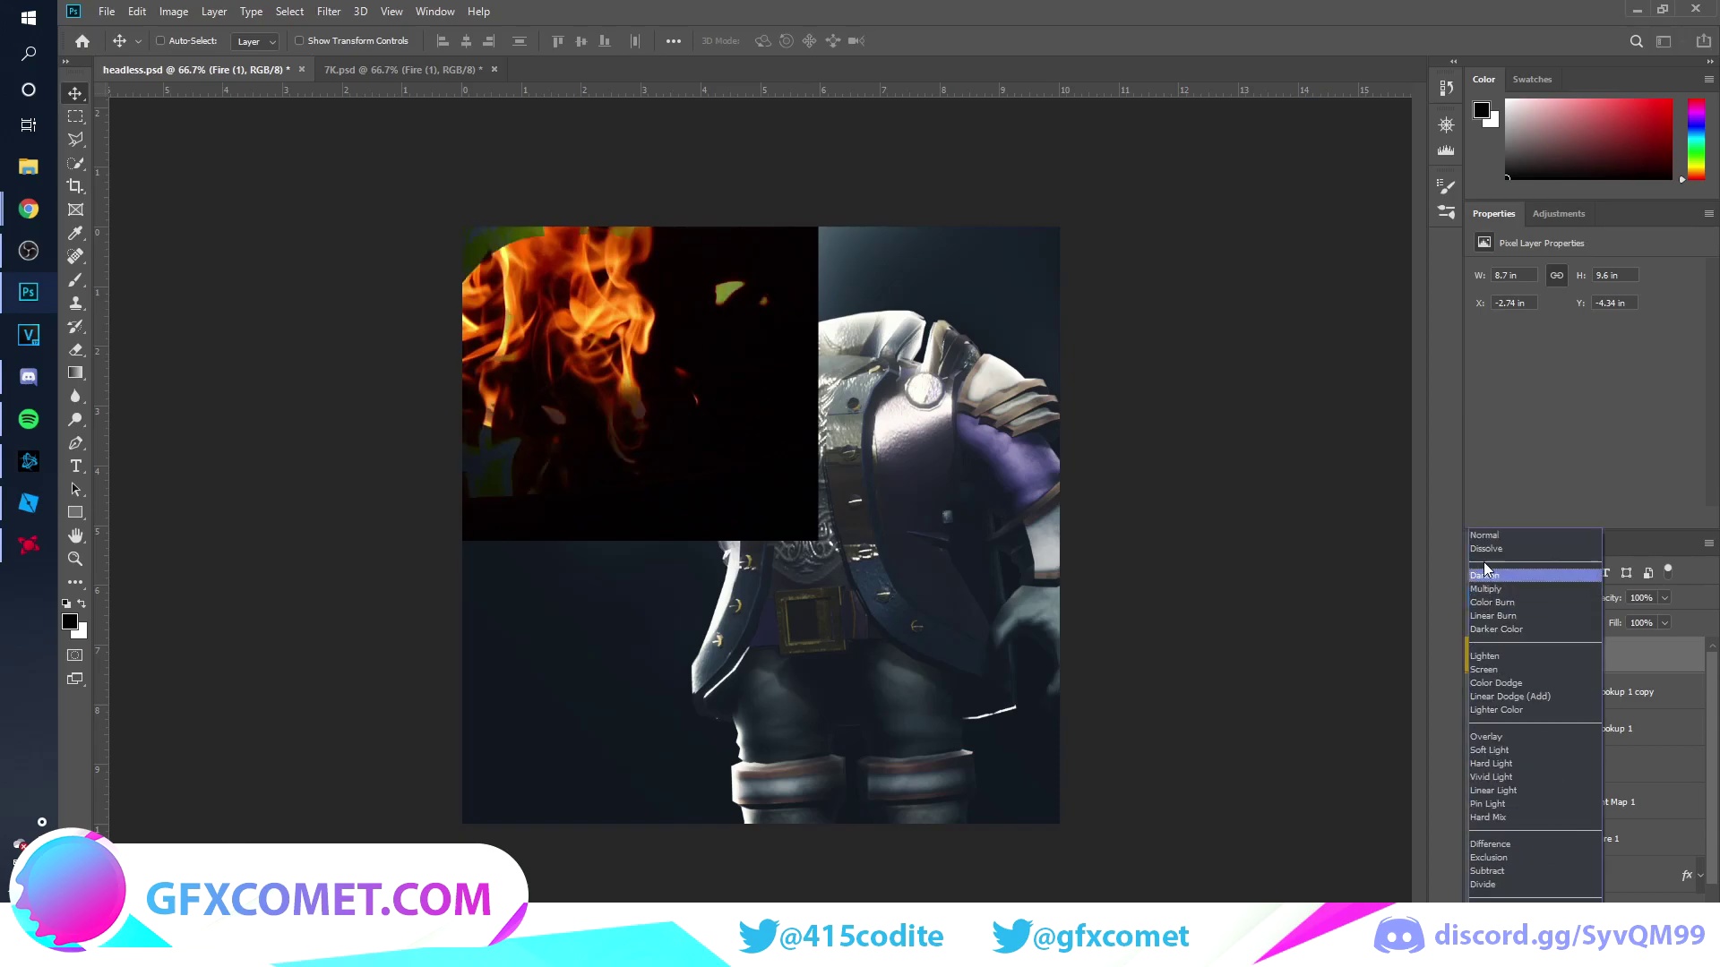
{"action": "left_click", "coordinate": [1510, 648]}
{"action": "left_click_drag", "start_coordinate": [702, 417], "coordinate": [761, 421]}
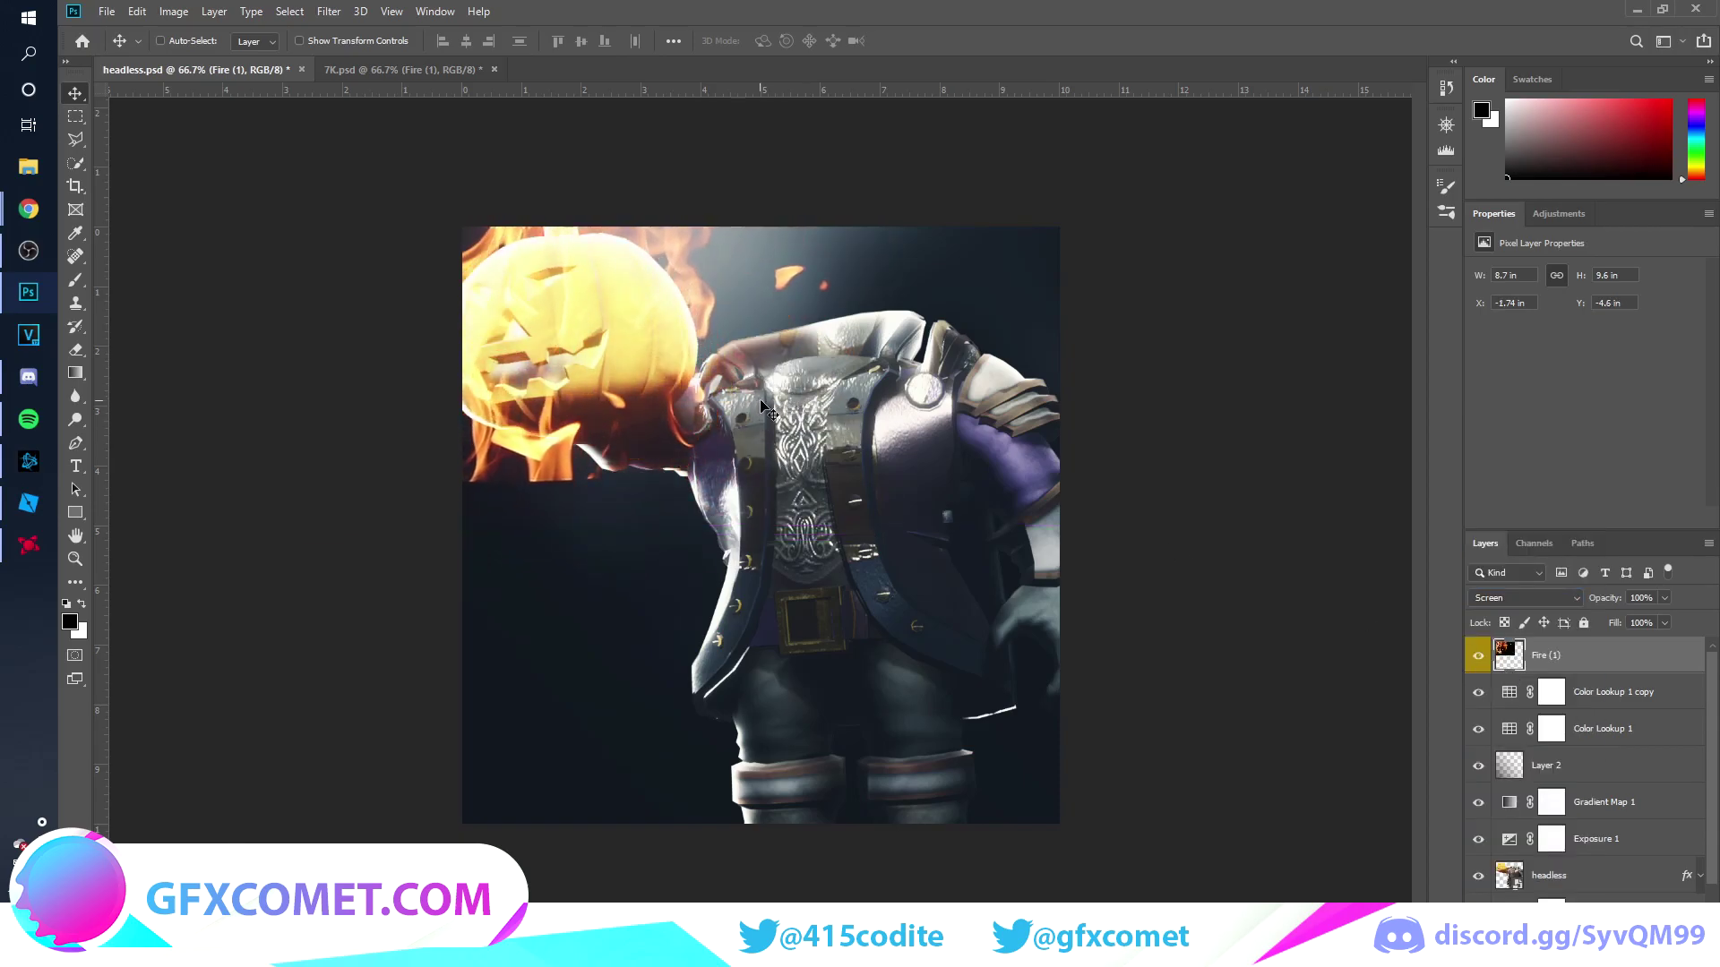
- Scale the fire layer down to about 7.36 by 8.14 in and align the flames with the pumpkin
{"action": "key", "text": "ctrl+t"}
{"action": "left_click_drag", "start_coordinate": [878, 518], "coordinate": [788, 453]}
{"action": "key", "text": "Return"}
{"action": "mouse_move", "coordinate": [713, 365]}
{"action": "left_mouse_down"}
{"action": "mouse_move", "coordinate": [727, 500]}
{"action": "mouse_move", "coordinate": [725, 422]}
{"action": "mouse_move", "coordinate": [676, 555]}
{"action": "mouse_move", "coordinate": [744, 362]}
{"action": "mouse_move", "coordinate": [741, 414]}
{"action": "mouse_move", "coordinate": [722, 367]}
{"action": "mouse_move", "coordinate": [739, 365]}
{"action": "left_mouse_up"}
- Erase the hard lower edge of the flames beneath the pumpkin with the Eraser at 42% opacity
{"action": "key", "text": "e"}
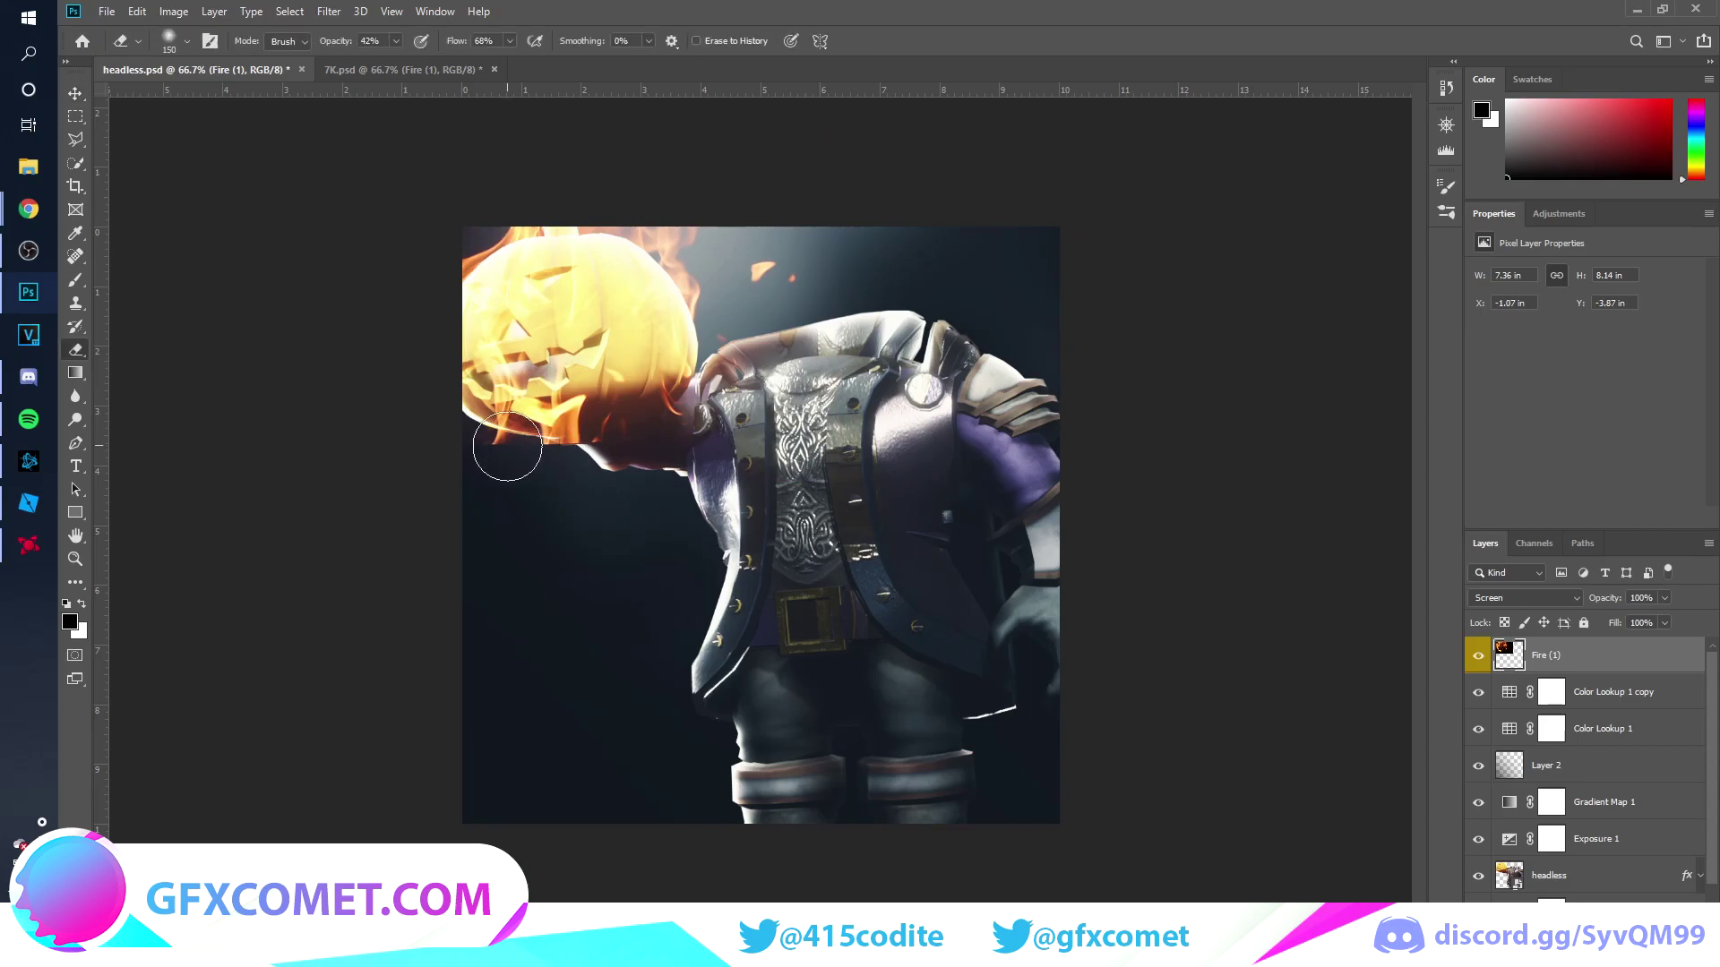
{"action": "mouse_move", "coordinate": [792, 338]}
{"action": "left_mouse_down"}
{"action": "mouse_move", "coordinate": [792, 313]}
{"action": "mouse_move", "coordinate": [794, 342]}
{"action": "left_mouse_up"}
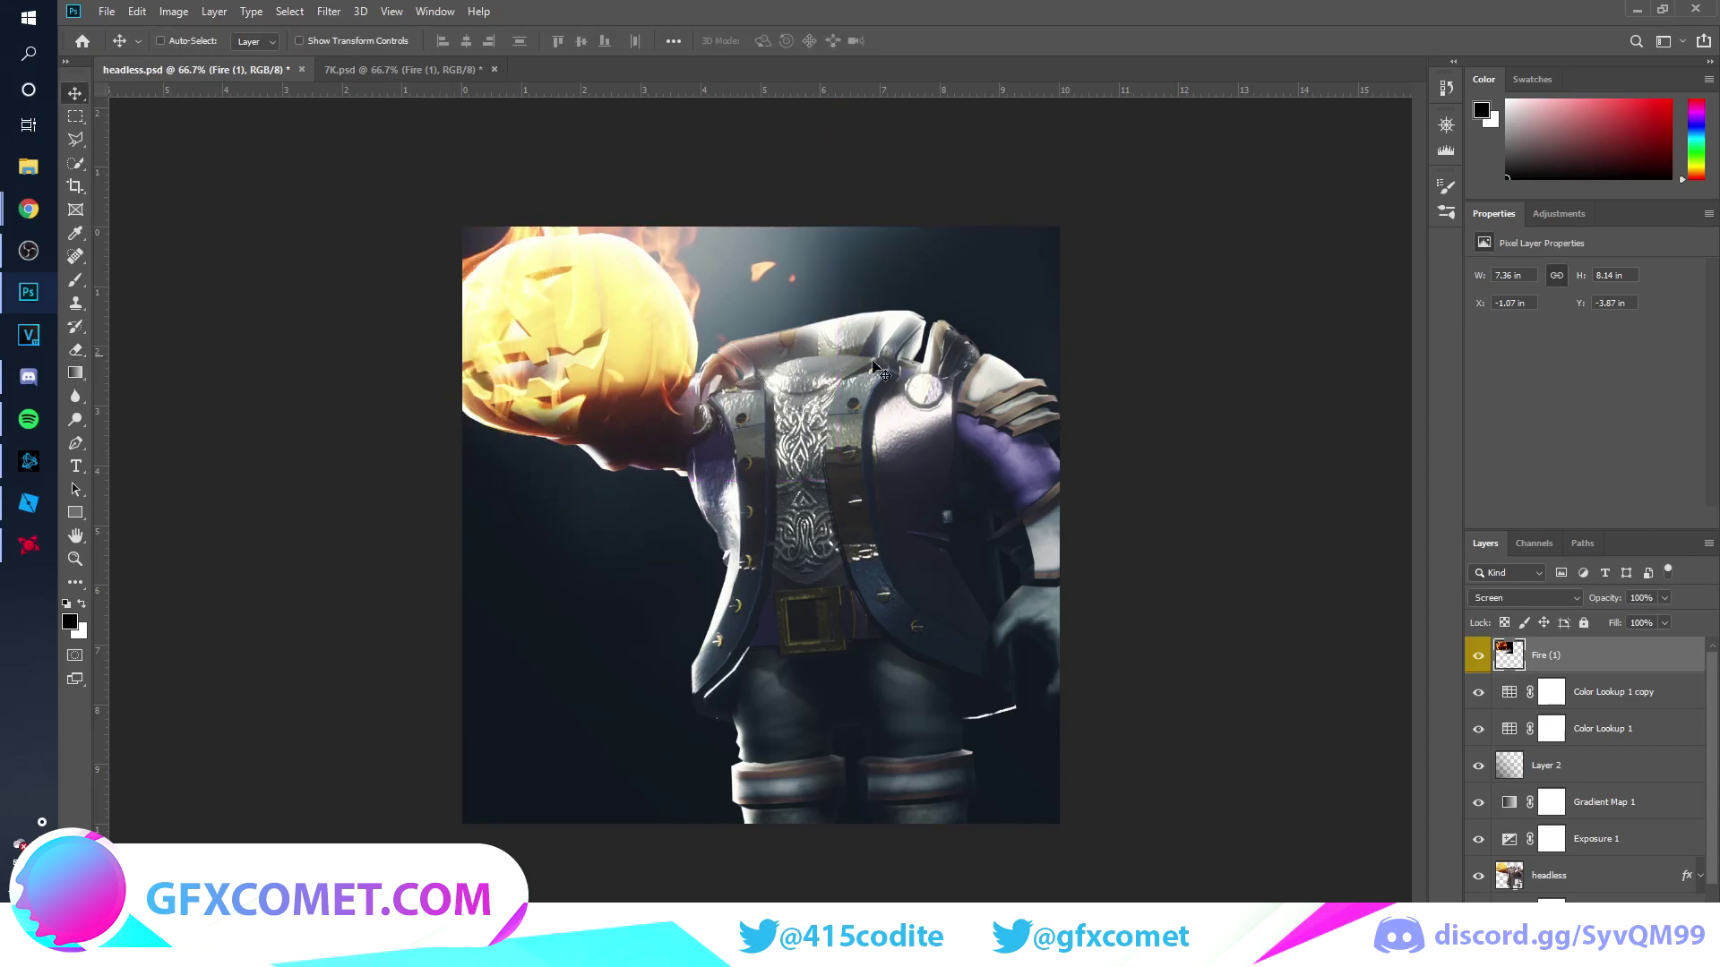
- Duplicate the Fire (1) layer and set the copy's blend mode to Linear Dodge (Add)
{"action": "key", "text": "ctrl+j"}
{"action": "left_click", "coordinate": [1519, 599]}
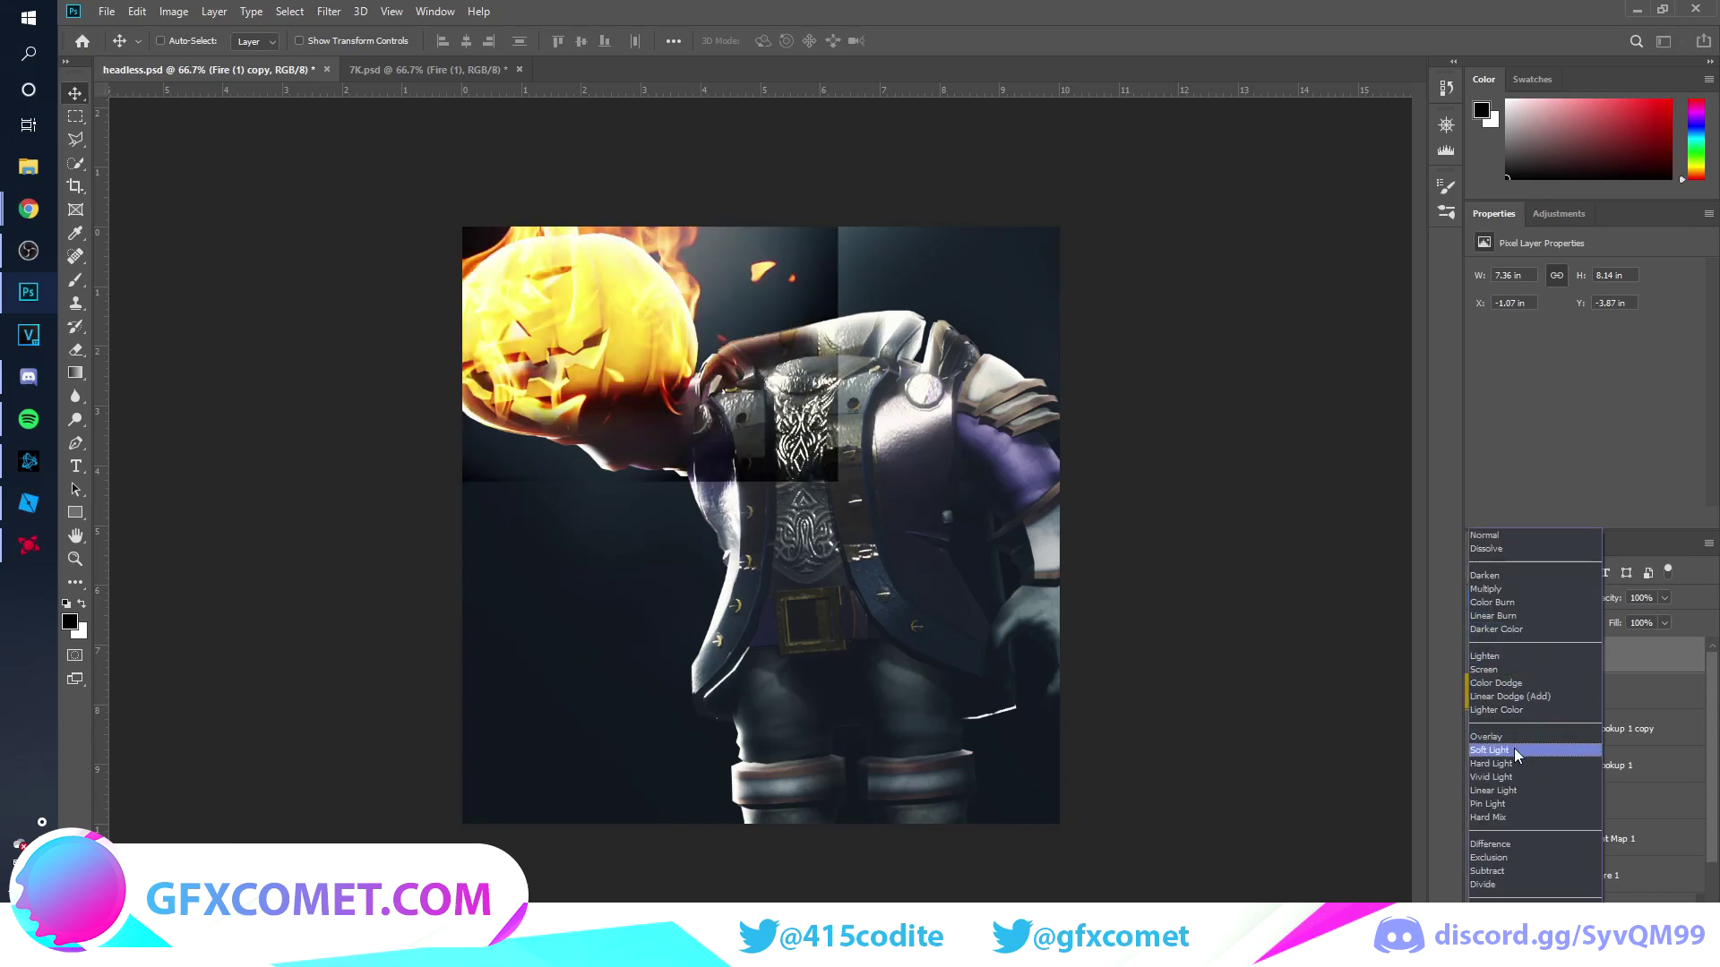
{"action": "left_click", "coordinate": [1522, 696]}
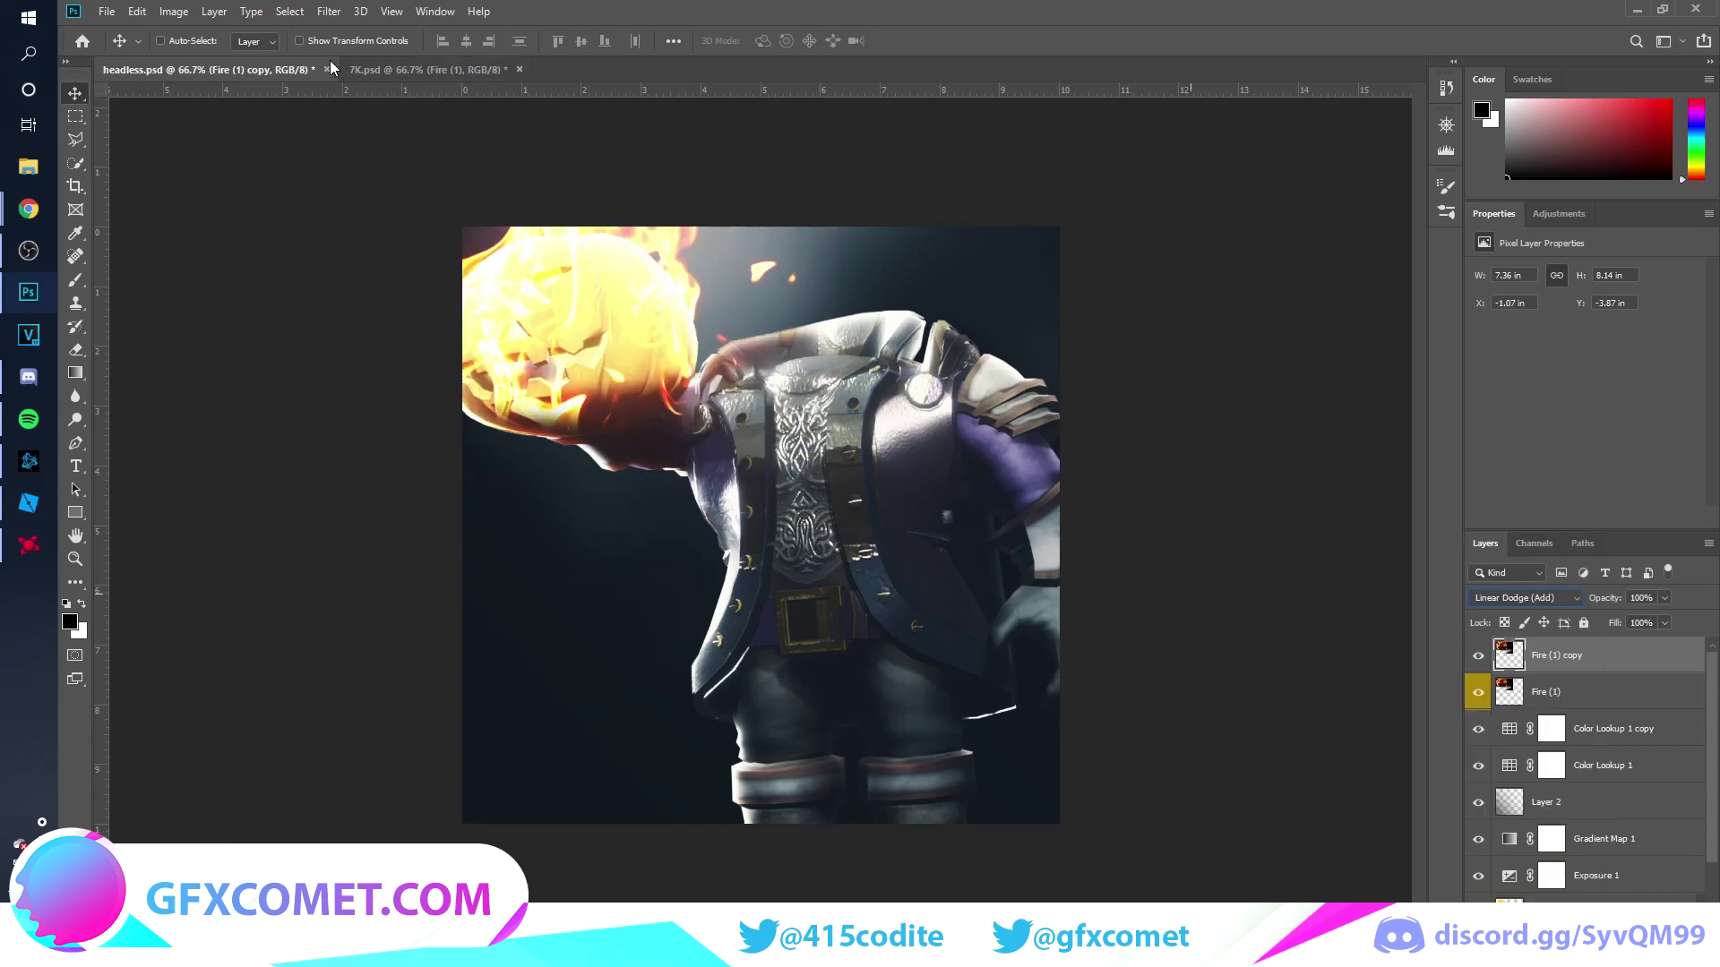
- Apply a Gaussian Blur of about 161.8 pixels to the fire copy and reduce its opacity
{"action": "left_click", "coordinate": [320, 16]}
{"action": "mouse_move", "coordinate": [470, 205]}
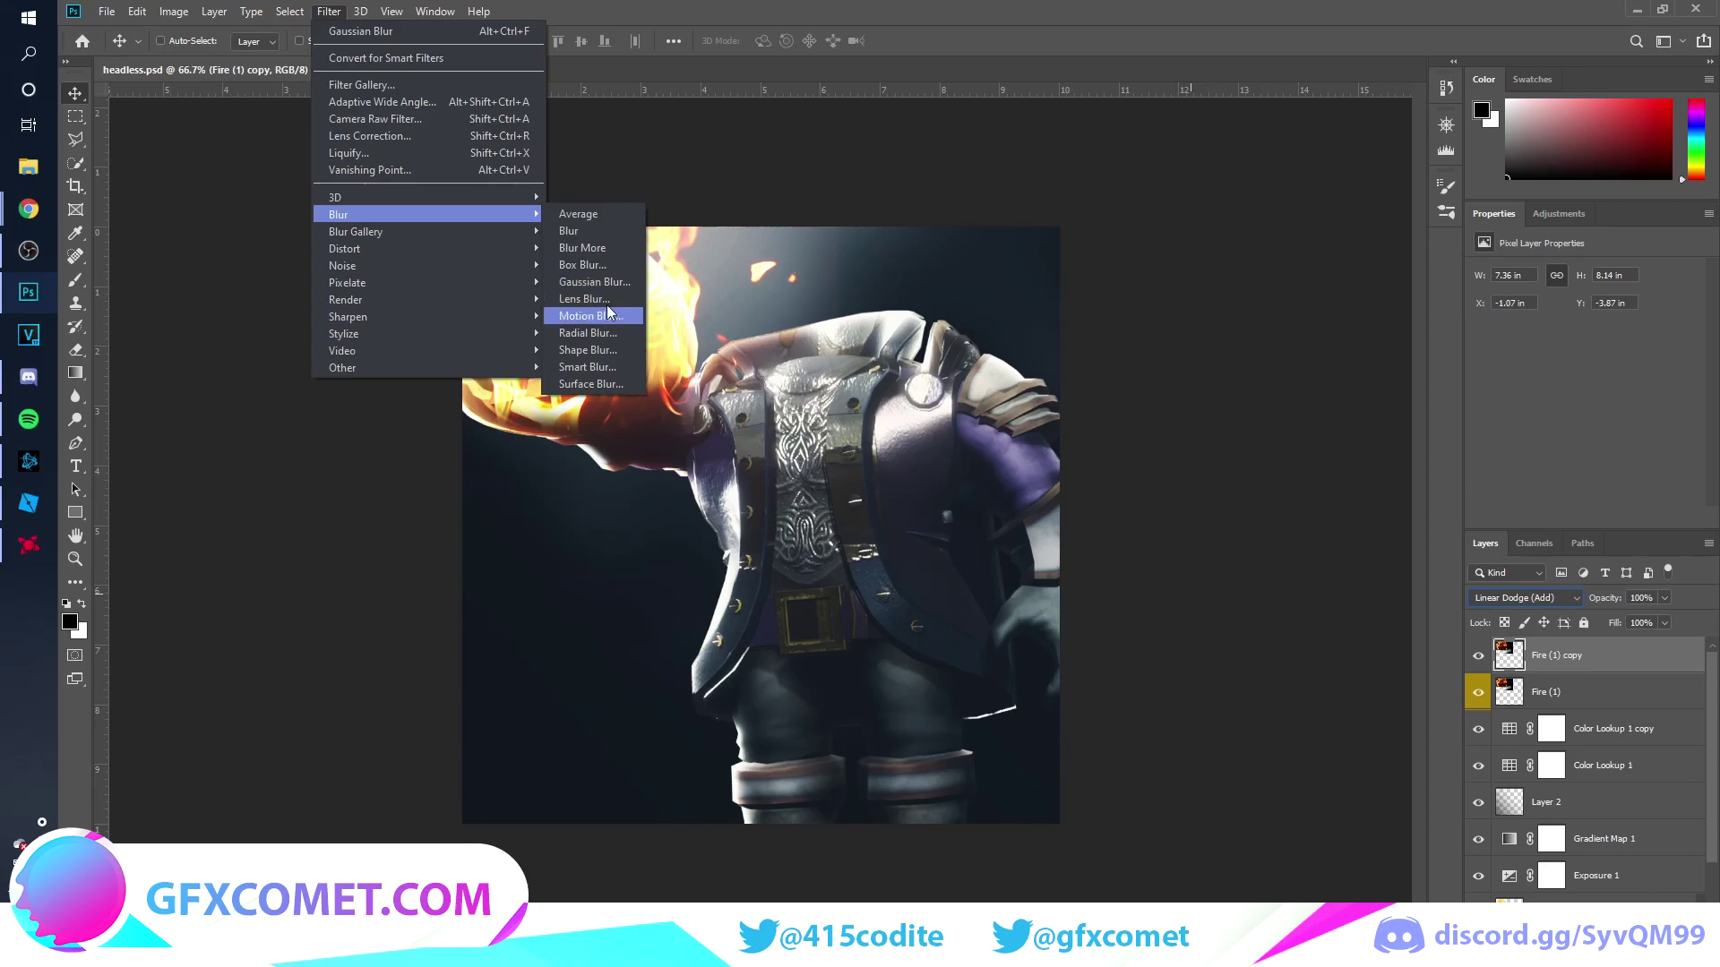
{"action": "left_click", "coordinate": [609, 281]}
{"action": "left_click_drag", "start_coordinate": [1156, 479], "coordinate": [1189, 483]}
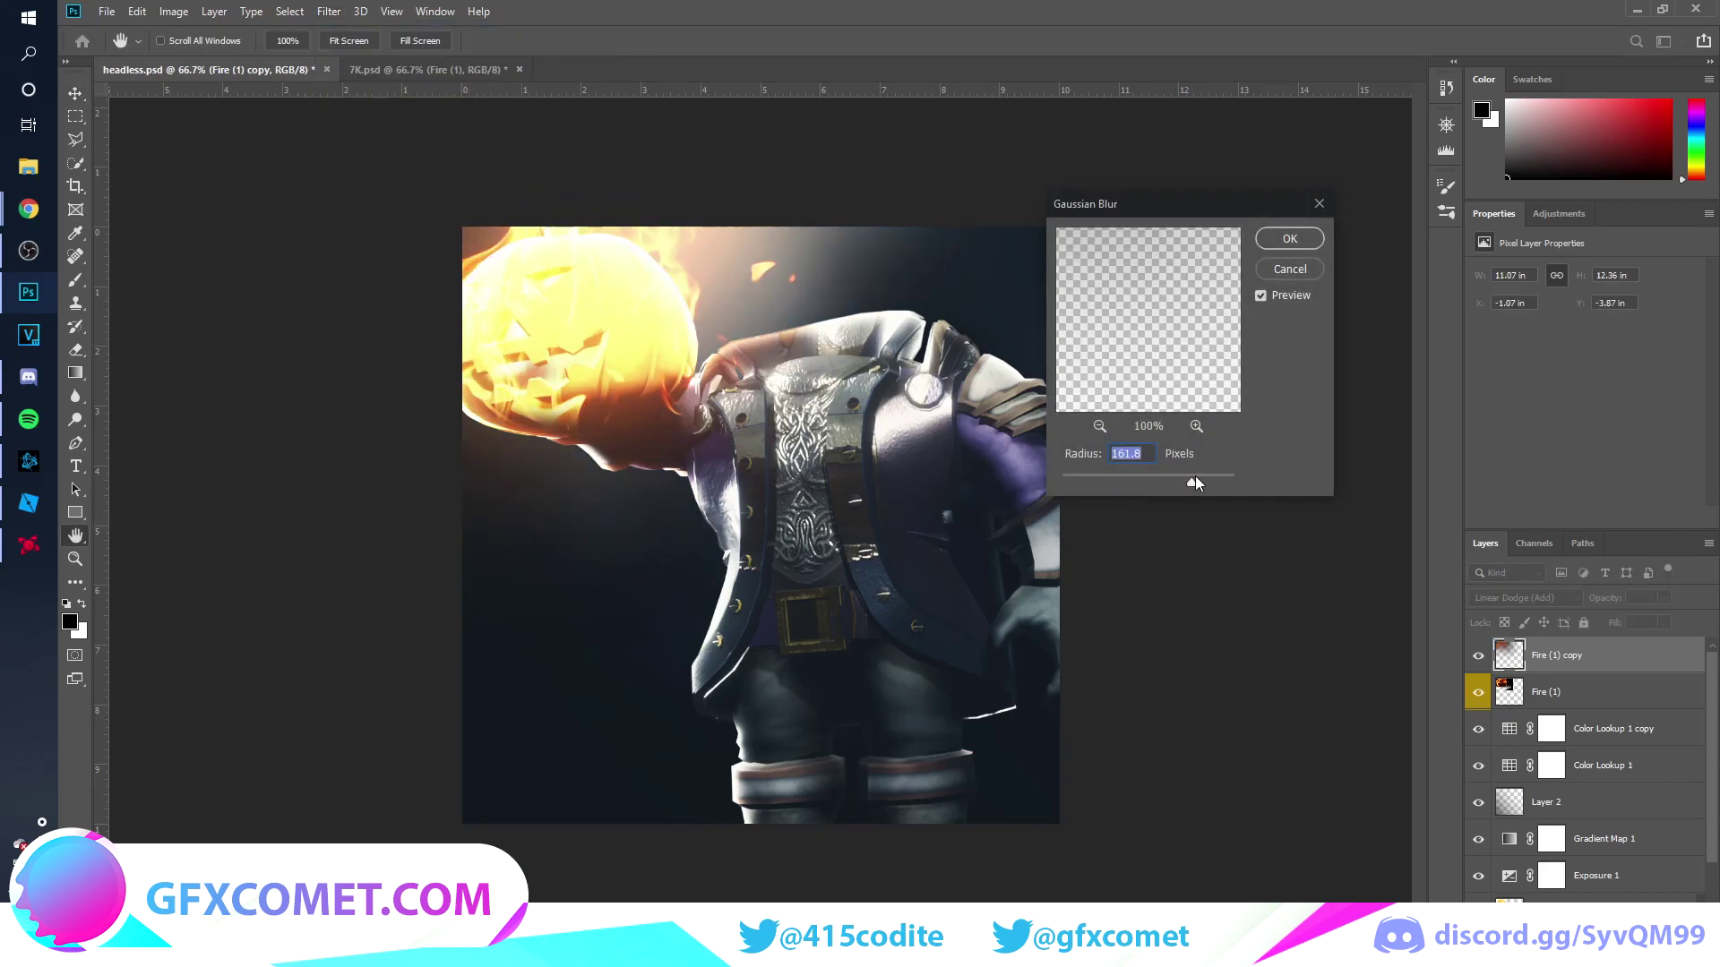
{"action": "left_click", "coordinate": [1287, 239]}
{"action": "left_click", "coordinate": [1474, 656]}
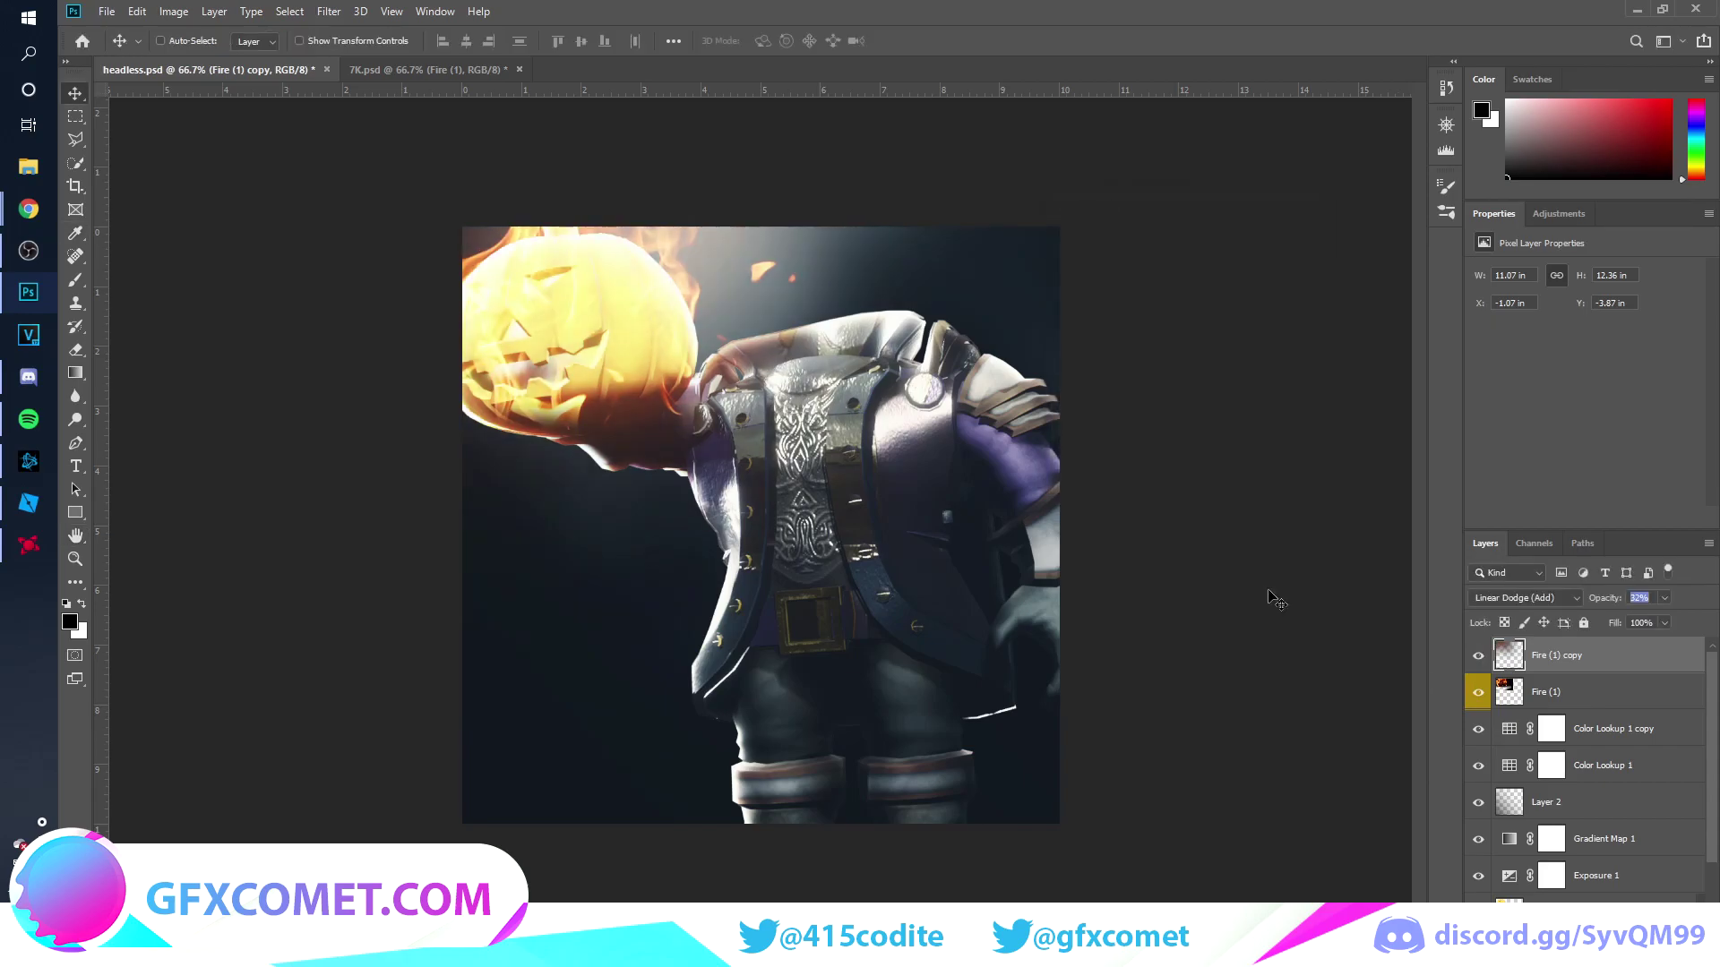
- Choose a saturated orange foreground color and brush over the pumpkin's carved eyes, nose and mouth on a new layer
{"action": "key", "text": "ctrl+shift+alt+n"}
{"action": "key", "text": "b"}
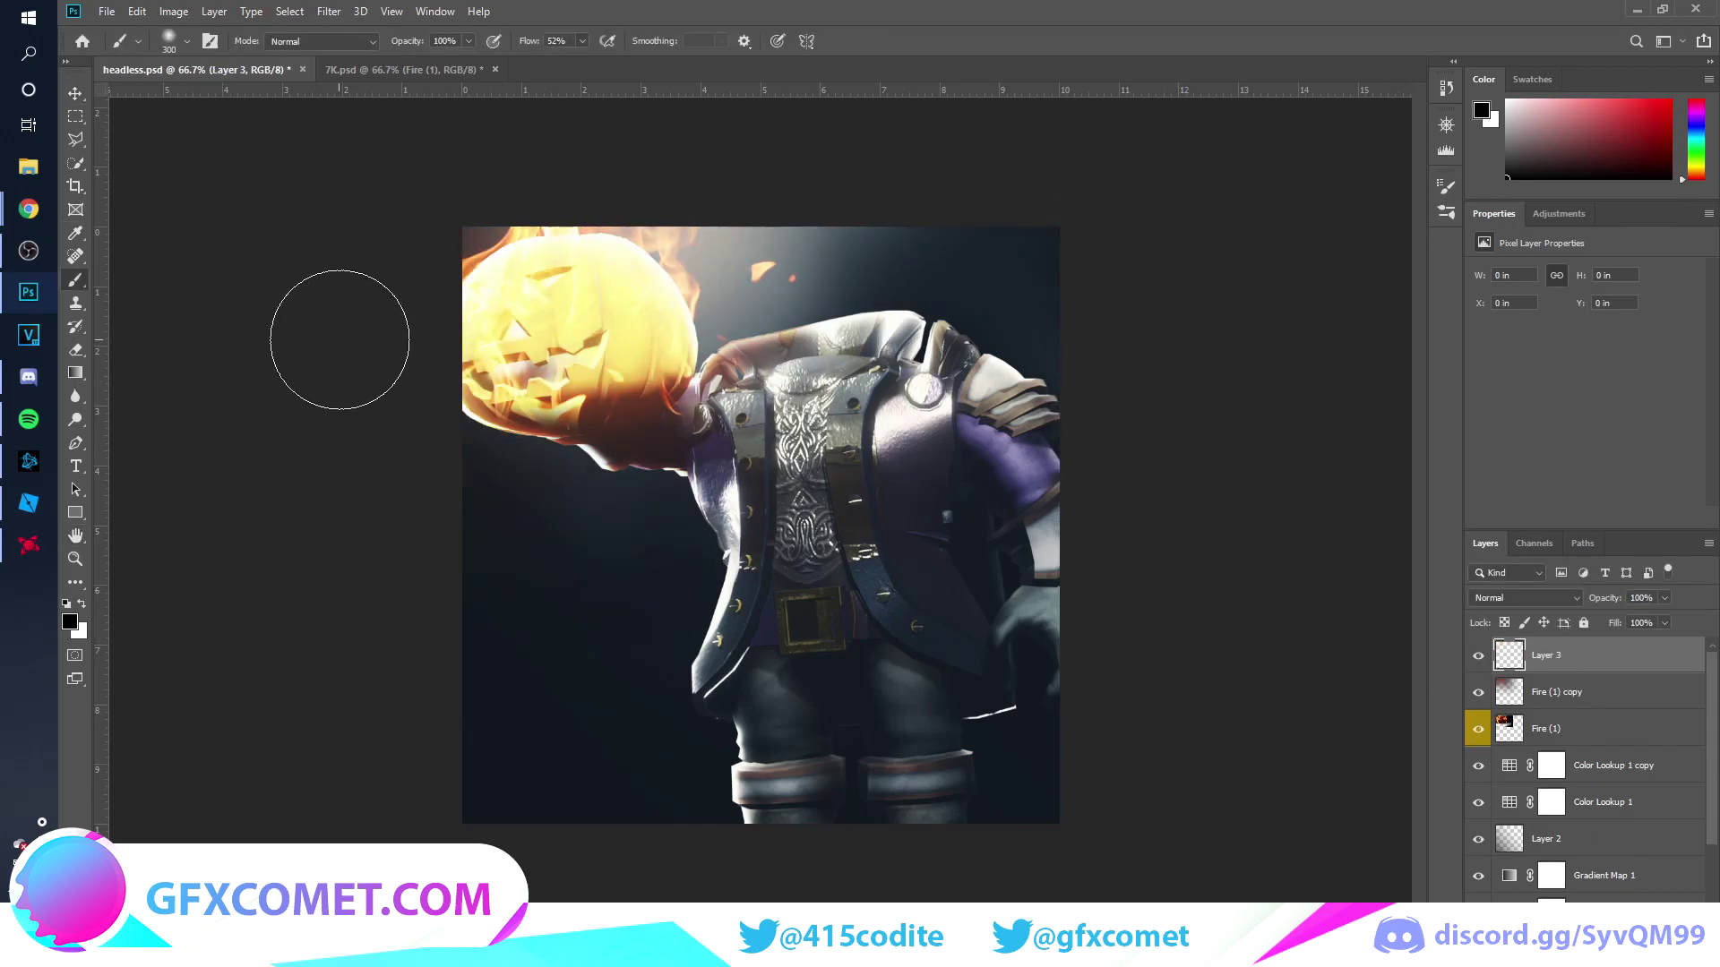
{"action": "left_click", "coordinate": [64, 623]}
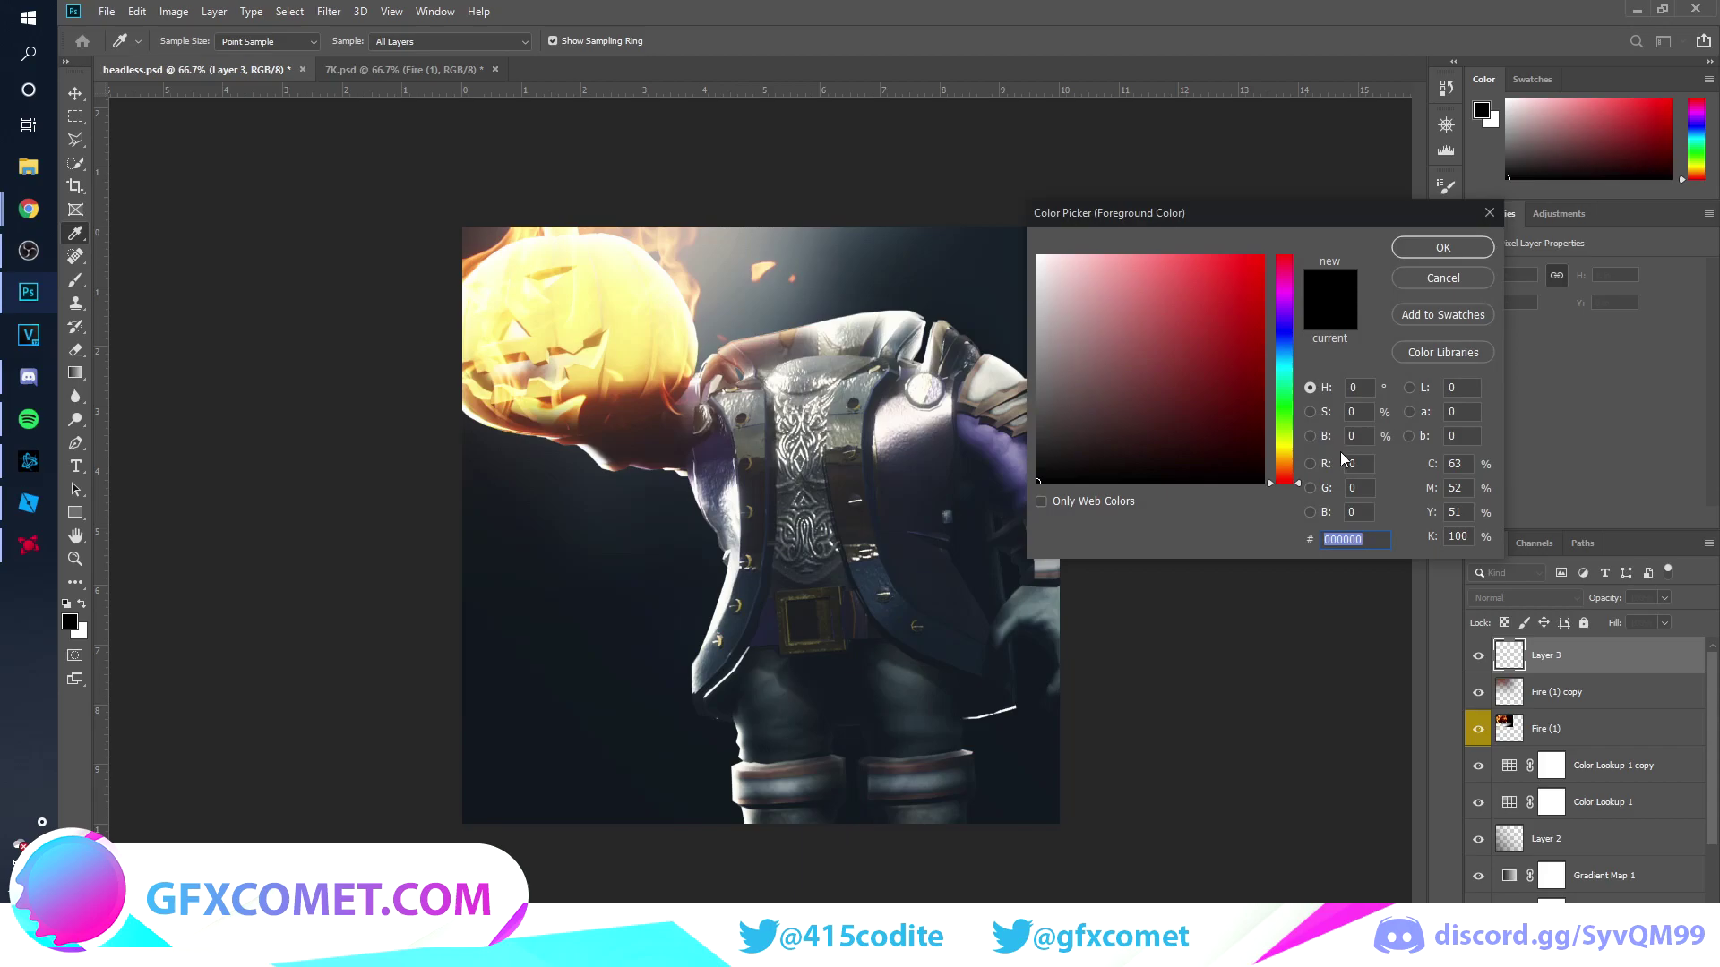
{"action": "left_click", "coordinate": [1284, 462]}
{"action": "left_click", "coordinate": [1263, 256]}
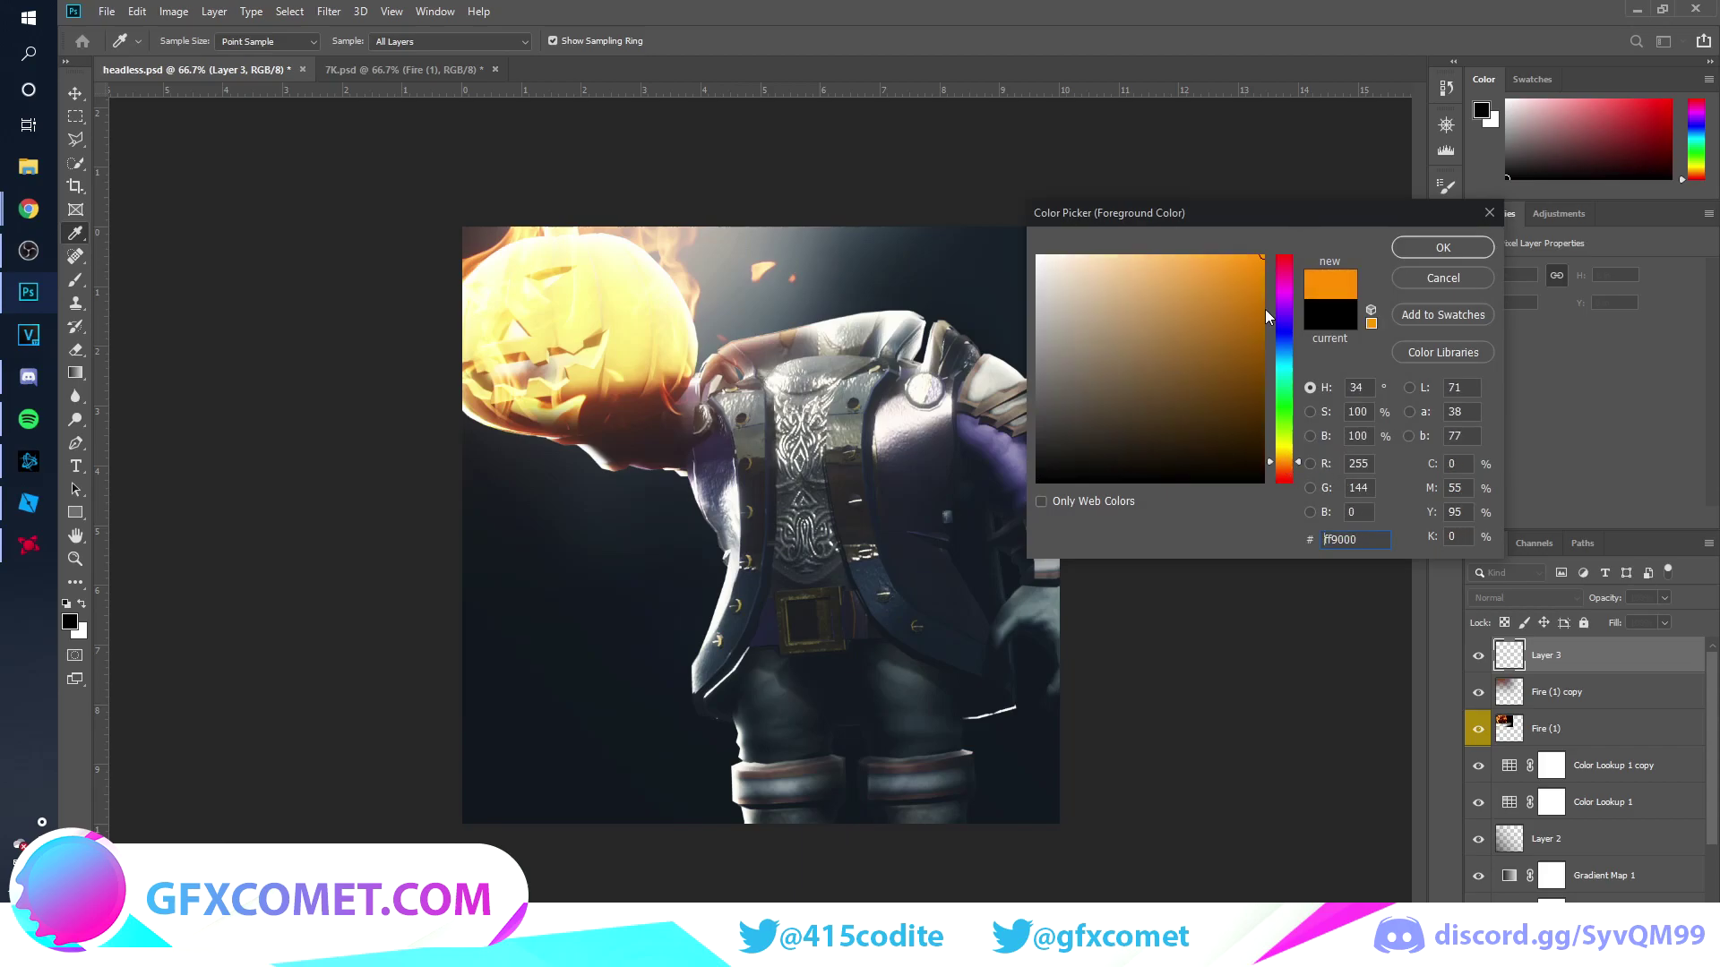
{"action": "left_click", "coordinate": [1281, 466]}
{"action": "left_click_drag", "start_coordinate": [1279, 465], "coordinate": [1281, 468]}
{"action": "left_click", "coordinate": [1442, 250]}
{"action": "key", "text": "b"}
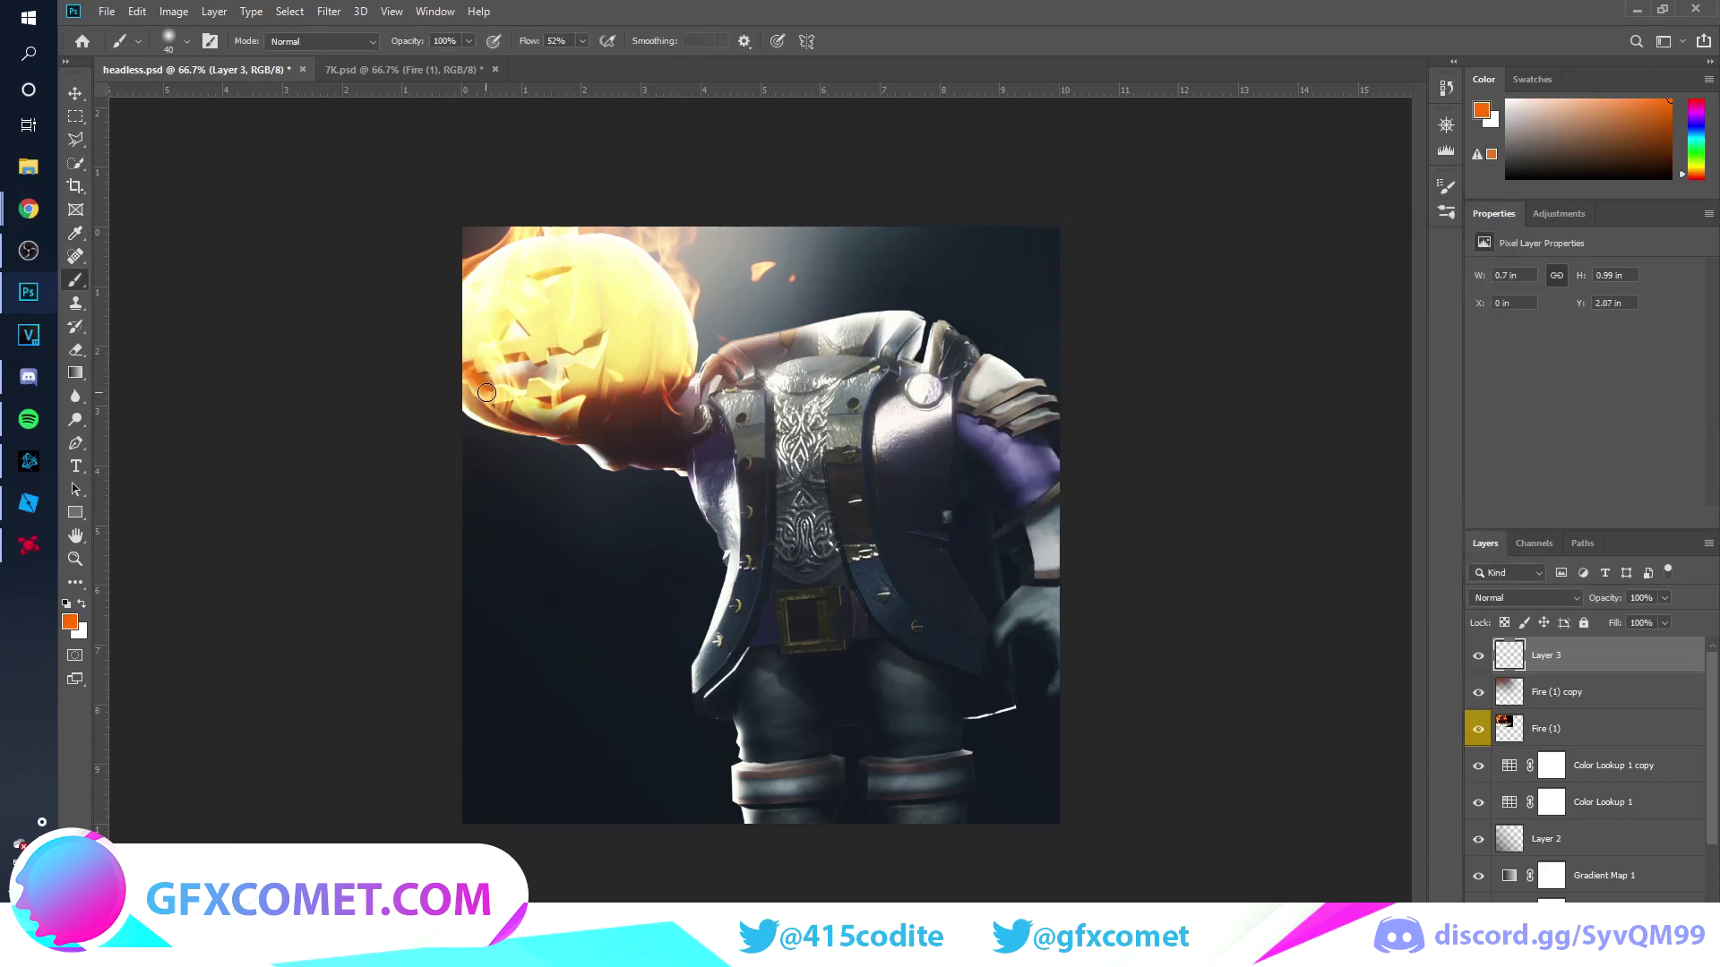
{"action": "mouse_move", "coordinate": [485, 379]}
{"action": "left_mouse_down"}
{"action": "mouse_move", "coordinate": [573, 366]}
{"action": "mouse_move", "coordinate": [557, 360]}
{"action": "mouse_move", "coordinate": [598, 337]}
{"action": "mouse_move", "coordinate": [528, 336]}
{"action": "mouse_move", "coordinate": [564, 275]}
{"action": "left_mouse_up"}
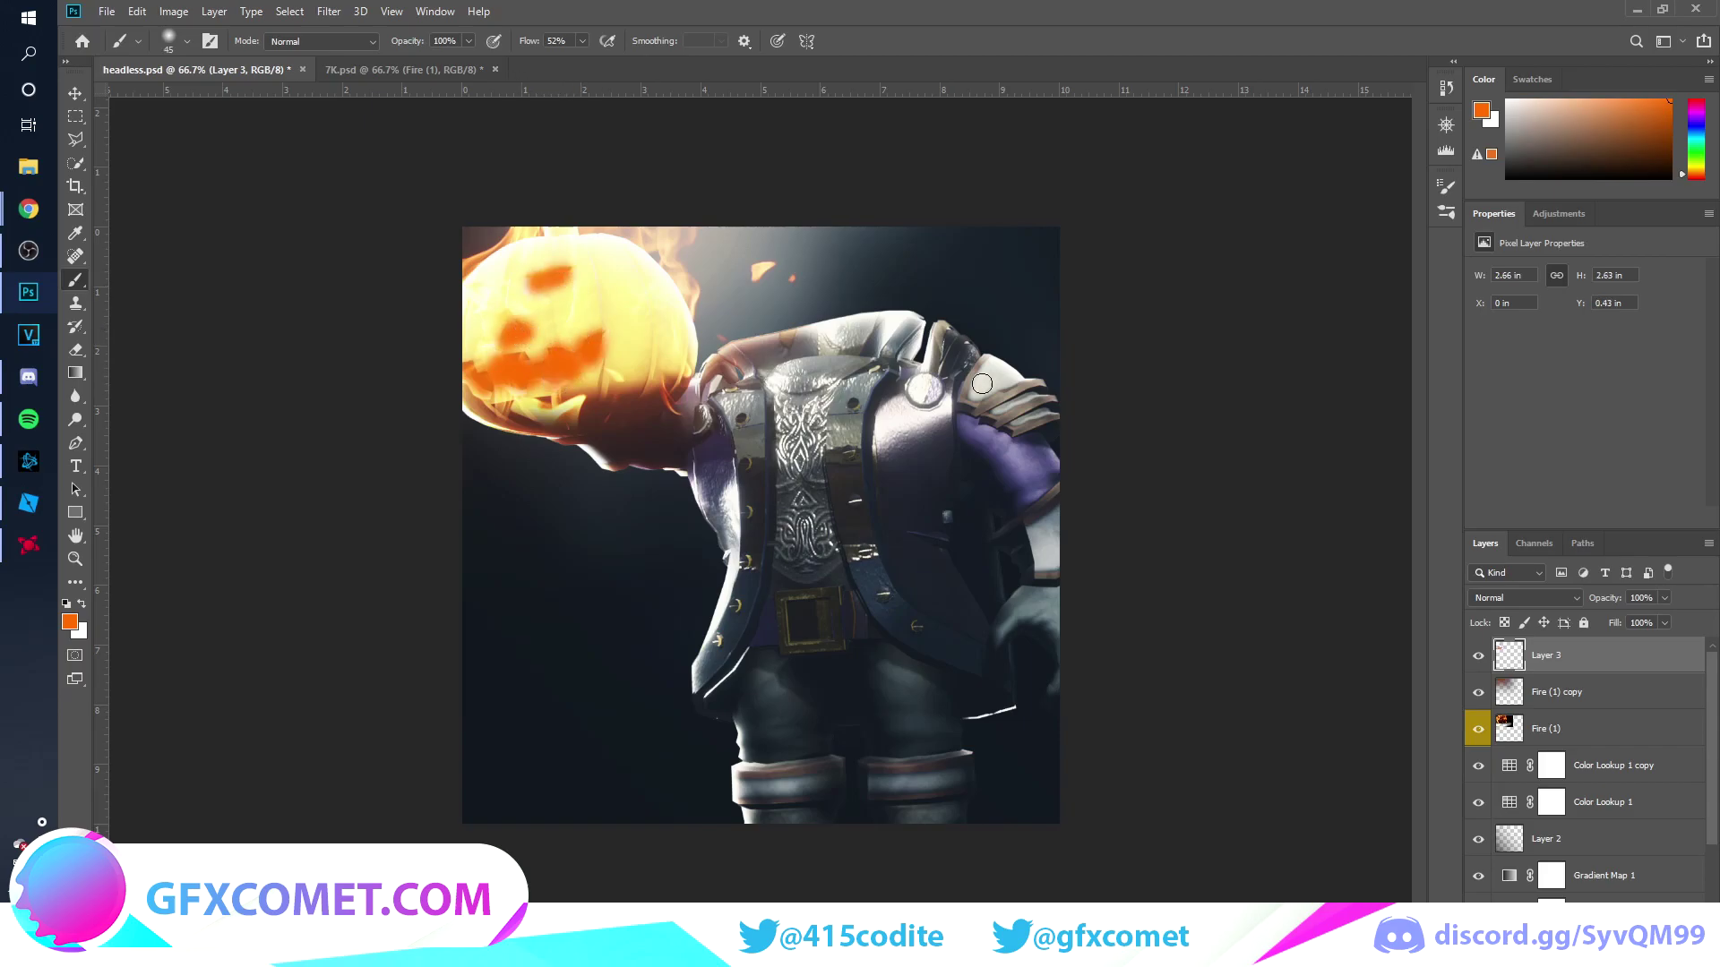
- Set the painted face layer's blend mode to Overlay and its opacity to 29%
{"action": "key", "text": "v"}
{"action": "left_click", "coordinate": [1534, 596]}
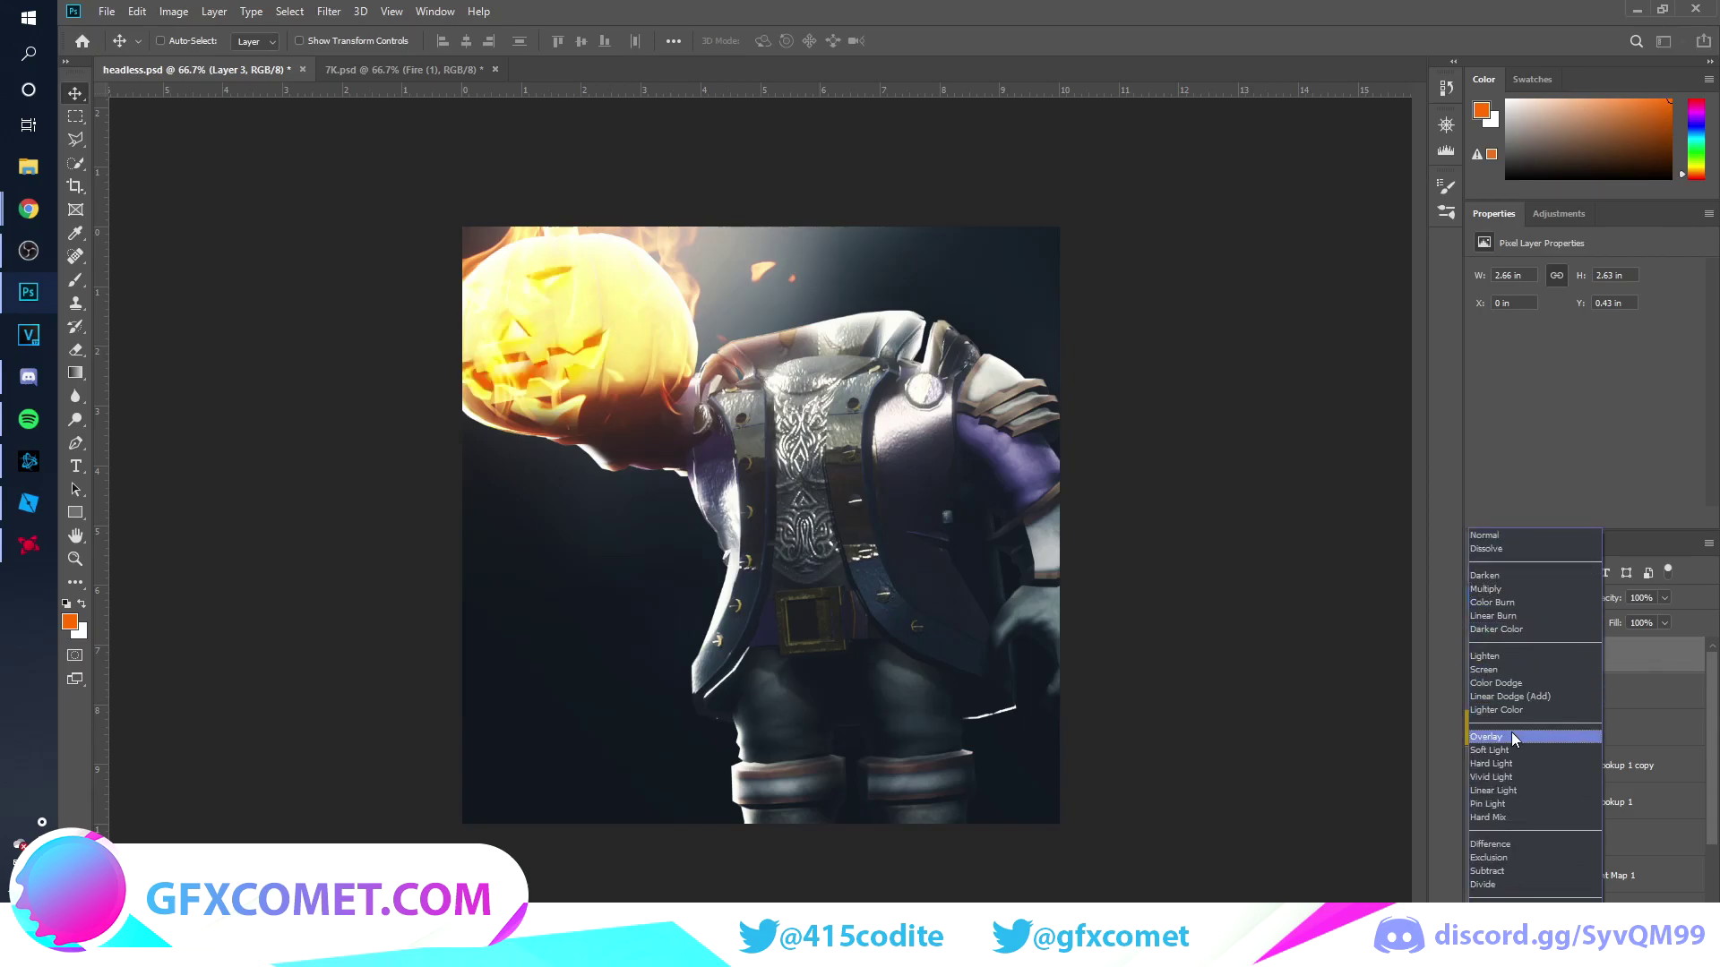
{"action": "left_click", "coordinate": [1512, 737]}
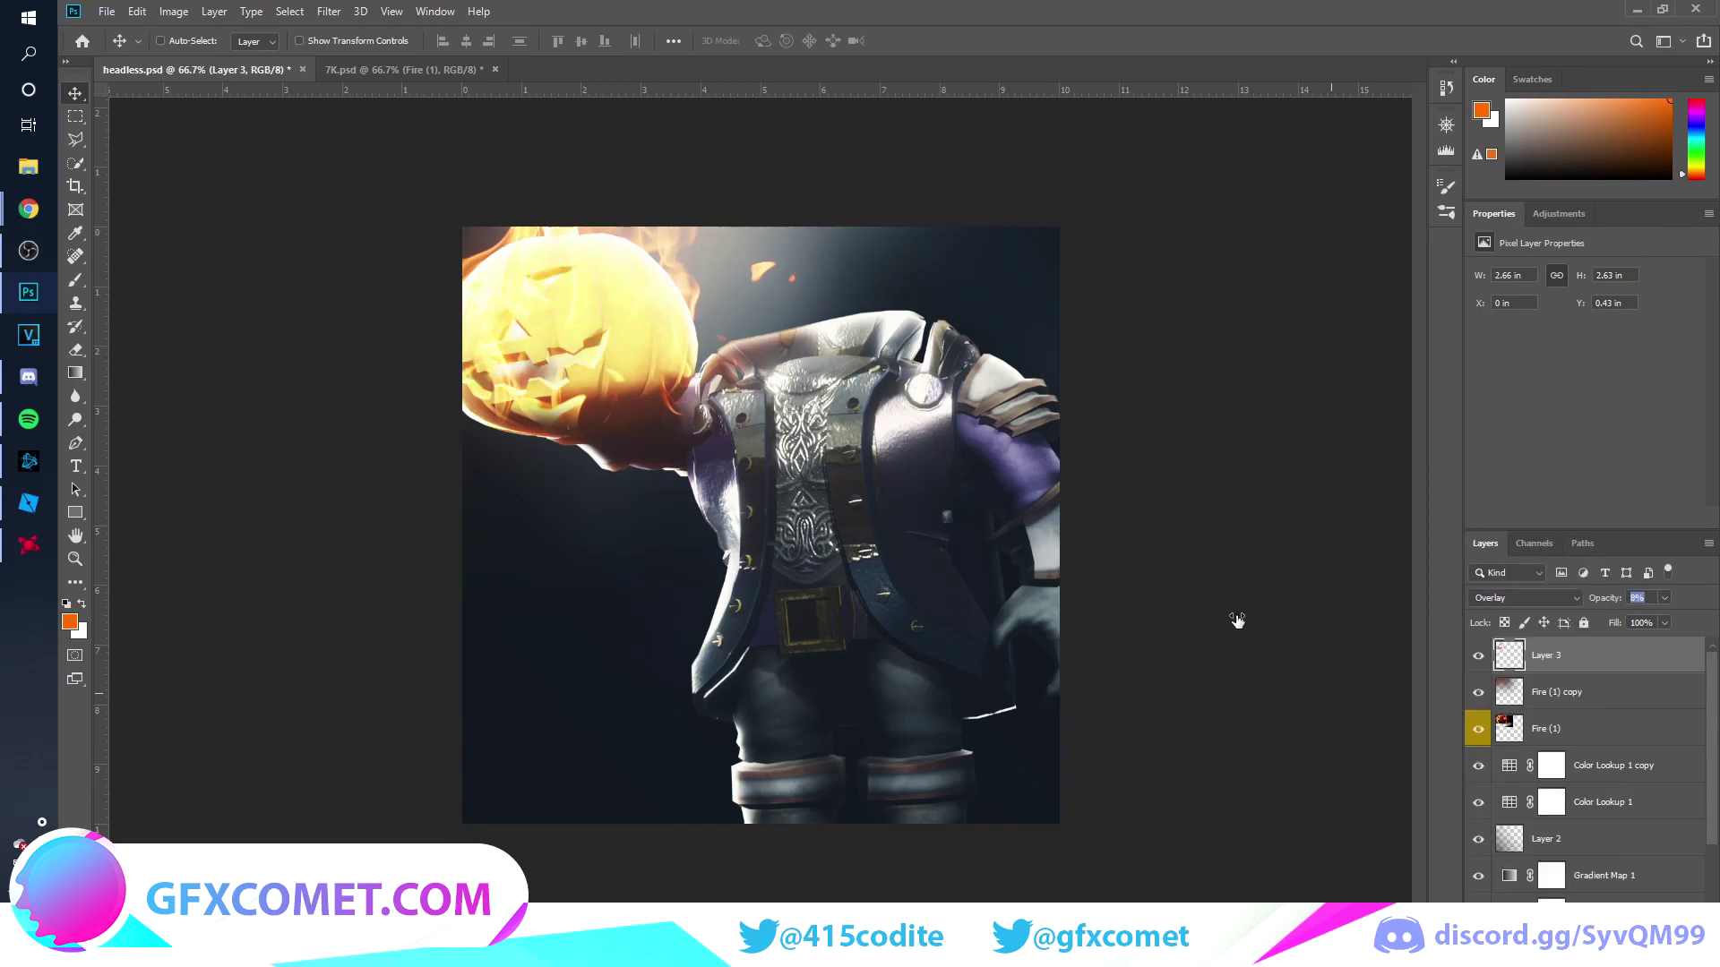
{"action": "left_click", "coordinate": [1530, 599]}
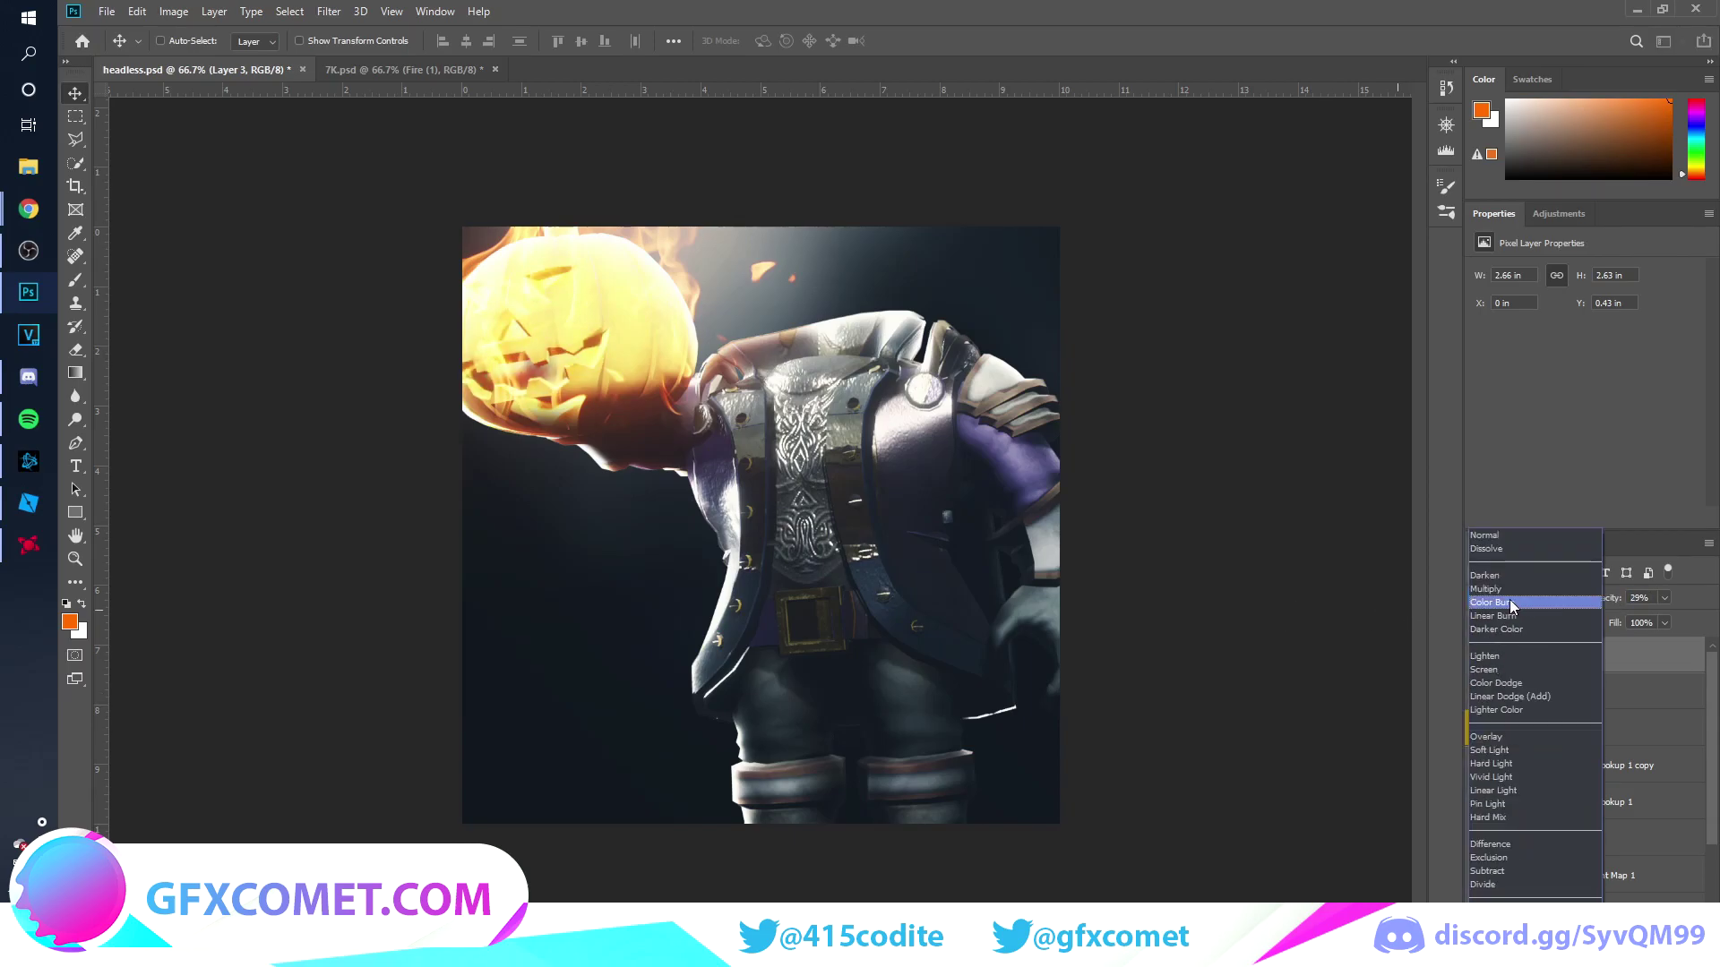
{"action": "left_click", "coordinate": [1508, 599]}
{"action": "left_click", "coordinate": [1508, 599]}
{"action": "left_click", "coordinate": [1578, 735]}
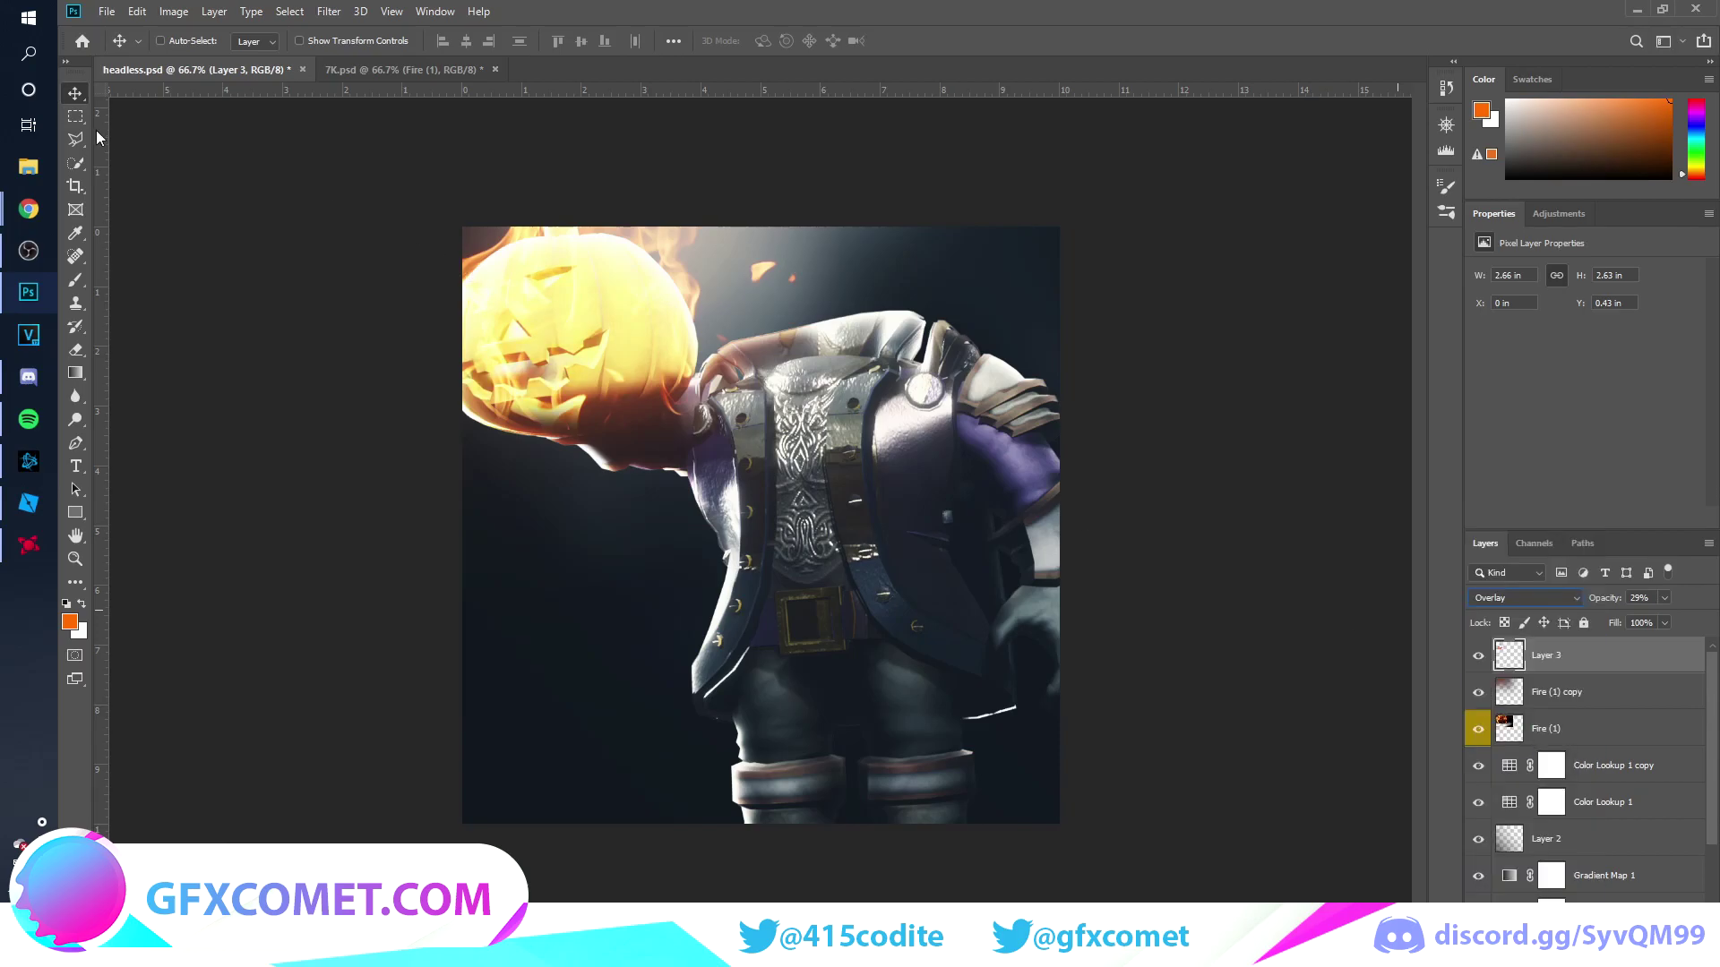
- Duplicate the painted face layer, set the copy's blend mode to Screen and its opacity to 66%
{"action": "key", "text": "ctrl+j"}
{"action": "left_click", "coordinate": [1545, 599]}
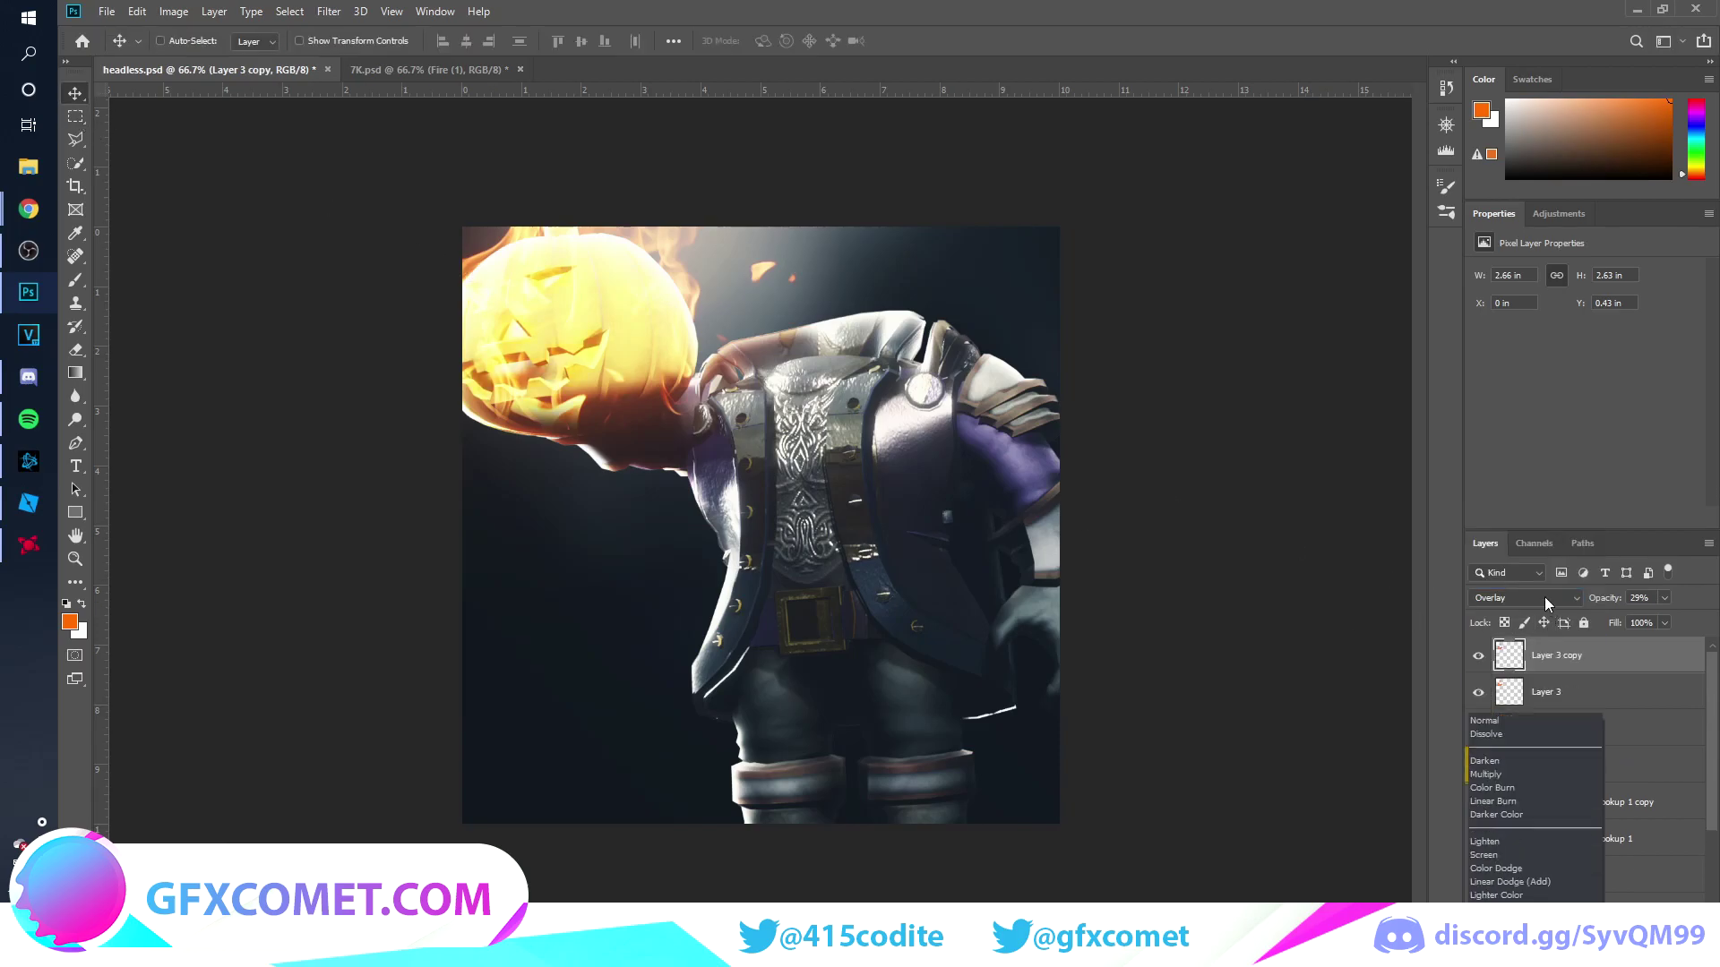
{"action": "left_click", "coordinate": [1523, 664]}
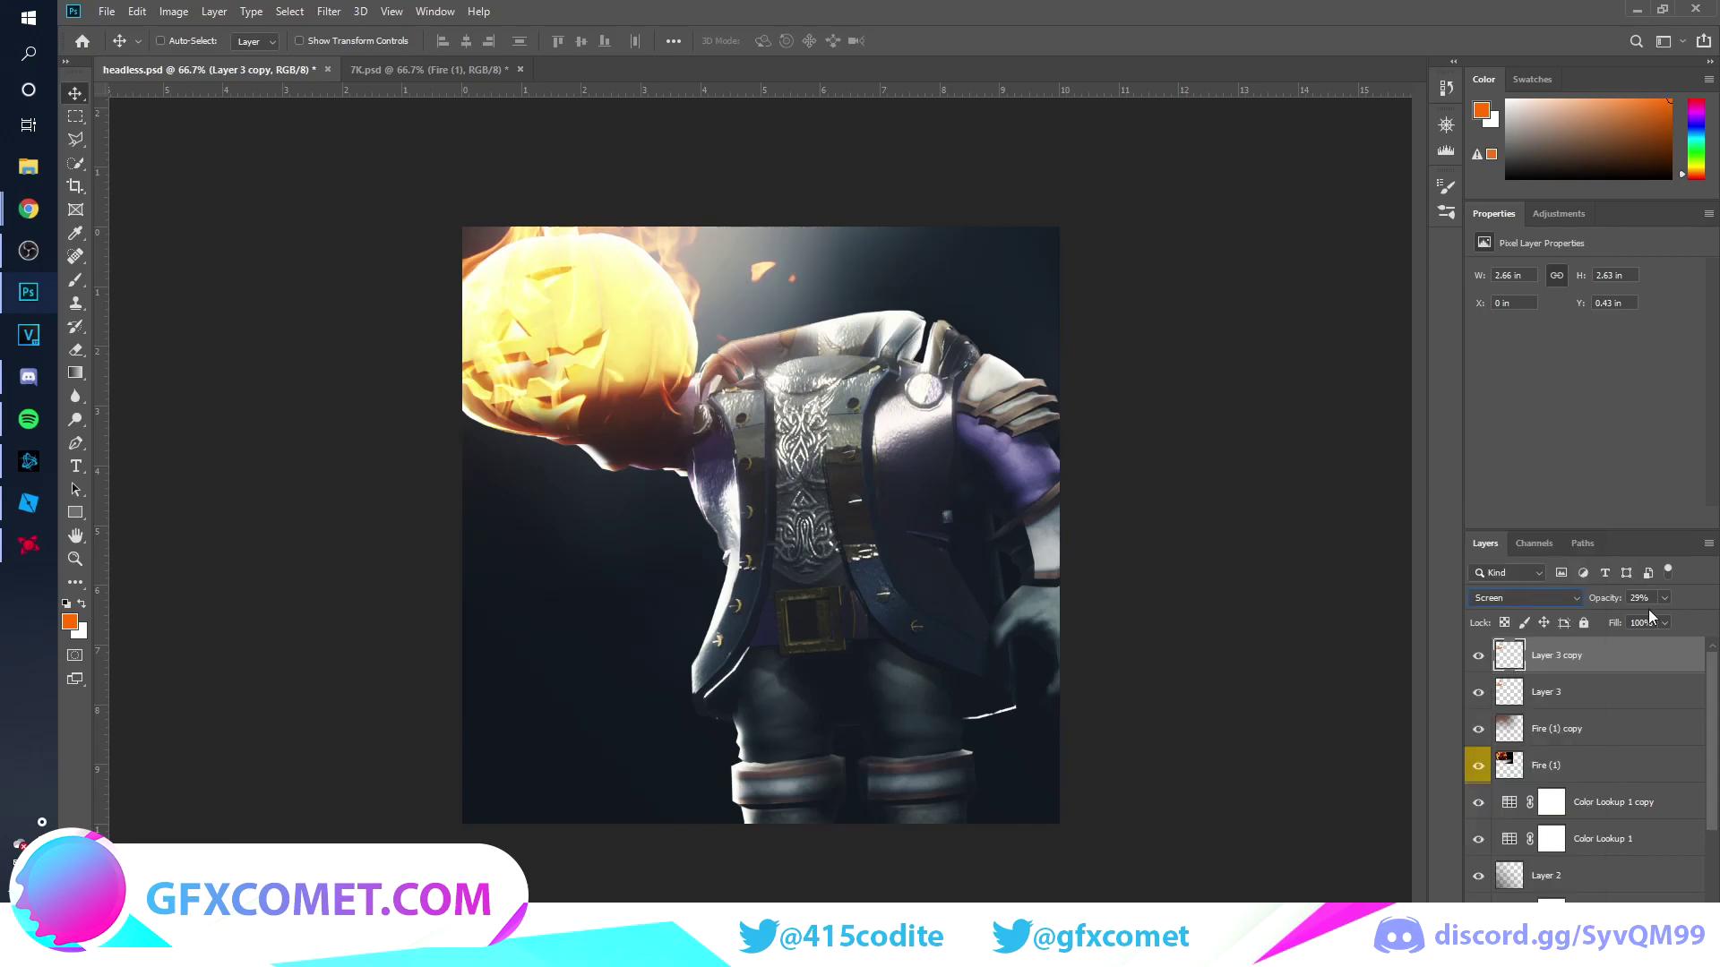
{"action": "left_click_drag", "start_coordinate": [1616, 600], "coordinate": [1675, 605]}
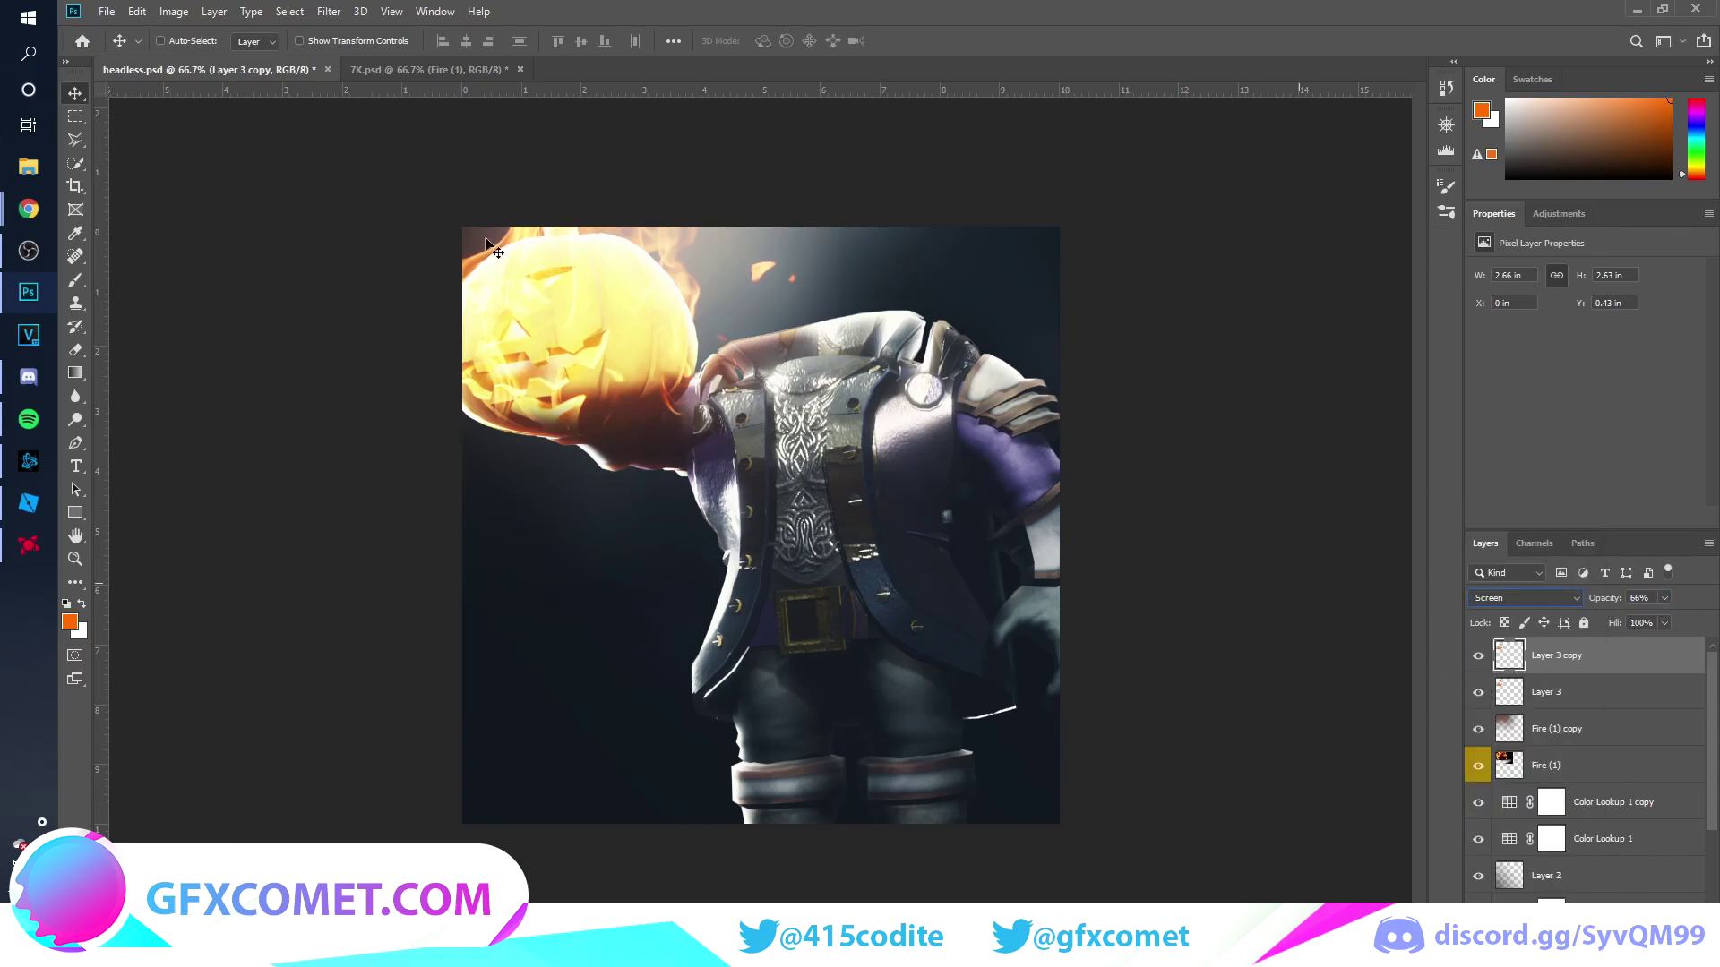
- Duplicate the Screen face layer, set the new copy's blend mode to Normal and adjust its opacity
{"action": "key", "text": "ctrl+j"}
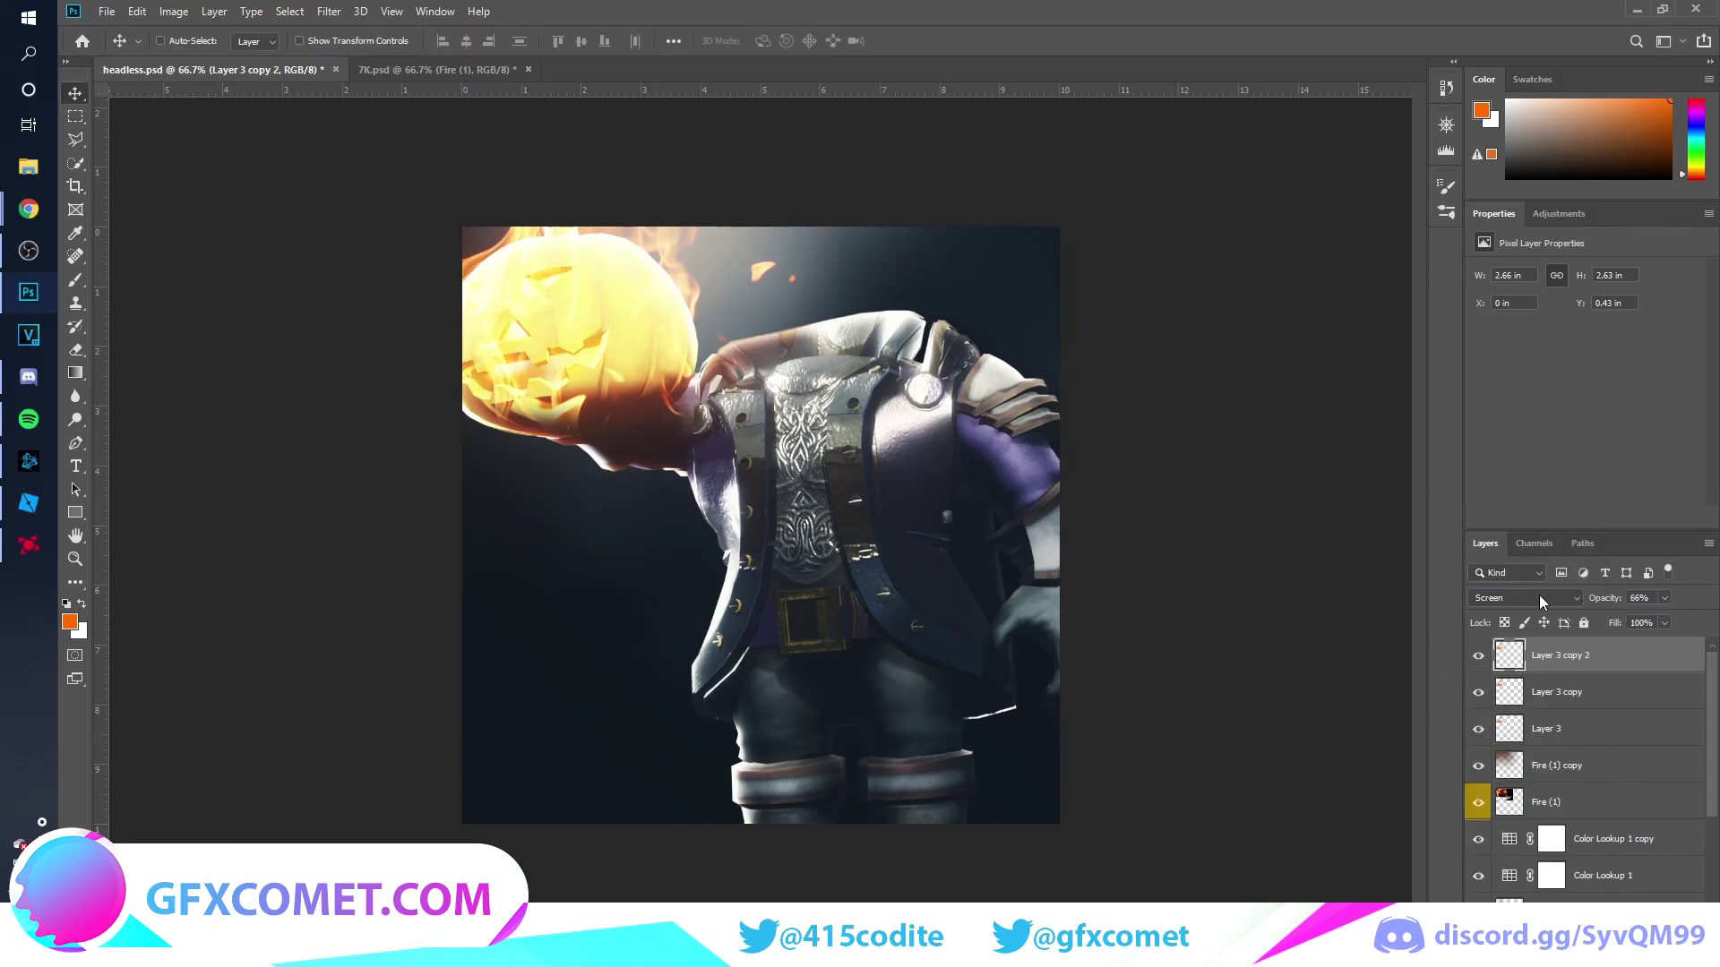
{"action": "left_click", "coordinate": [1539, 597]}
{"action": "left_click", "coordinate": [1519, 535]}
{"action": "left_click_drag", "start_coordinate": [1610, 600], "coordinate": [1673, 607]}
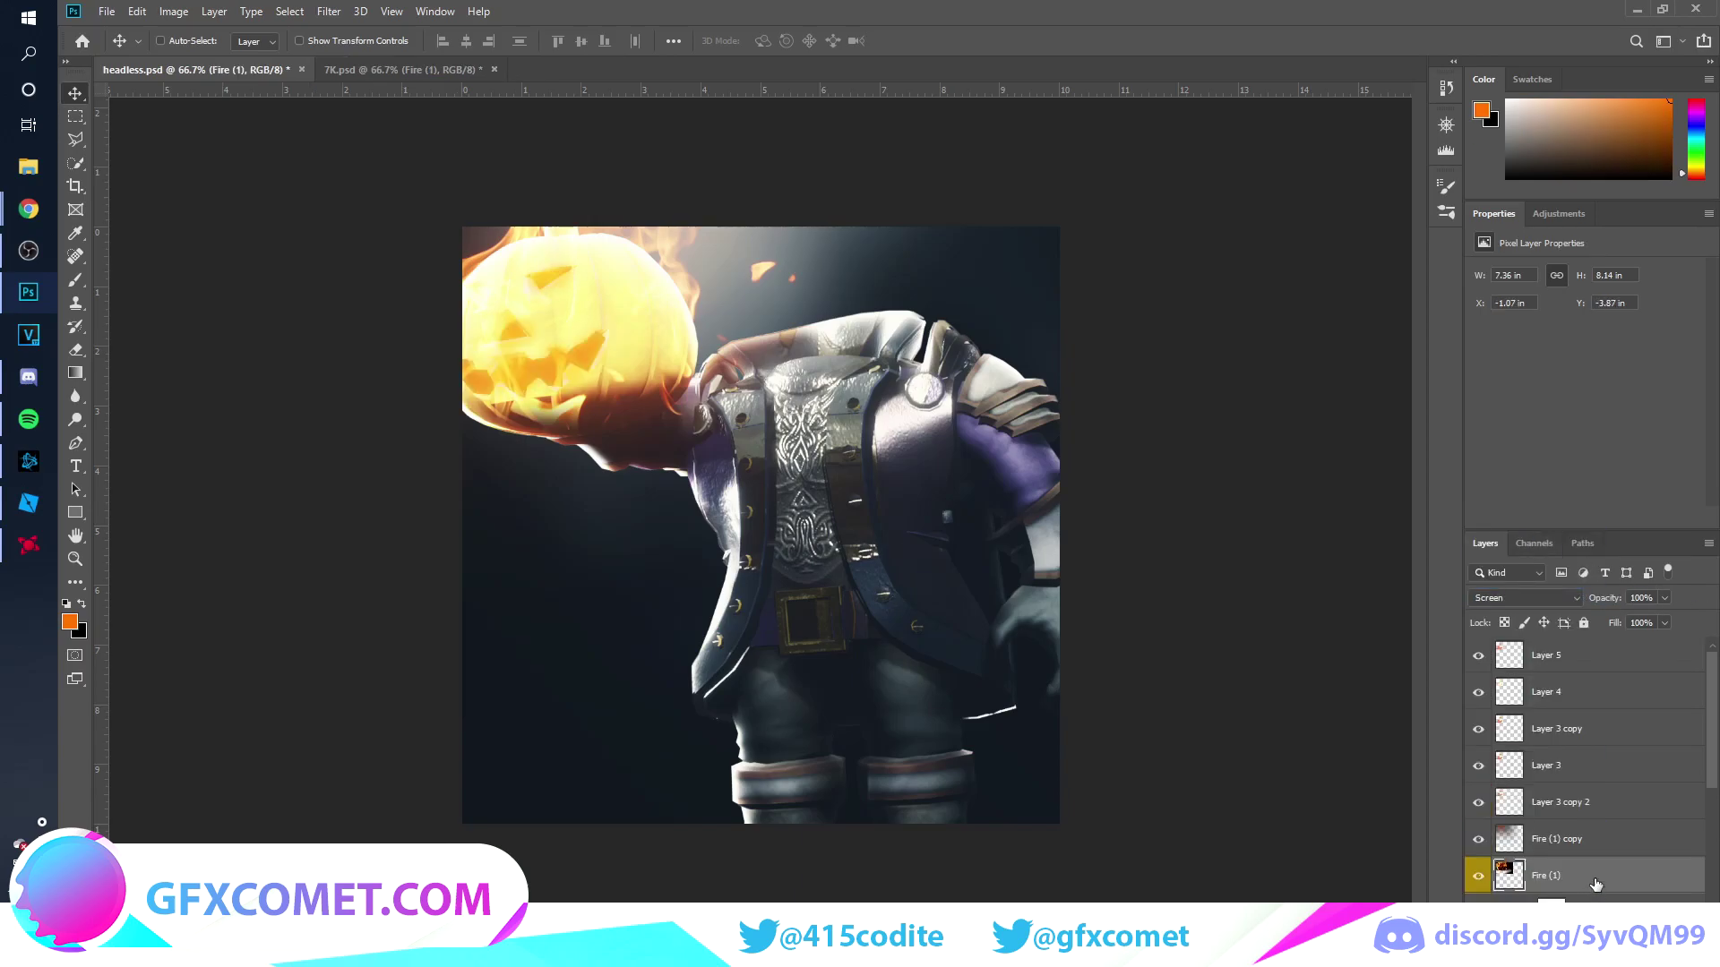
- Bring the Fire (1) layer to the top of the stack and brush soft orange over the body on a new layer
{"action": "key", "text": "ctrl+shift+bracketright"}
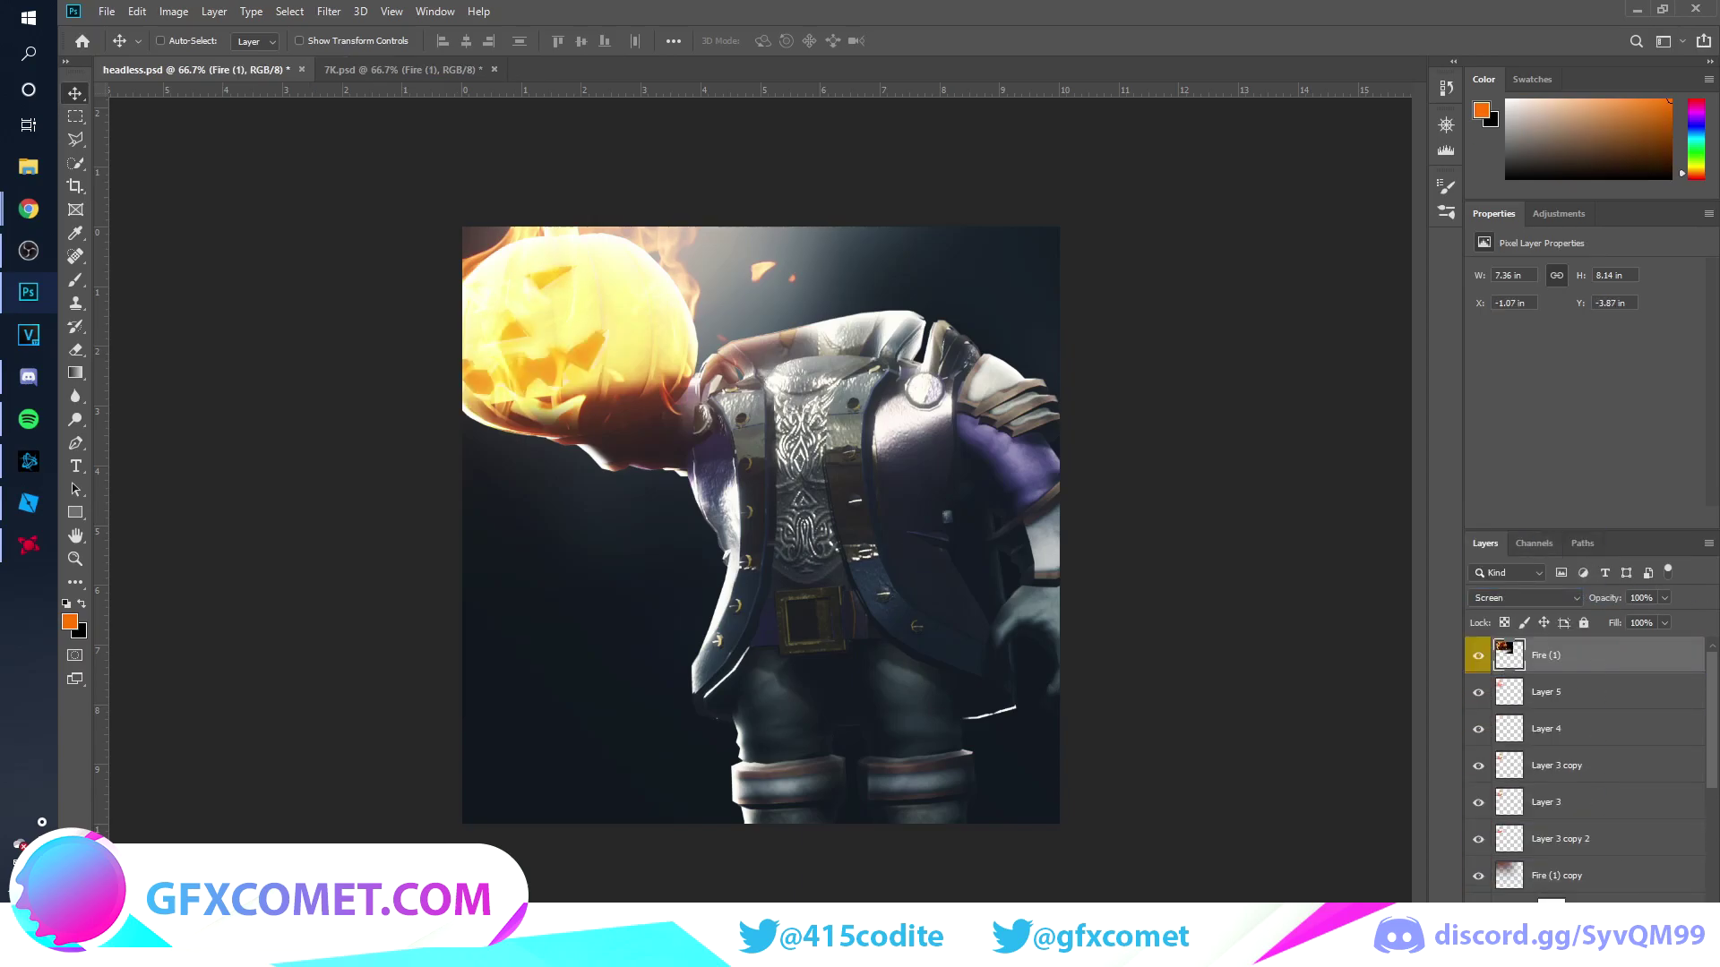
{"action": "key", "text": "ctrl+shift+alt+n"}
{"action": "key", "text": "b"}
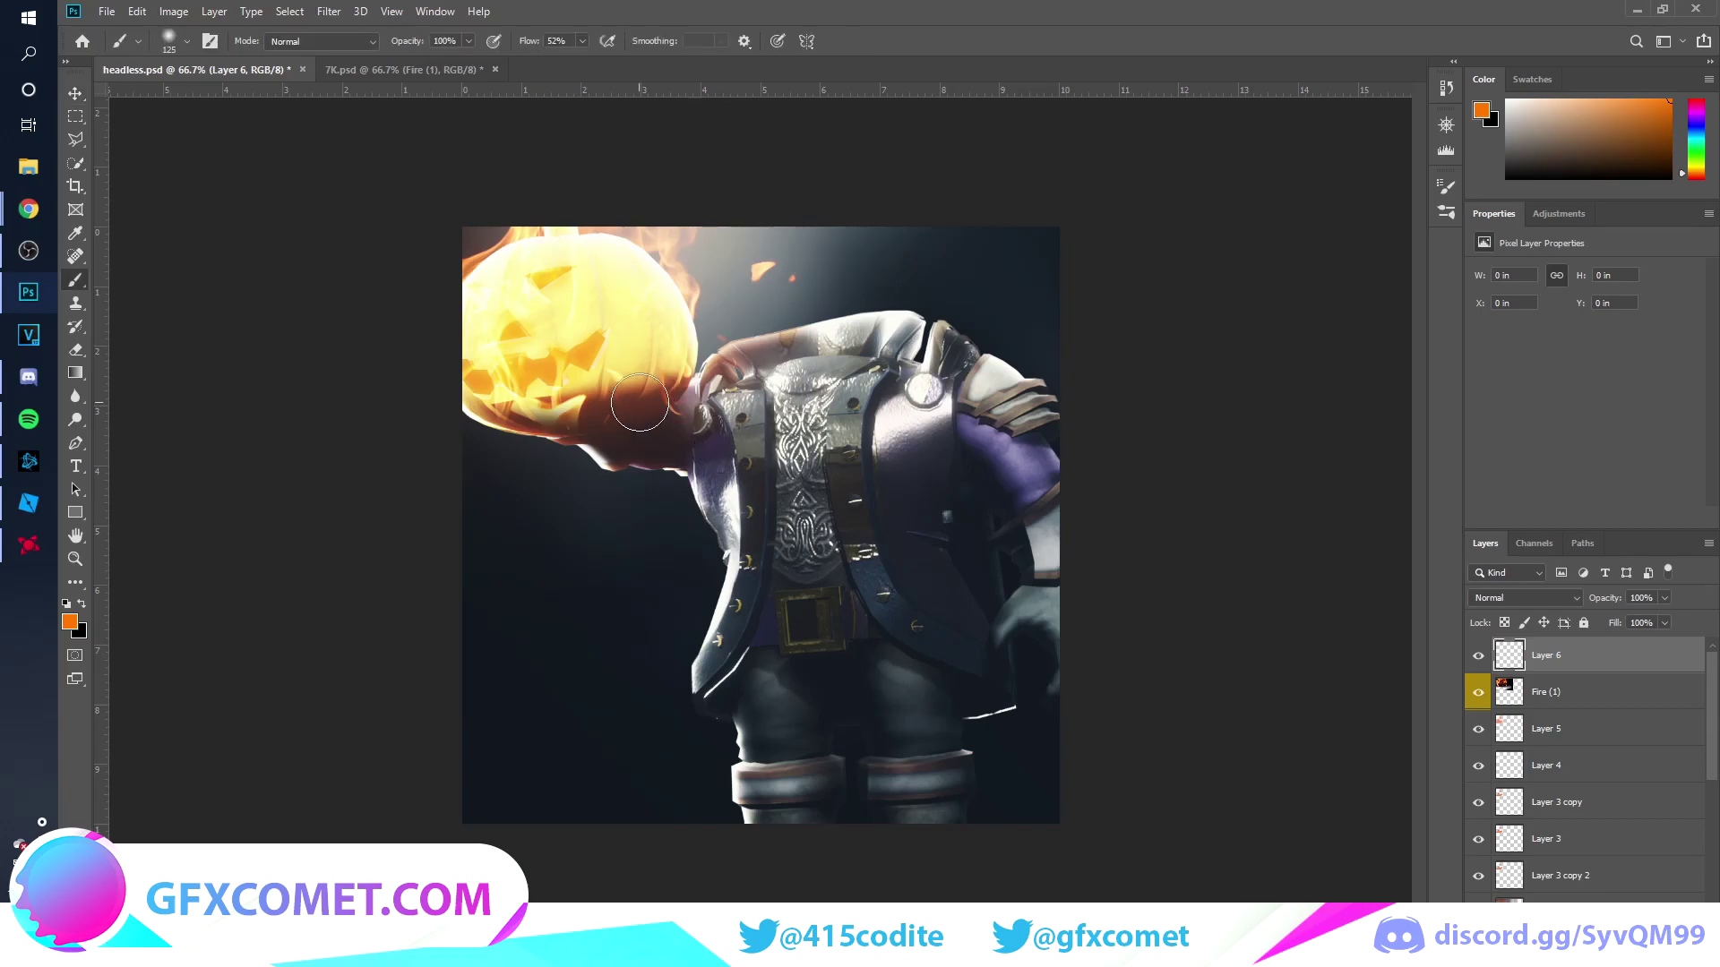
{"action": "left_click_drag", "start_coordinate": [540, 420], "coordinate": [619, 439]}
{"action": "key", "text": "bracketleft"}
{"action": "key", "text": "bracketleft"}
{"action": "key", "text": "bracketleft"}
{"action": "key", "text": "bracketleft"}
{"action": "left_click_drag", "start_coordinate": [721, 439], "coordinate": [764, 433]}
- Soften the orange body paint with a Gaussian Blur of about 41.5 pixels
{"action": "left_click", "coordinate": [329, 10]}
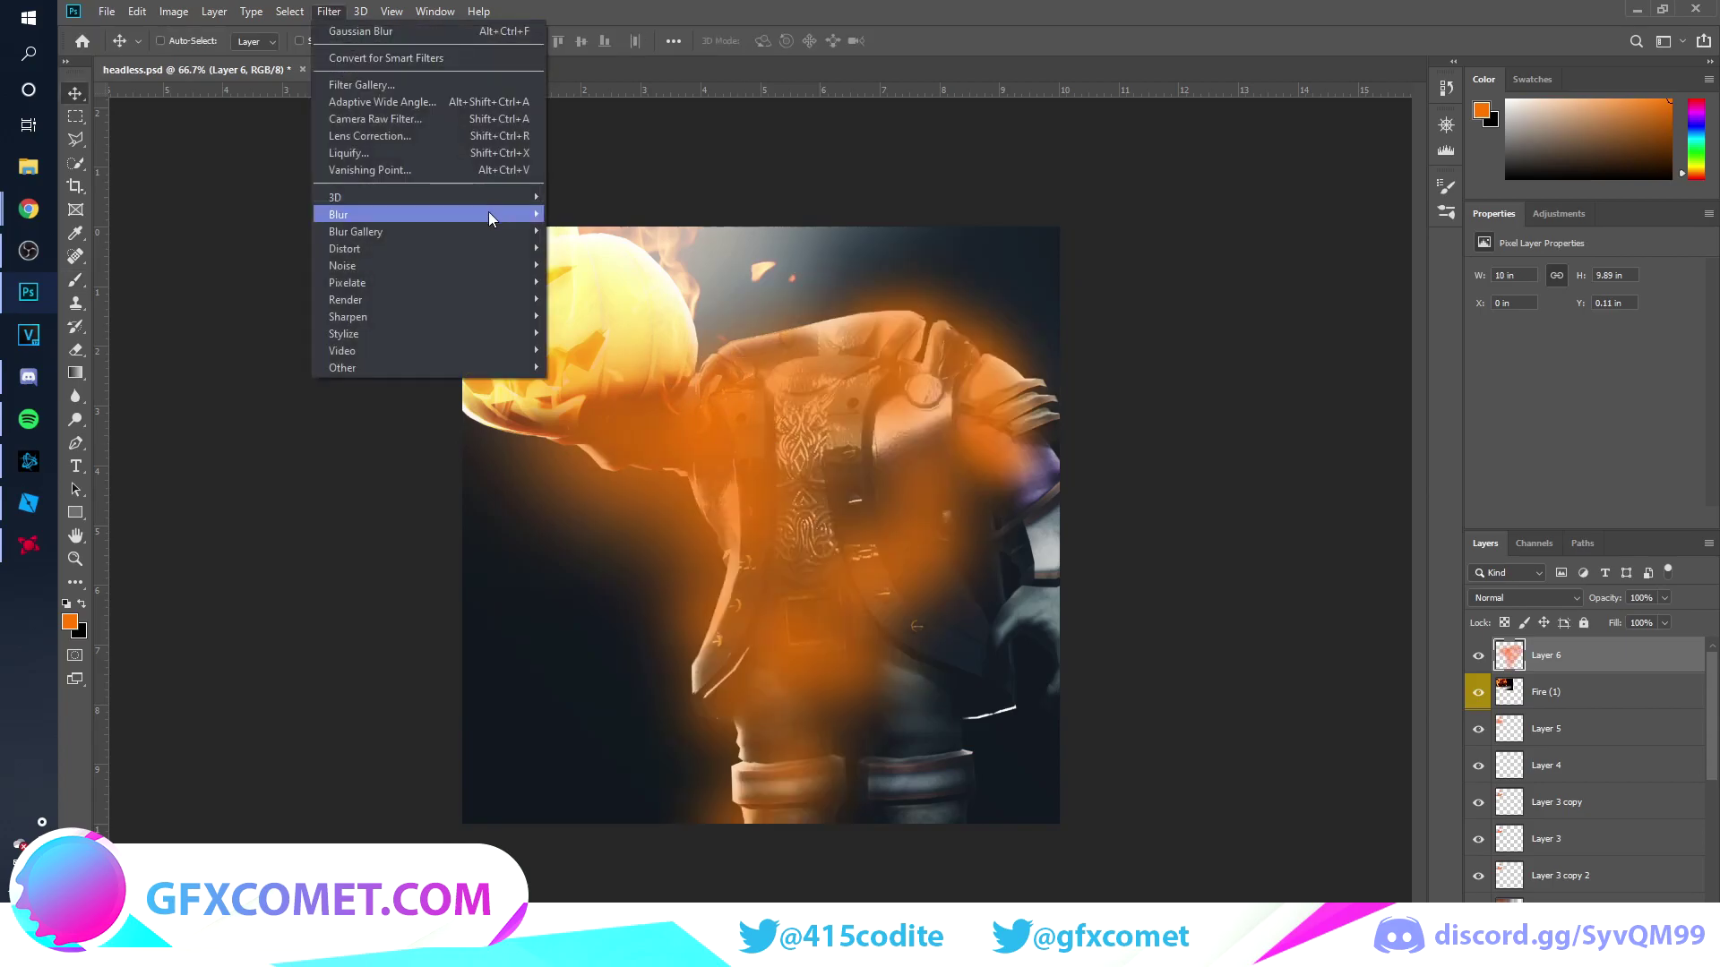
{"action": "mouse_move", "coordinate": [487, 213]}
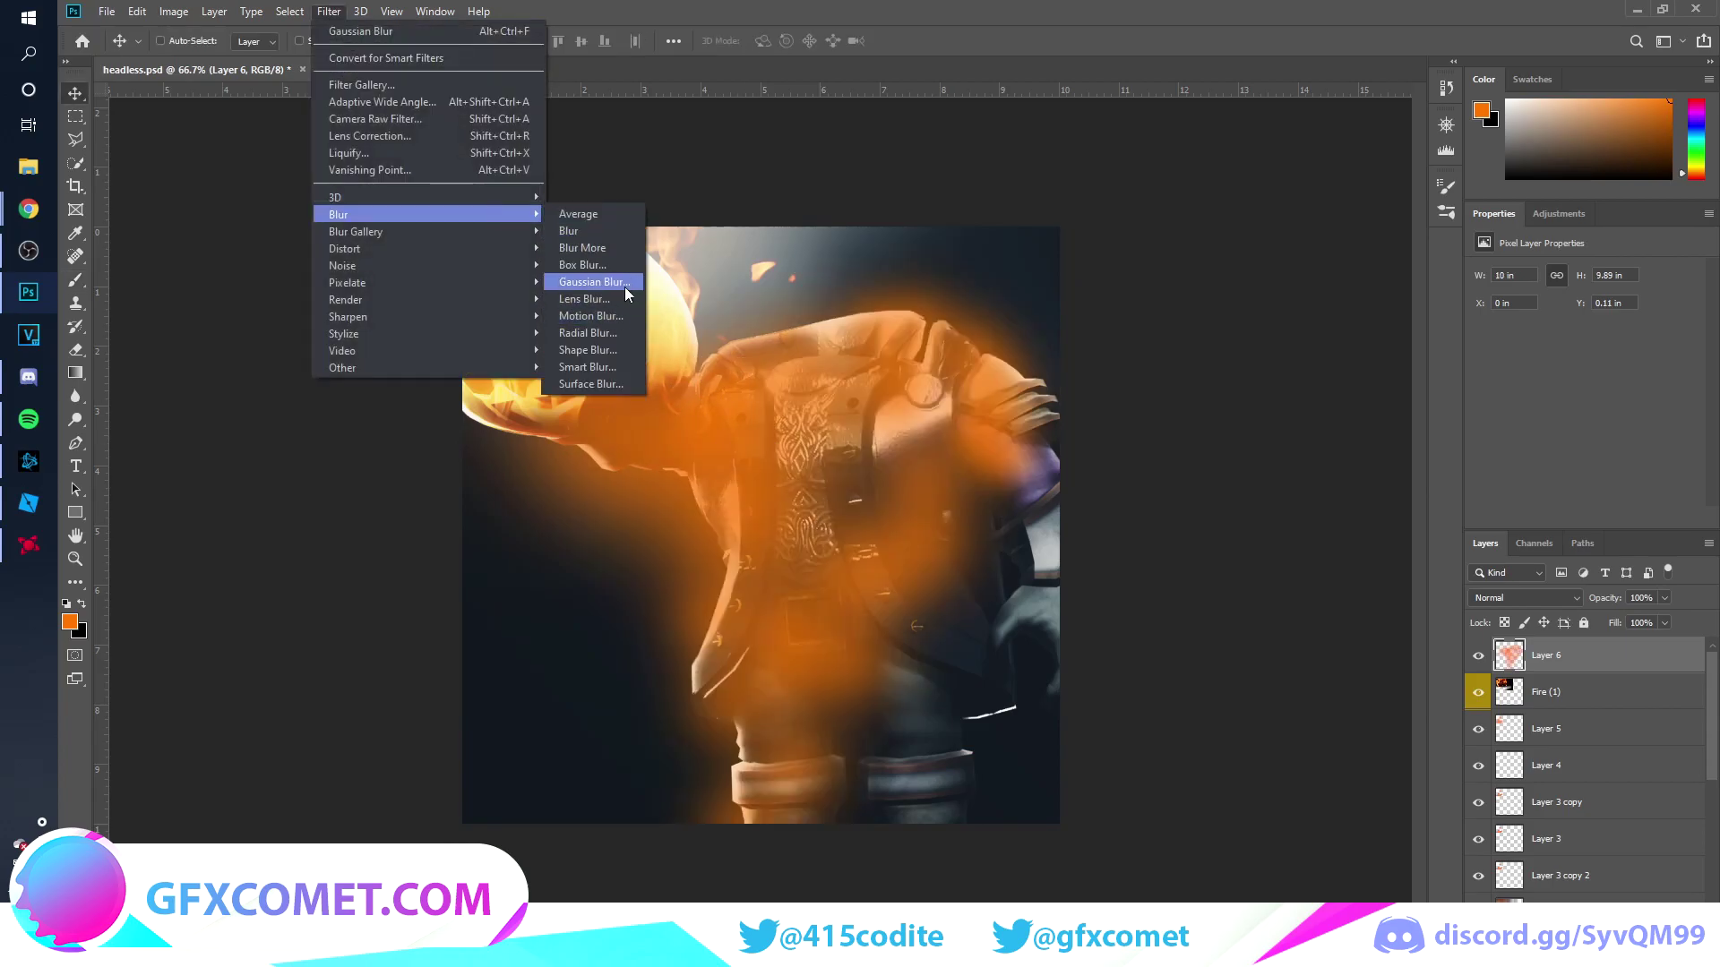
{"action": "left_click", "coordinate": [593, 282]}
{"action": "left_click_drag", "start_coordinate": [1089, 482], "coordinate": [1157, 484]}
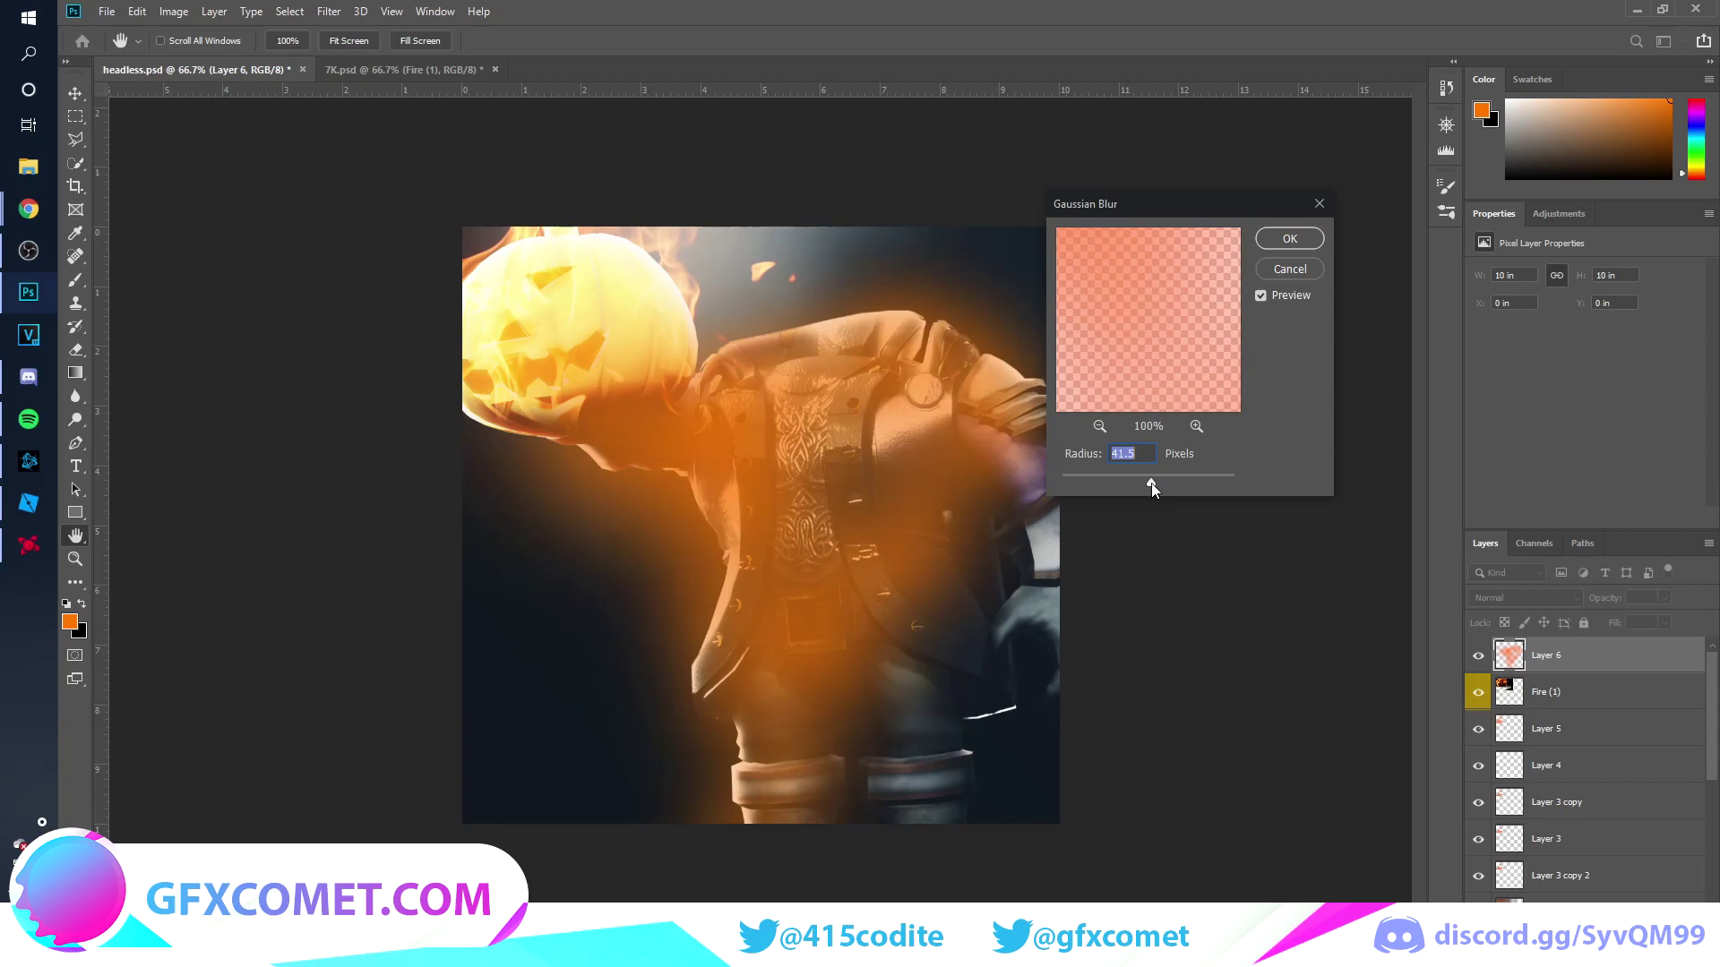
{"action": "left_click", "coordinate": [1294, 238]}
- Set the blurred orange layer's blend mode to Overlay and its opacity to 61%
{"action": "left_click", "coordinate": [1518, 597]}
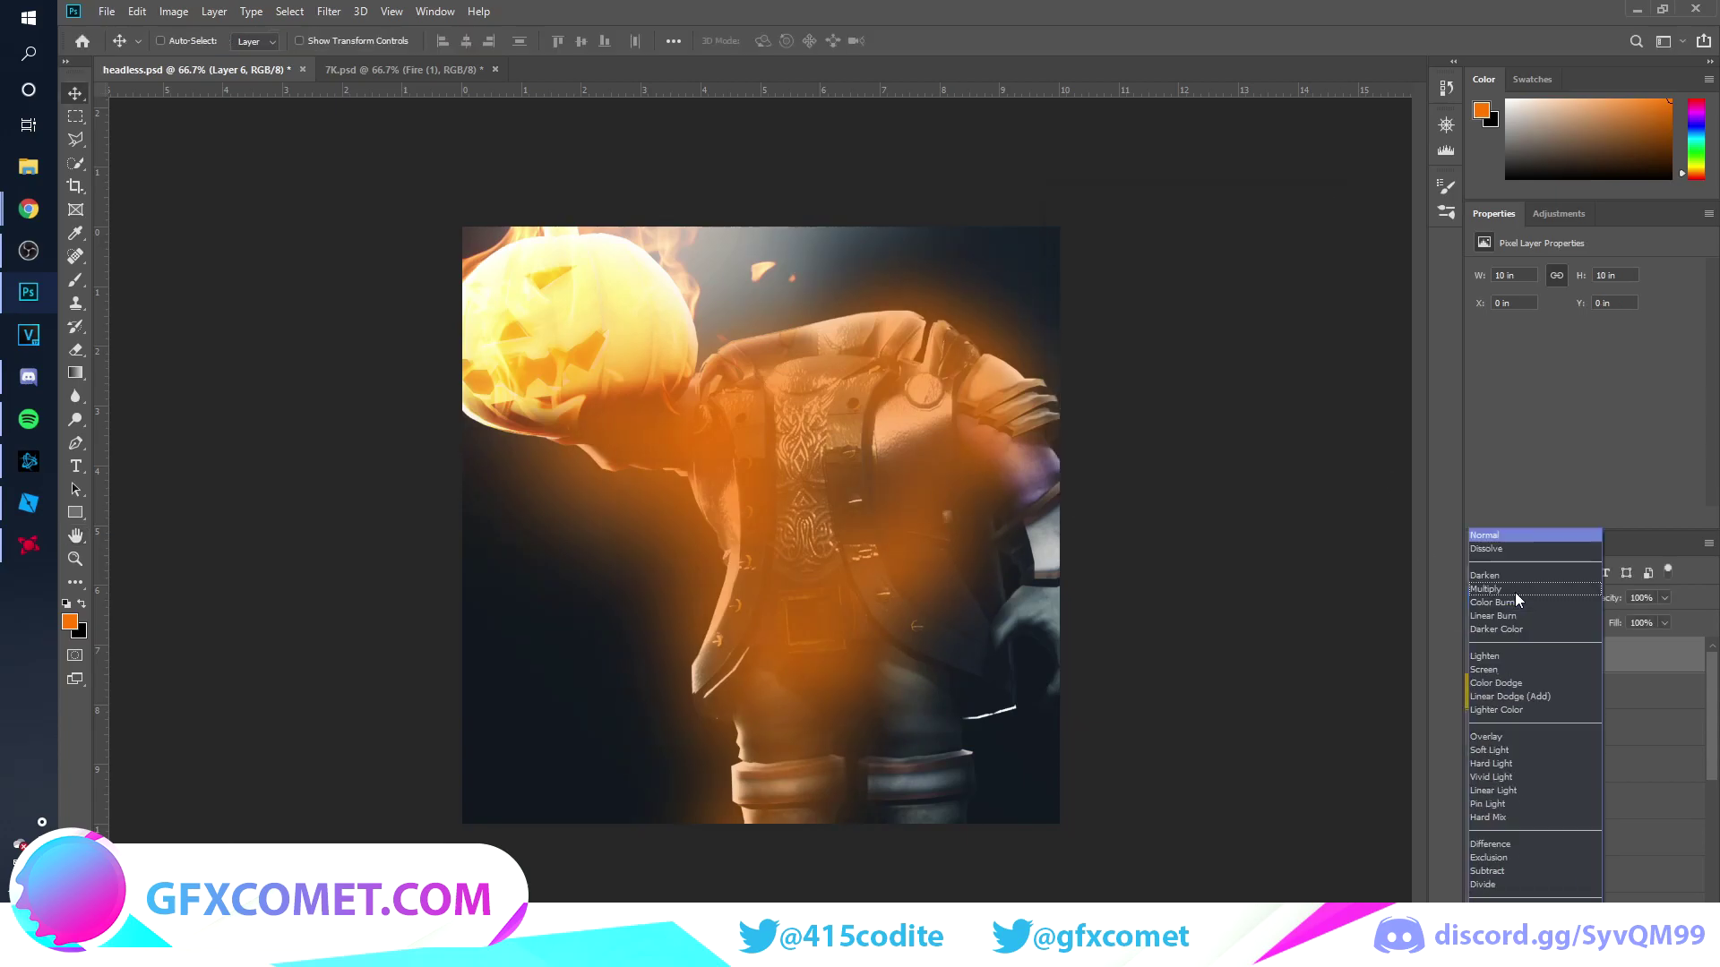
{"action": "left_click", "coordinate": [1523, 737]}
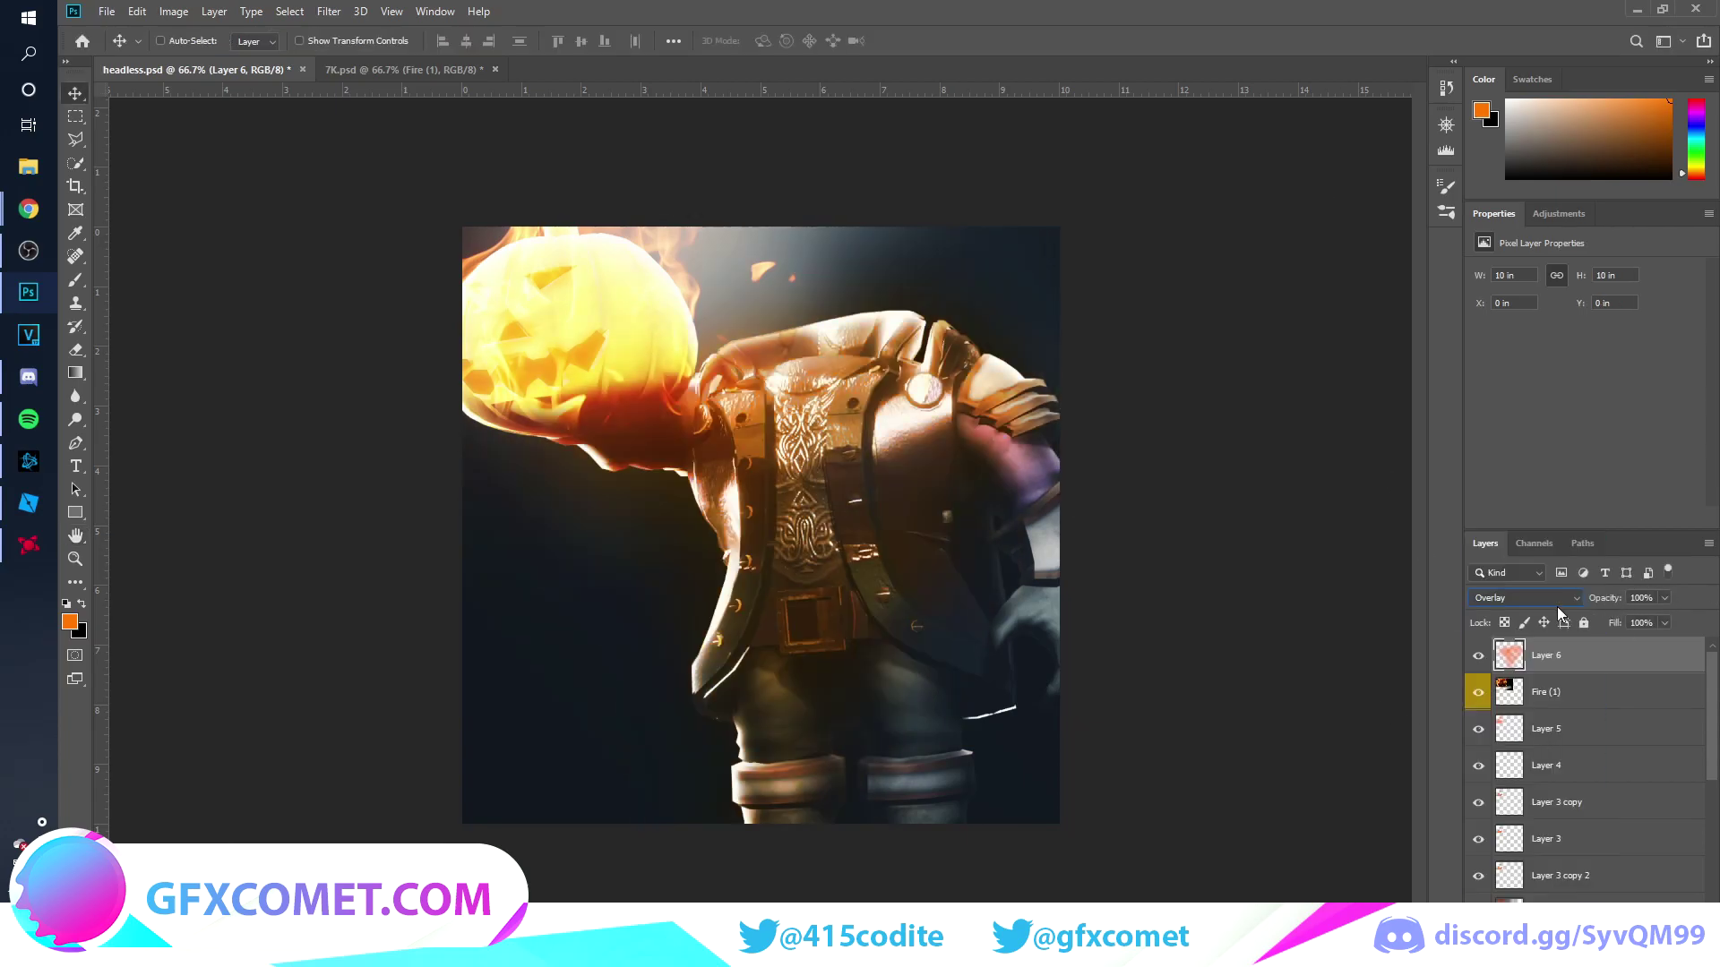
{"action": "left_click_drag", "start_coordinate": [1476, 602], "coordinate": [1207, 594]}
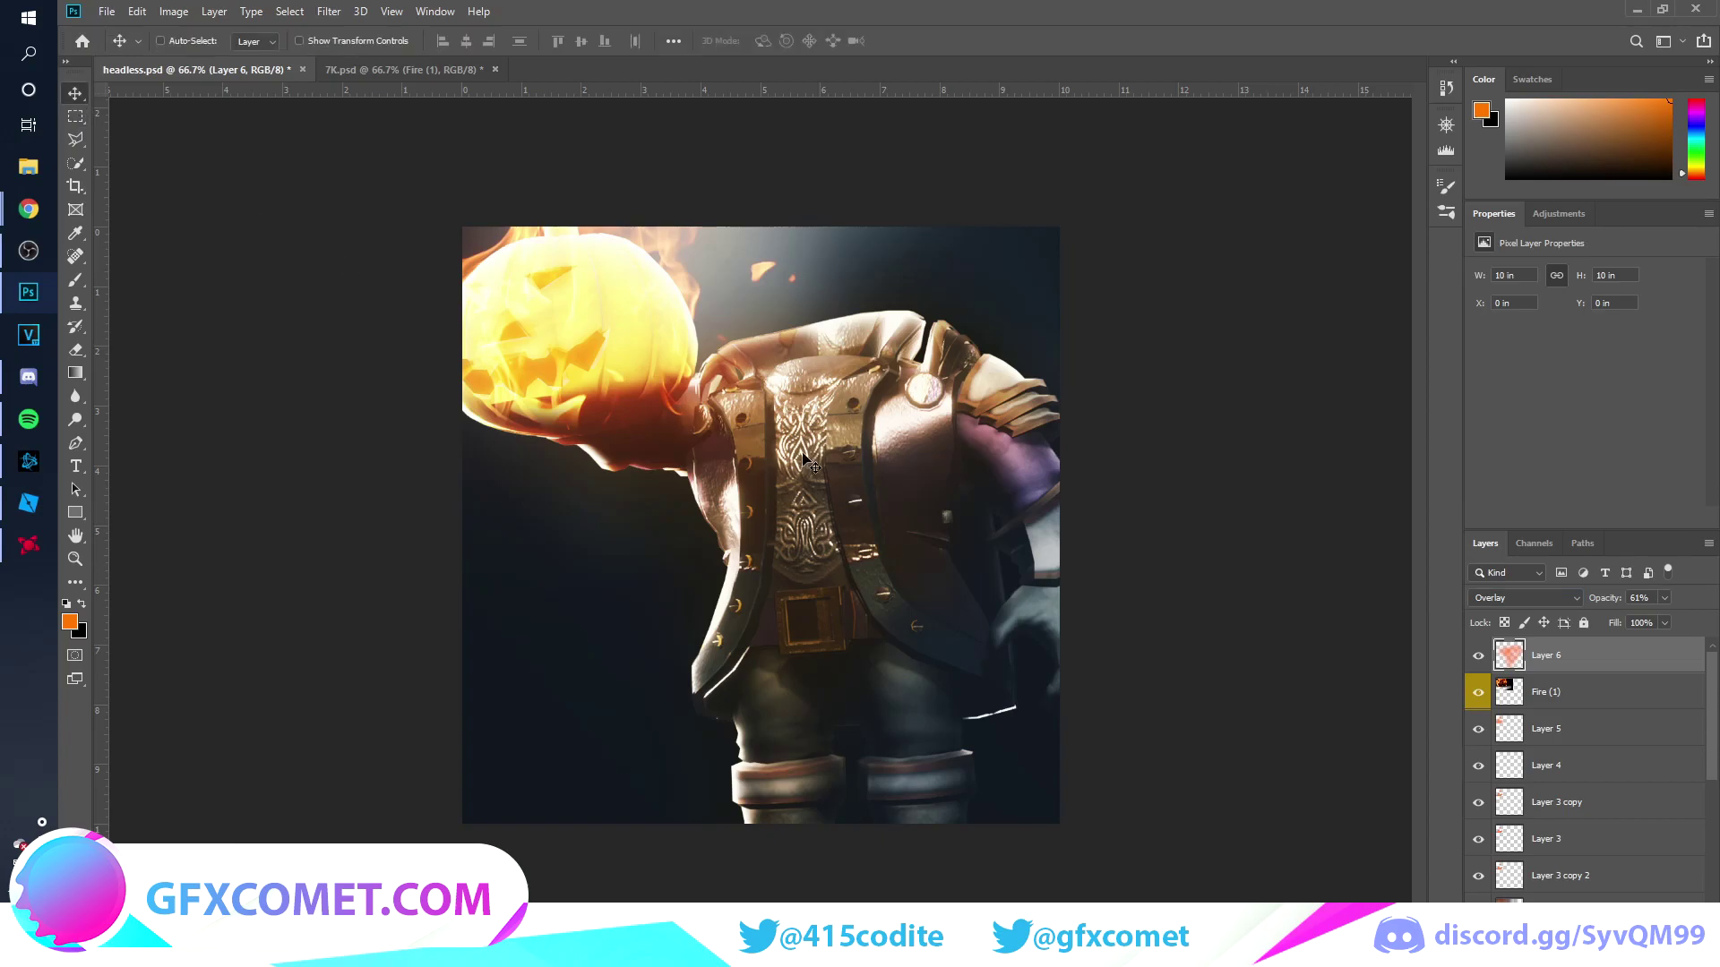
- Duplicate the orange Overlay layer, set the copy to 30% opacity and erase parts of it with the Eraser at 42% opacity
{"action": "key", "text": "ctrl+j"}
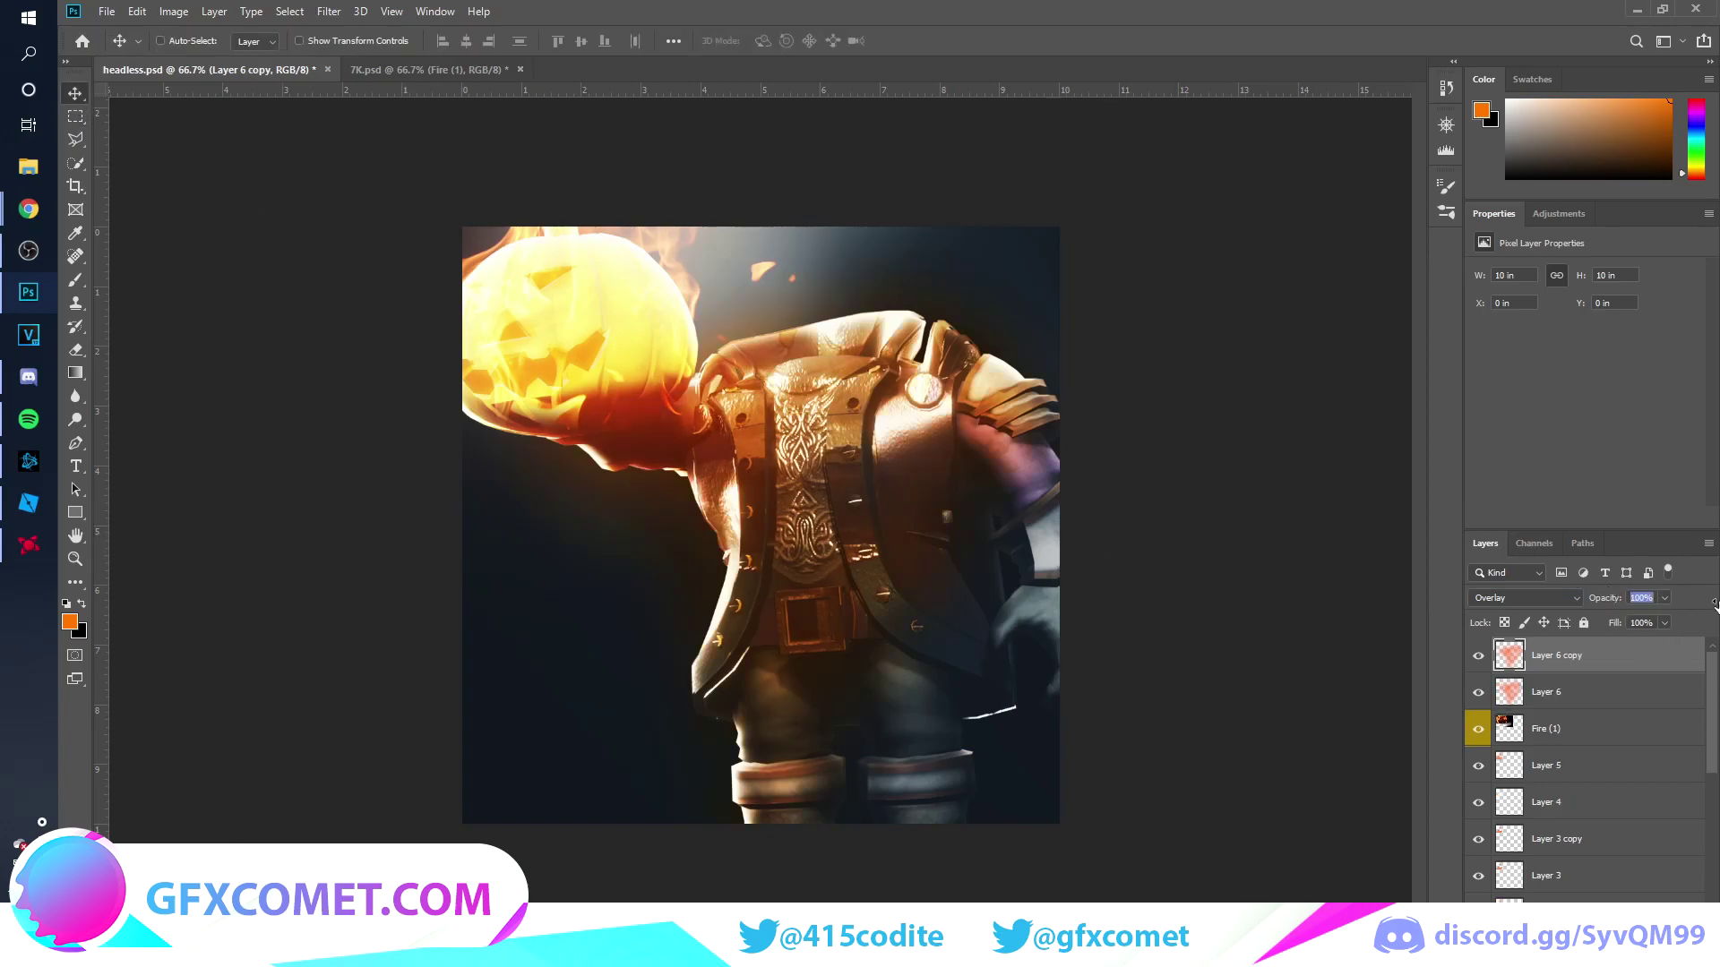
{"action": "left_click_drag", "start_coordinate": [1324, 582], "coordinate": [1340, 581]}
{"action": "key", "text": "e"}
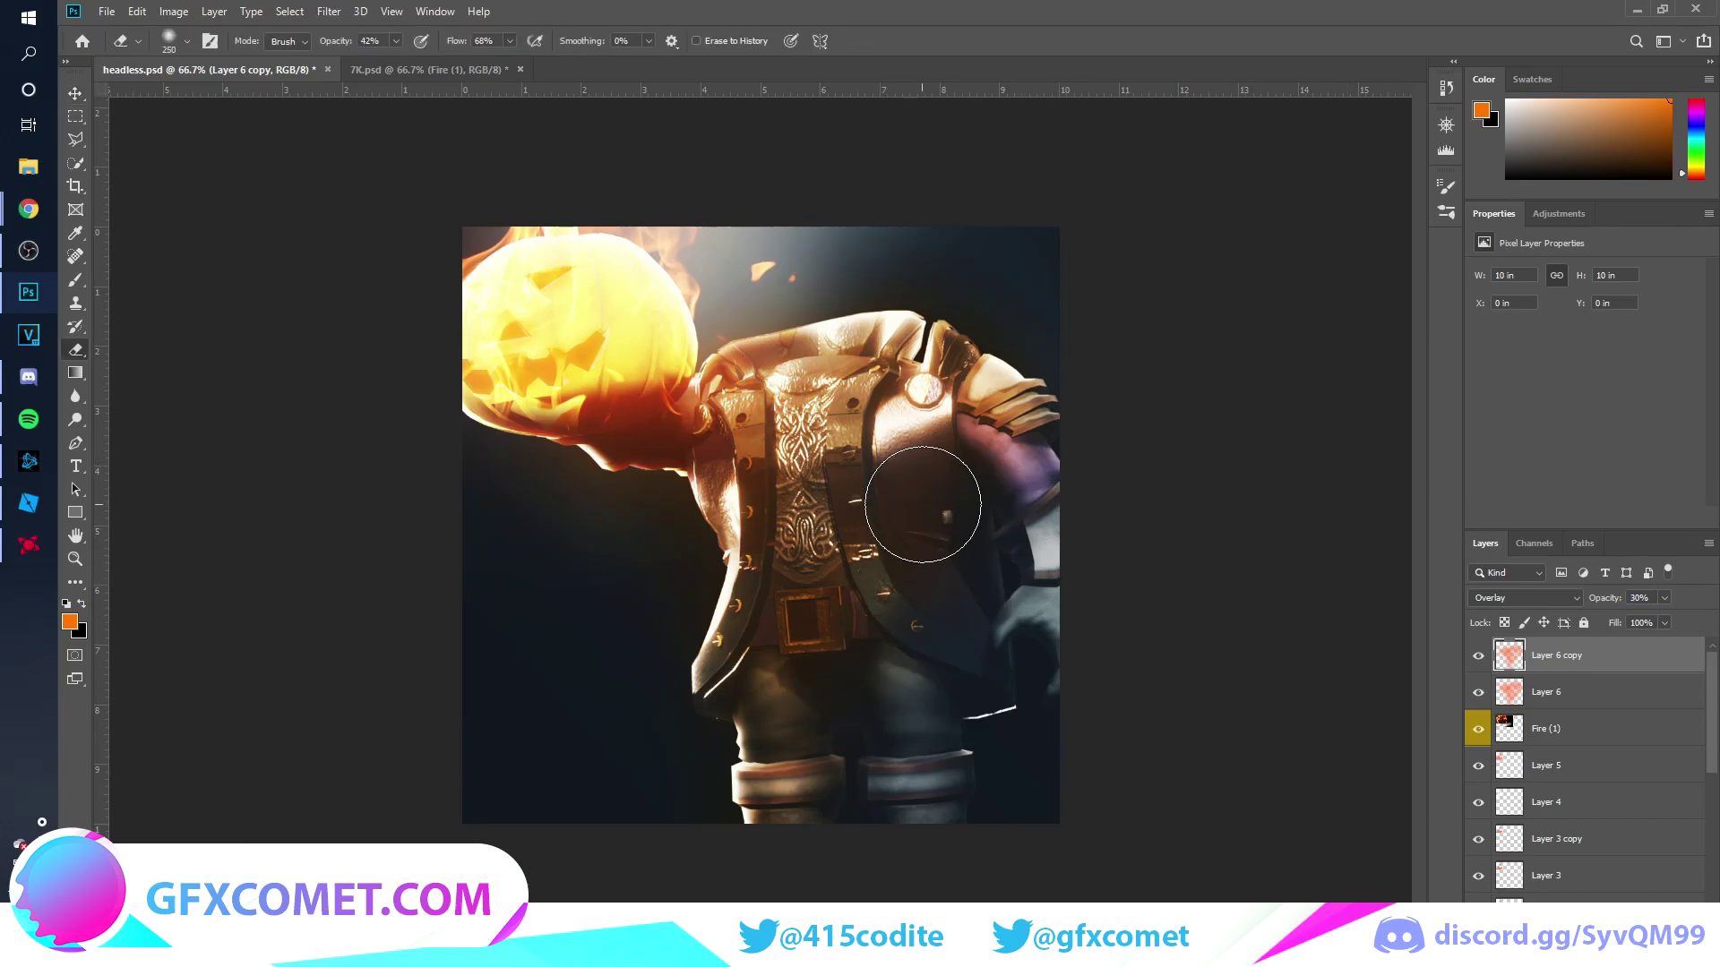
{"action": "key", "text": "v"}
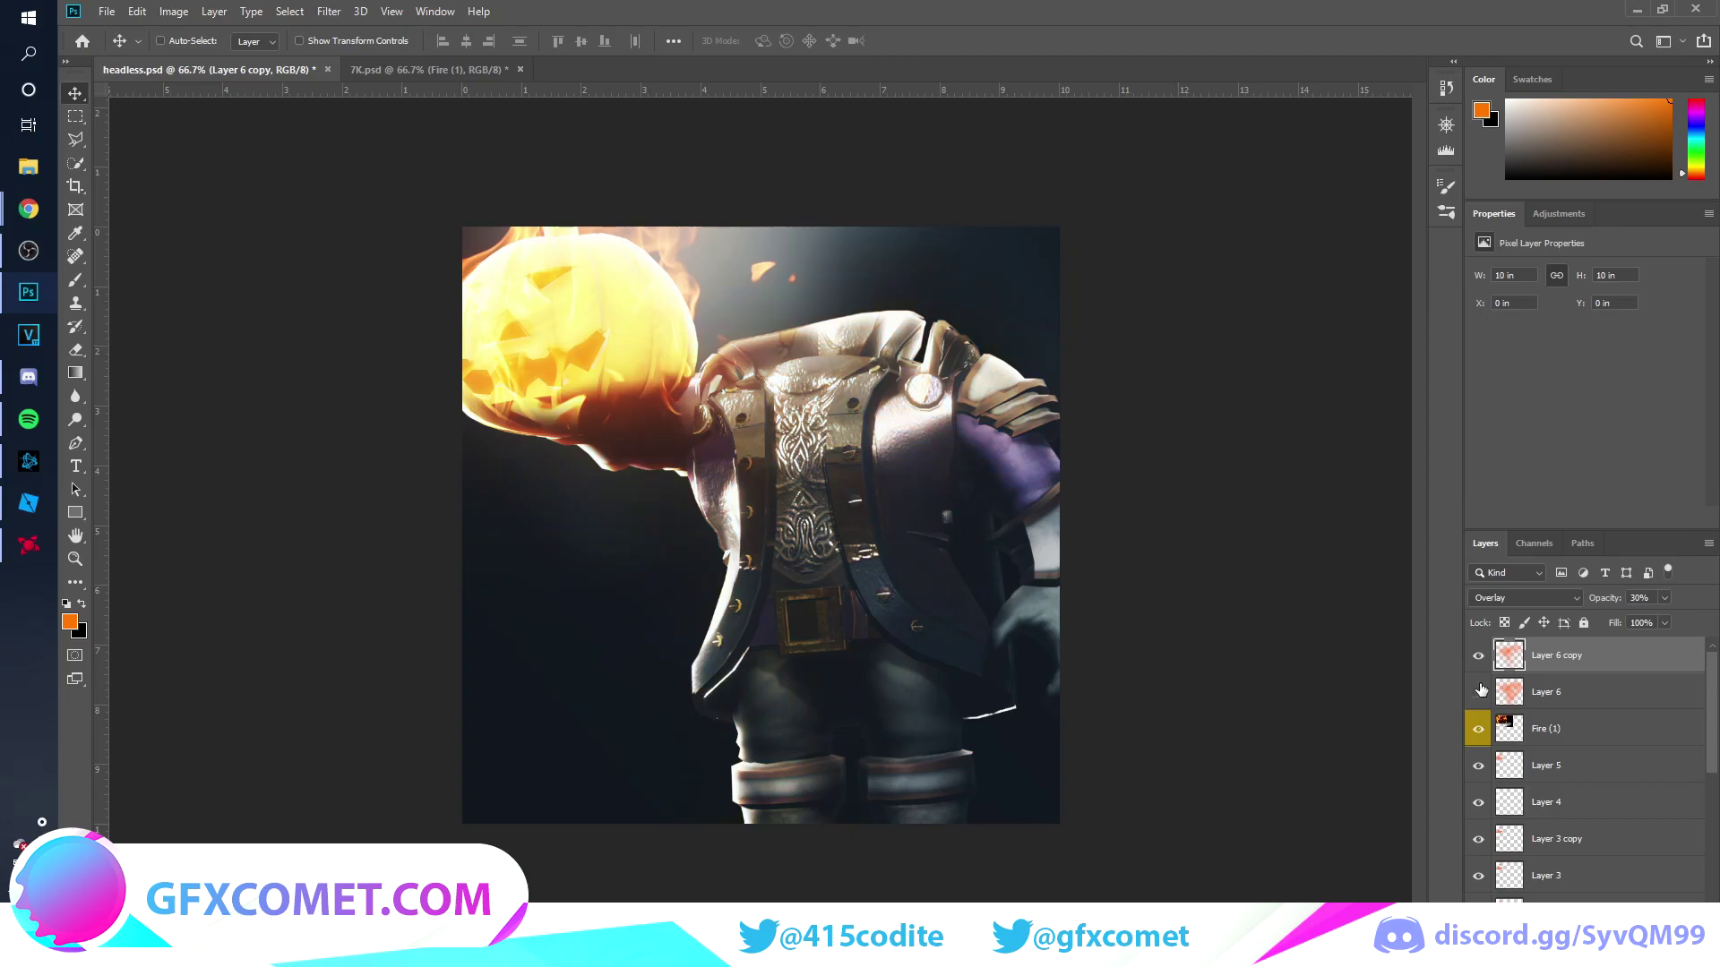
- Brush orange over the lower coat and the arm far from the pumpkin on a new layer set to Overlay with reduced opacity
{"action": "key", "text": "ctrl+shift+alt+n"}
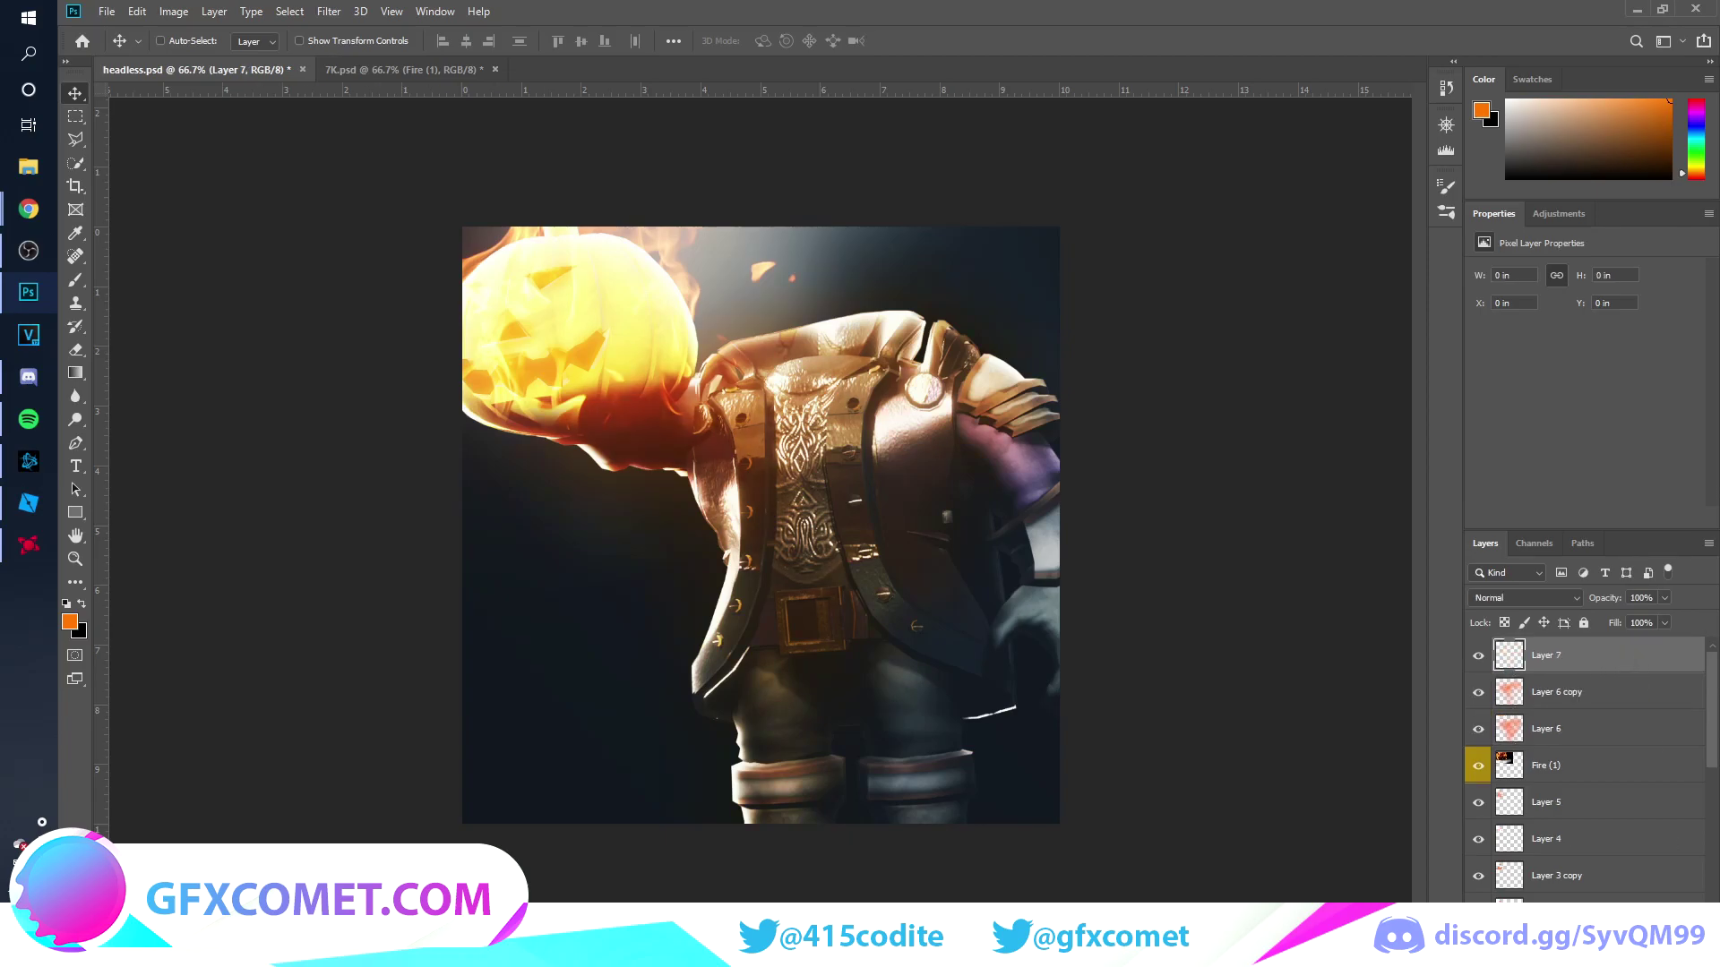
{"action": "key", "text": "b"}
{"action": "mouse_move", "coordinate": [949, 582]}
{"action": "left_mouse_down"}
{"action": "mouse_move", "coordinate": [891, 729]}
{"action": "mouse_move", "coordinate": [1006, 480]}
{"action": "mouse_move", "coordinate": [1037, 621]}
{"action": "mouse_move", "coordinate": [1084, 584]}
{"action": "left_mouse_up"}
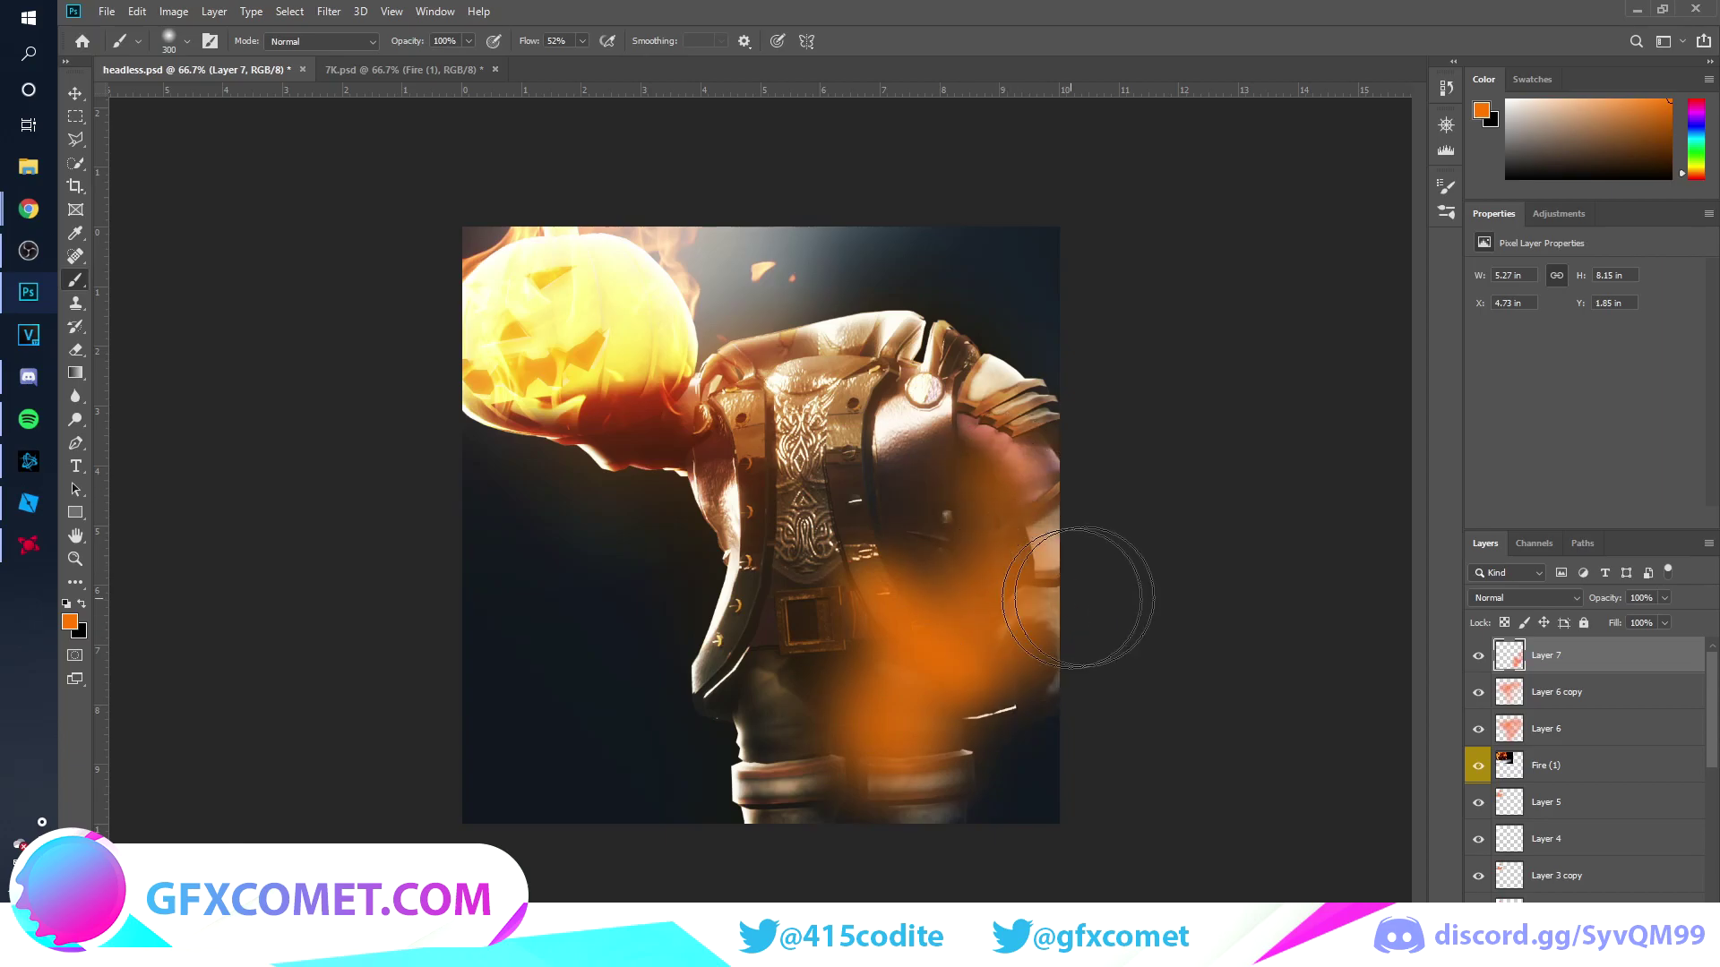
{"action": "key", "text": "v"}
{"action": "left_click", "coordinate": [1508, 599]}
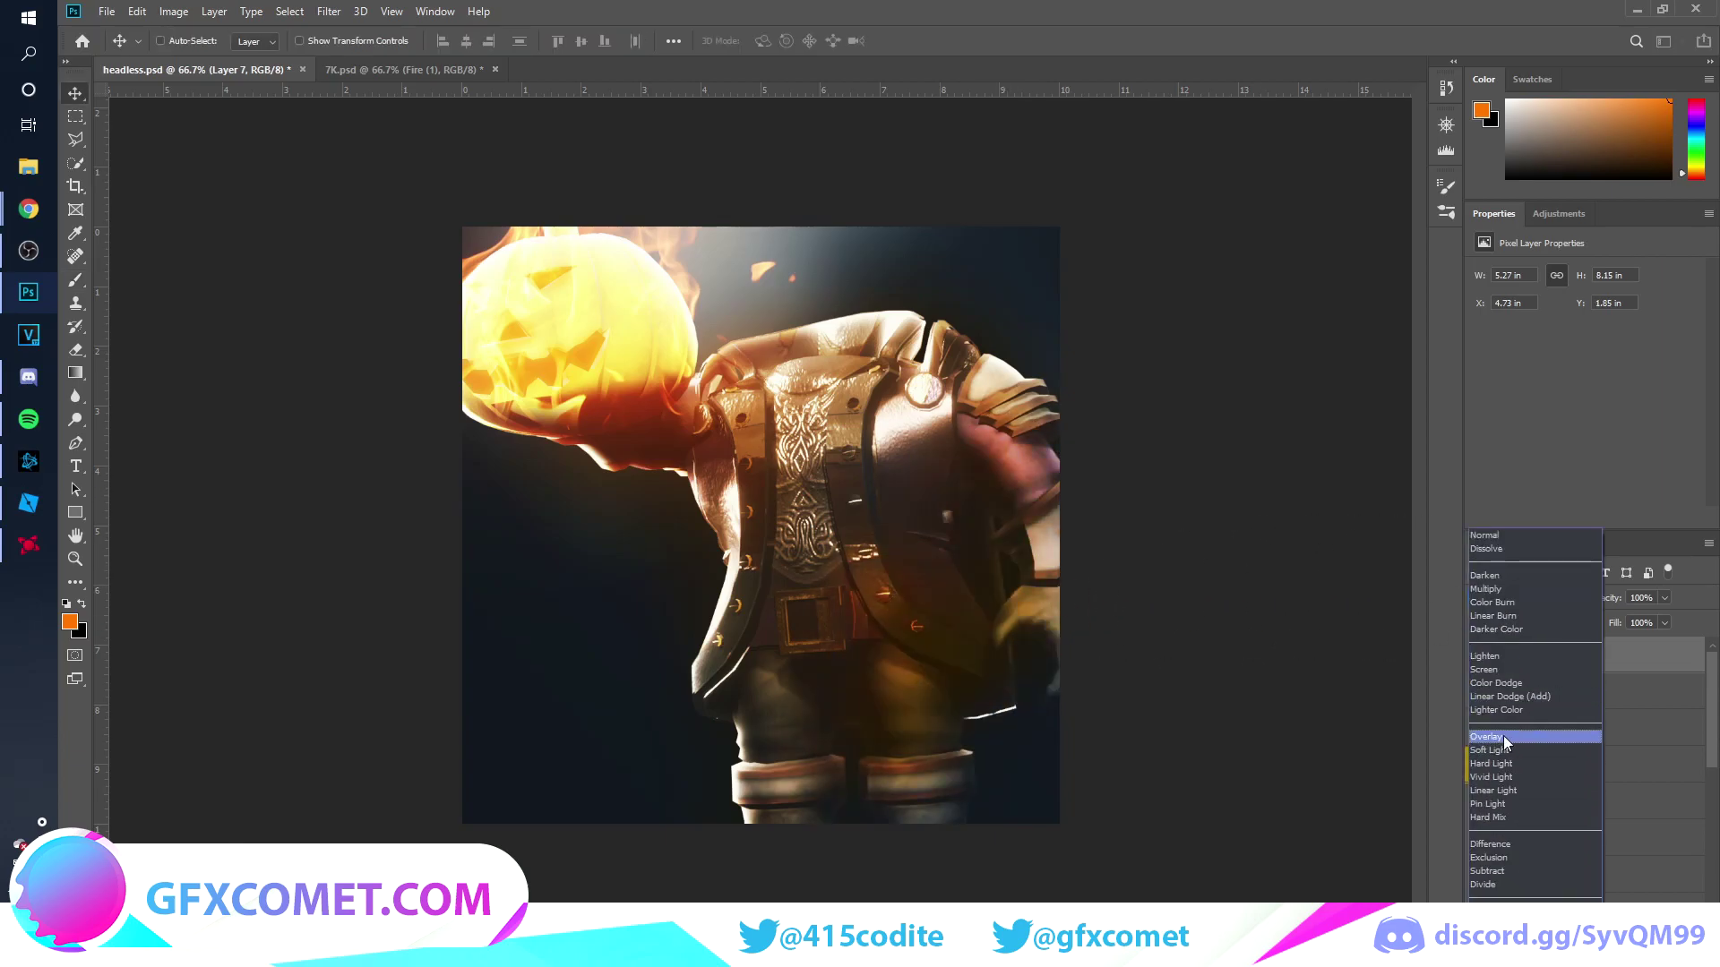
{"action": "left_click", "coordinate": [1503, 737]}
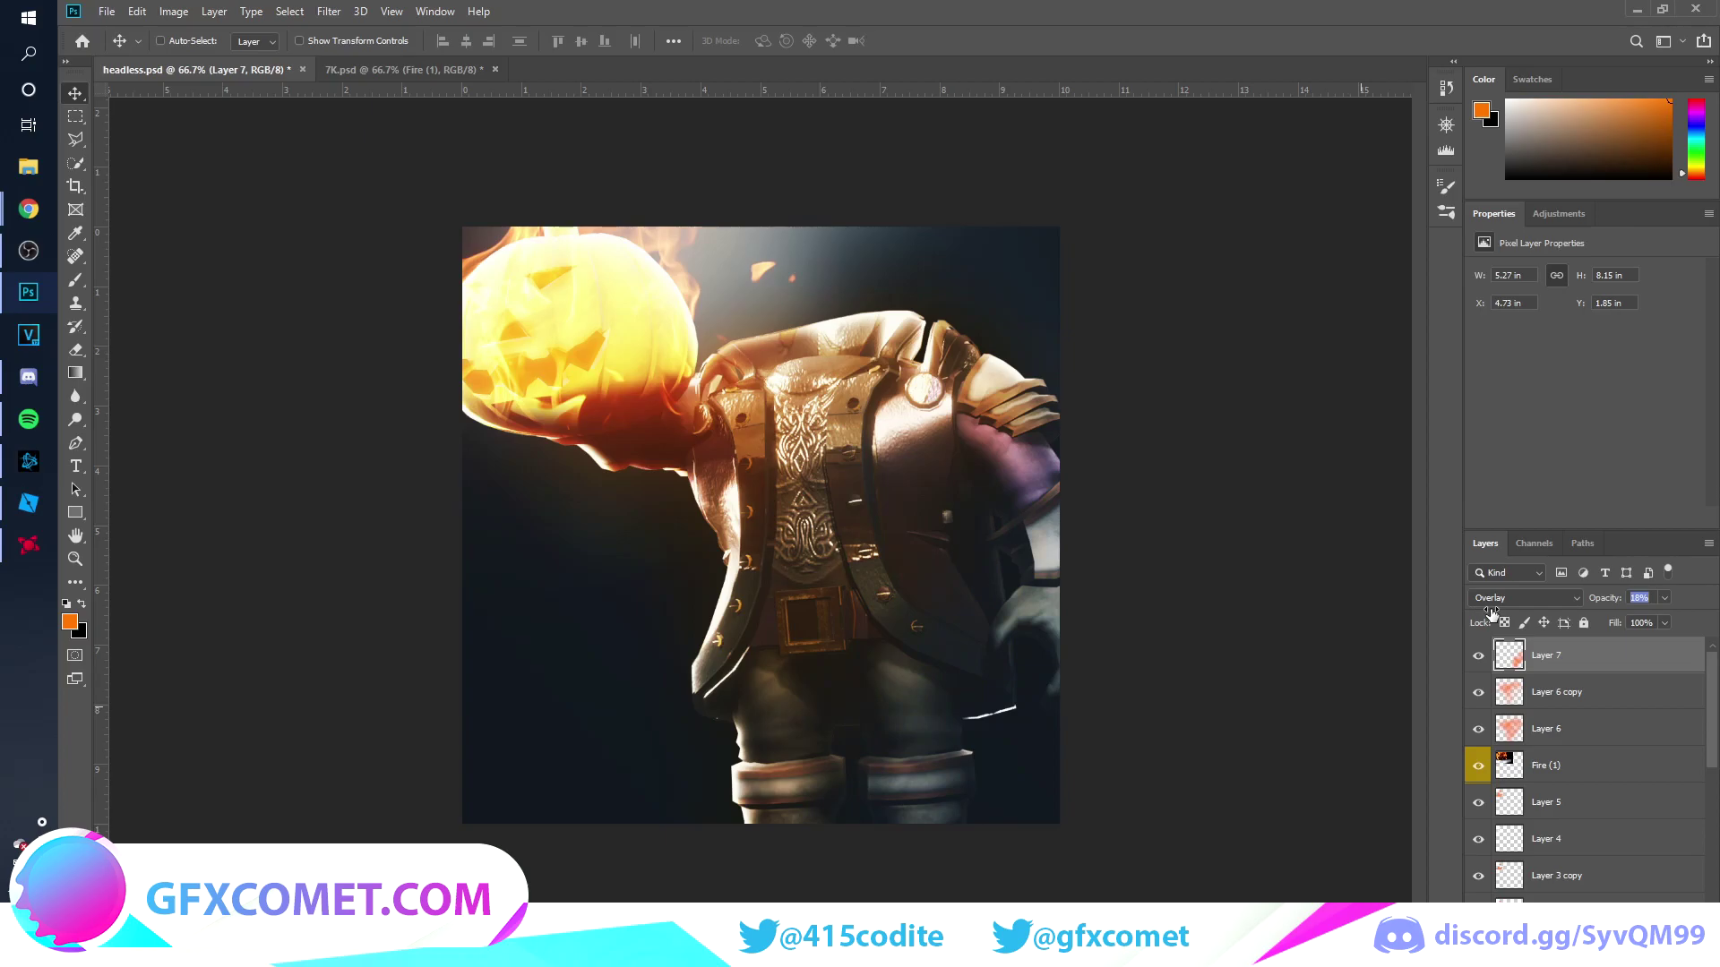
- Paint a very large soft orange glow over the pumpkin on a new layer and set that layer's blend mode to Screen
{"action": "key", "text": "ctrl+shift+alt+n"}
{"action": "key", "text": "b"}
{"action": "key", "text": "bracketright"}
{"action": "key", "text": "bracketright"}
{"action": "key", "text": "bracketright"}
{"action": "key", "text": "bracketright"}
{"action": "key", "text": "bracketright"}
{"action": "key", "text": "bracketright"}
{"action": "key", "text": "bracketright"}
{"action": "key", "text": "bracketright"}
{"action": "key", "text": "bracketright"}
{"action": "key", "text": "bracketright"}
{"action": "left_click", "coordinate": [564, 314]}
{"action": "key", "text": "v"}
{"action": "left_click", "coordinate": [1523, 598]}
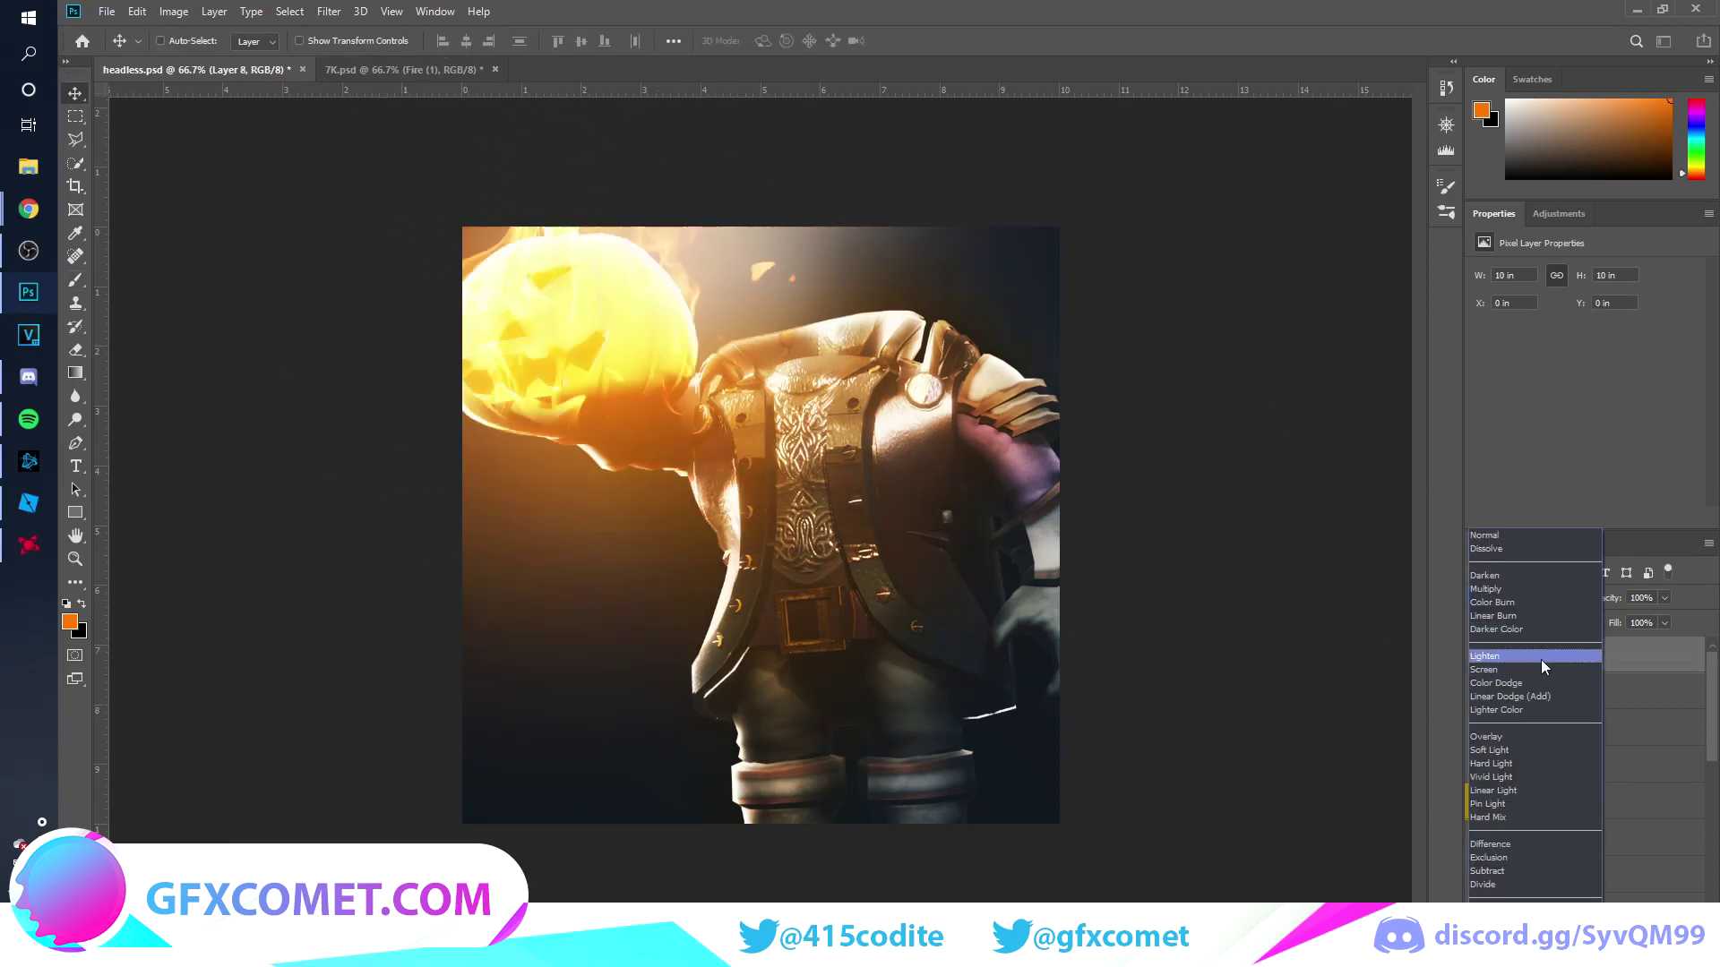
{"action": "left_click", "coordinate": [1485, 669]}
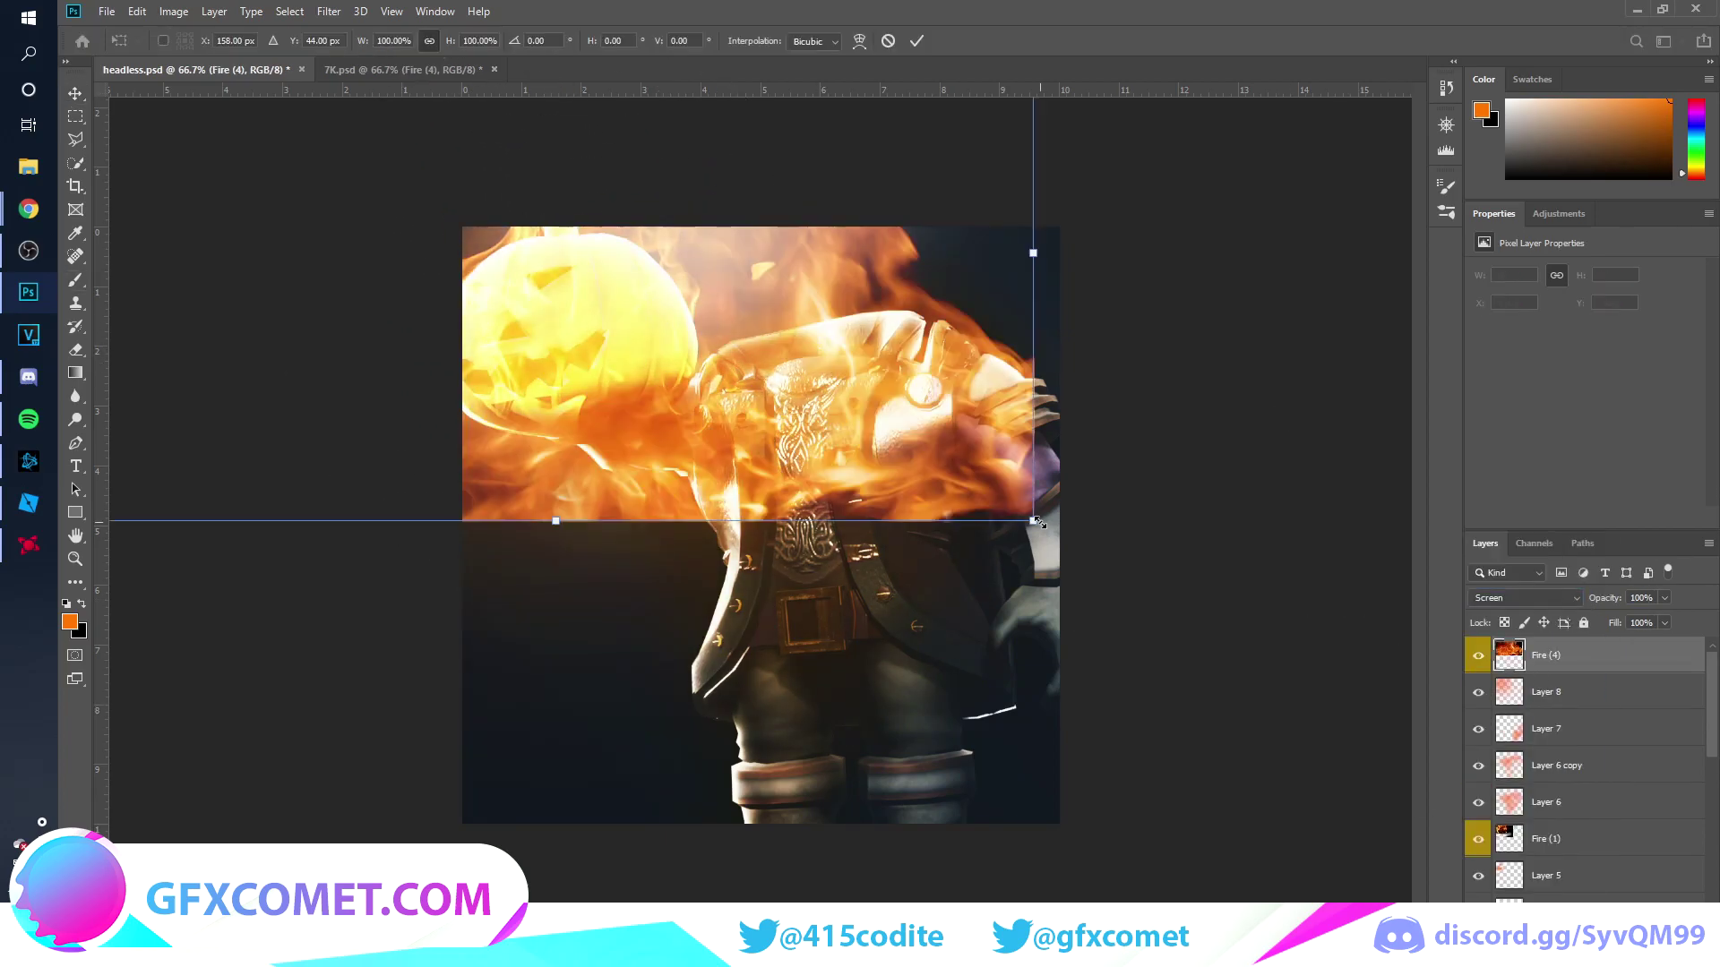
- Scale the Fire (4) layer down to about 80% over the pumpkin and the upper body
{"action": "left_click_drag", "start_coordinate": [1021, 528], "coordinate": [940, 460]}
{"action": "key", "text": "Return"}
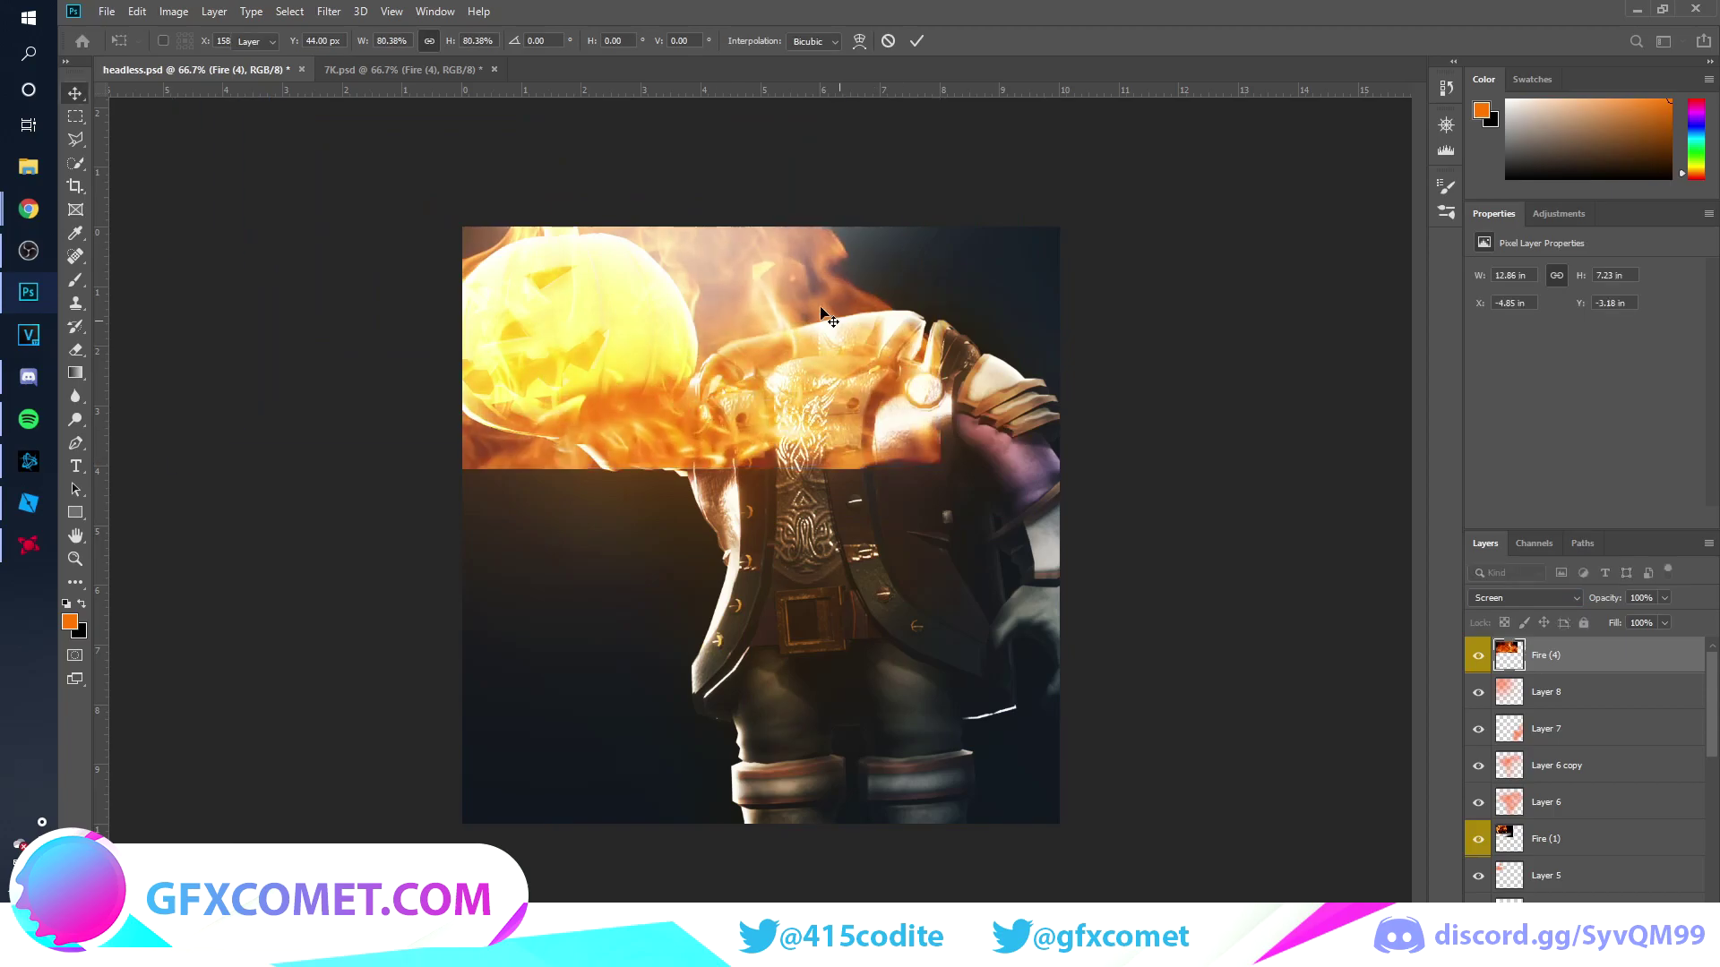
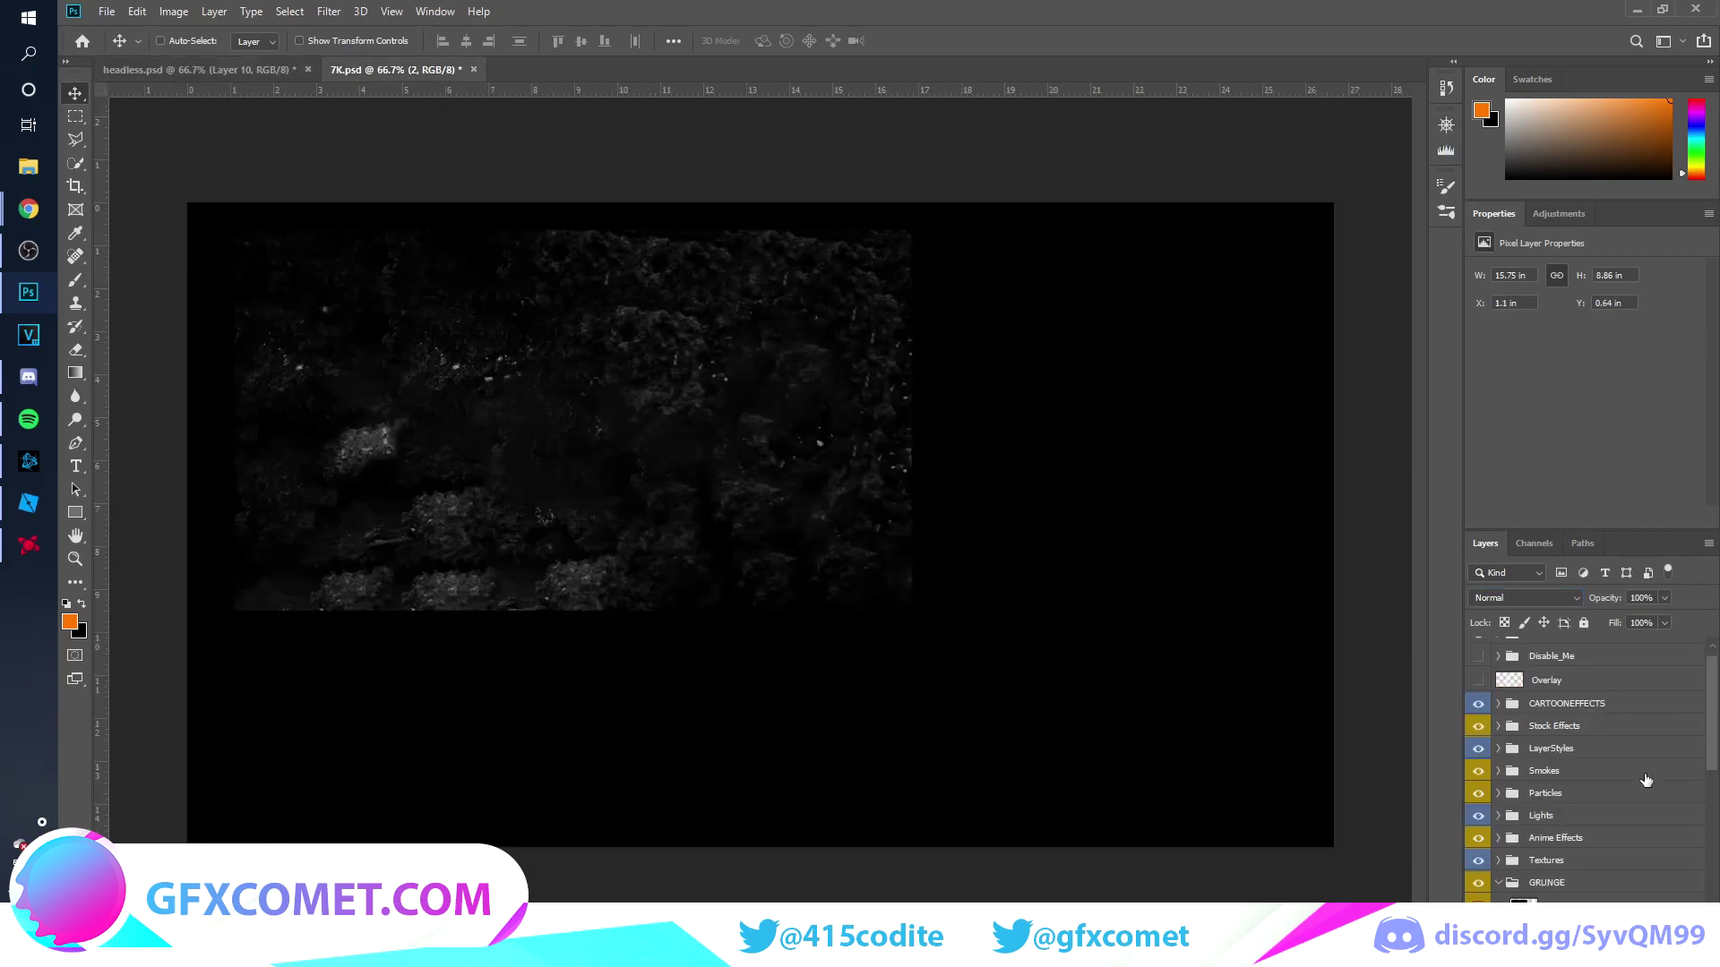
- Preview the grunge textures in the GRUNGE group of 7K.psd one after another
{"action": "scroll", "coordinate": [1478, 872], "scroll_direction": "down", "scroll_amount": 3}
{"action": "left_click", "coordinate": [1478, 827]}
{"action": "left_click", "coordinate": [1478, 855]}
{"action": "left_click", "coordinate": [1480, 880]}
{"action": "left_click", "coordinate": [1480, 902]}
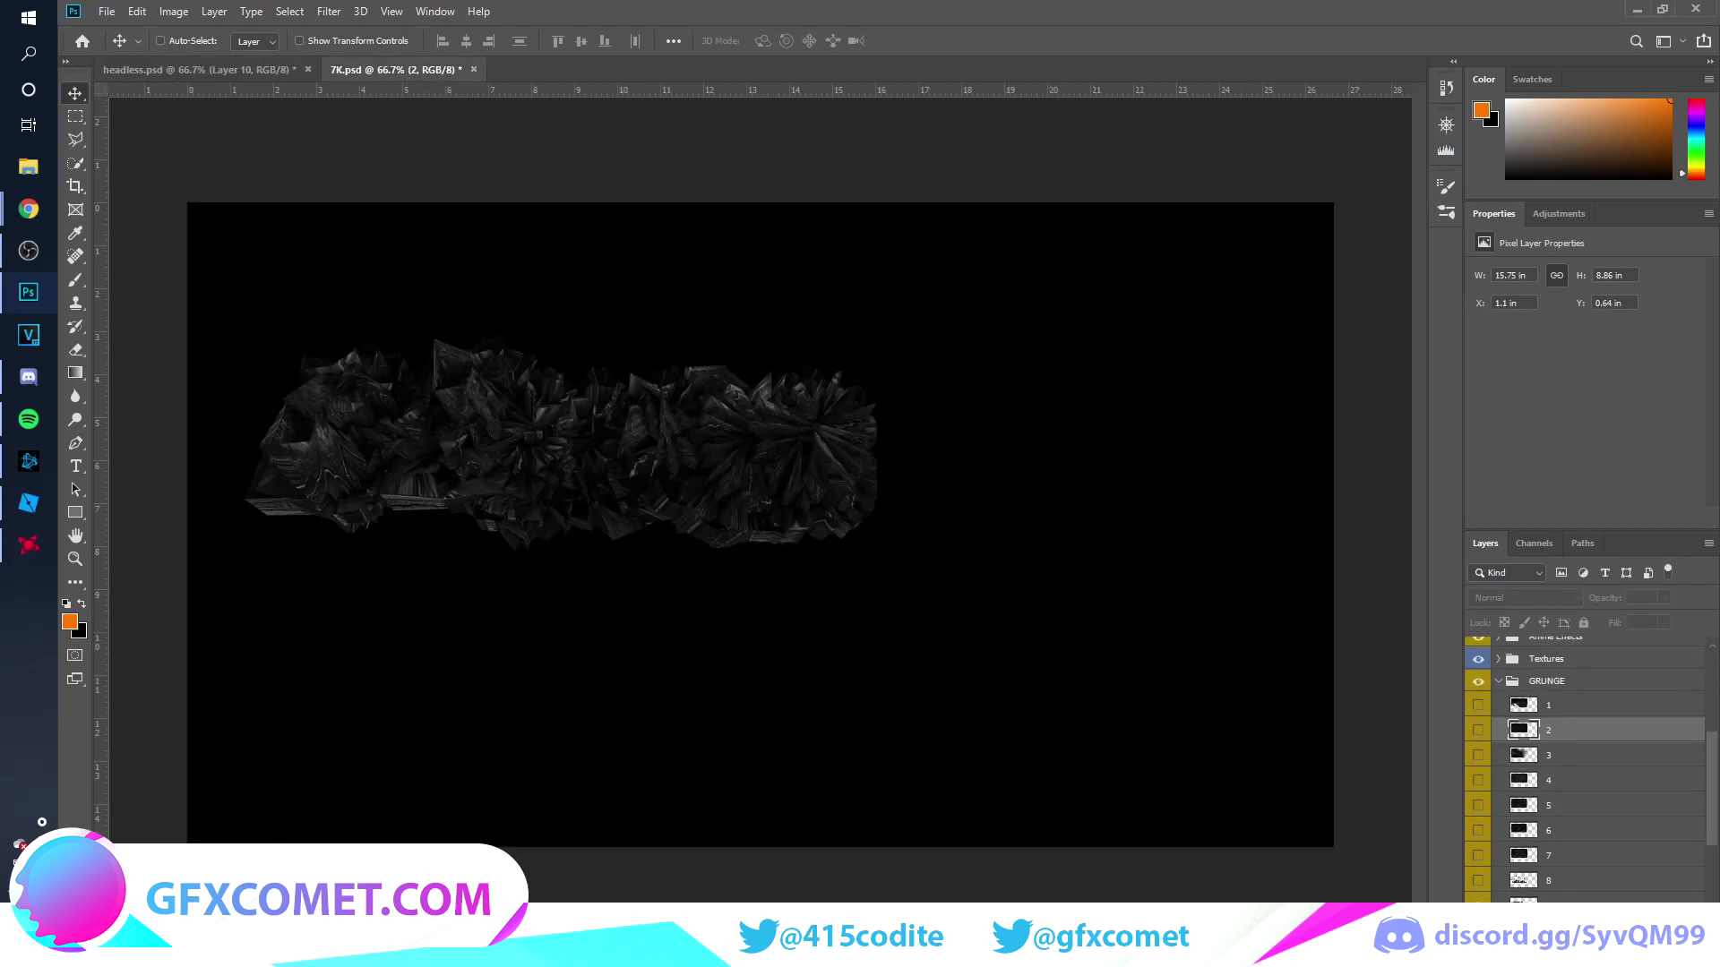
{"action": "left_click", "coordinate": [1480, 901]}
{"action": "scroll", "coordinate": [1479, 887], "scroll_direction": "down", "scroll_amount": 3}
{"action": "left_click", "coordinate": [1480, 752]}
{"action": "left_click", "coordinate": [1479, 752]}
{"action": "double_click", "coordinate": [1480, 777]}
{"action": "left_click", "coordinate": [1480, 802]}
{"action": "left_click", "coordinate": [1480, 802]}
- Find the light-ray overlay 1 in 7K.psd's Lights group and bring it into headless.psd
{"action": "scroll", "coordinate": [1483, 860], "scroll_direction": "up", "scroll_amount": 5}
{"action": "left_click", "coordinate": [1498, 830]}
{"action": "left_click", "coordinate": [1498, 807]}
{"action": "left_click", "coordinate": [1478, 855]}
{"action": "left_click", "coordinate": [1478, 855]}
{"action": "left_click", "coordinate": [1499, 807]}
{"action": "left_click", "coordinate": [1499, 762]}
{"action": "left_click", "coordinate": [1477, 812]}
{"action": "left_click", "coordinate": [1477, 812]}
{"action": "left_click", "coordinate": [1478, 786]}
{"action": "left_click", "coordinate": [1559, 786]}
{"action": "left_click_drag", "start_coordinate": [770, 403], "coordinate": [882, 313]}
- Soften the light-ray overlay with a Gaussian Blur and reposition it over the upper part of the image
{"action": "left_click", "coordinate": [329, 11]}
{"action": "left_click", "coordinate": [582, 300]}
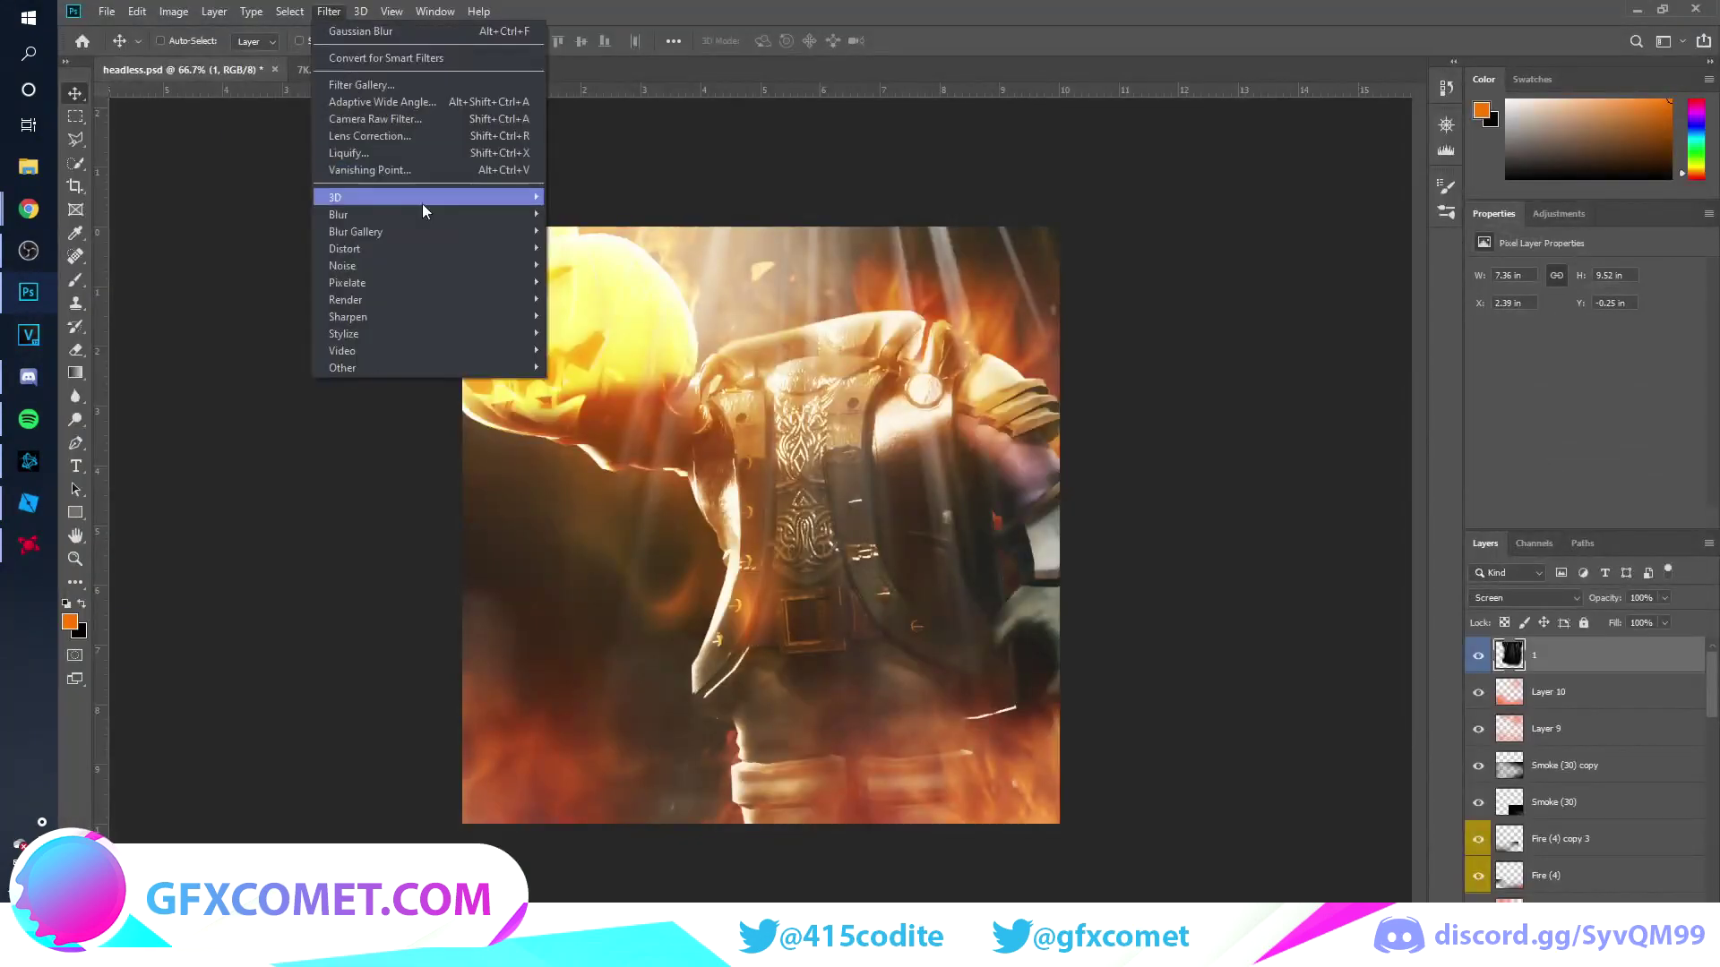
{"action": "left_click", "coordinate": [595, 291]}
{"action": "left_click_drag", "start_coordinate": [1131, 476], "coordinate": [1137, 482]}
{"action": "left_click", "coordinate": [1266, 249]}
{"action": "left_click_drag", "start_coordinate": [1039, 292], "coordinate": [1033, 299]}
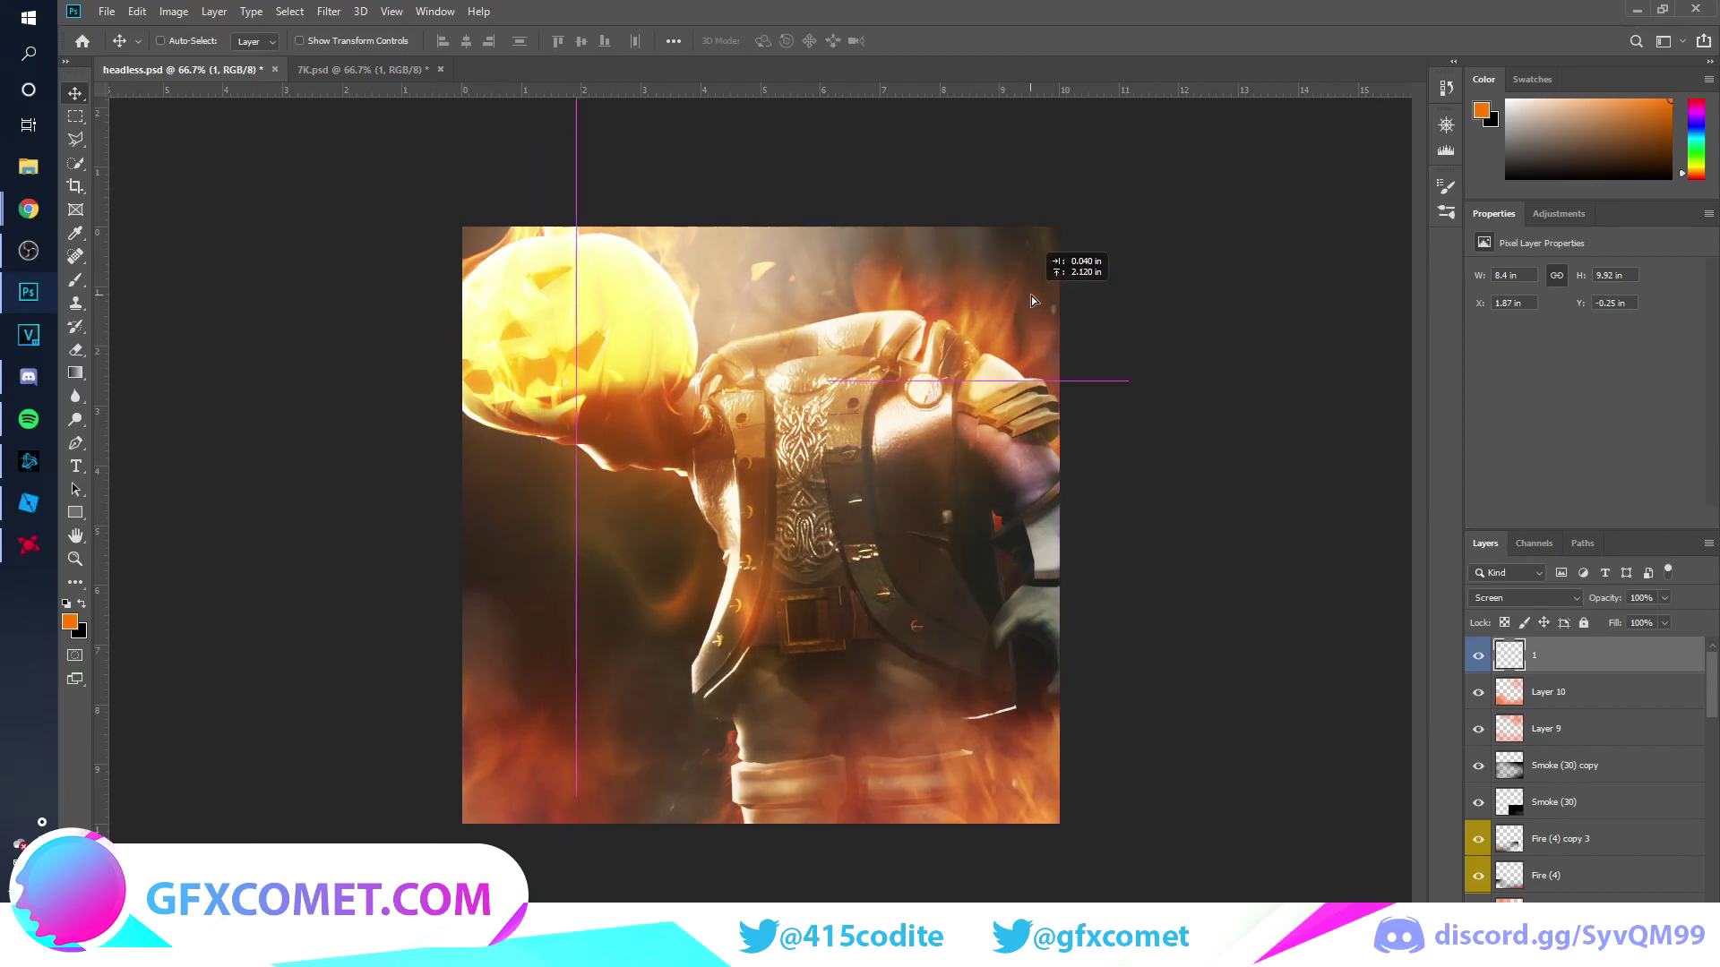
- Preview the other light overlays in the Lights group of 7K.psd
{"action": "left_click", "coordinate": [363, 68]}
{"action": "left_click", "coordinate": [1478, 852]}
{"action": "scroll", "coordinate": [1478, 856], "scroll_direction": "down", "scroll_amount": 2}
{"action": "left_click", "coordinate": [1478, 815]}
{"action": "left_click", "coordinate": [1478, 840]}
{"action": "left_click", "coordinate": [1478, 865]}
{"action": "scroll", "coordinate": [1478, 867], "scroll_direction": "down", "scroll_amount": 2}
{"action": "left_click", "coordinate": [1477, 821]}
{"action": "left_click", "coordinate": [1478, 867]}
{"action": "left_click", "coordinate": [1478, 867]}
{"action": "scroll", "coordinate": [1478, 861], "scroll_direction": "down", "scroll_amount": 2}
{"action": "left_click", "coordinate": [1478, 858]}
{"action": "left_click", "coordinate": [1478, 858]}
- Pick particle overlay 4 from 7K.psd's Particles group, bring it into headless.psd and position it over the character
{"action": "scroll", "coordinate": [1491, 873], "scroll_direction": "up", "scroll_amount": 5}
{"action": "left_click", "coordinate": [1497, 807]}
{"action": "left_click", "coordinate": [1497, 807]}
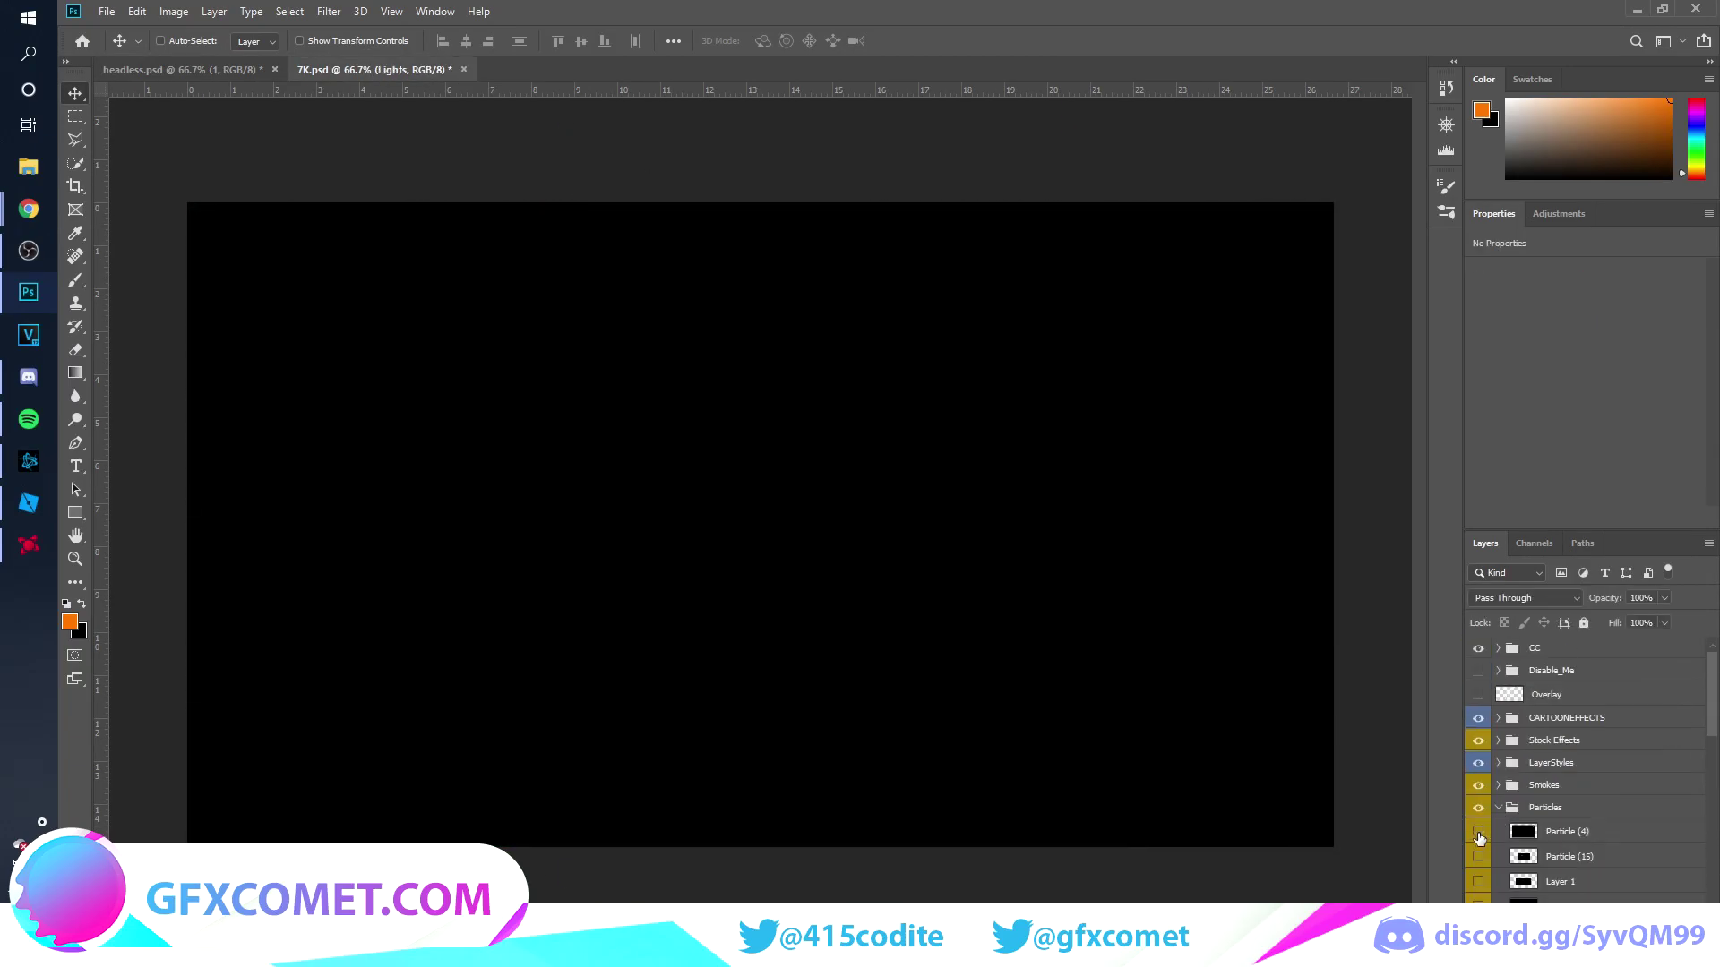
{"action": "scroll", "coordinate": [1477, 877], "scroll_direction": "down", "scroll_amount": 2}
{"action": "left_click", "coordinate": [1477, 792]}
{"action": "left_click", "coordinate": [1478, 791]}
{"action": "left_click", "coordinate": [1478, 867]}
{"action": "left_click", "coordinate": [1478, 867]}
{"action": "left_click", "coordinate": [1478, 892]}
{"action": "left_click", "coordinate": [1547, 892]}
{"action": "left_click_drag", "start_coordinate": [663, 371], "coordinate": [784, 471]}
{"action": "left_click_drag", "start_coordinate": [784, 470], "coordinate": [268, 501]}
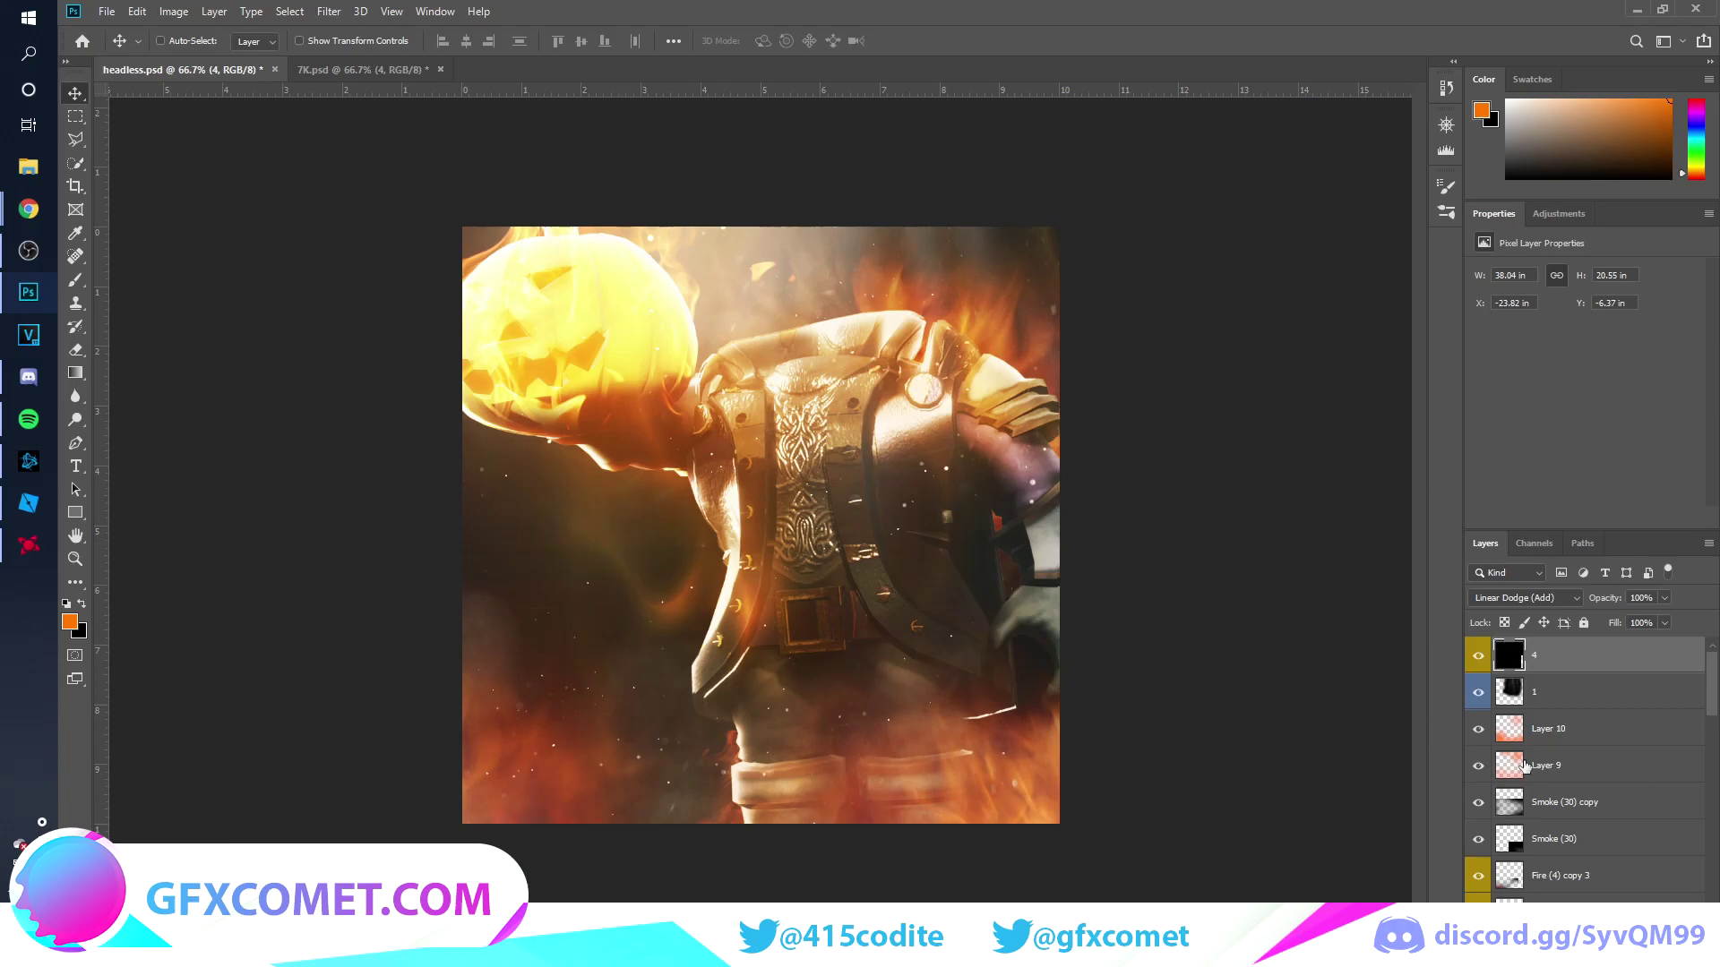
- Review what the individual layers contribute by toggling their visibility from the top of the stack down to the fire copies
{"action": "scroll", "coordinate": [1478, 840], "scroll_direction": "down", "scroll_amount": 1}
{"action": "left_click", "coordinate": [1478, 873]}
{"action": "left_click", "coordinate": [1478, 874]}
{"action": "scroll", "coordinate": [1479, 851], "scroll_direction": "down", "scroll_amount": 4}
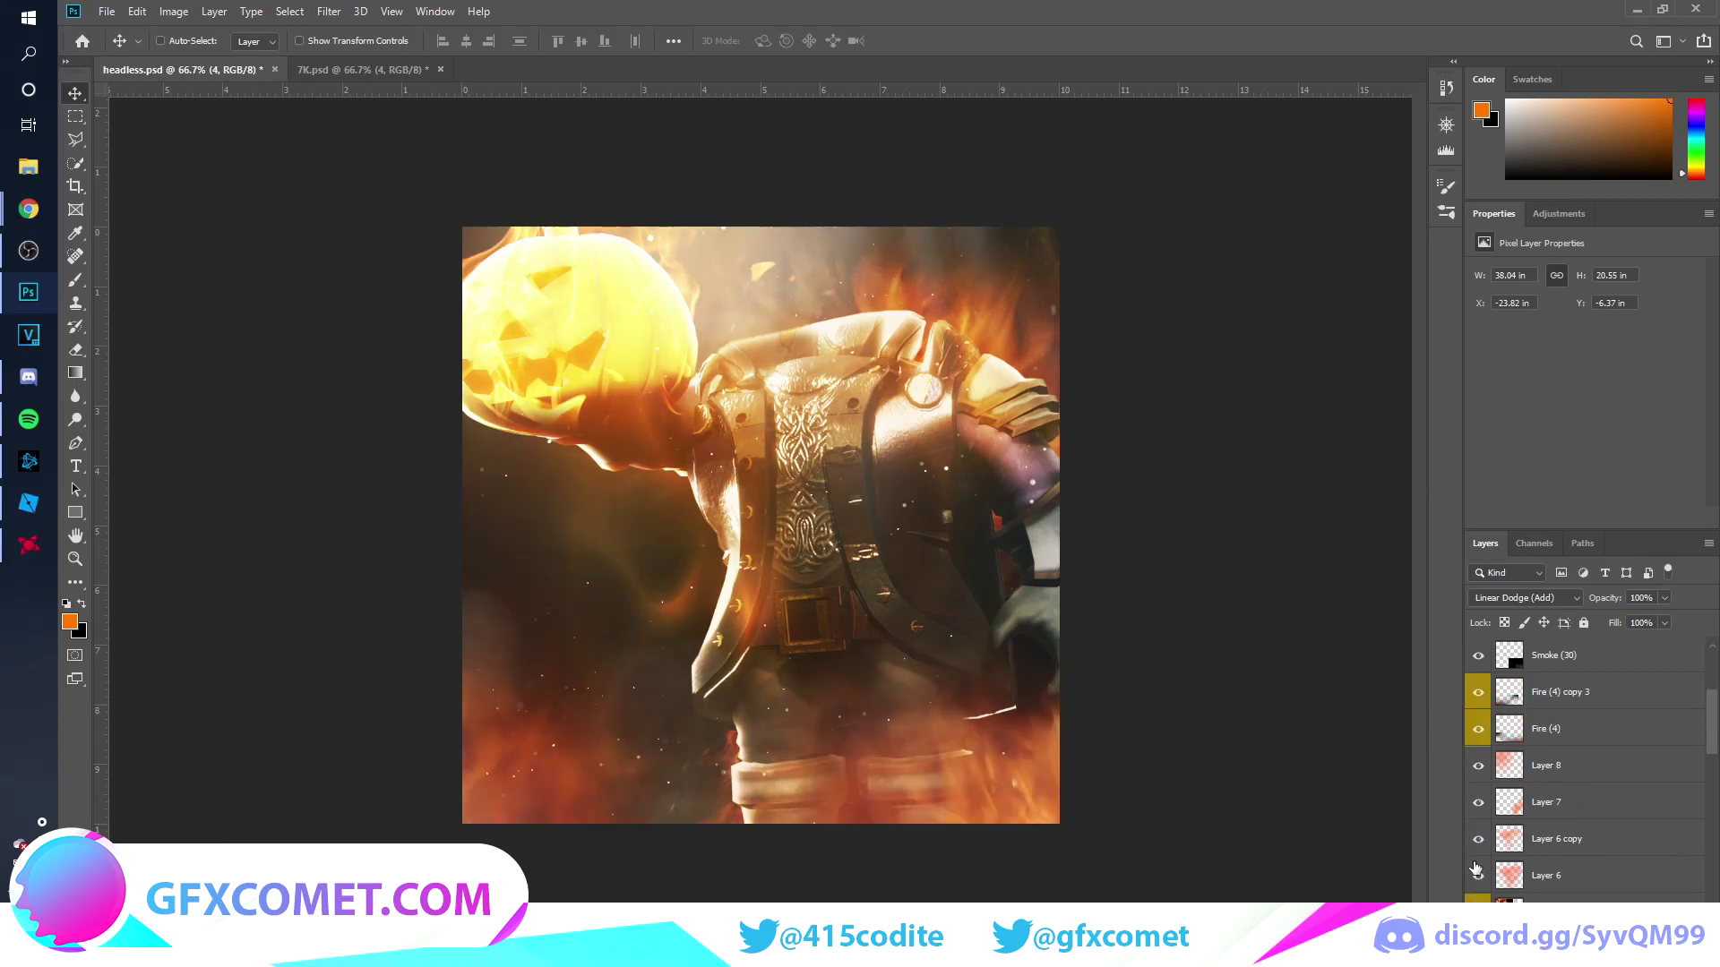
{"action": "scroll", "coordinate": [1474, 847], "scroll_direction": "down", "scroll_amount": 1}
{"action": "left_click", "coordinate": [1474, 808]}
{"action": "left_click", "coordinate": [1473, 808]}
{"action": "scroll", "coordinate": [1475, 809], "scroll_direction": "down", "scroll_amount": 1}
{"action": "left_click", "coordinate": [1482, 733]}
{"action": "left_click", "coordinate": [1478, 802]}
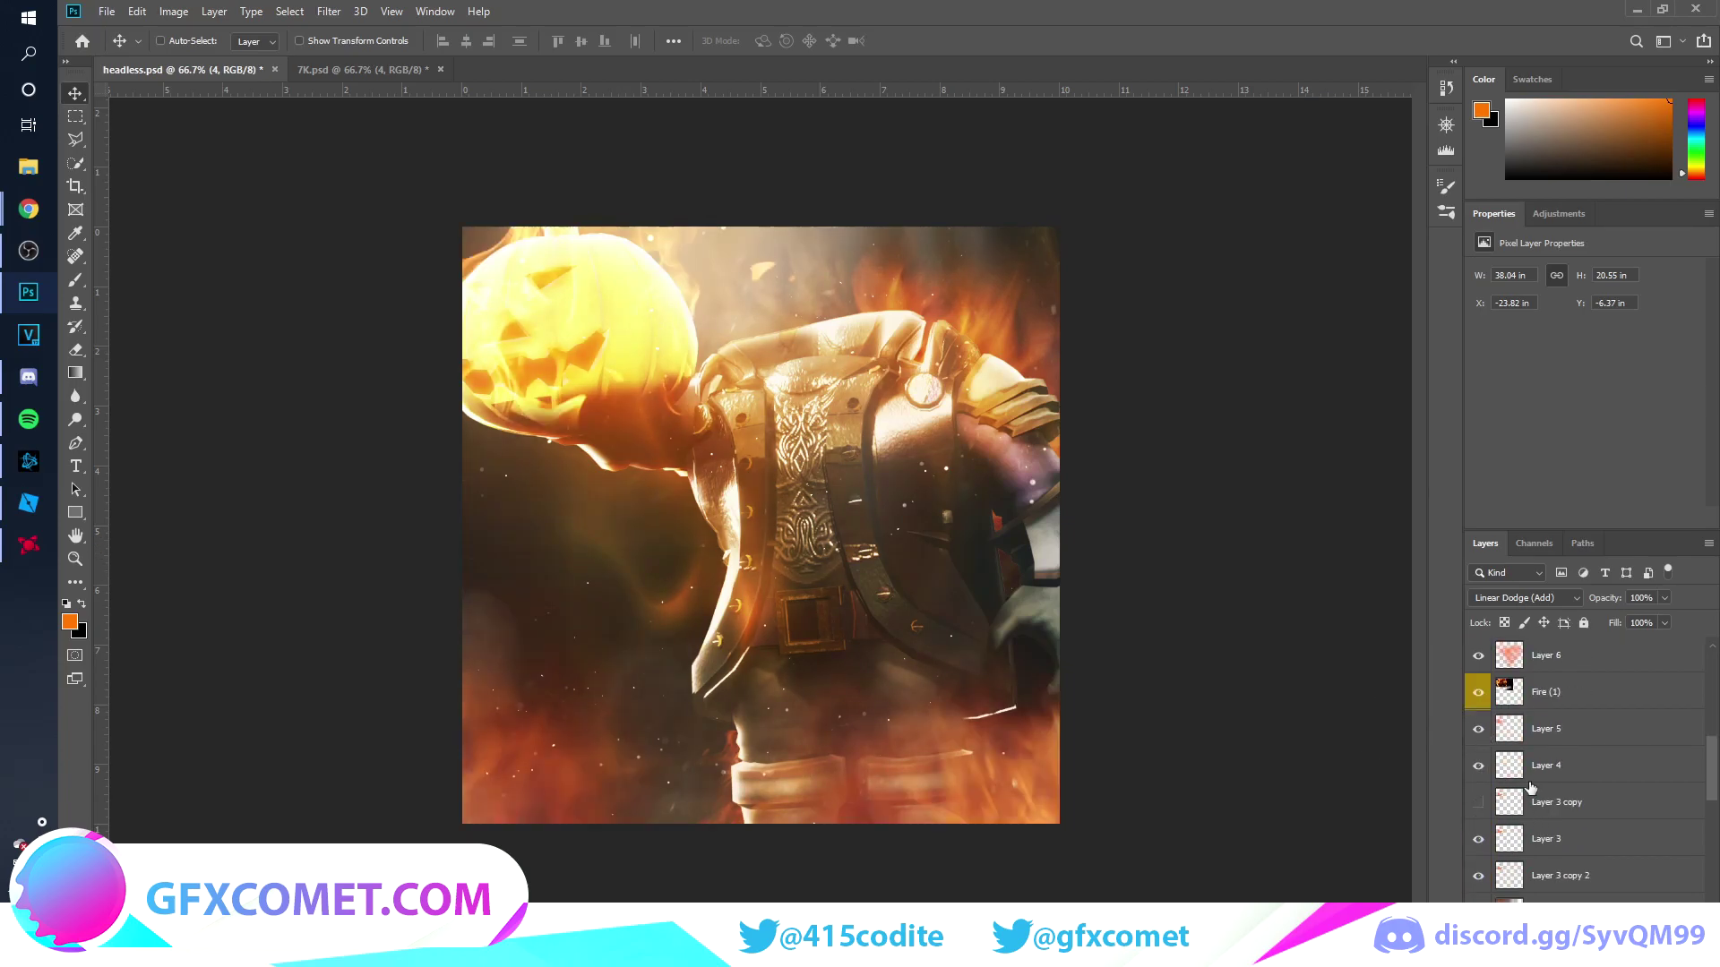
{"action": "scroll", "coordinate": [1478, 803], "scroll_direction": "down", "scroll_amount": 3}
{"action": "left_click", "coordinate": [1478, 801]}
{"action": "left_click", "coordinate": [1478, 802]}
{"action": "scroll", "coordinate": [1478, 797], "scroll_direction": "down", "scroll_amount": 5}
{"action": "left_click", "coordinate": [1478, 729]}
{"action": "left_click", "coordinate": [1478, 730]}
{"action": "scroll", "coordinate": [1479, 730], "scroll_direction": "down", "scroll_amount": 4}
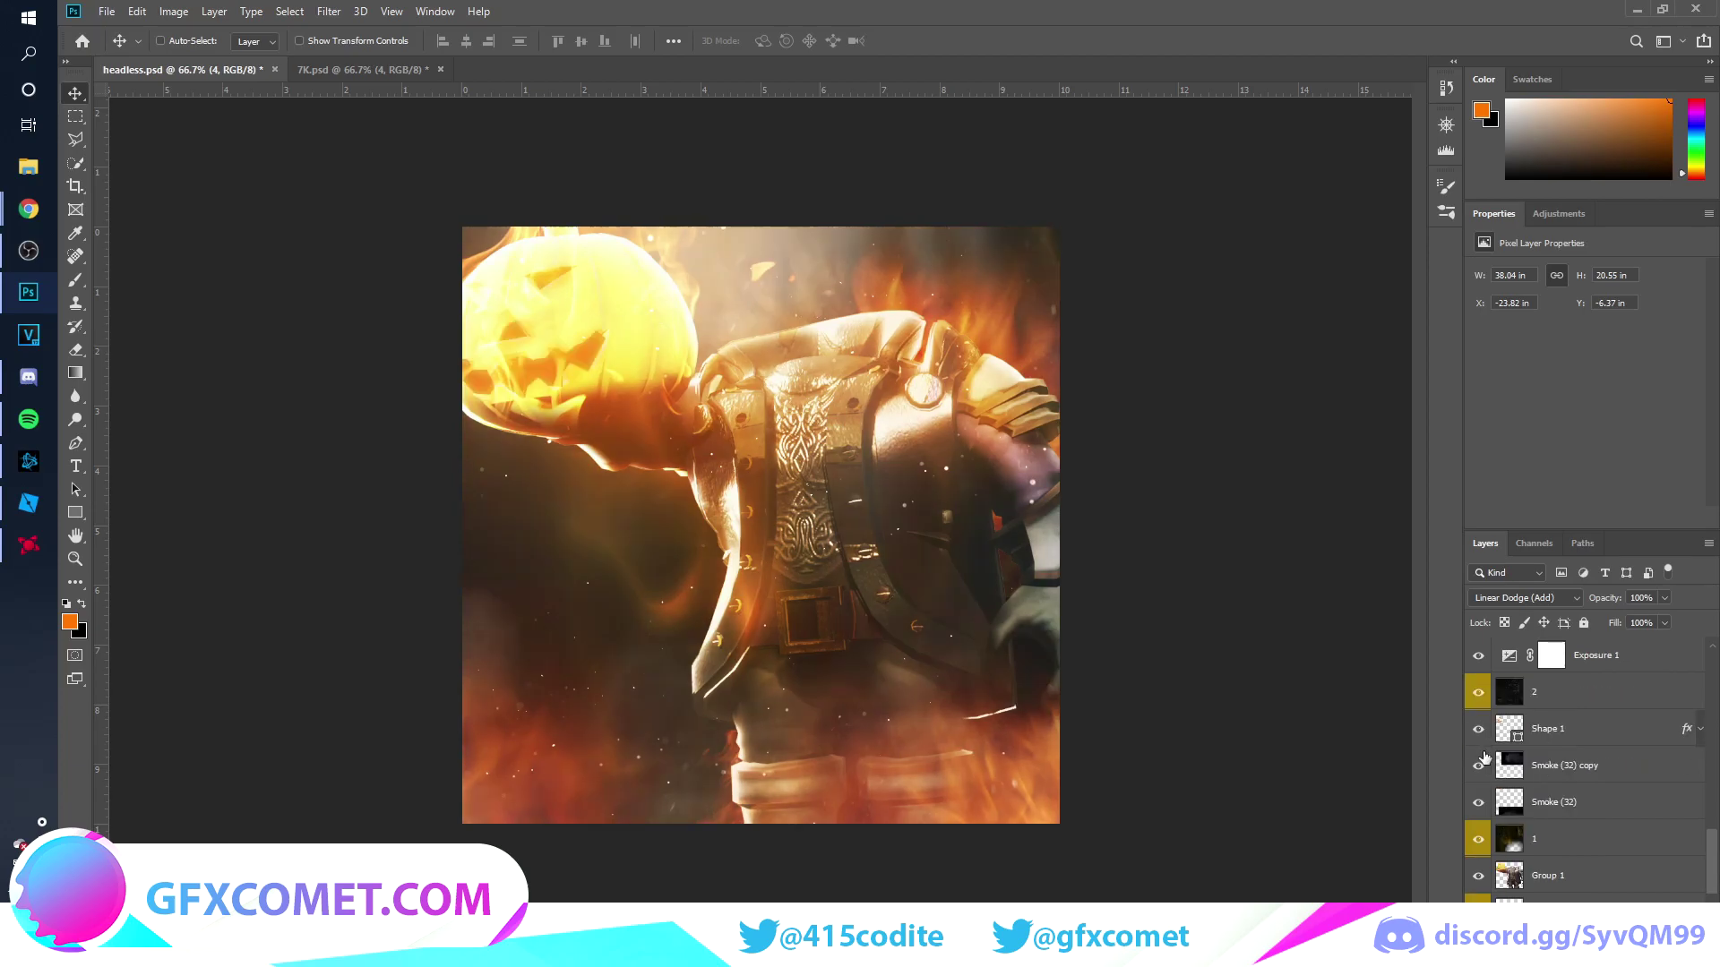
{"action": "scroll", "coordinate": [1478, 802], "scroll_direction": "down", "scroll_amount": 3}
{"action": "left_click", "coordinate": [1478, 803]}
{"action": "left_click", "coordinate": [1478, 803]}
{"action": "left_click", "coordinate": [1479, 808]}
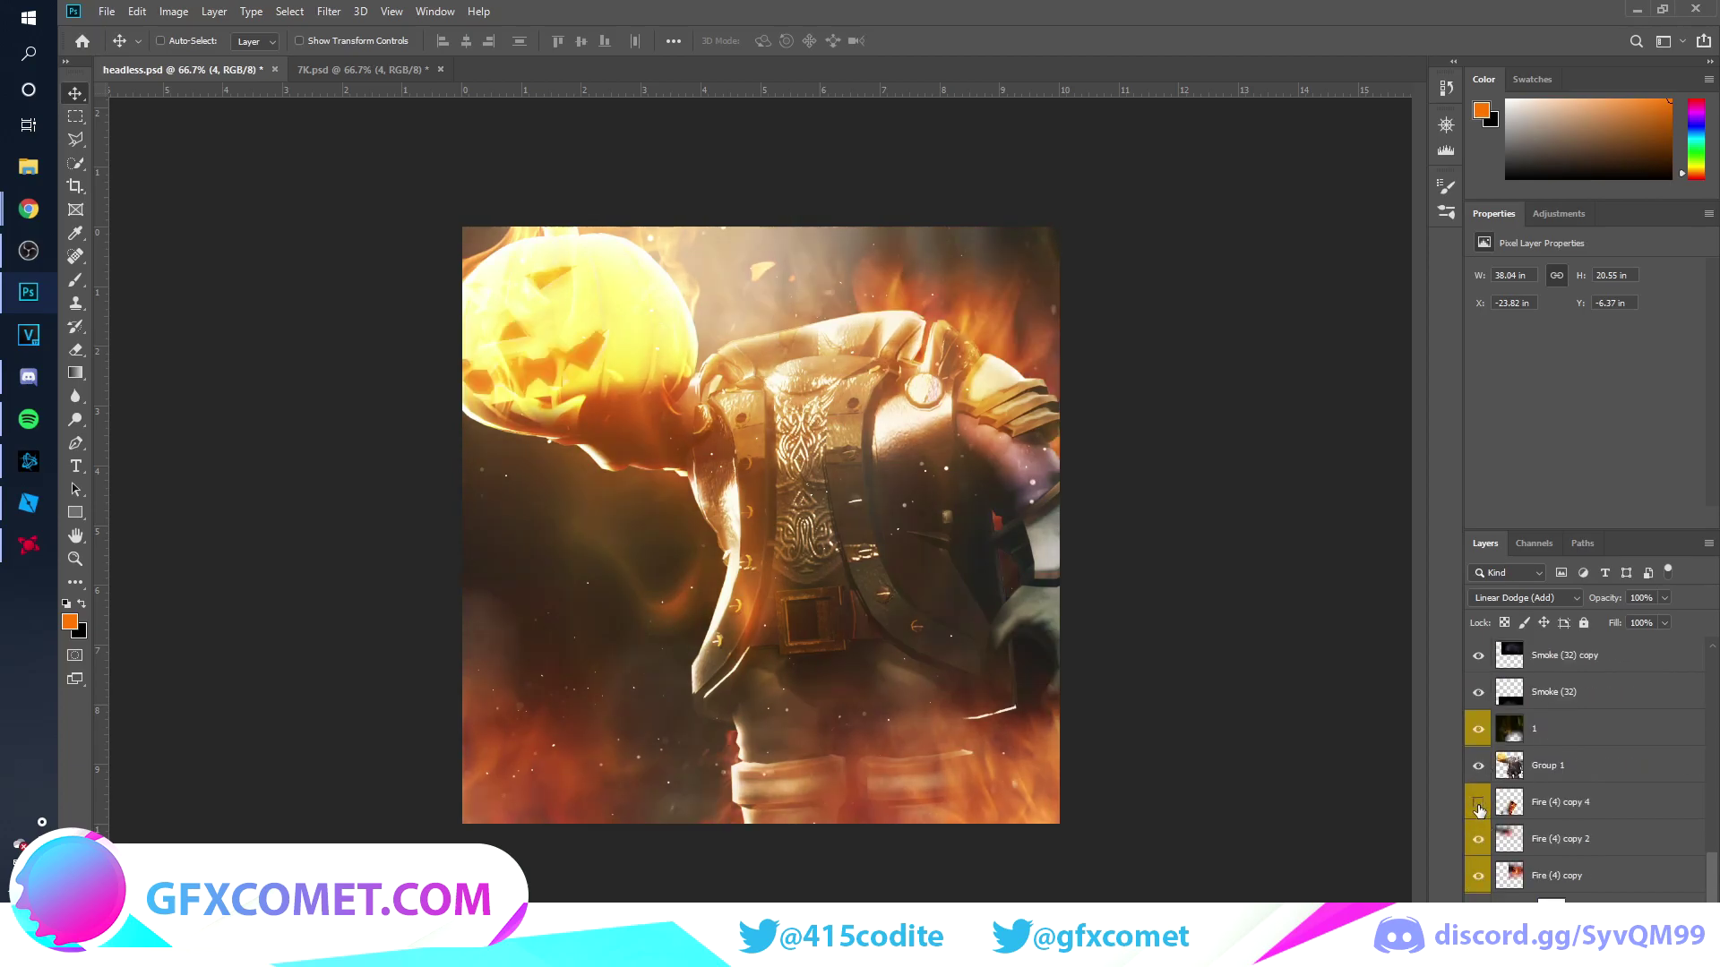
{"action": "left_click", "coordinate": [1568, 838]}
{"action": "key", "text": "e"}
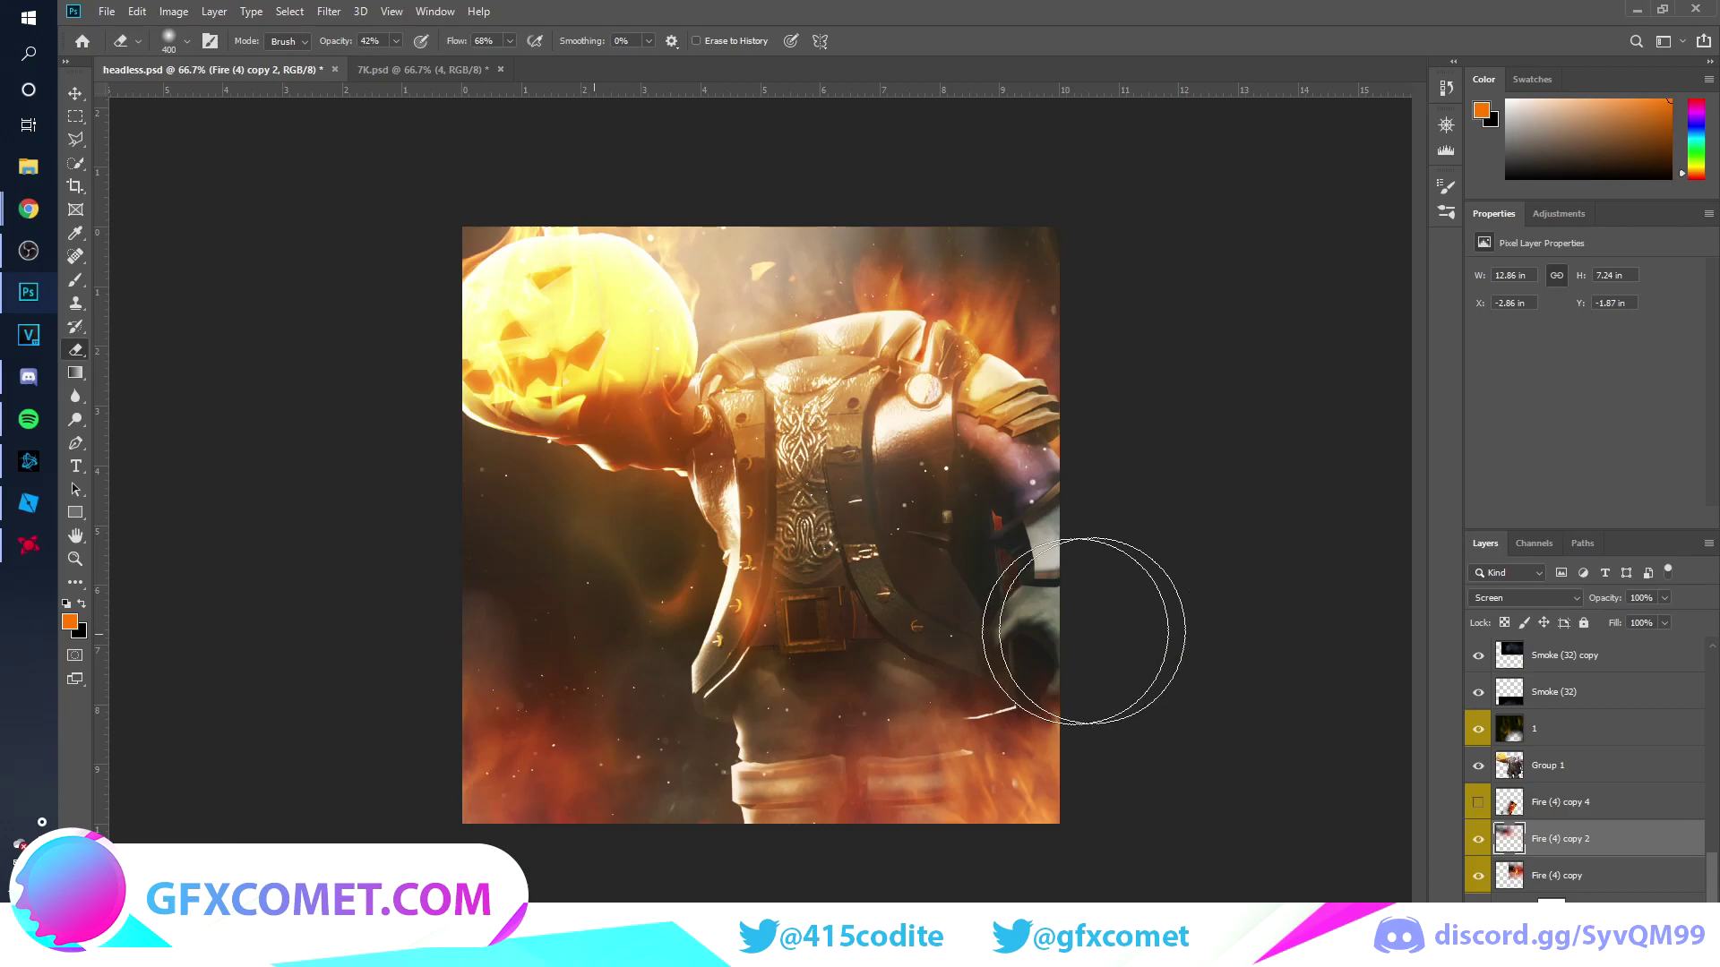
{"action": "key", "text": "v"}
- Group all layers above the Background, duplicate the group, hide the original and merge the duplicate into one layer
{"action": "scroll", "coordinate": [1576, 789], "scroll_direction": "up", "scroll_amount": 5}
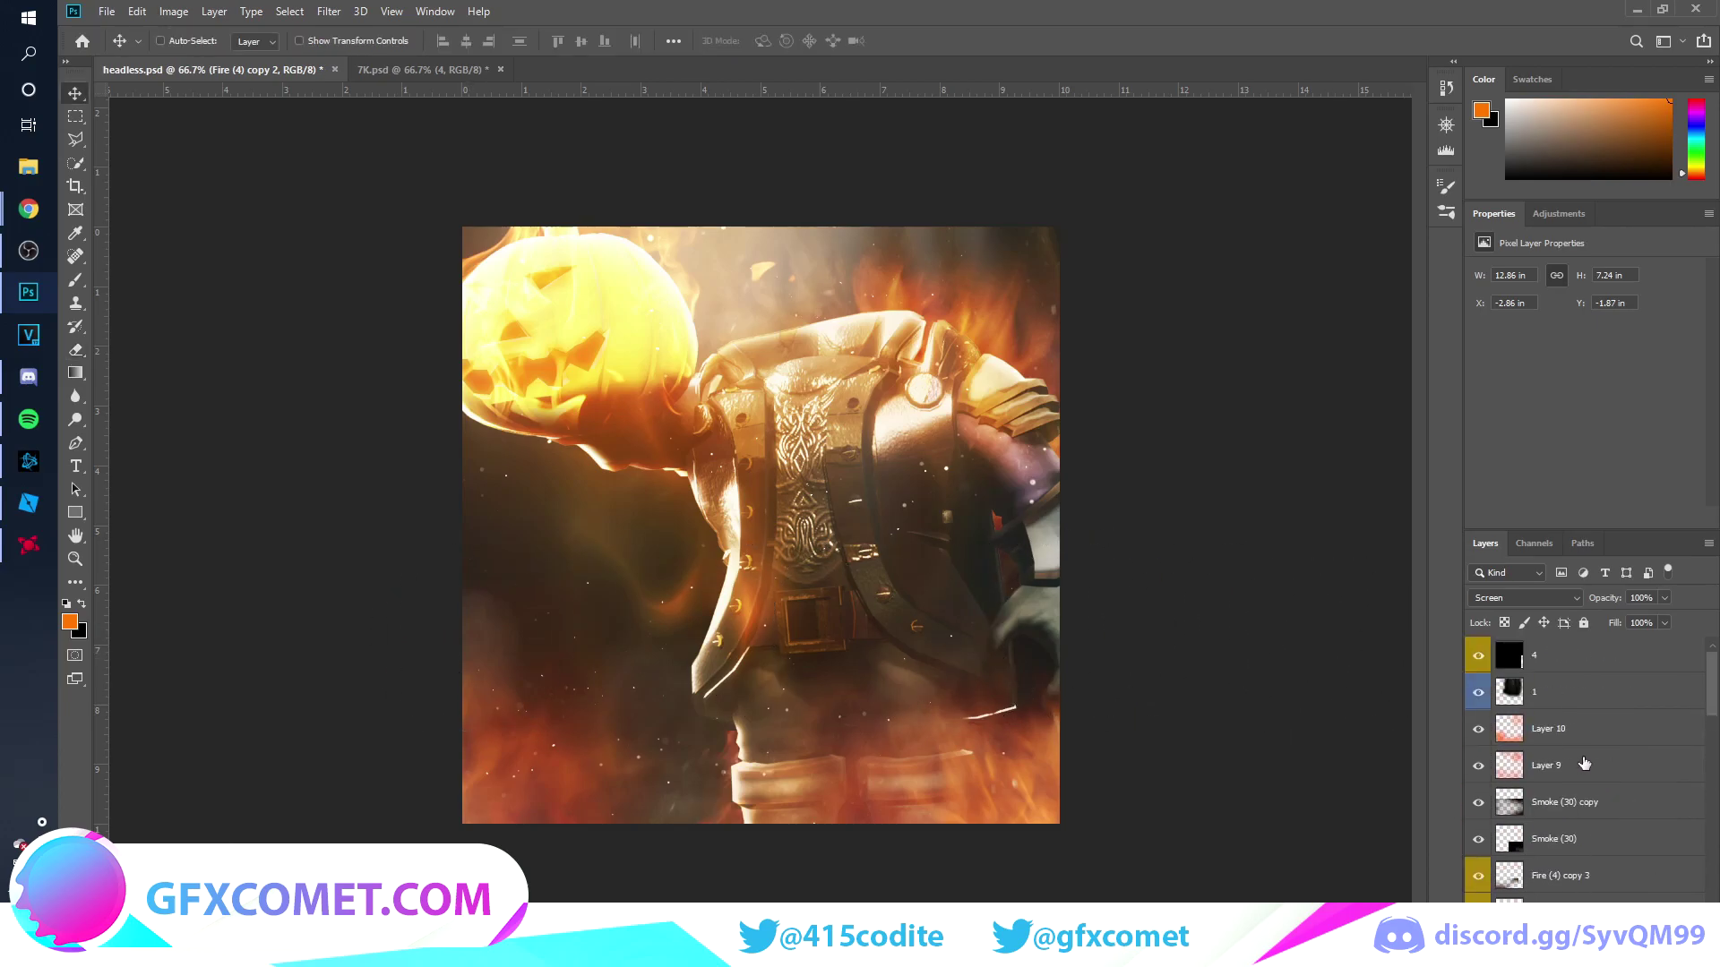
{"action": "left_click", "coordinate": [1615, 661]}
{"action": "scroll", "coordinate": [1579, 724], "scroll_direction": "down", "scroll_amount": 5}
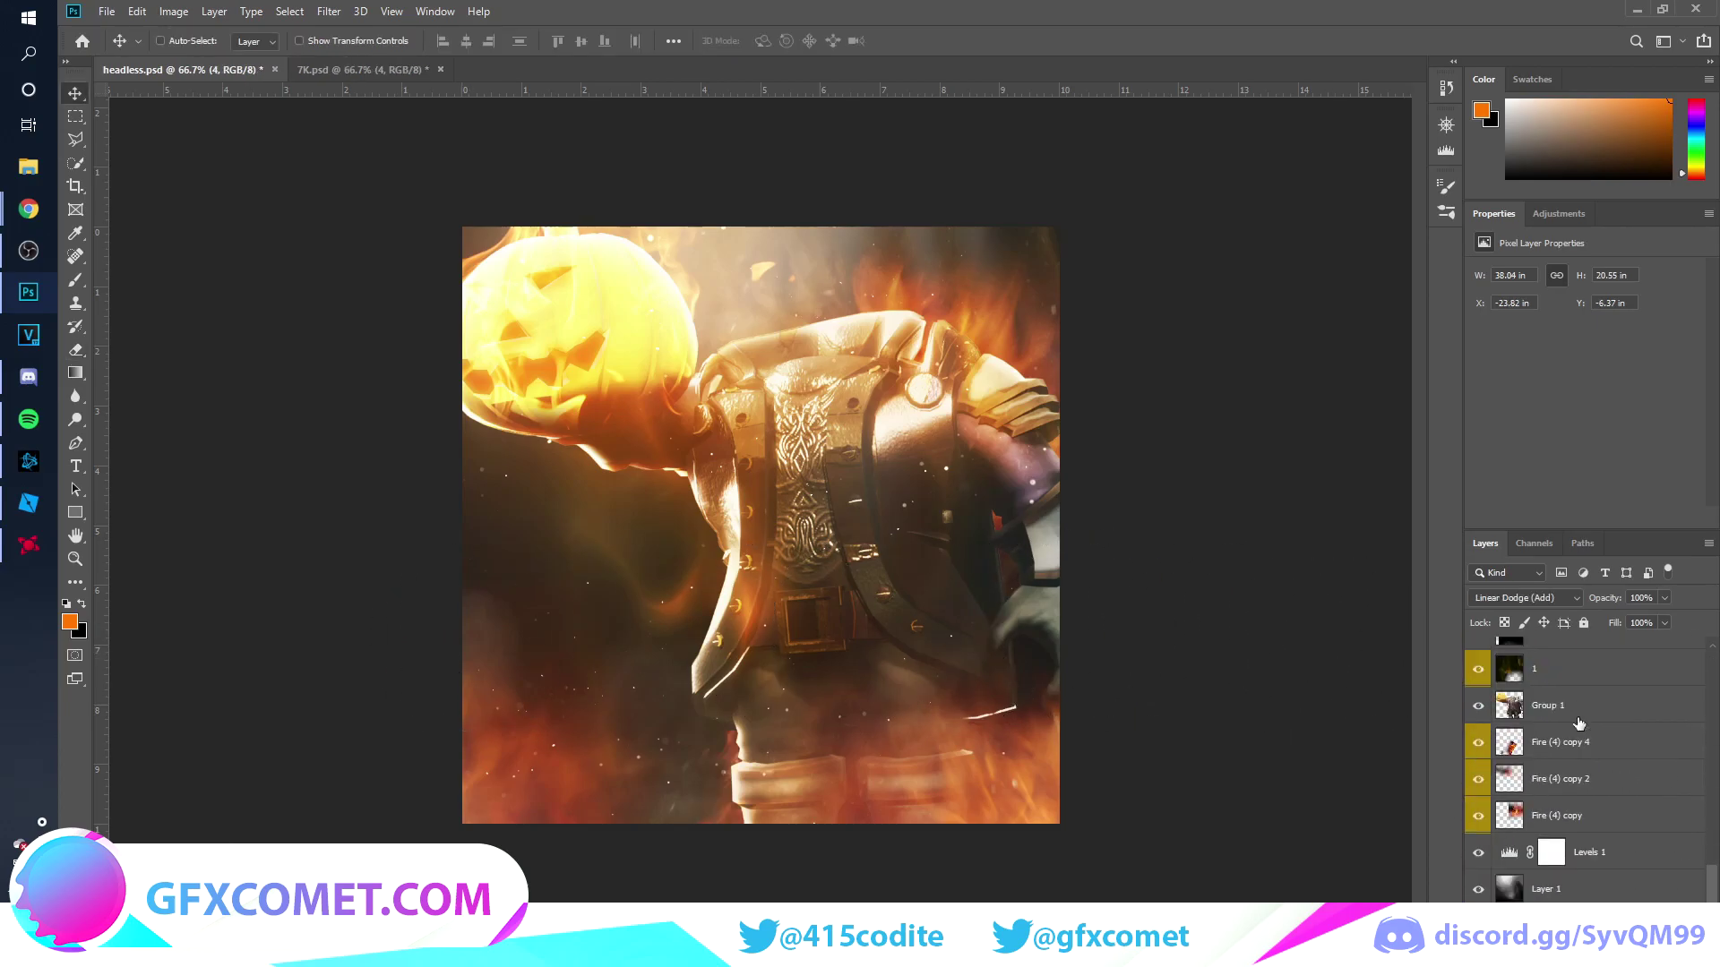
{"action": "left_click", "coordinate": [1597, 885], "text": "shift"}
{"action": "key", "text": "ctrl+g"}
{"action": "key", "text": "ctrl+j"}
{"action": "left_click", "coordinate": [1478, 670]}
{"action": "key", "text": "ctrl+e"}
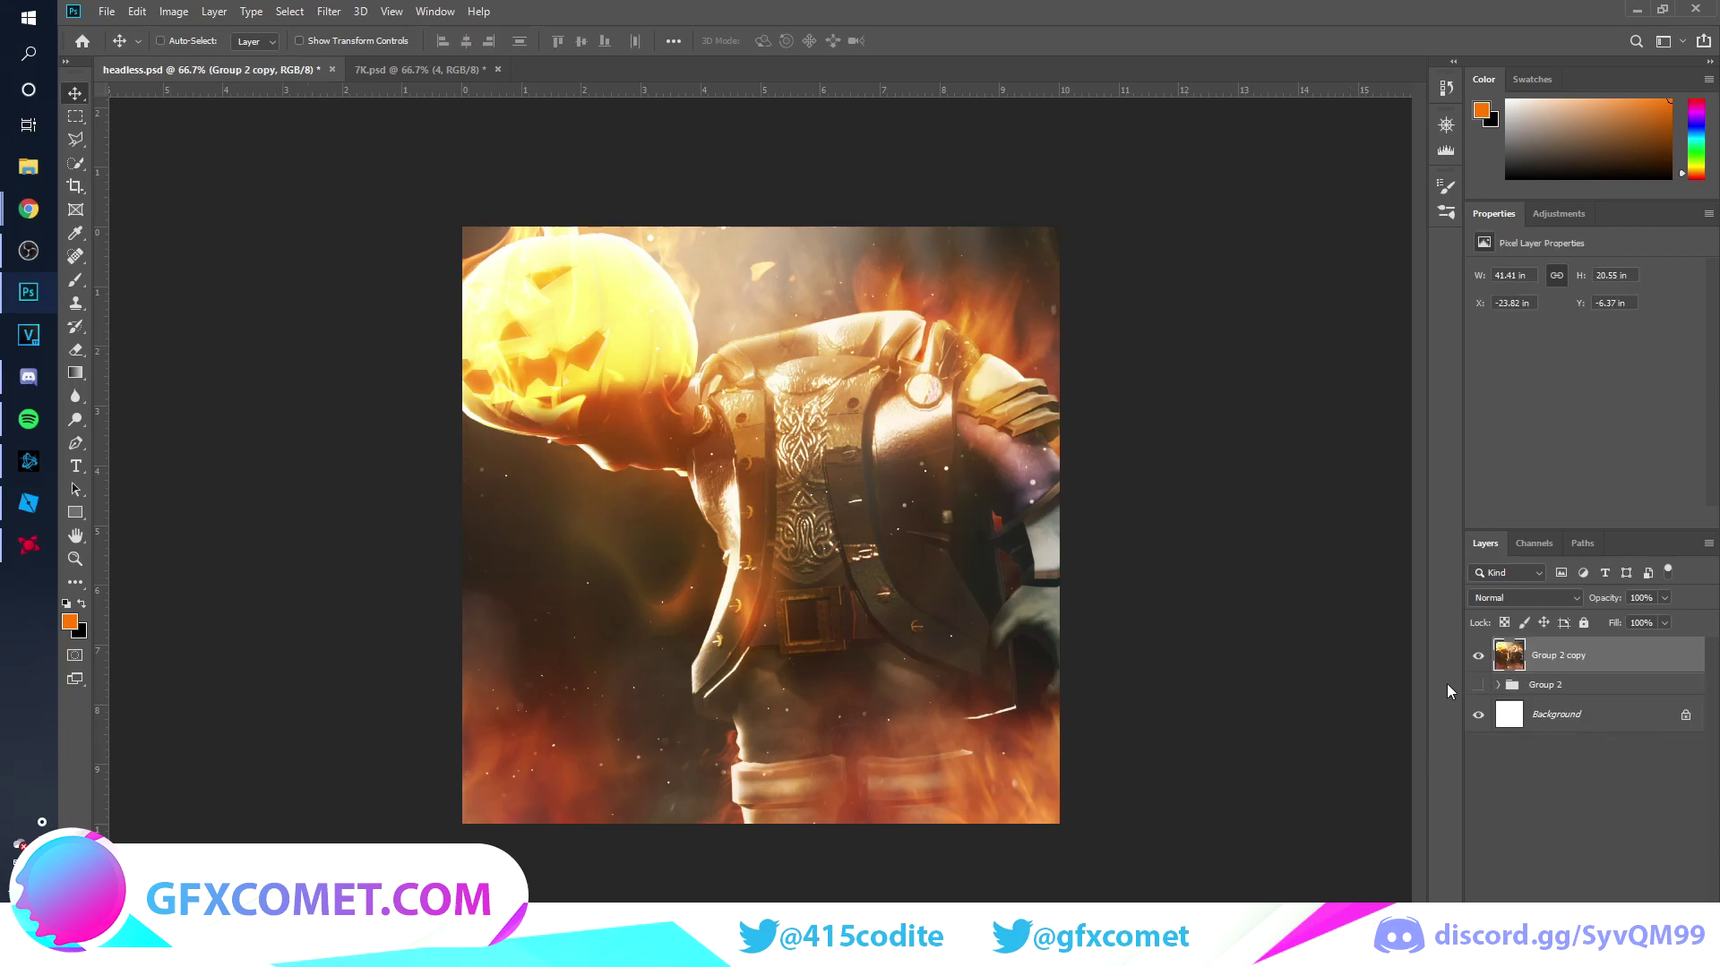
- Stamp the visible image onto a new layer and delete the merged Group 2 copy
{"action": "left_click_drag", "start_coordinate": [1039, 567], "coordinate": [982, 565]}
{"action": "key", "text": "ctrl+shift+alt+e"}
{"action": "left_click", "coordinate": [1586, 695]}
{"action": "key", "text": "Delete"}
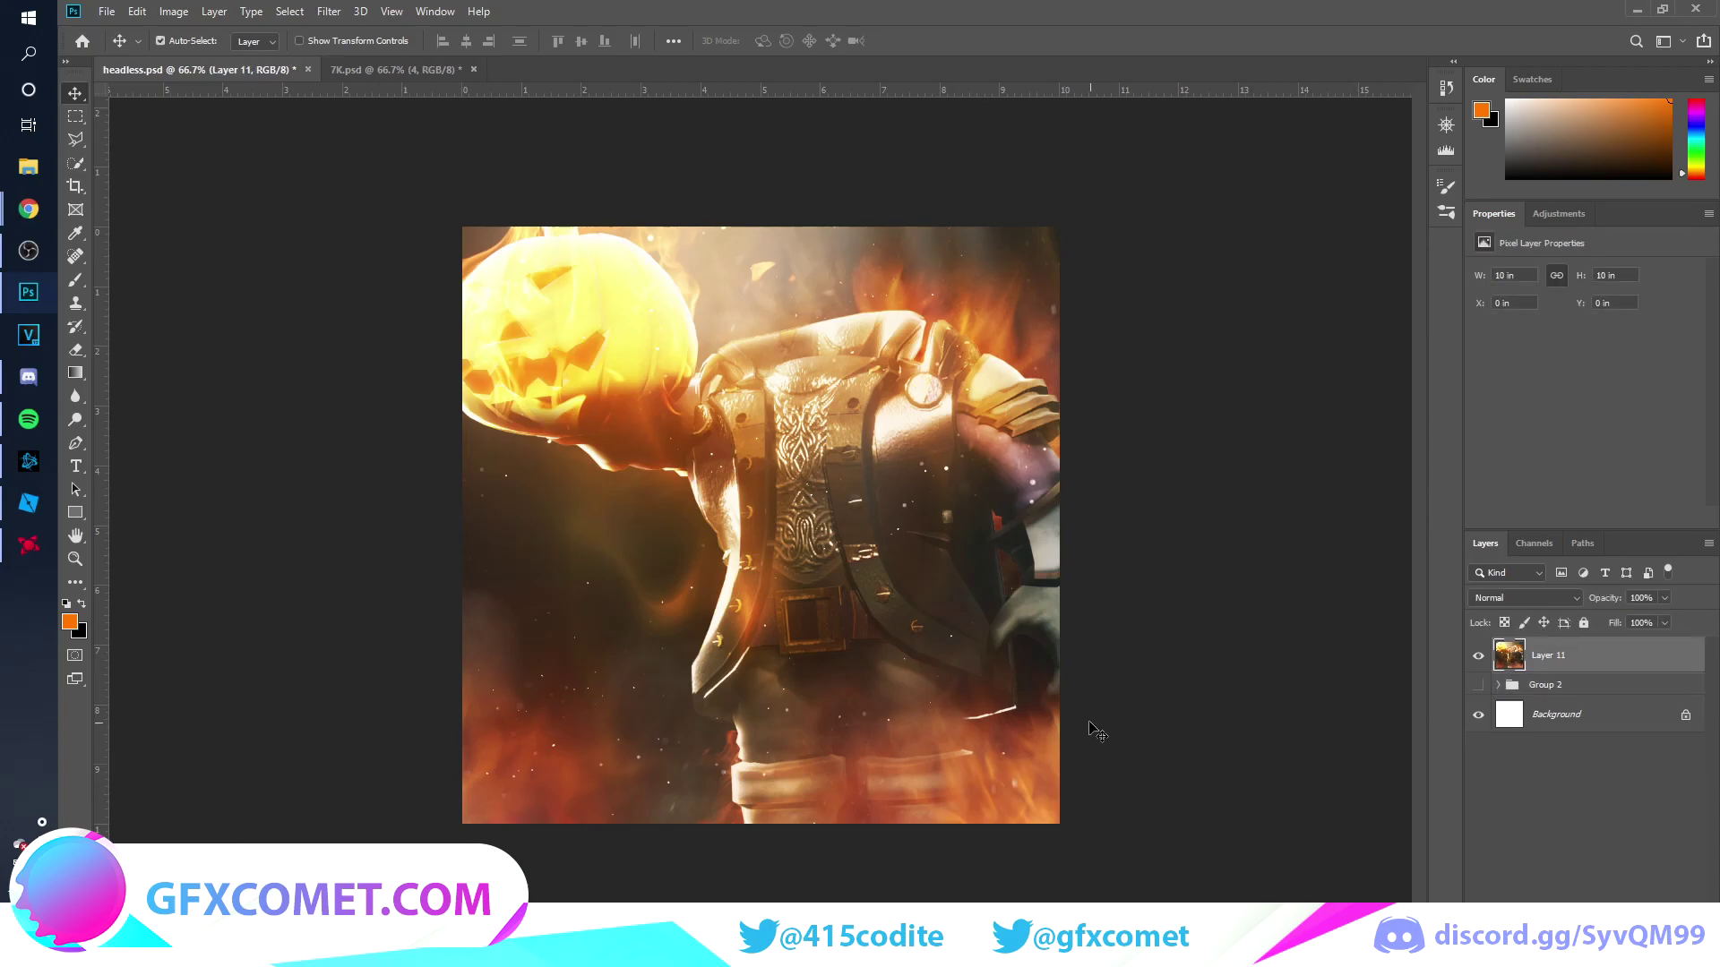
- Duplicate Layer 11 and grade the copy in Camera Raw: Exposure +0.15, Contrast +5, Highlights +8, Shadows -7, Whites +12, Blacks +11, Texture +36, Dehaze -1
{"action": "key", "text": "ctrl+j"}
{"action": "left_click", "coordinate": [329, 11]}
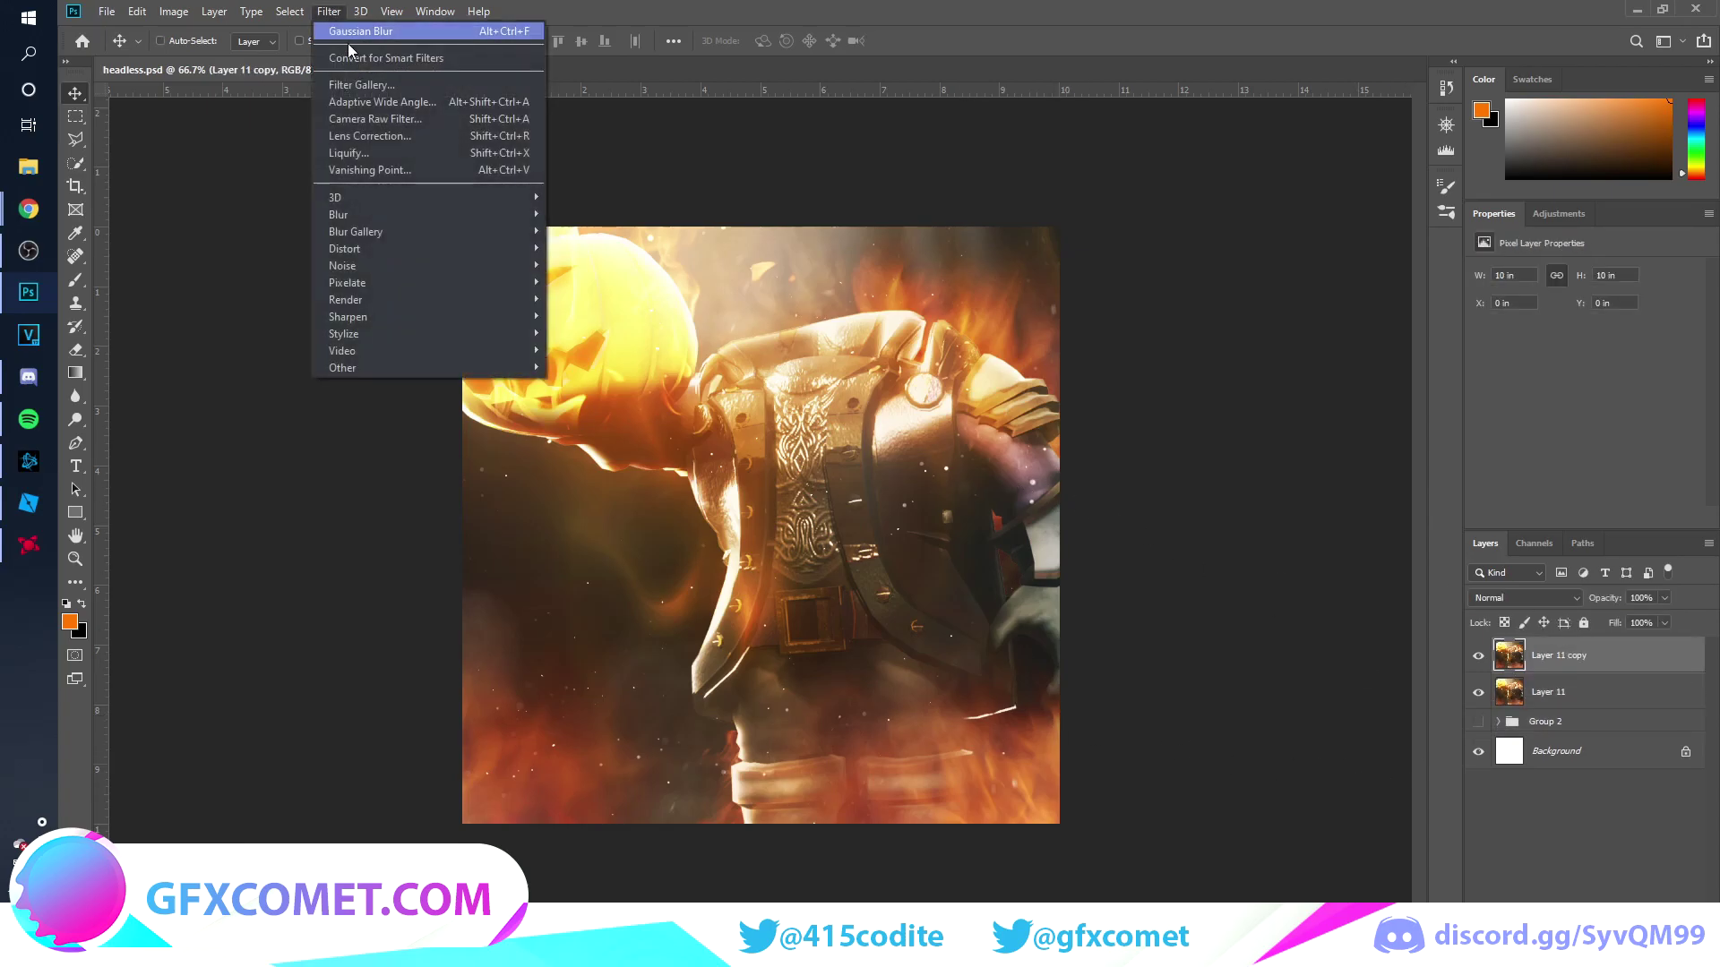
{"action": "left_click", "coordinate": [400, 121]}
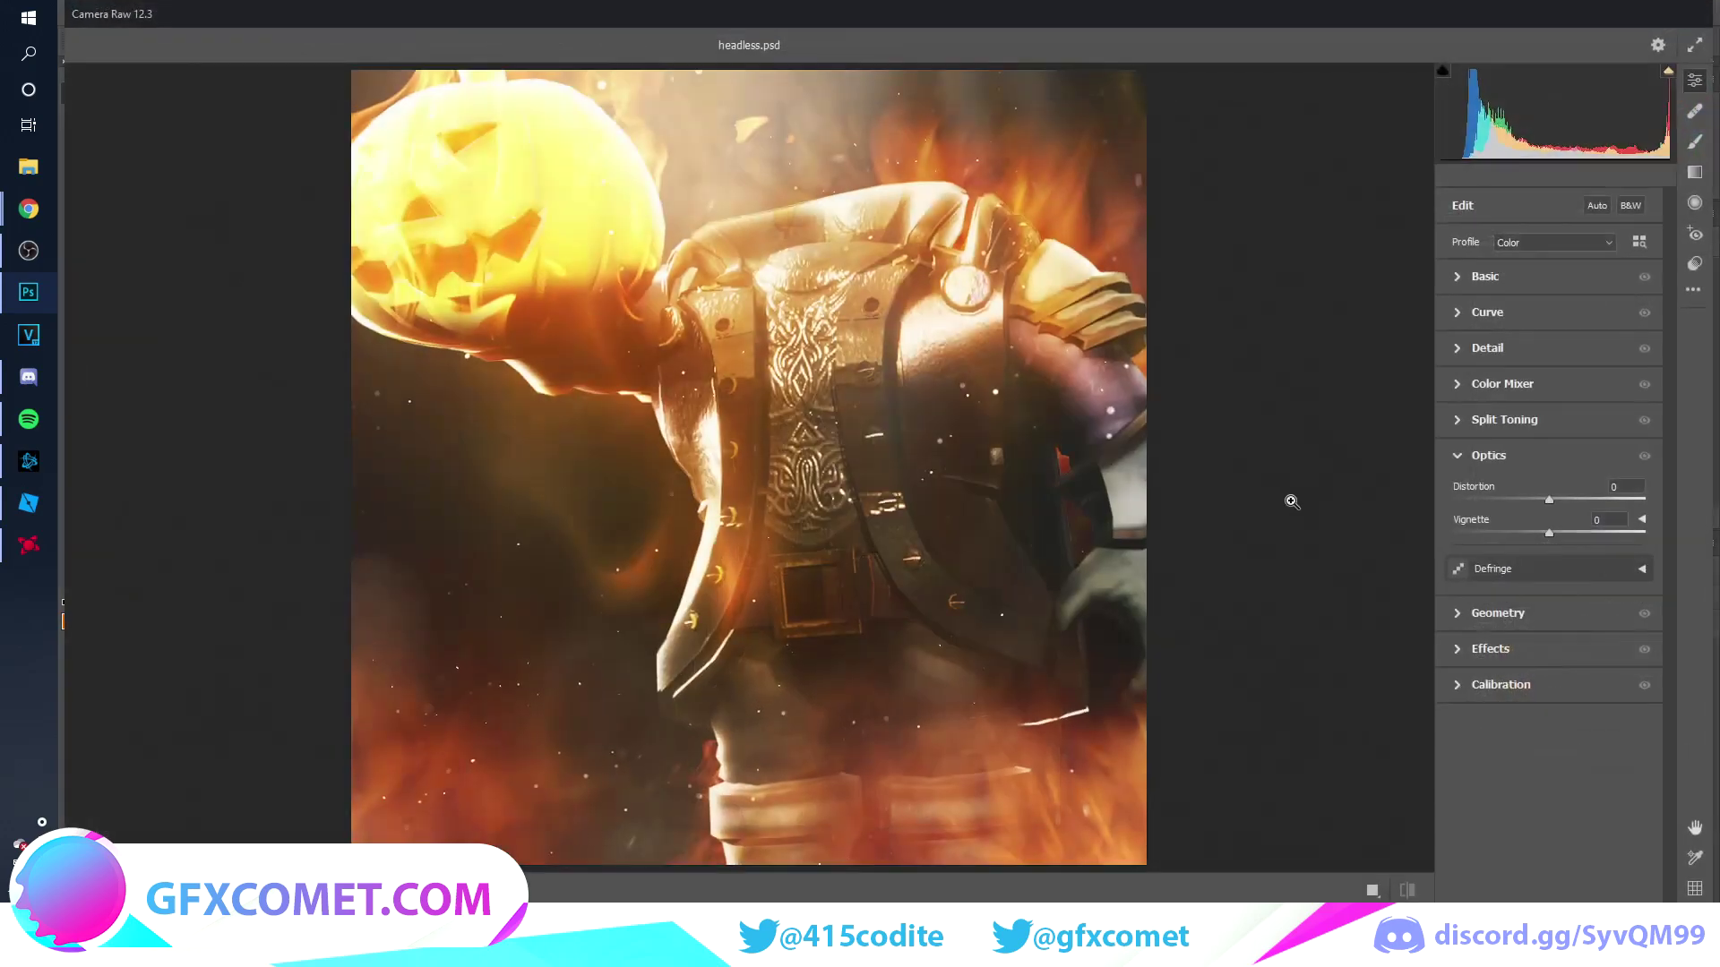
{"action": "left_click", "coordinate": [1484, 276]}
{"action": "left_click_drag", "start_coordinate": [1549, 418], "coordinate": [1554, 454]}
{"action": "left_click_drag", "start_coordinate": [1549, 473], "coordinate": [1584, 602]}
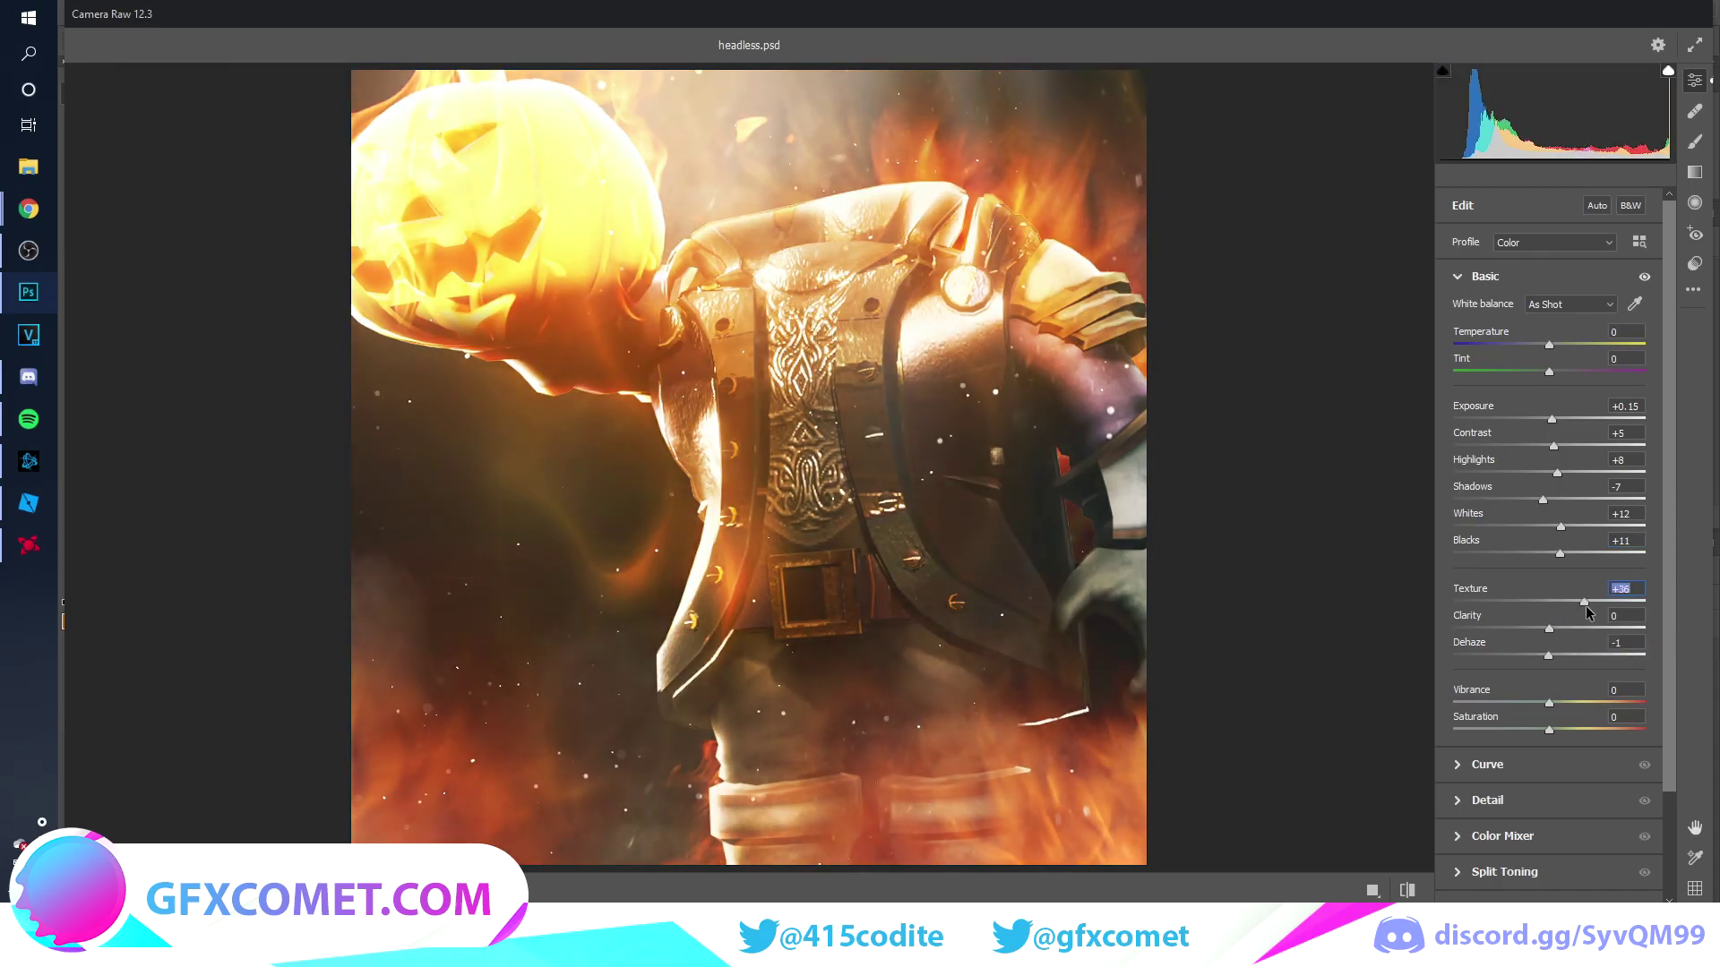
- Try out noise reduction in the Detail settings and apply the Camera Raw adjustments to the copy
{"action": "left_click", "coordinate": [1491, 795]}
{"action": "left_click_drag", "start_coordinate": [1454, 424], "coordinate": [1695, 436]}
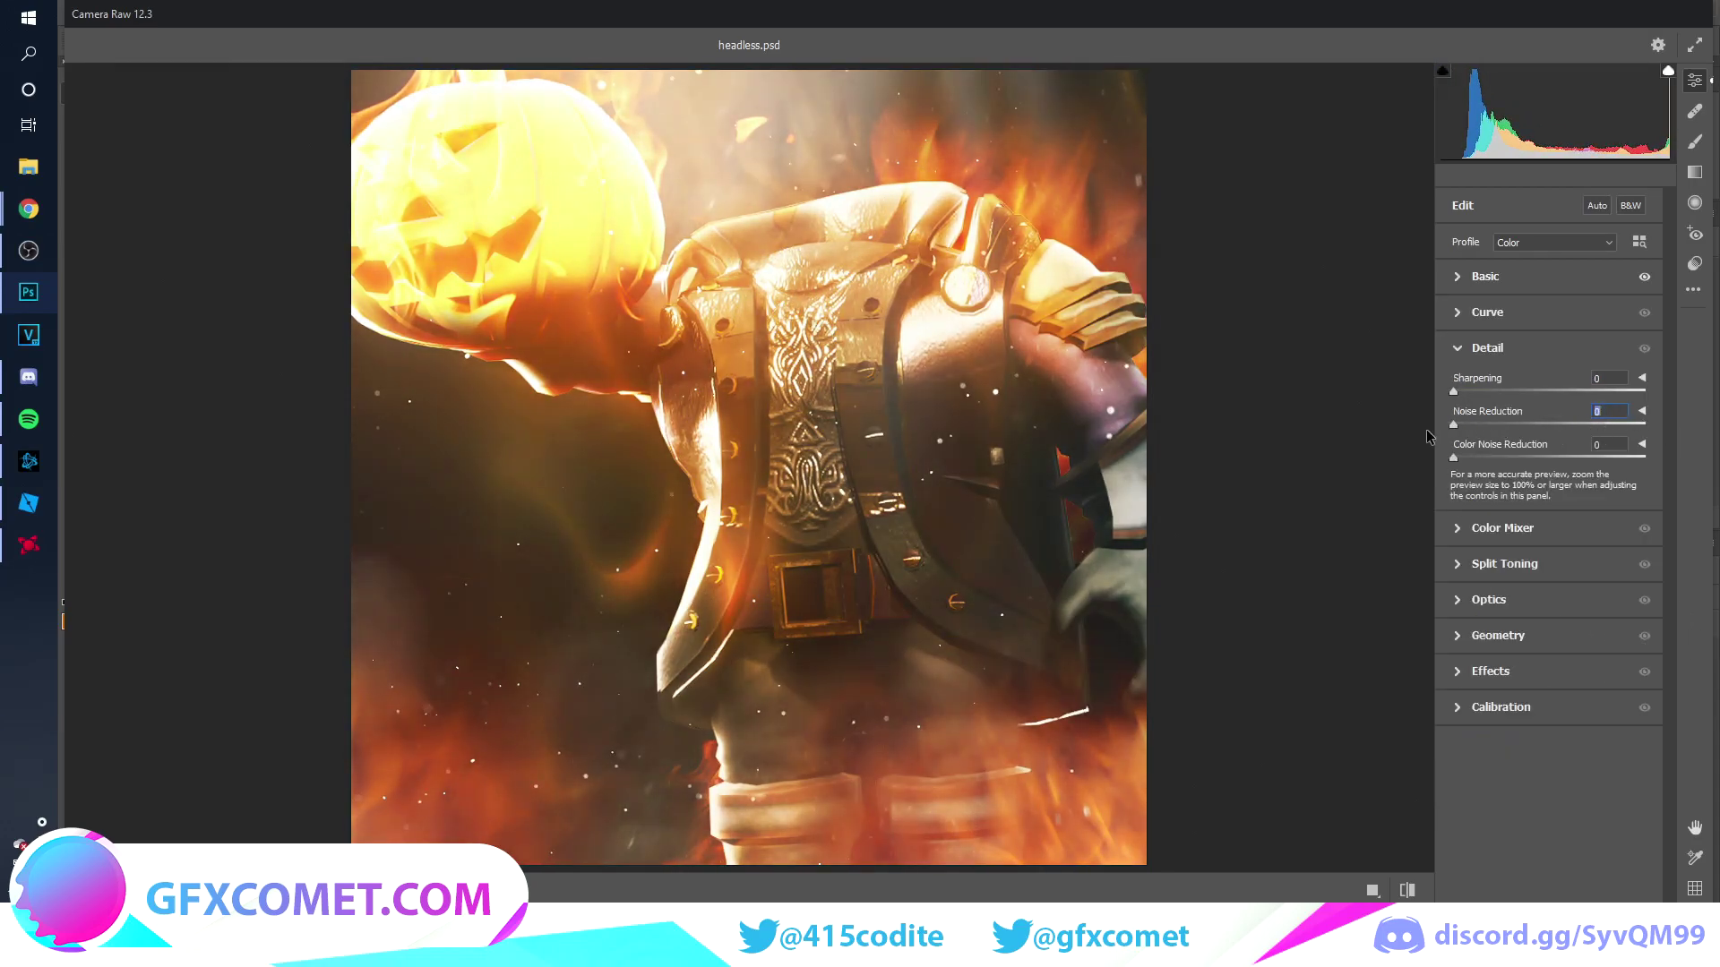
{"action": "left_click", "coordinate": [1575, 891]}
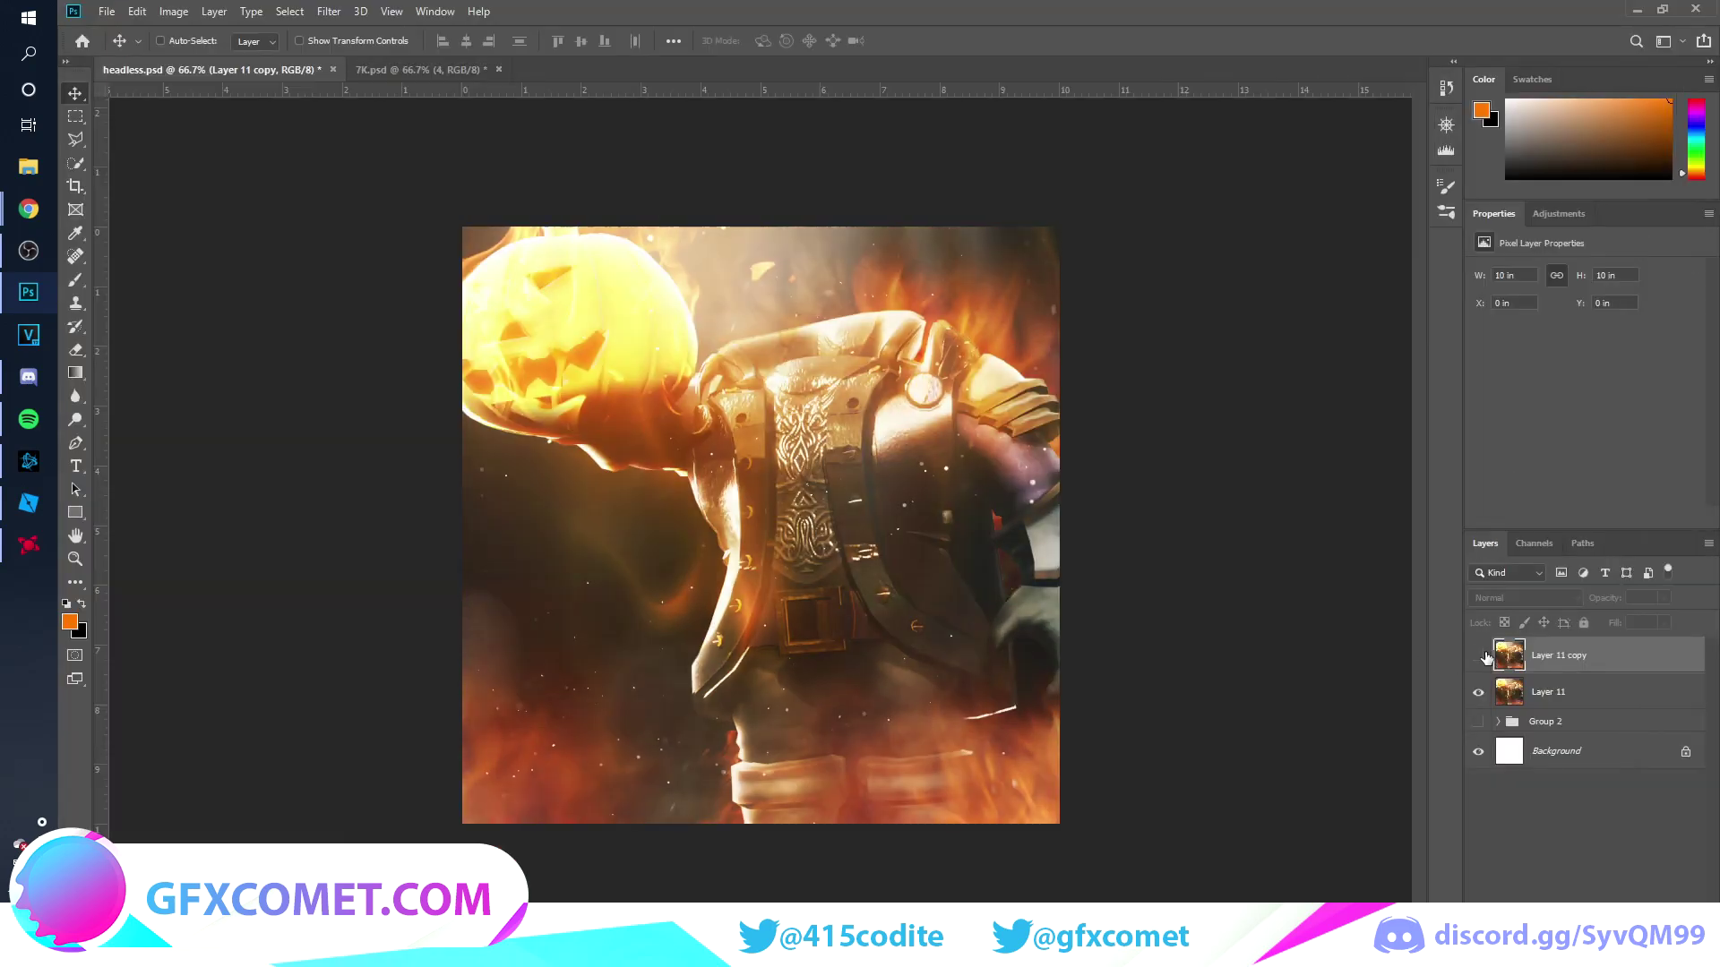